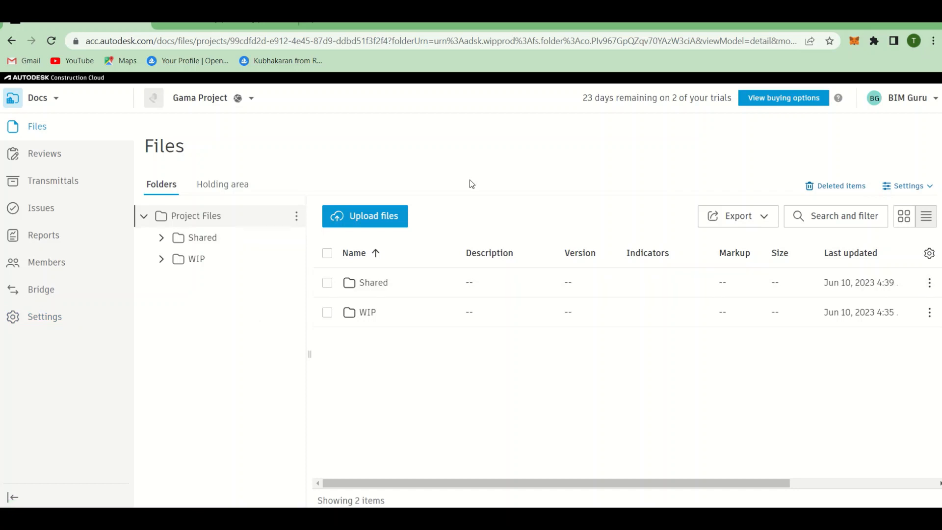
# - Open Design Collaboration, expand the project timeline, and view the ARCH team's models followed by the MEP team's
pyautogui.click(57, 99)
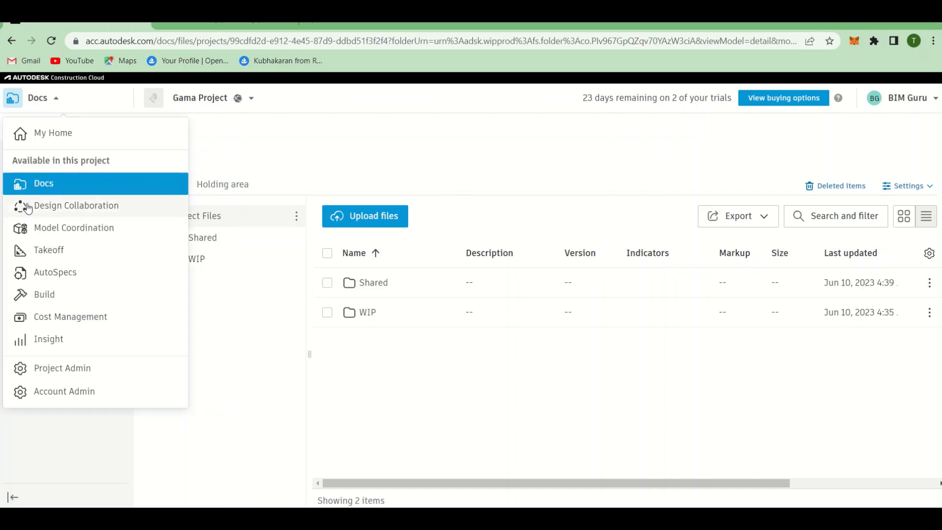
pyautogui.click(69, 206)
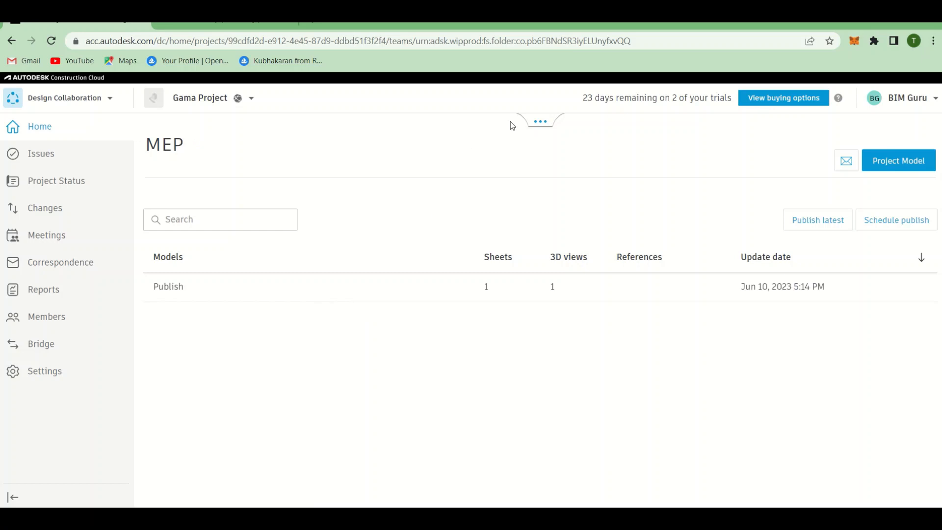
pyautogui.click(540, 122)
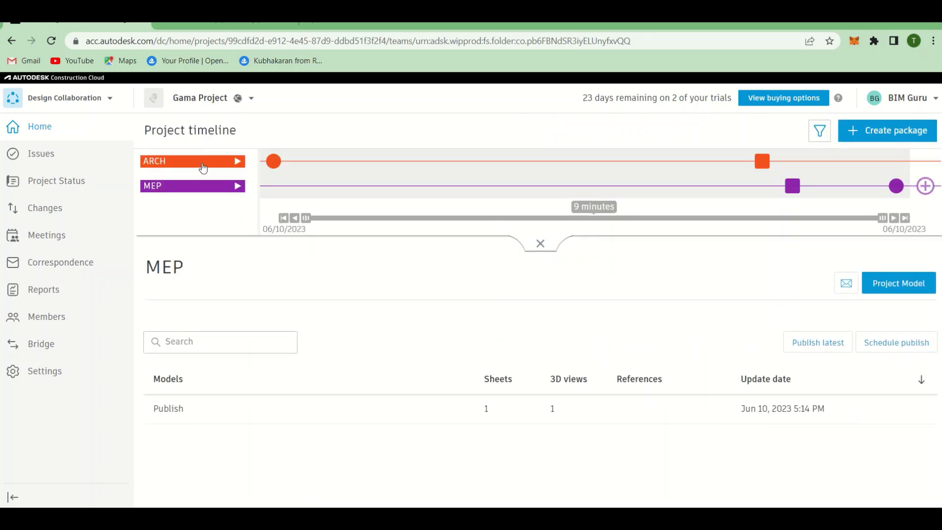
pyautogui.moveTo(145, 173); pyautogui.dragTo(153, 158)
pyautogui.click(175, 163)
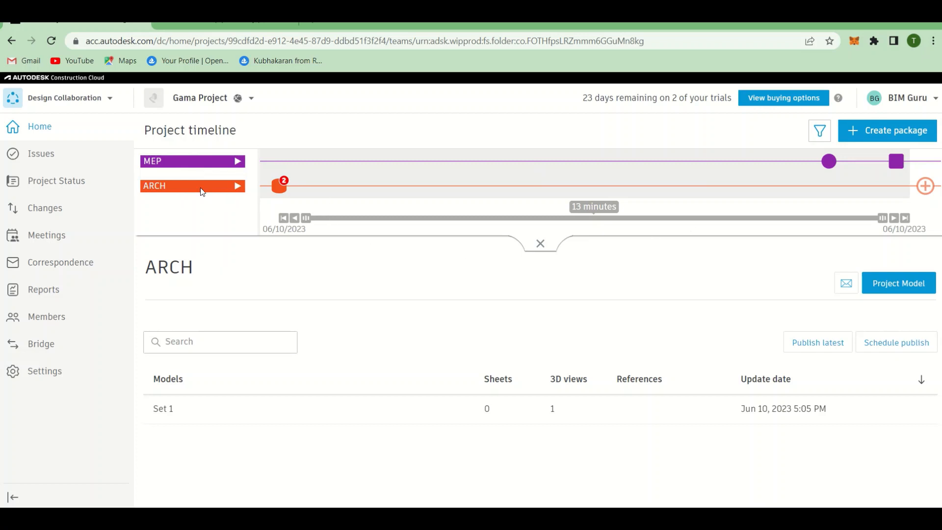
pyautogui.click(190, 162)
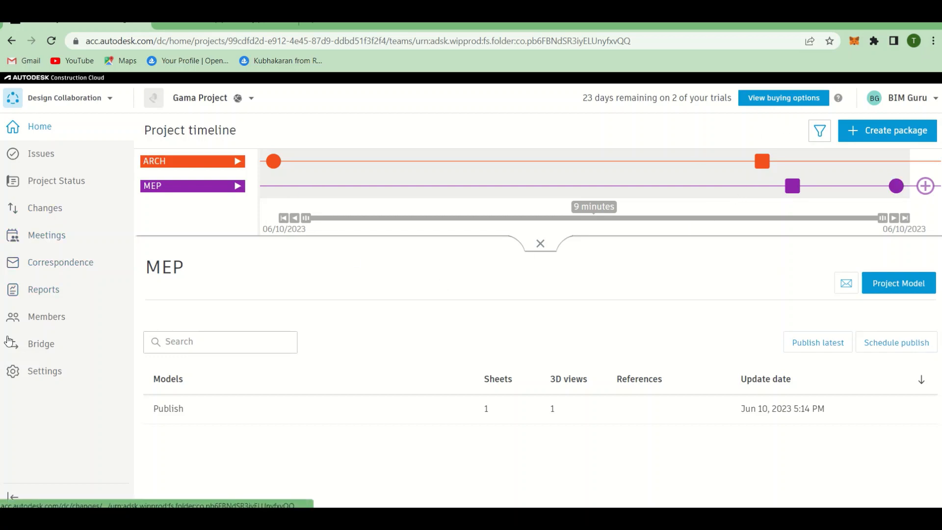
# - Review the team setup in the Design Collaboration settings, including the content folders included for the ARCH team
pyautogui.click(74, 370)
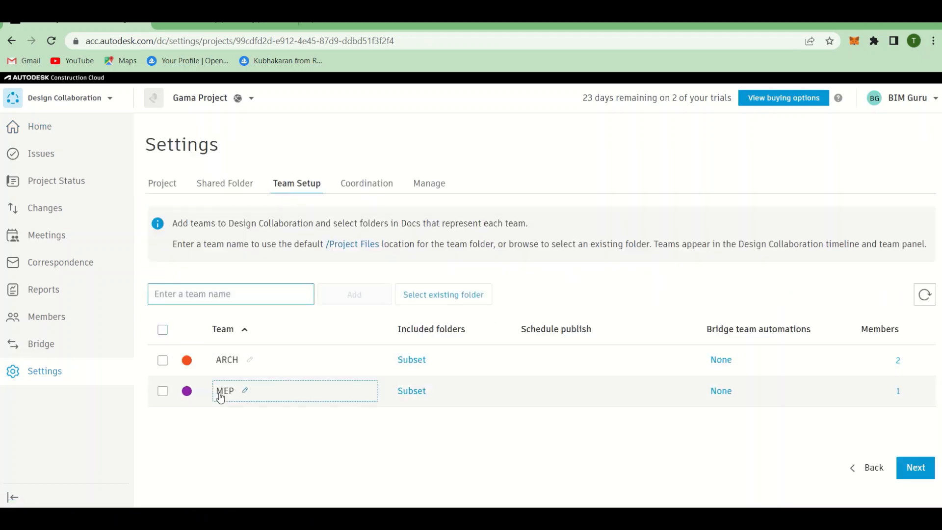
pyautogui.click(229, 361)
pyautogui.click(408, 418)
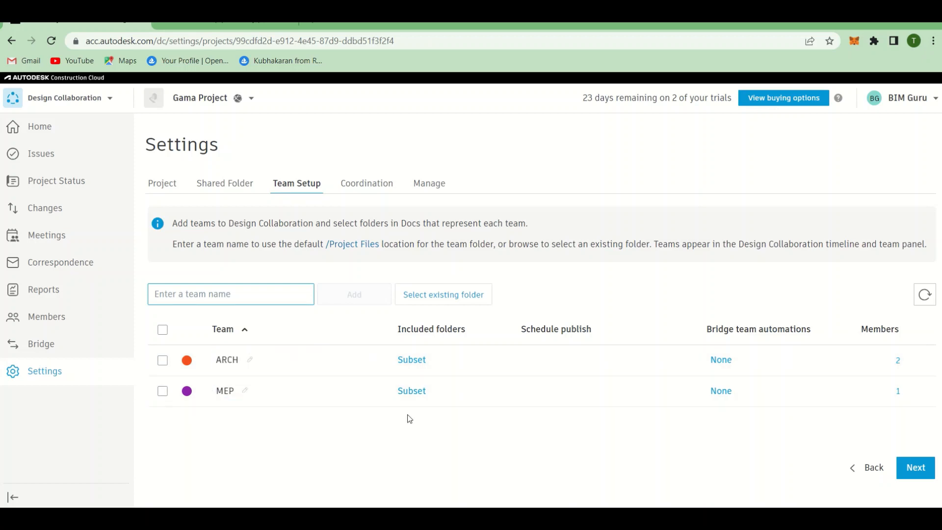
pyautogui.click(411, 361)
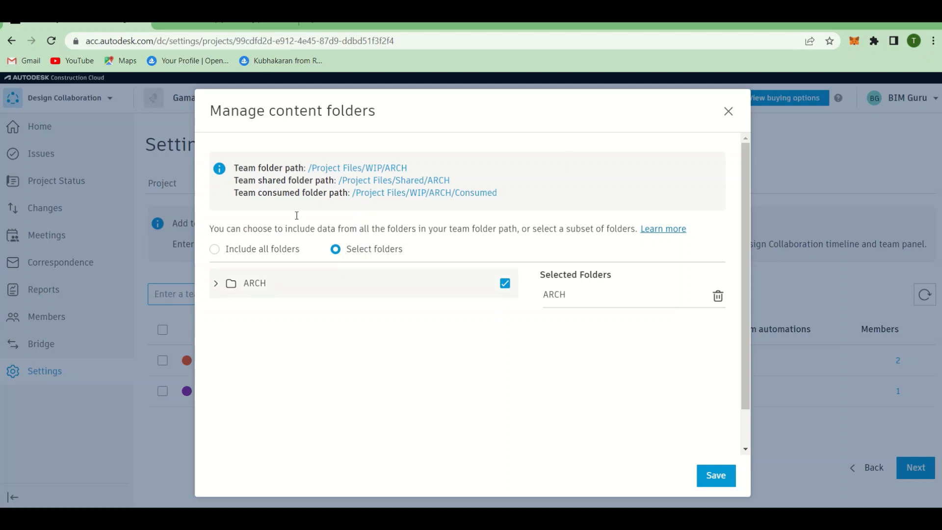
pyautogui.click(730, 111)
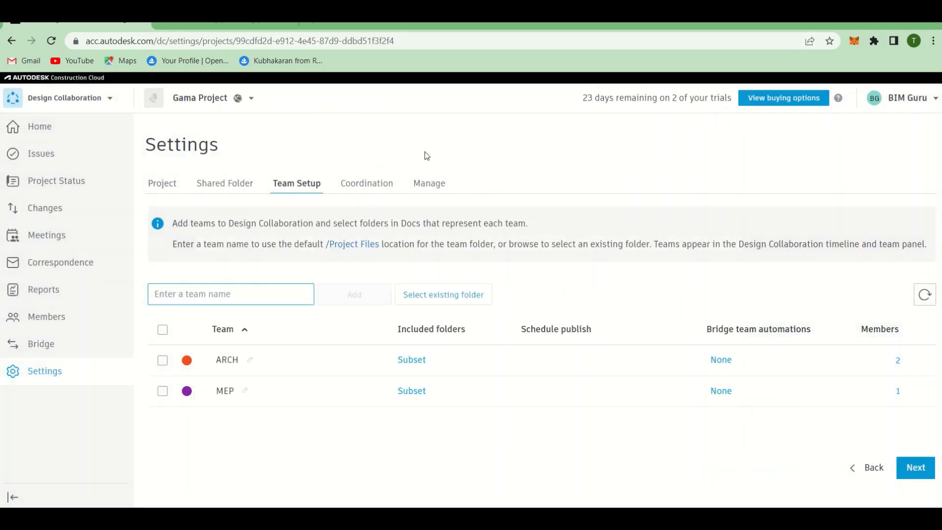
# - Review the coordination spaces and the models available as main model in the Design Collaboration settings
pyautogui.click(361, 186)
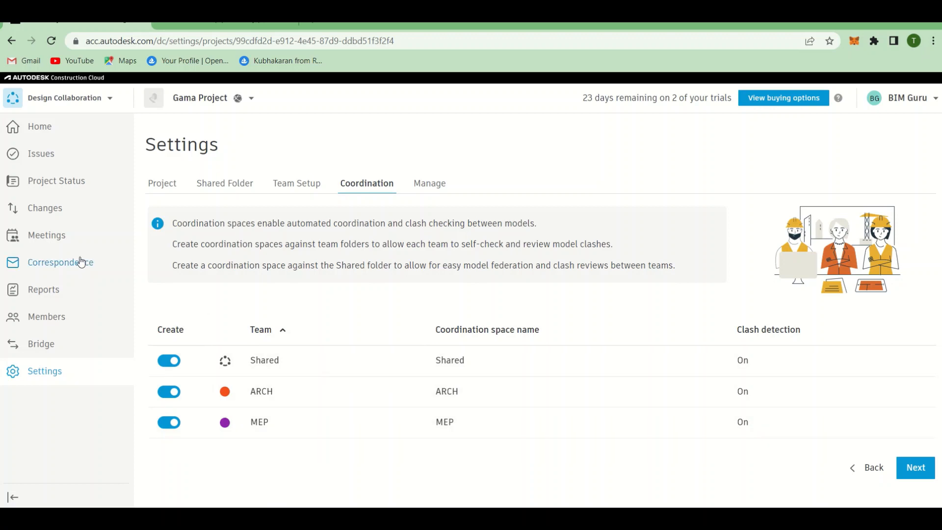
pyautogui.click(437, 187)
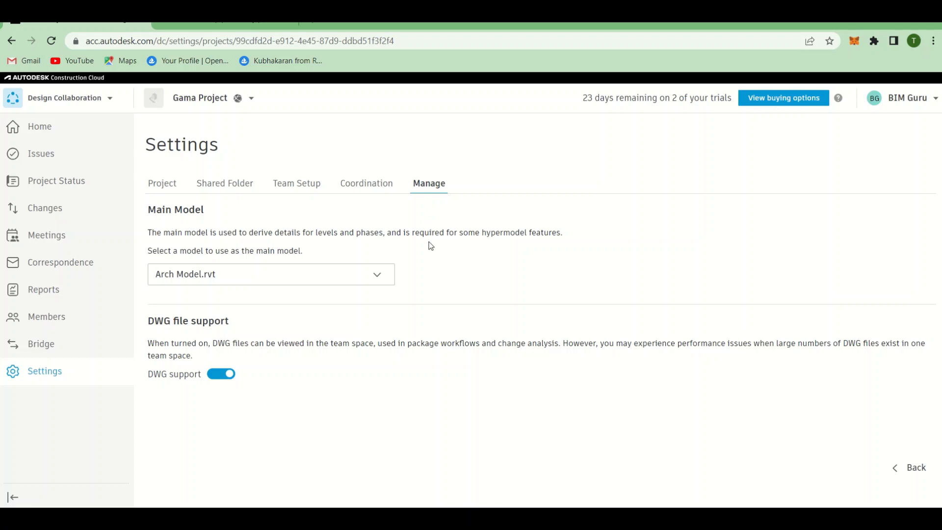
pyautogui.click(378, 277)
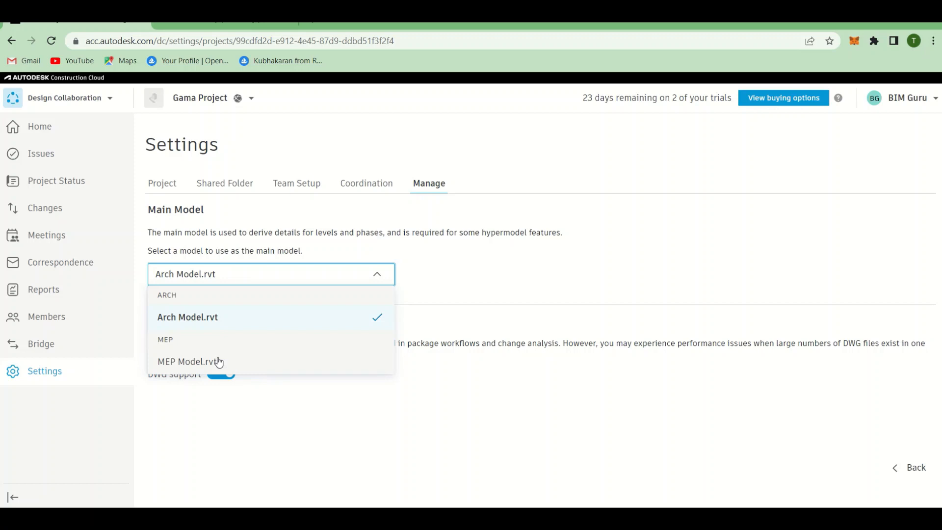
pyautogui.click(564, 274)
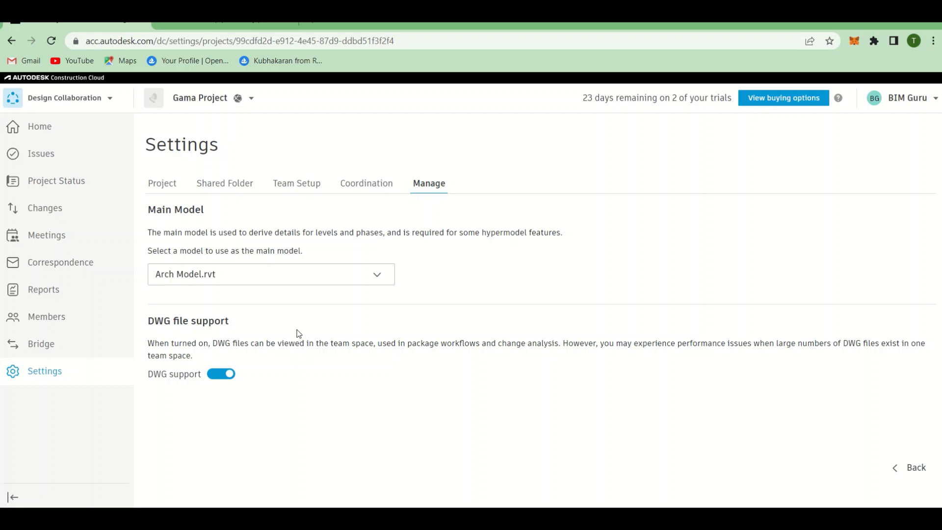
# - Switch to Model Coordination and widen the Folder path column to read the full paths of the MEP space's models
pyautogui.click(45, 99)
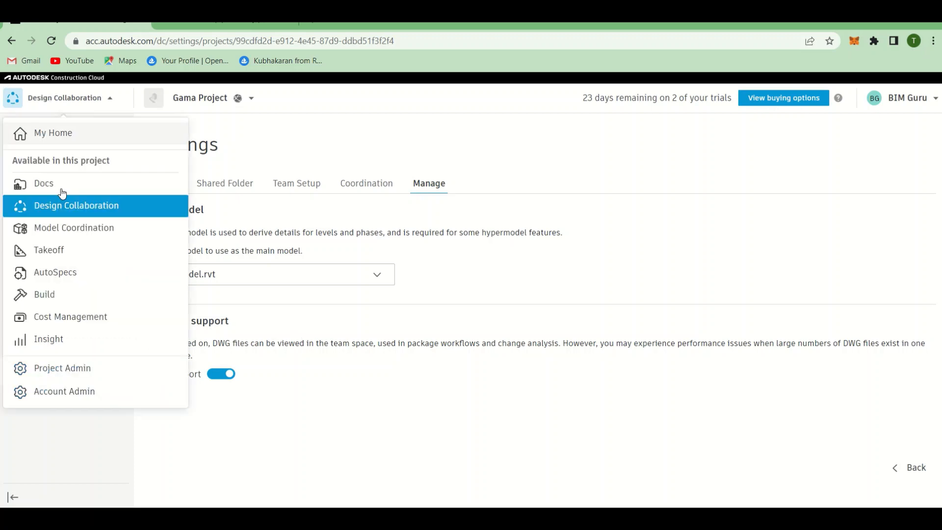
pyautogui.click(82, 229)
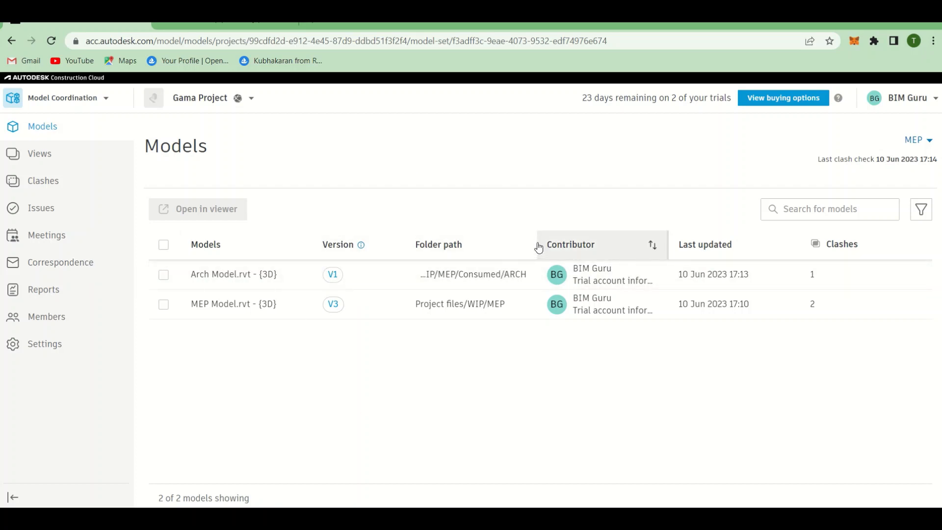
pyautogui.moveTo(539, 246); pyautogui.dragTo(595, 246)
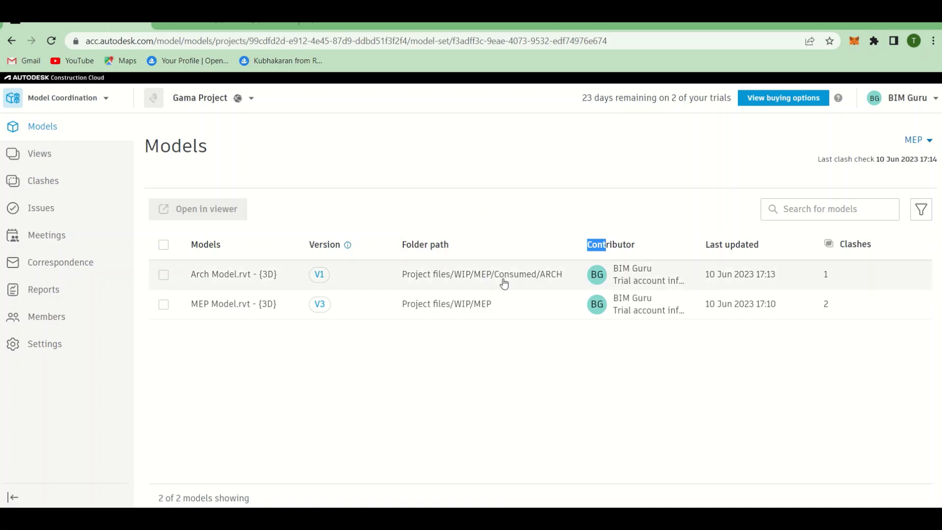
pyautogui.click(536, 403)
pyautogui.moveTo(857, 260)
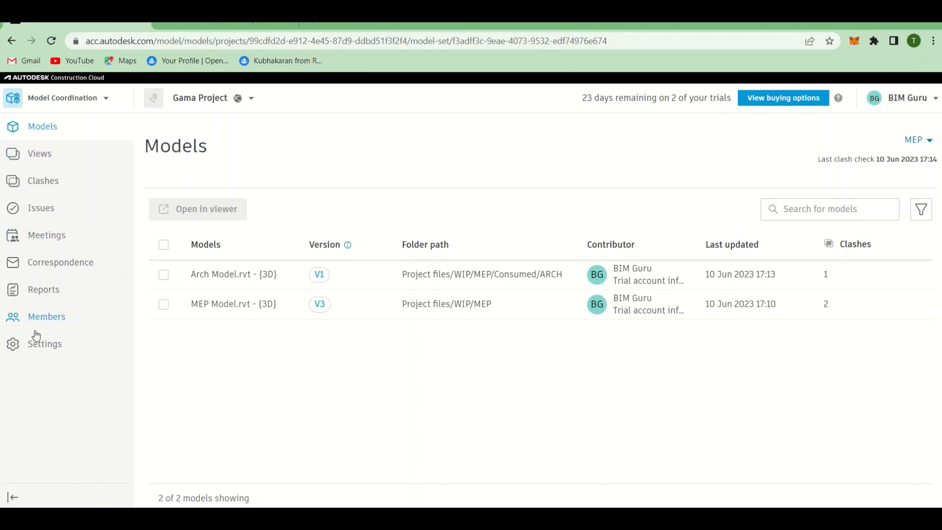
# - Review the list of coordination spaces in the Model Coordination settings, with their folder paths and clash detection status
pyautogui.click(43, 346)
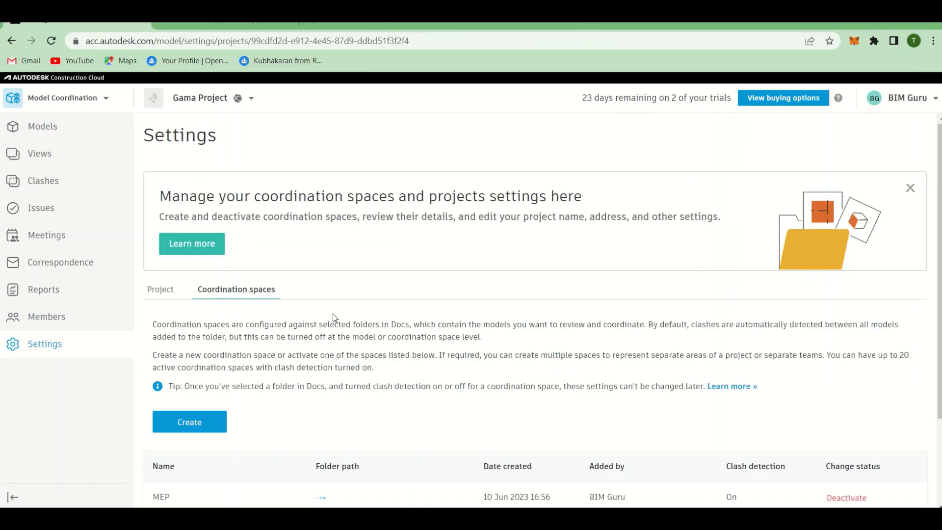
pyautogui.scroll(-3, 294, 324)
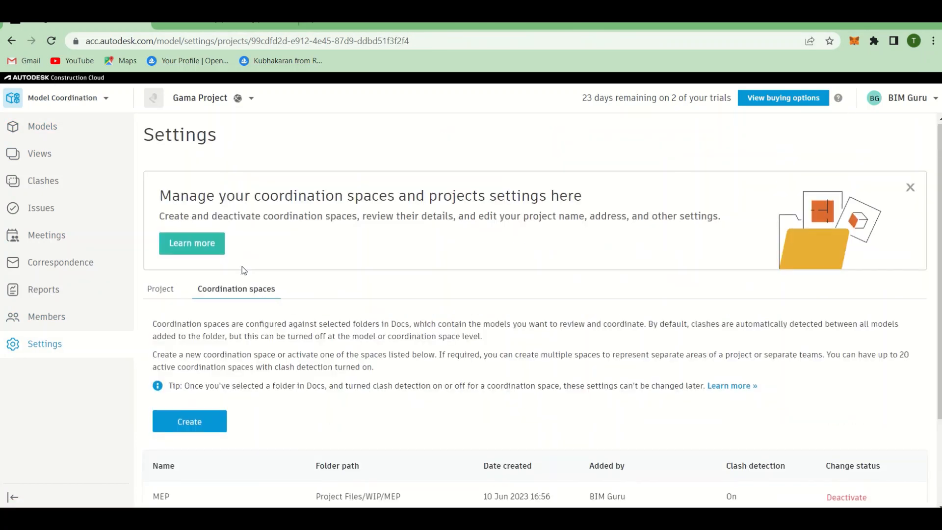
pyautogui.scroll(3, 263, 326)
pyautogui.moveTo(394, 202); pyautogui.dragTo(270, 201)
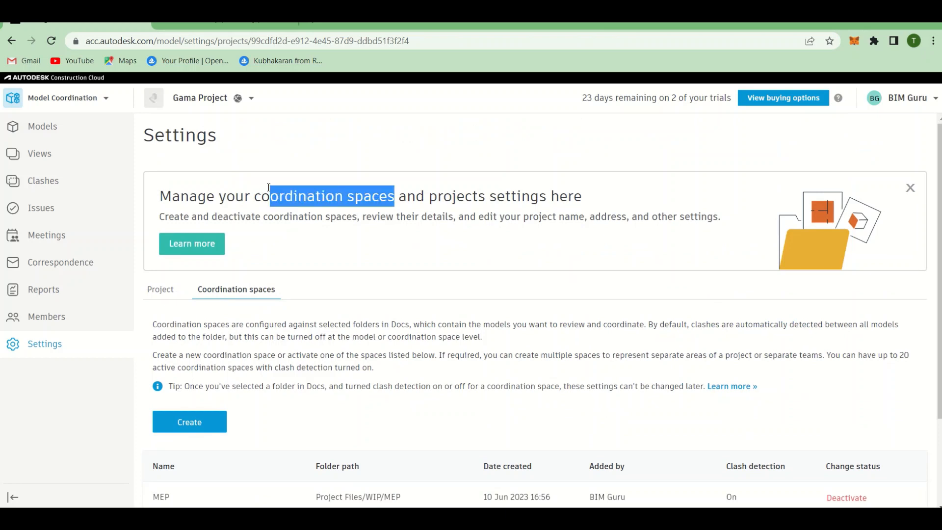
pyautogui.click(300, 267)
pyautogui.scroll(-2, 230, 339)
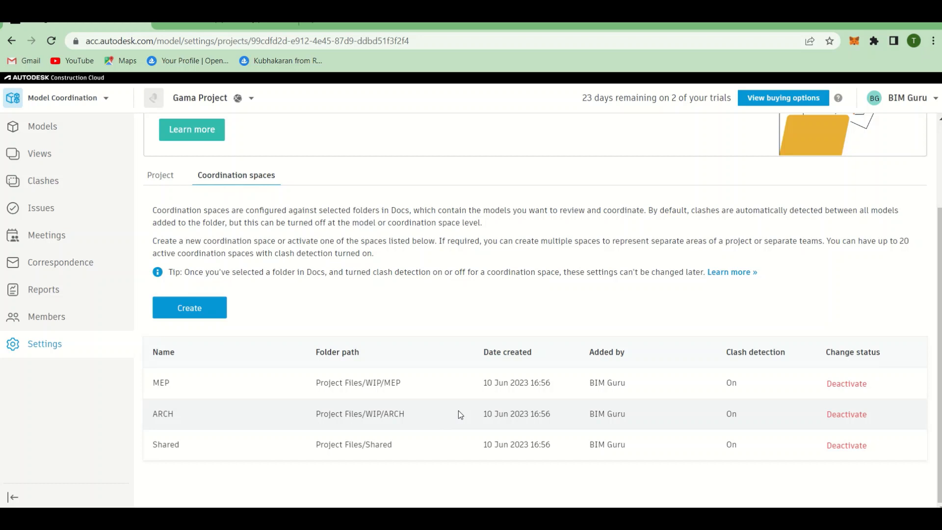
# - Select both Arch Model.rvt and MEP Model.rvt in the models list and open them together in the viewer
pyautogui.click(44, 129)
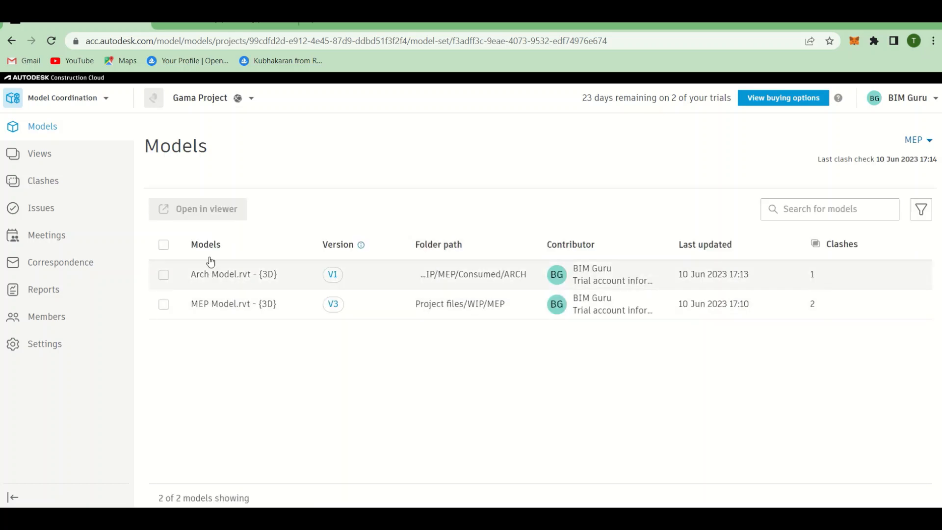
pyautogui.click(164, 245)
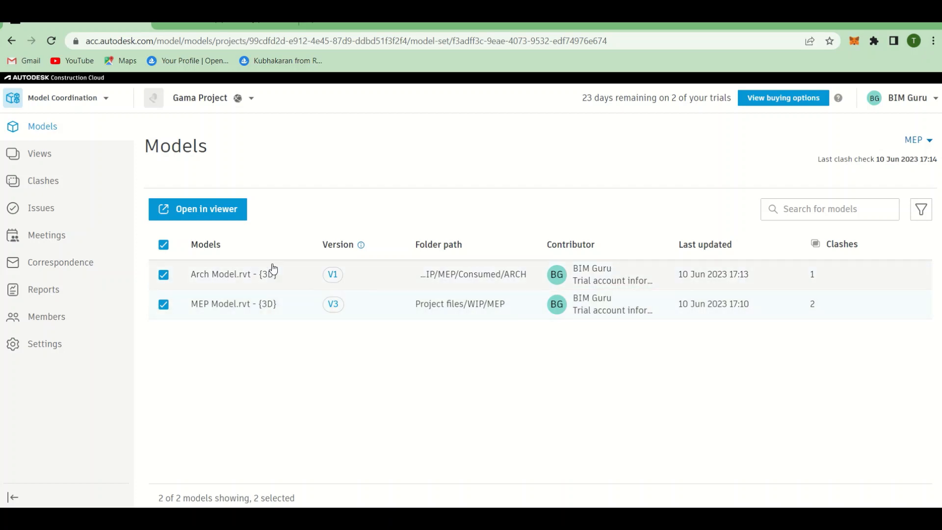
pyautogui.click(164, 245)
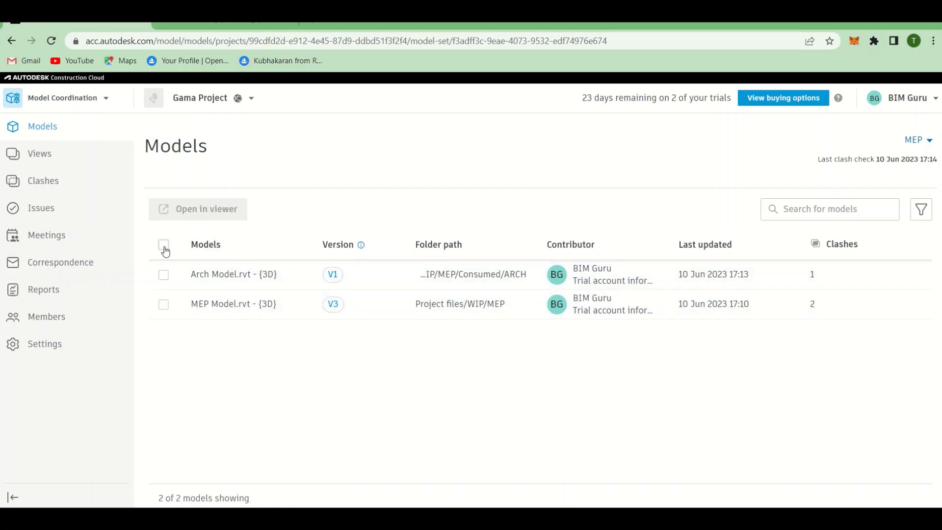
pyautogui.click(164, 275)
pyautogui.click(163, 304)
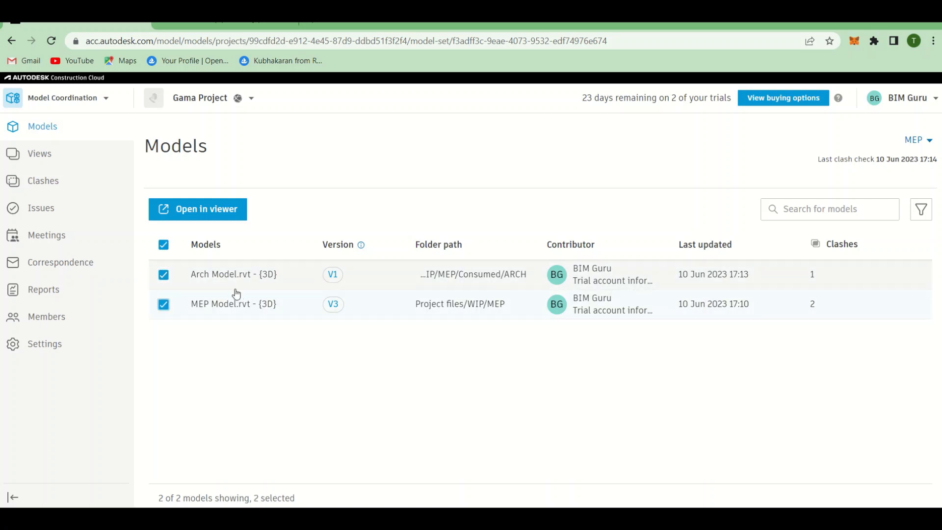
pyautogui.click(209, 215)
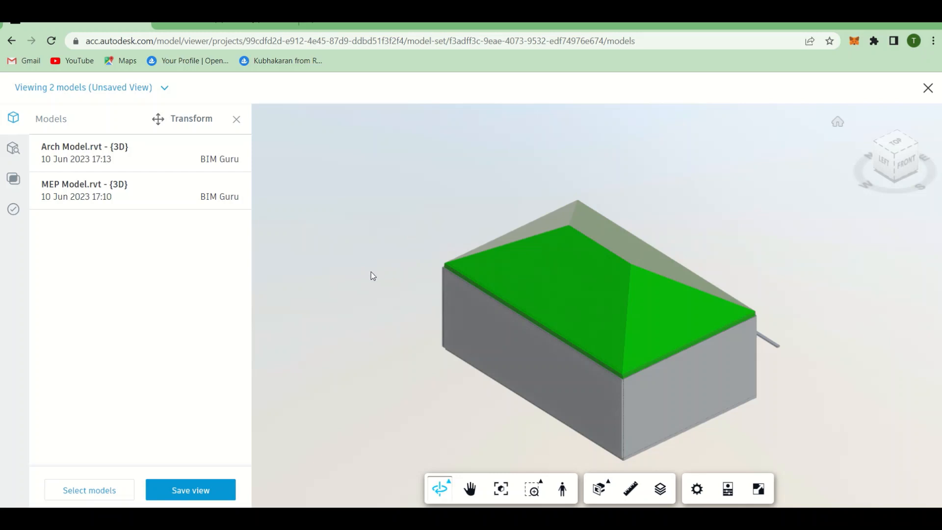
# - Transform Arch Model.rvt by moving it about 8.61 m along the X axis, keeping its Y coordinate and rotation at 0
pyautogui.moveTo(372, 275); pyautogui.dragTo(753, 243)
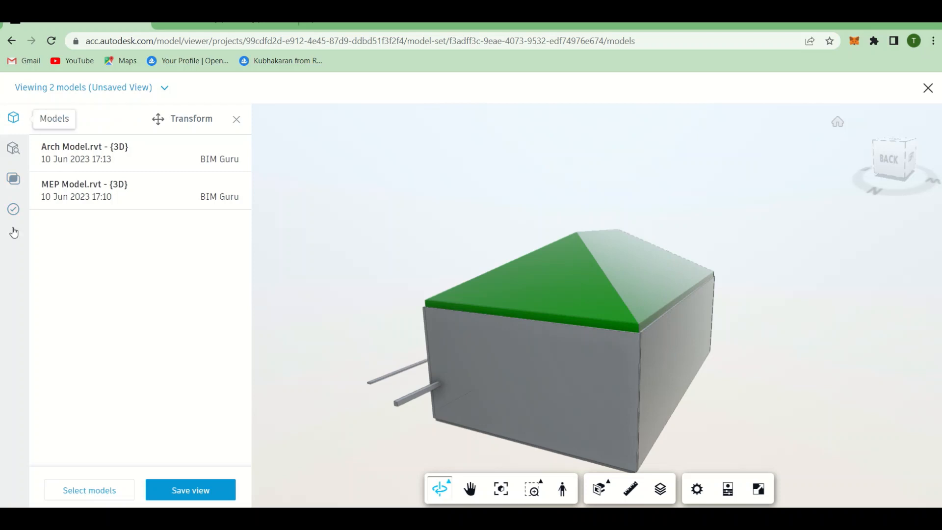
pyautogui.scroll(-5, 495, 264)
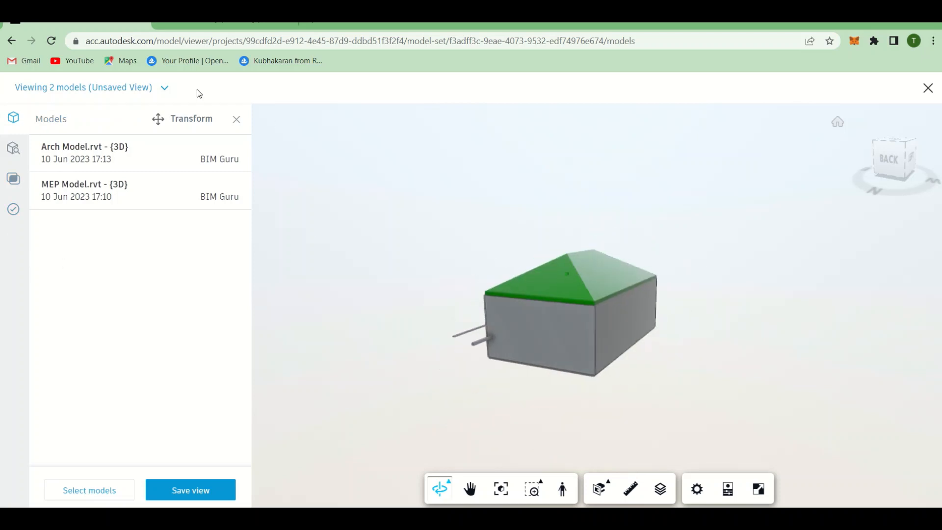
pyautogui.click(158, 118)
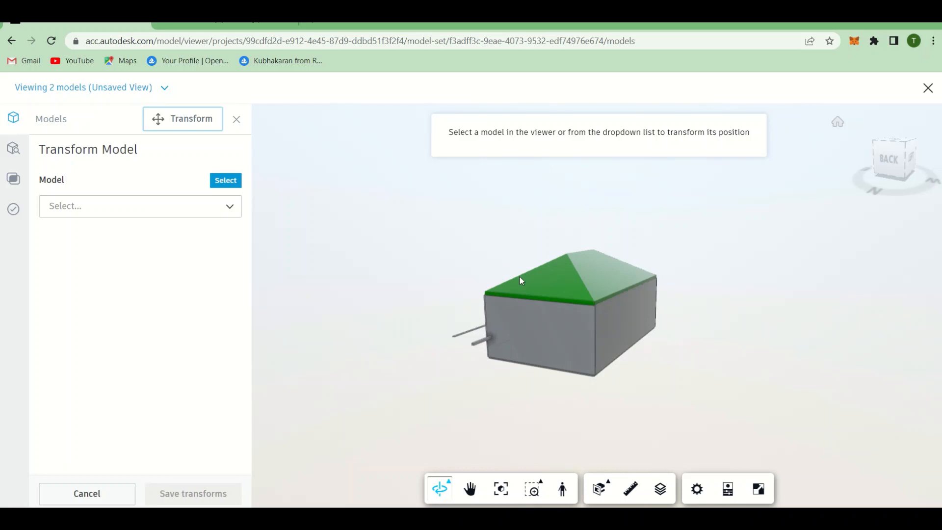
pyautogui.click(194, 211)
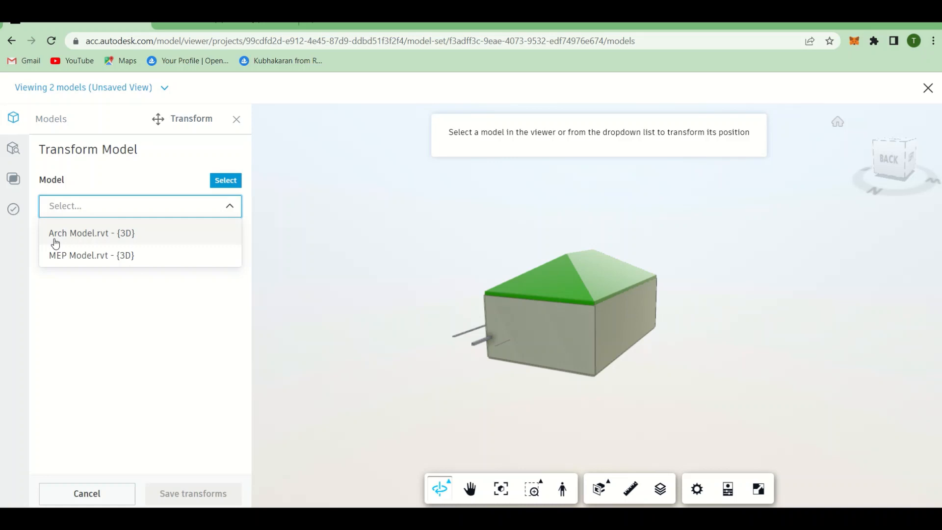
pyautogui.click(81, 234)
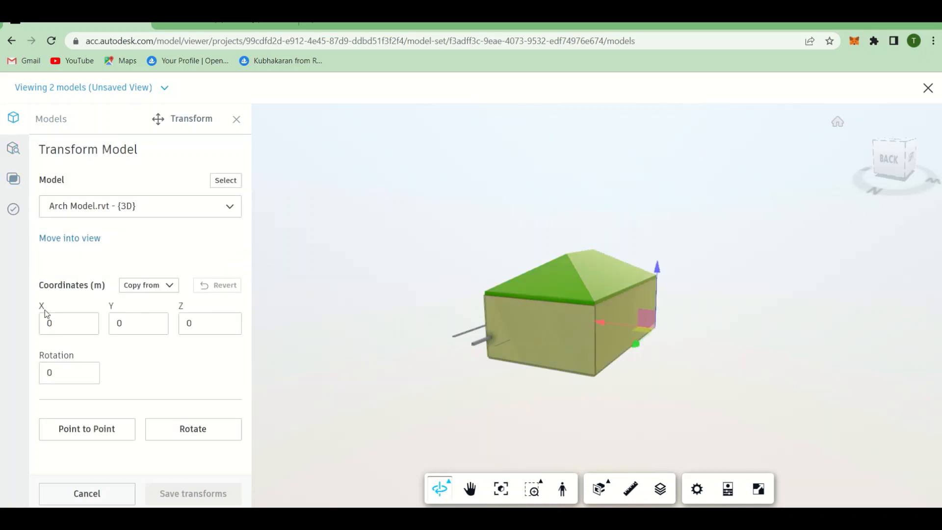
pyautogui.click(156, 320)
pyautogui.click(156, 328)
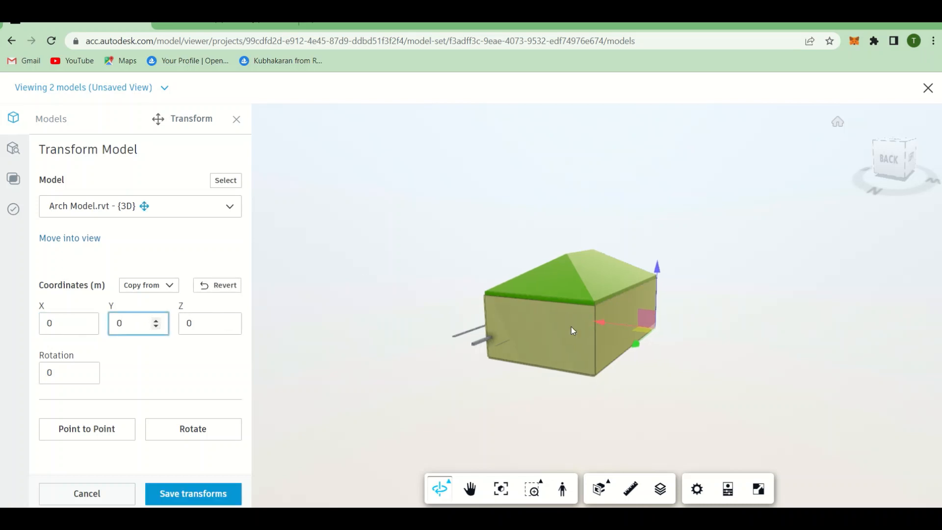
pyautogui.moveTo(604, 323); pyautogui.dragTo(560, 296)
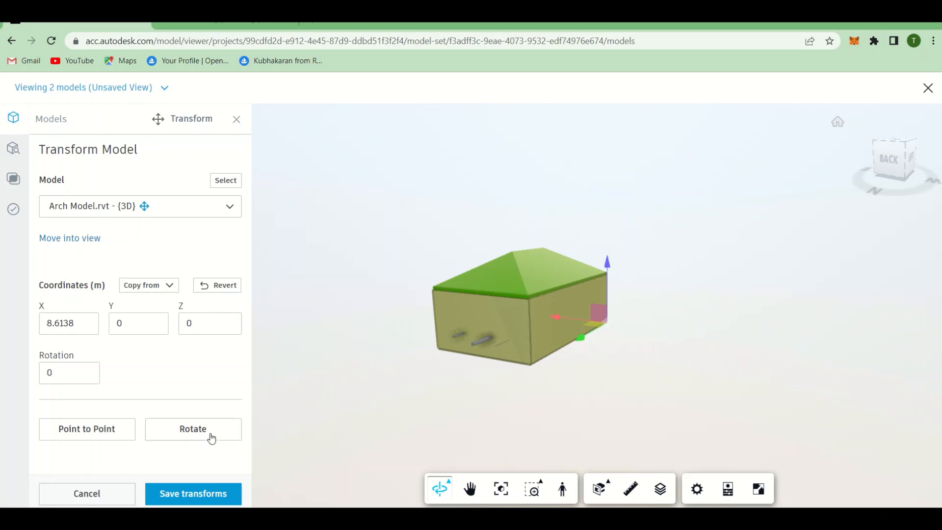
pyautogui.click(203, 434)
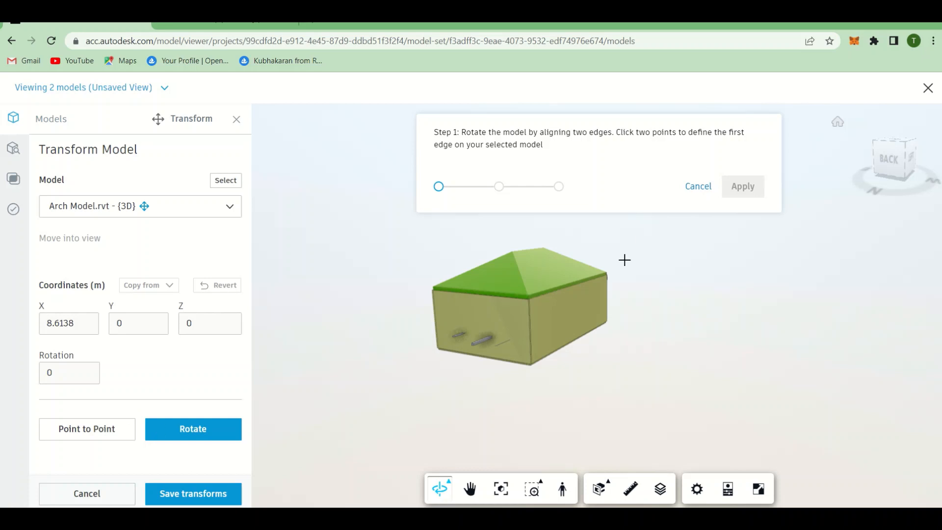
pyautogui.click(688, 188)
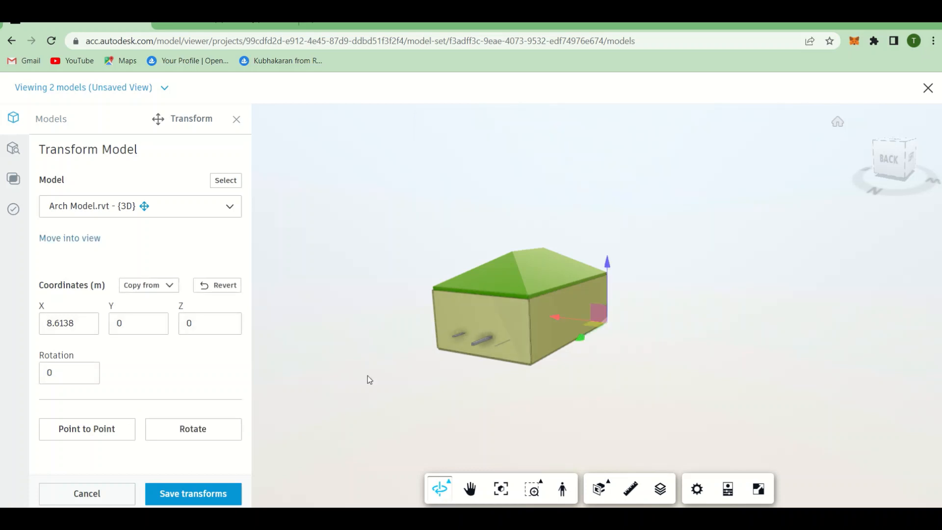
# - Discard the pending transform of Arch Model.rvt and examine closely where the MEP duct meets the building's wall
pyautogui.click(88, 493)
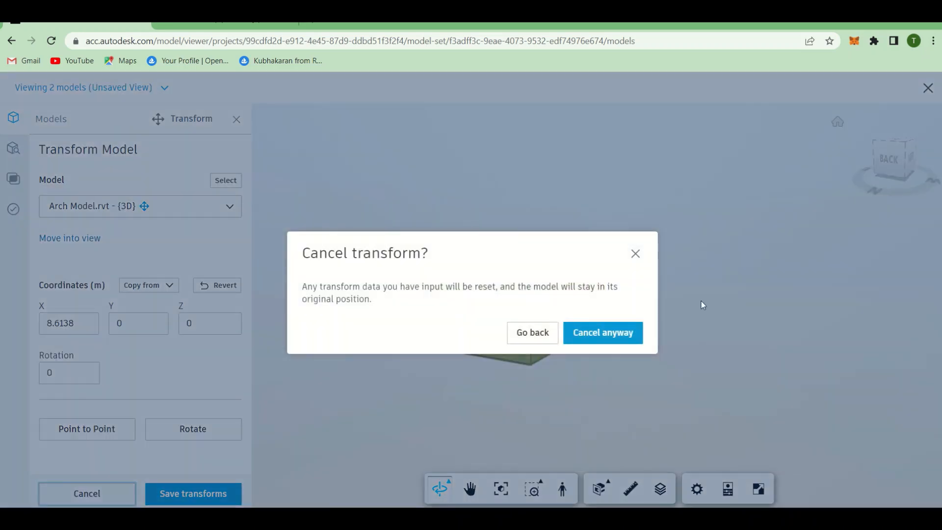
pyautogui.click(624, 333)
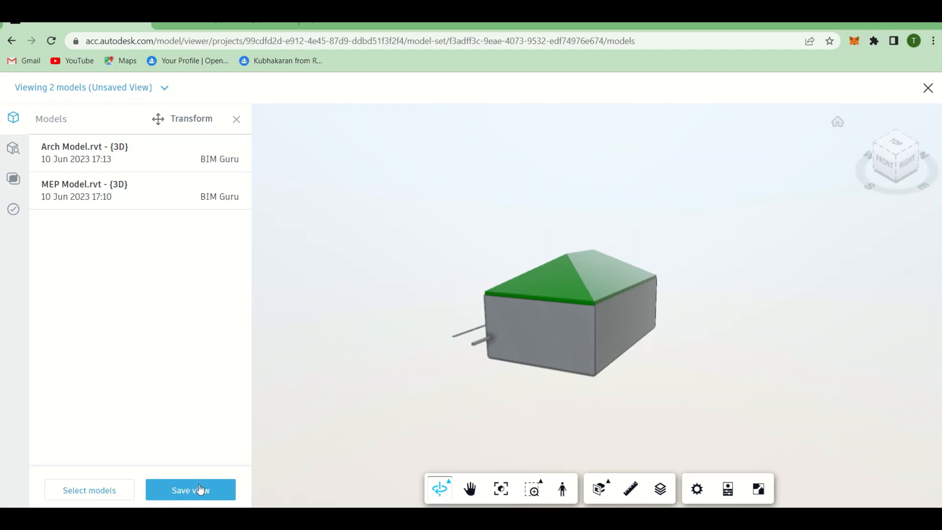
pyautogui.scroll(10, 513, 310)
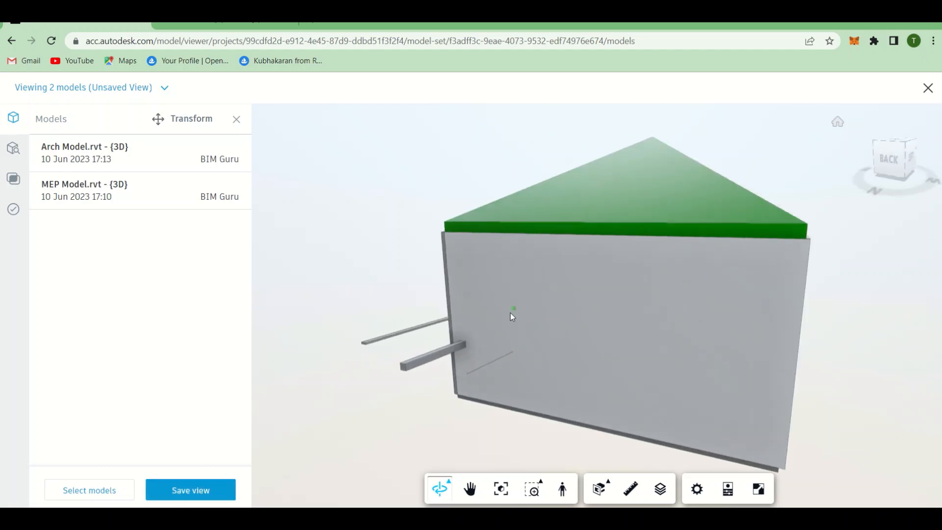
pyautogui.scroll(5, 496, 396)
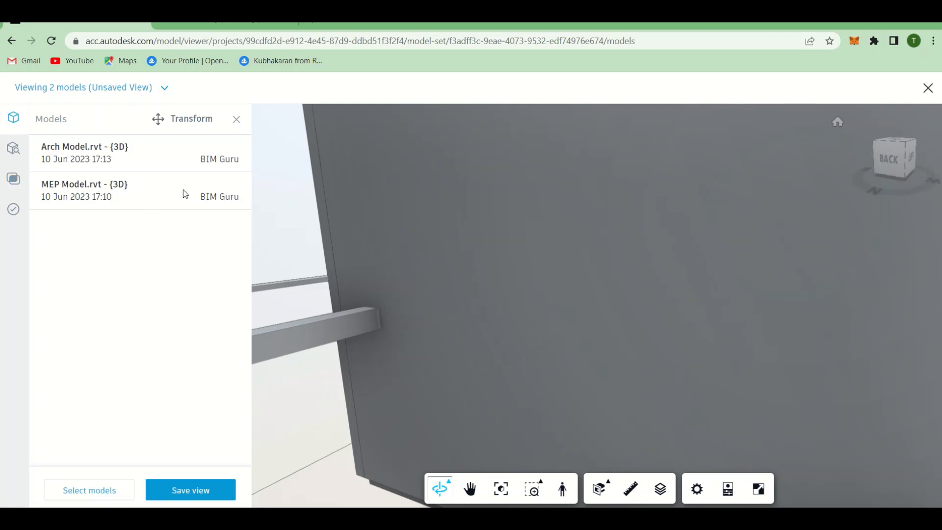
# - In the model browser, hide the Floors, Ceilings and Roofs of Arch Model.rvt while keeping its Walls shown
pyautogui.click(13, 148)
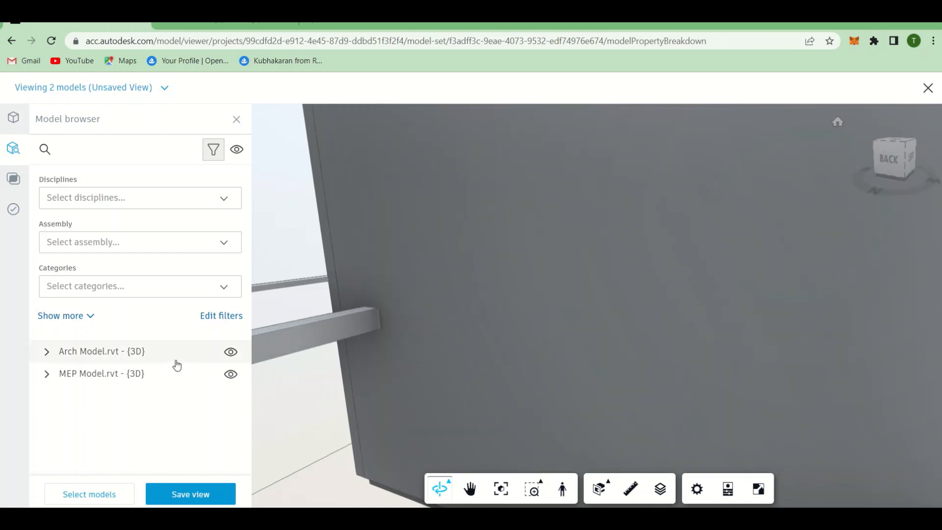
pyautogui.click(46, 352)
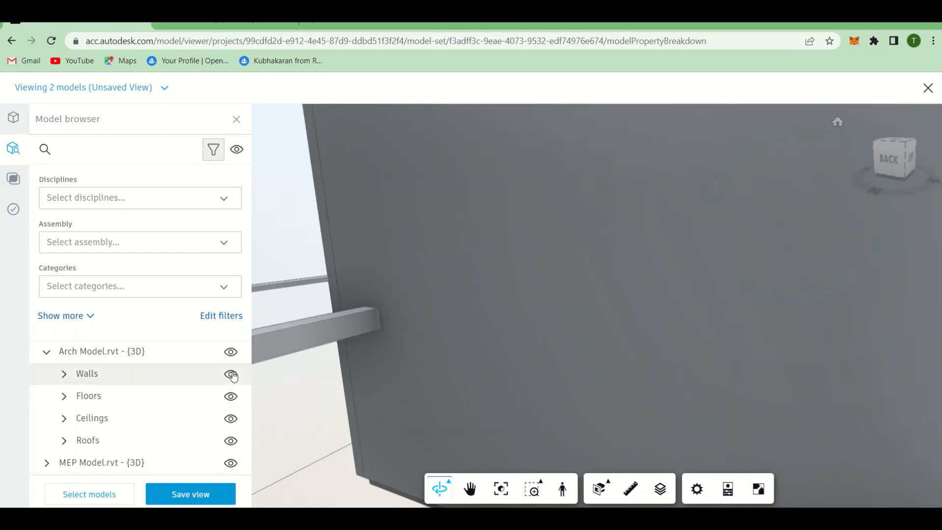
pyautogui.click(232, 375)
pyautogui.click(232, 375)
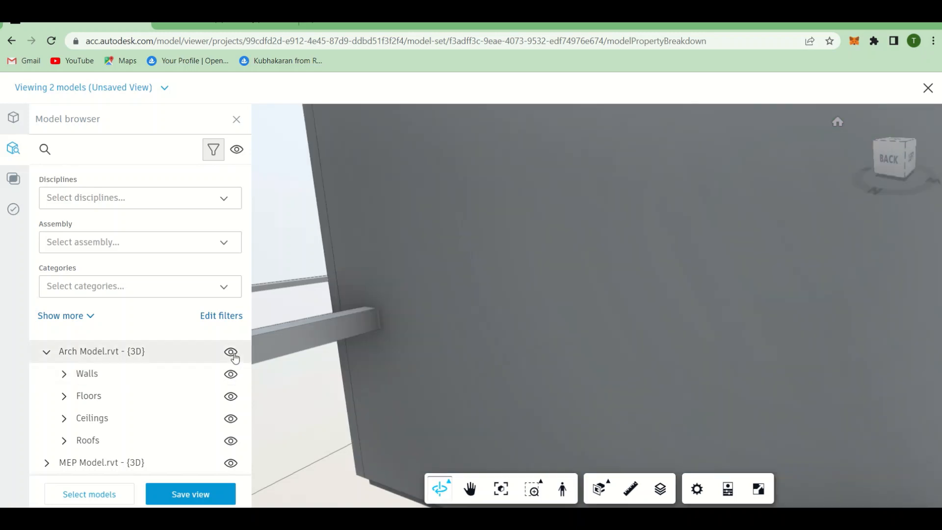
pyautogui.click(231, 352)
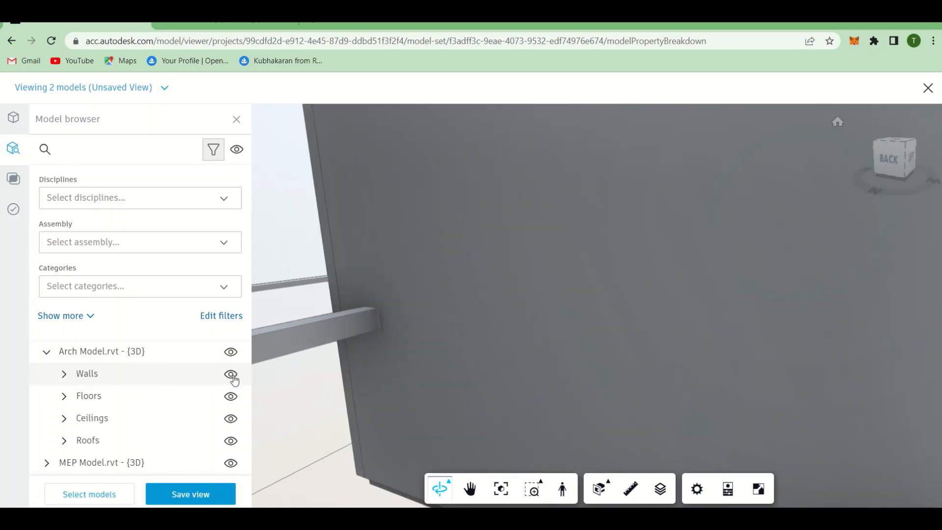
pyautogui.click(232, 397)
pyautogui.click(231, 437)
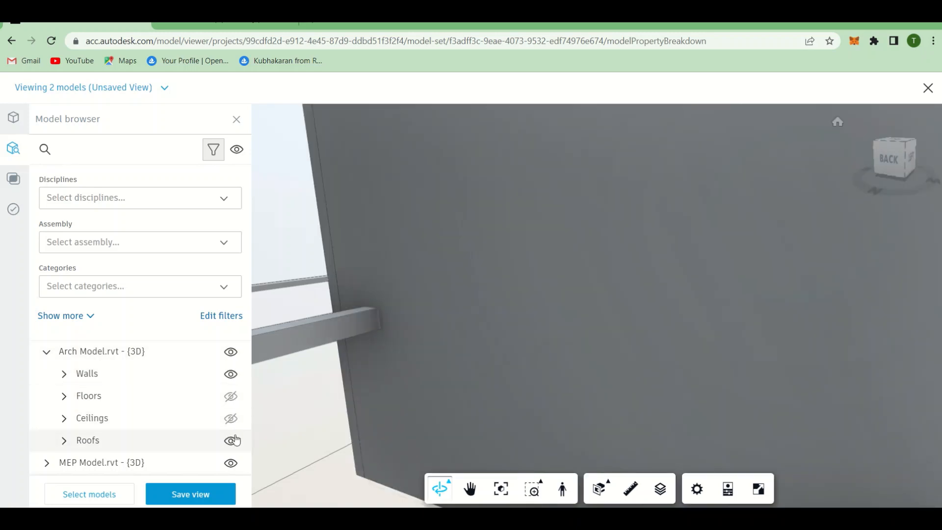
# - Hide the Cable Trays and Pipes of MEP Model.rvt, leaving its Ducts shown
pyautogui.click(47, 463)
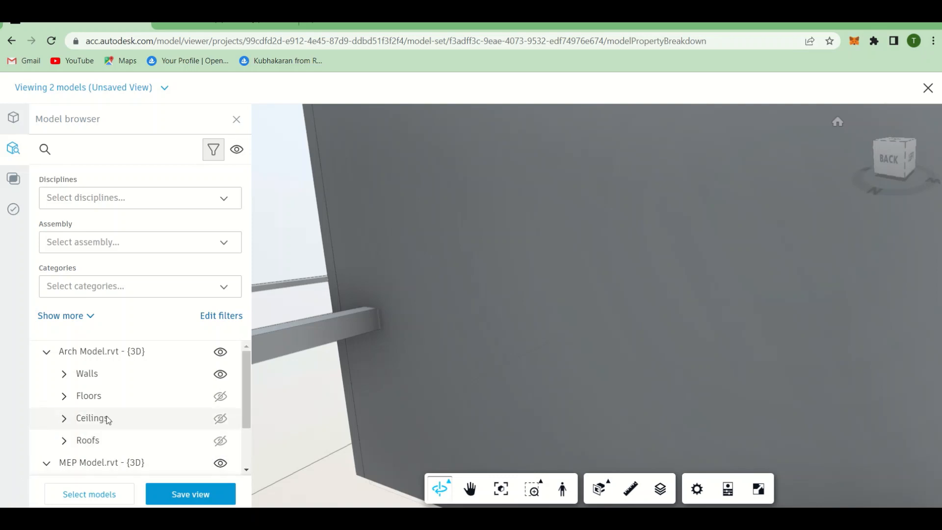
pyautogui.scroll(-1, 109, 419)
pyautogui.click(220, 443)
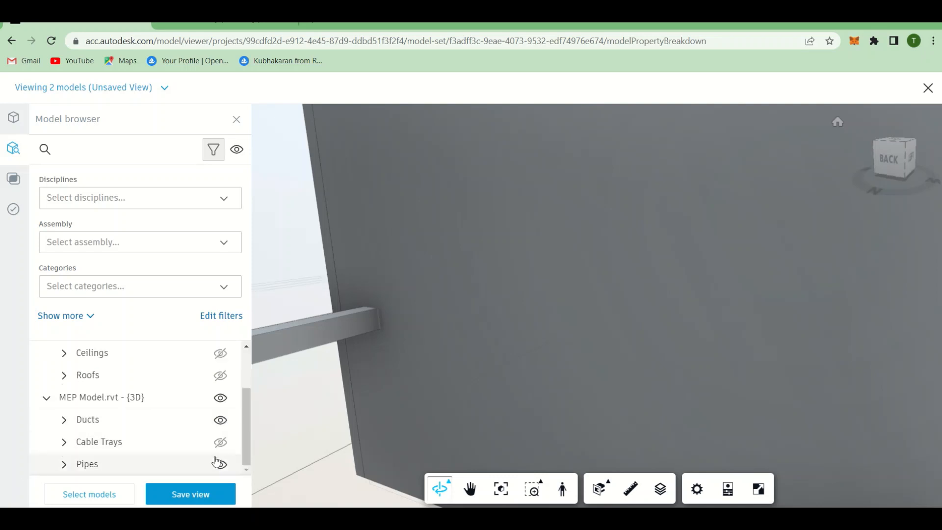
pyautogui.click(220, 465)
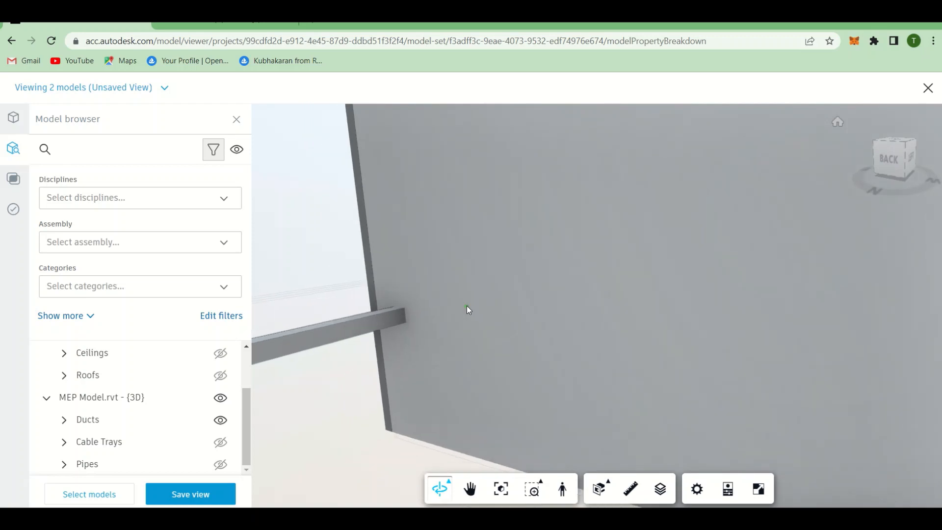
# - Save a view titled Duct with Private privacy, framed close on the spot where the duct meets the wall
pyautogui.scroll(-5, 467, 311)
pyautogui.moveTo(419, 381); pyautogui.dragTo(355, 421)
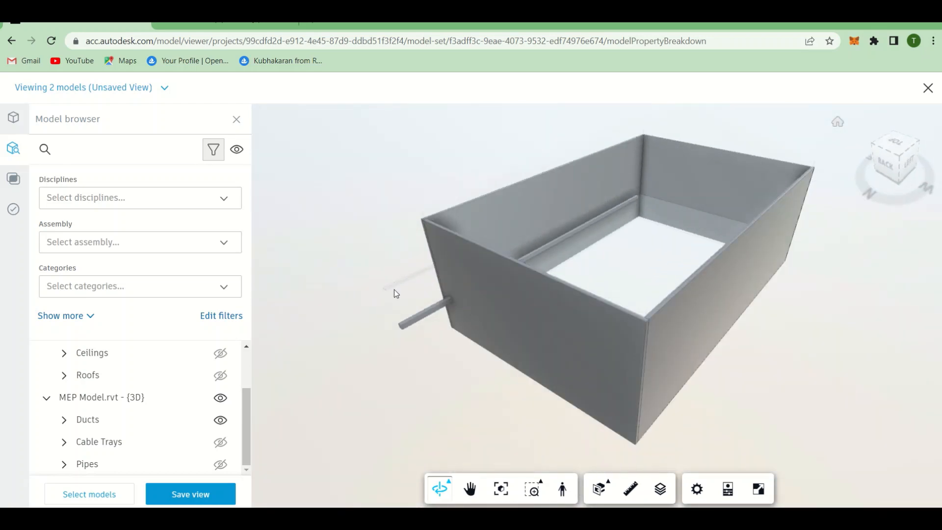
pyautogui.scroll(5, 402, 290)
pyautogui.scroll(4, 402, 290)
pyautogui.scroll(5, 535, 308)
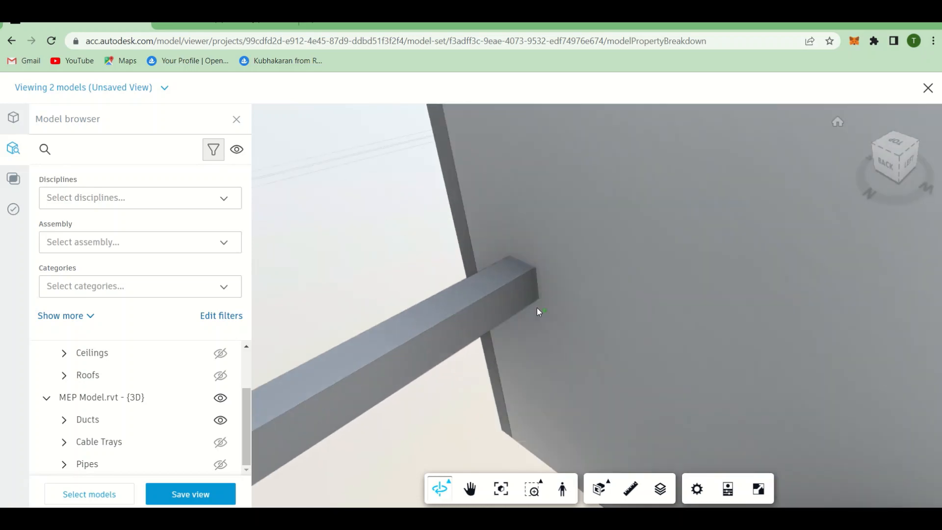
pyautogui.moveTo(525, 303); pyautogui.dragTo(304, 185)
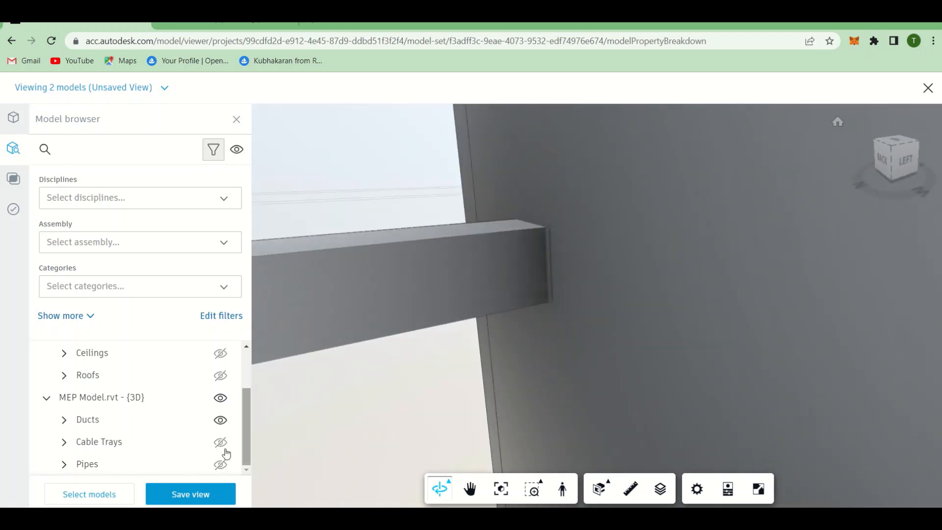
pyautogui.click(206, 493)
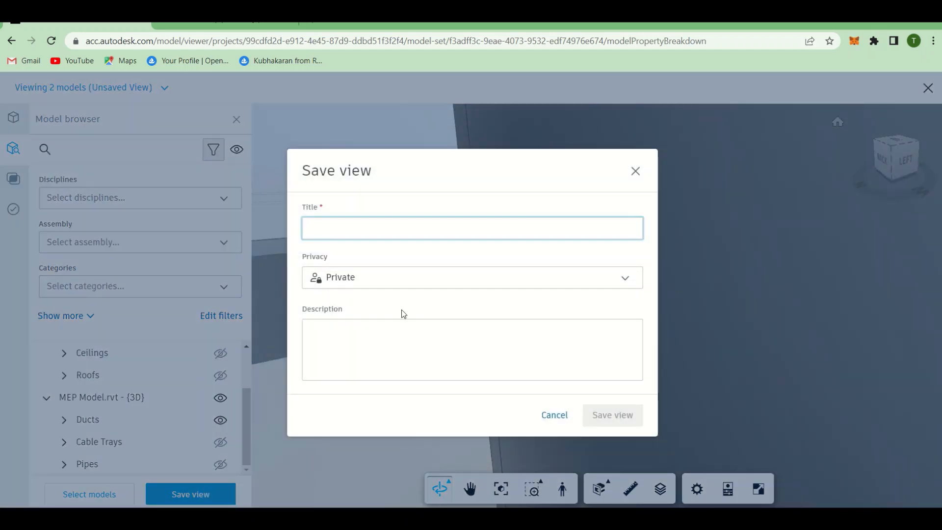
pyautogui.write('Duct')
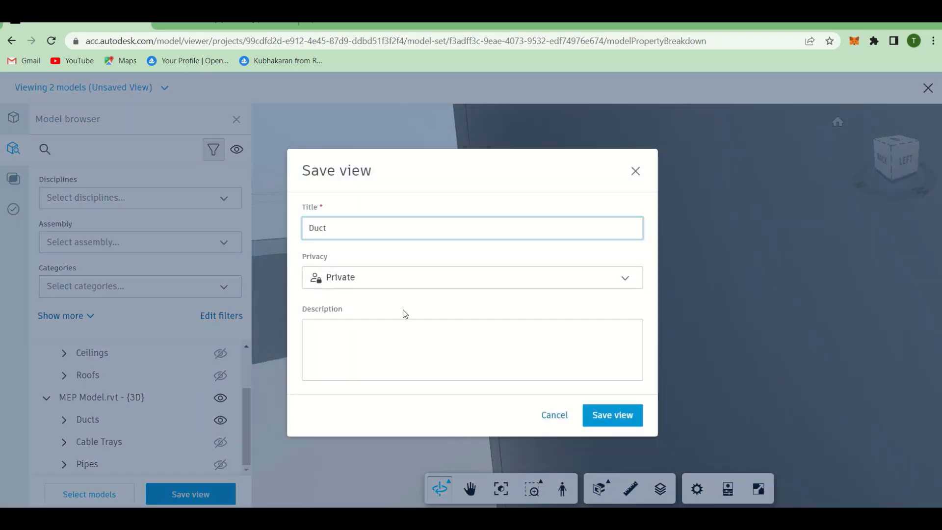
pyautogui.click(383, 274)
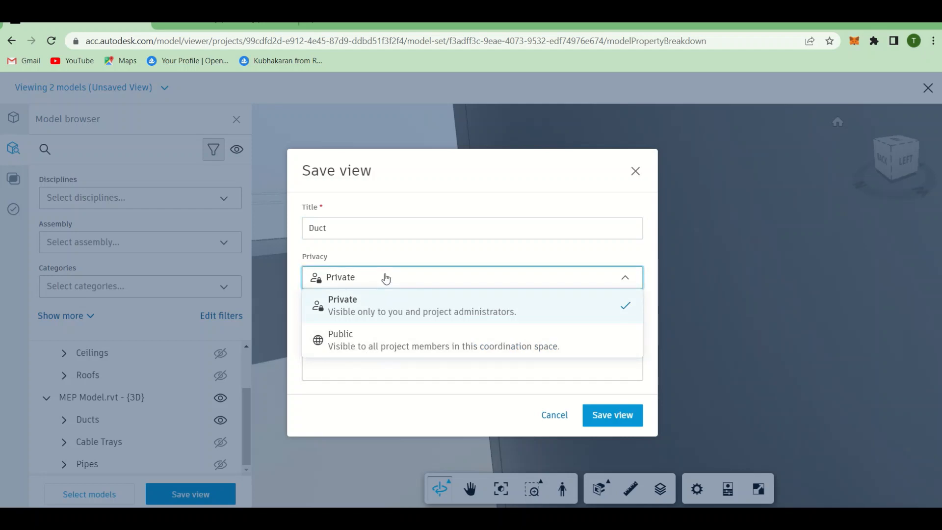
pyautogui.click(362, 403)
pyautogui.click(362, 342)
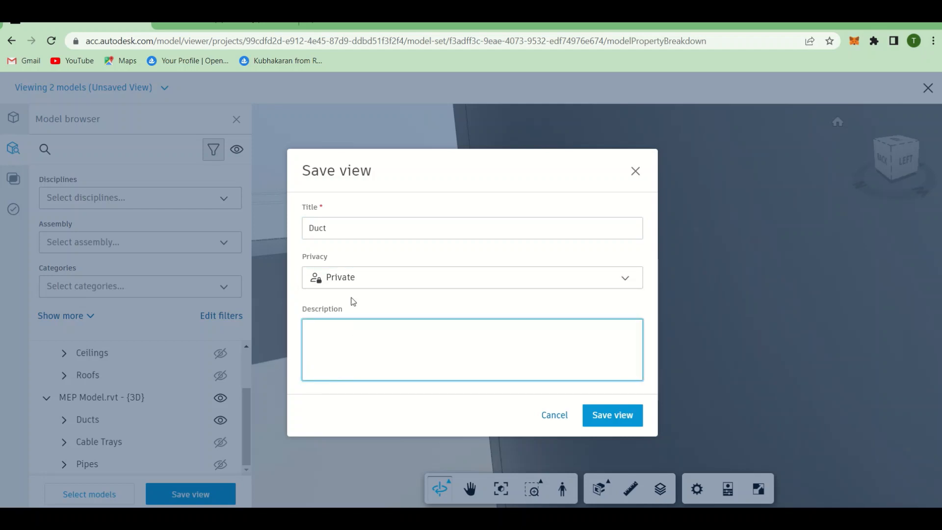
pyautogui.click(625, 415)
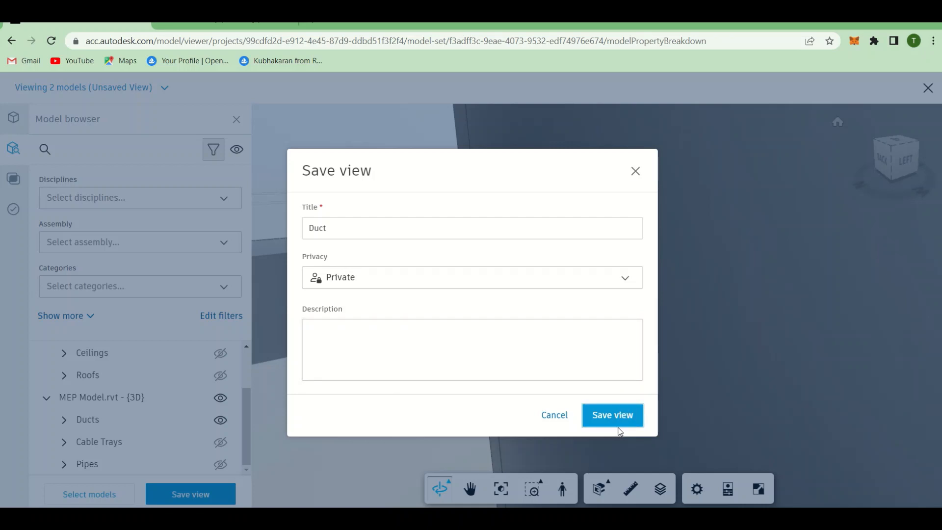
pyautogui.click(629, 426)
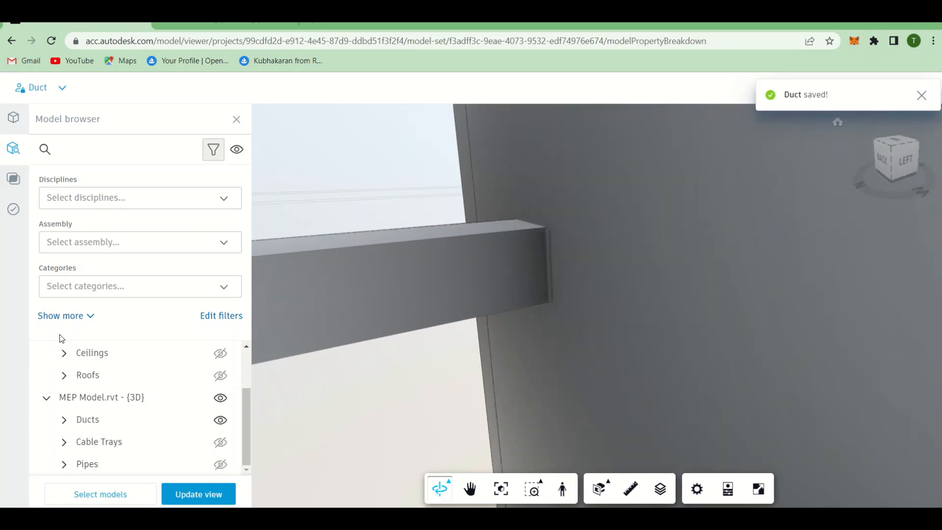
# - Collapse both model trees and show all categories of Arch Model.rvt and MEP Model.rvt again
pyautogui.click(47, 399)
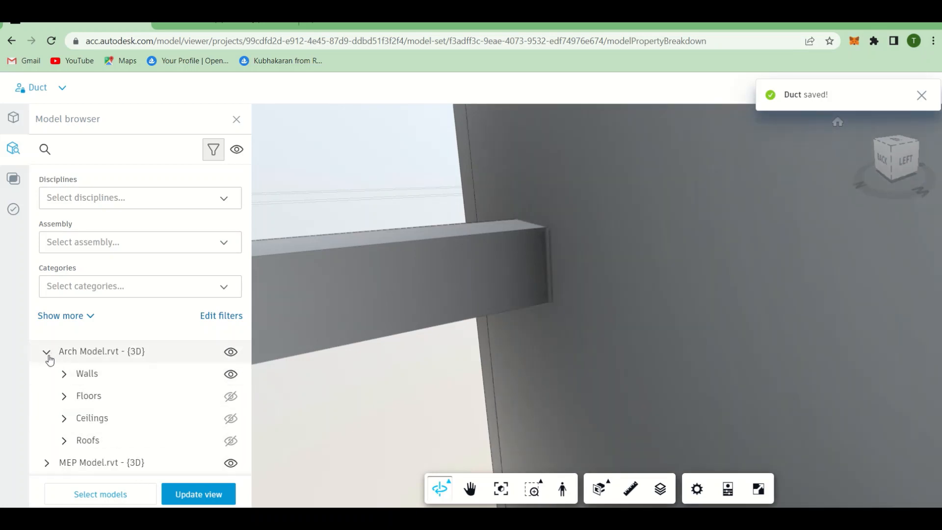
pyautogui.click(47, 351)
pyautogui.click(231, 354)
pyautogui.click(231, 354)
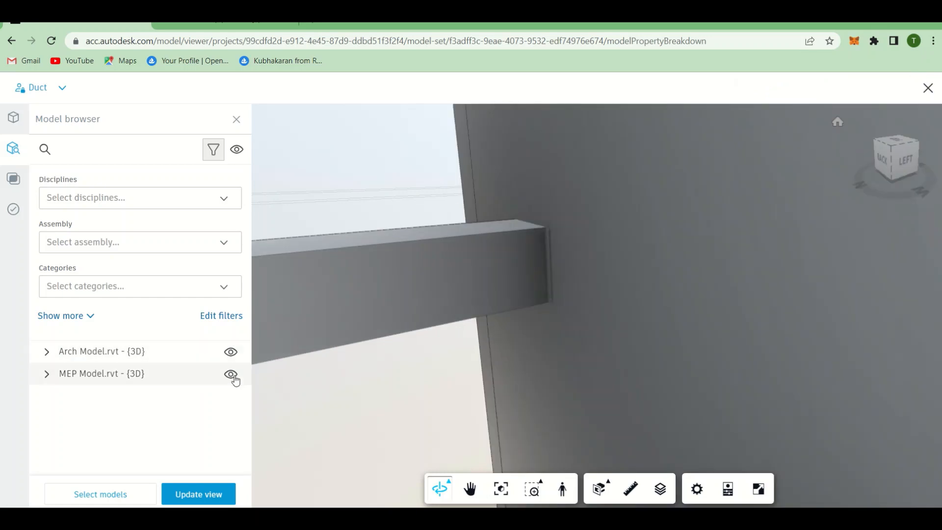
pyautogui.click(232, 376)
pyautogui.click(231, 375)
pyautogui.moveTo(350, 398); pyautogui.dragTo(197, 214)
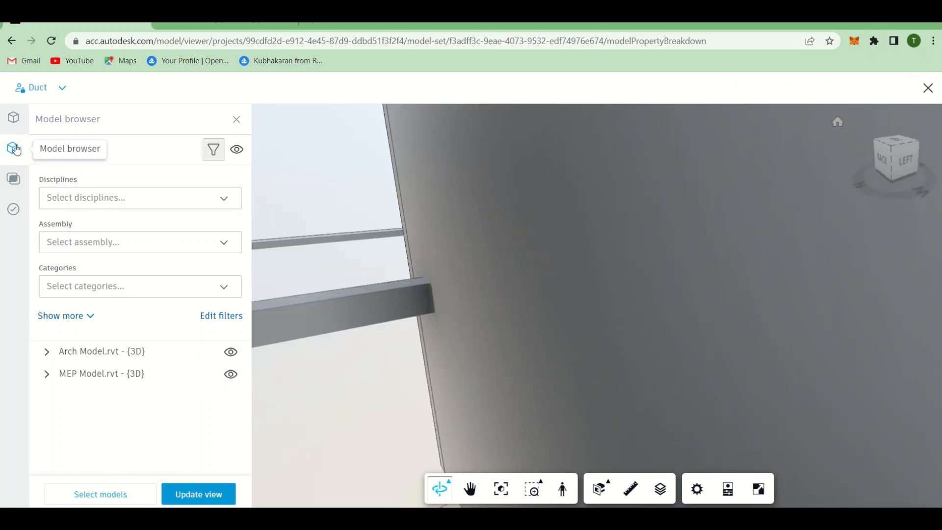
# - Look over the discipline filter options and, with the filters collapsed, the categories under Arch Model.rvt
pyautogui.click(179, 196)
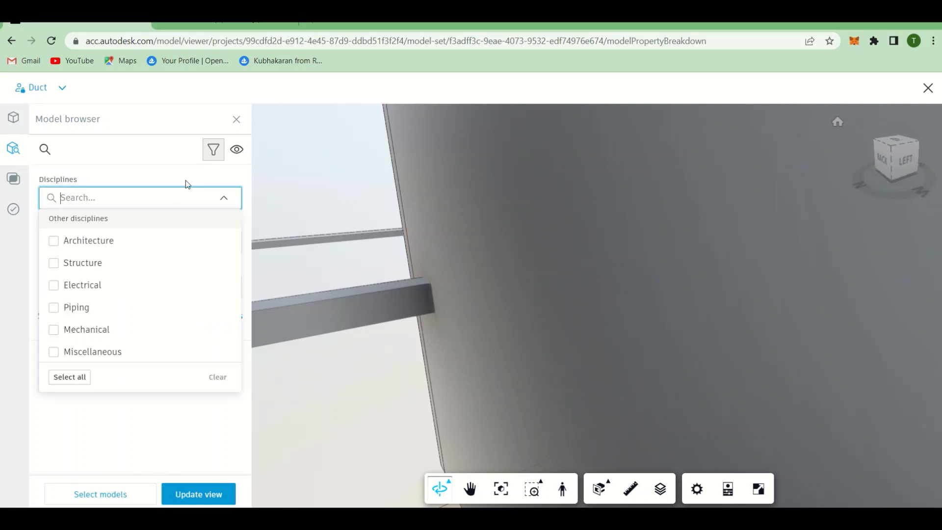
pyautogui.click(211, 151)
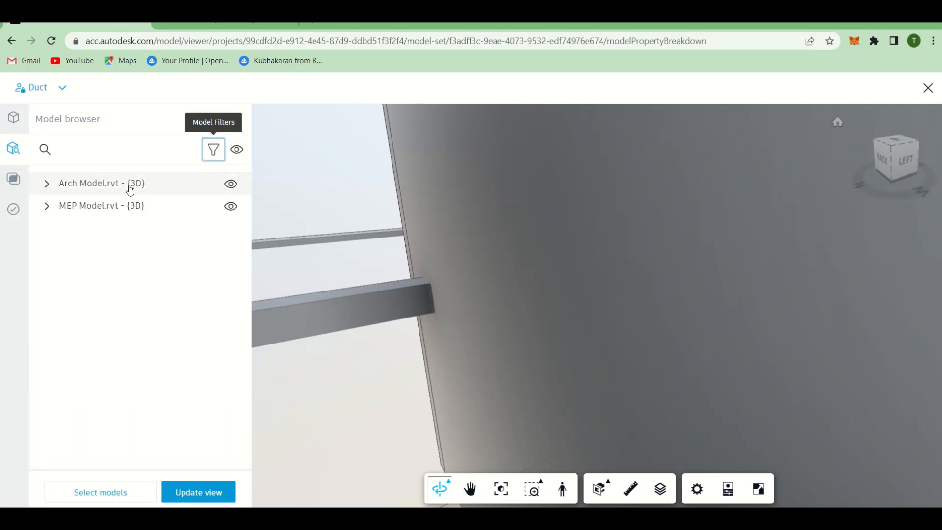
pyautogui.click(46, 184)
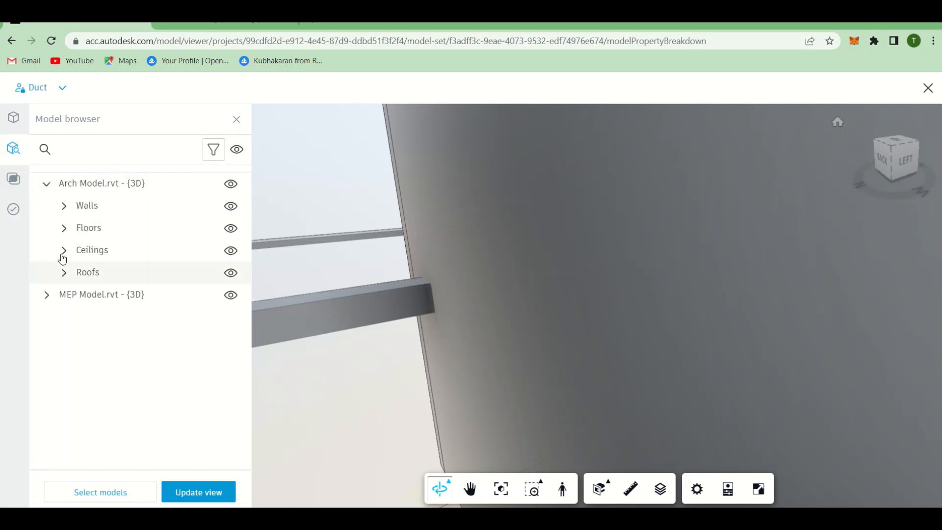
pyautogui.click(46, 184)
# - Switch the visibility of all models off and on, and do the same for Arch Model.rvt alone
pyautogui.click(237, 151)
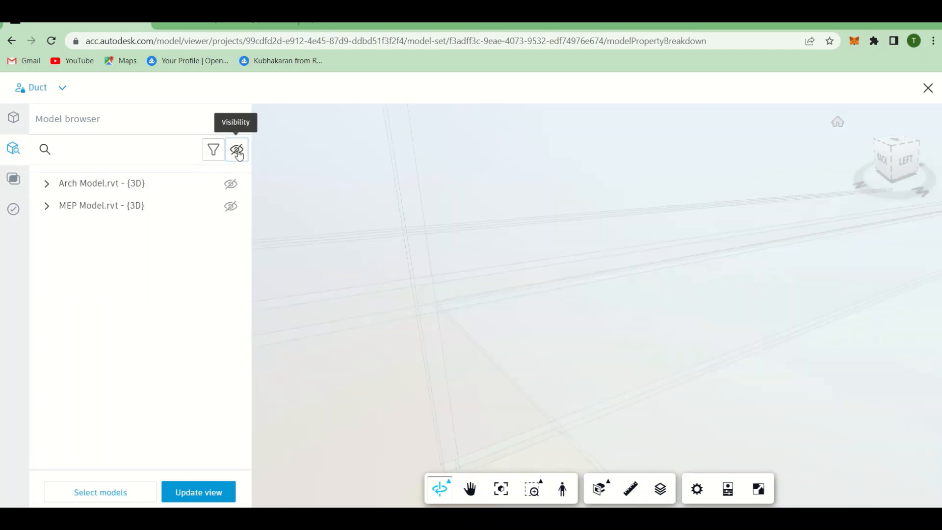
pyautogui.click(237, 151)
pyautogui.click(231, 186)
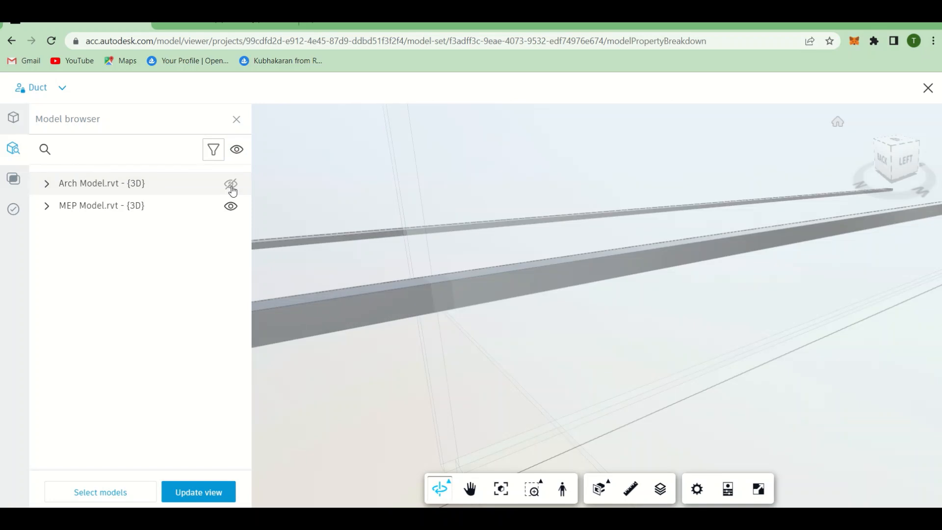
pyautogui.click(231, 185)
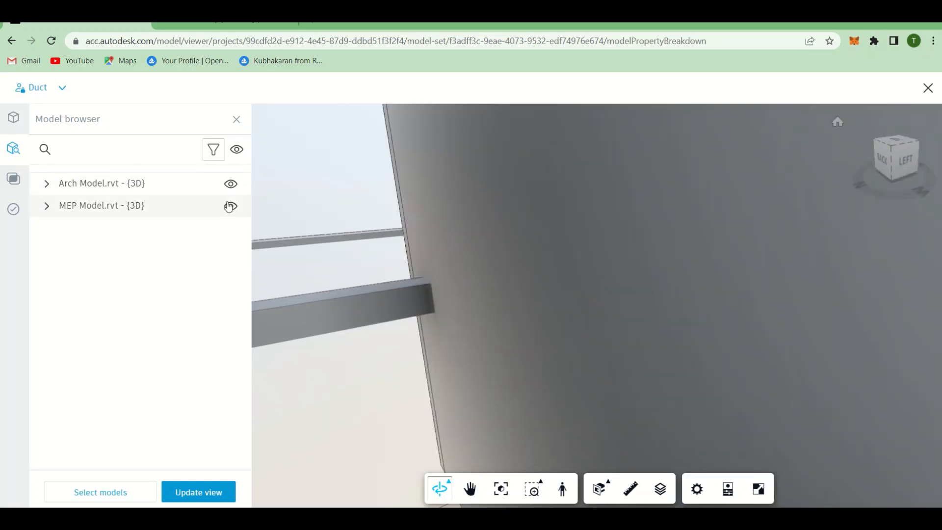
# - Reopen the model browser with its filters and limit the displayed objects to the Architecture discipline
pyautogui.click(237, 120)
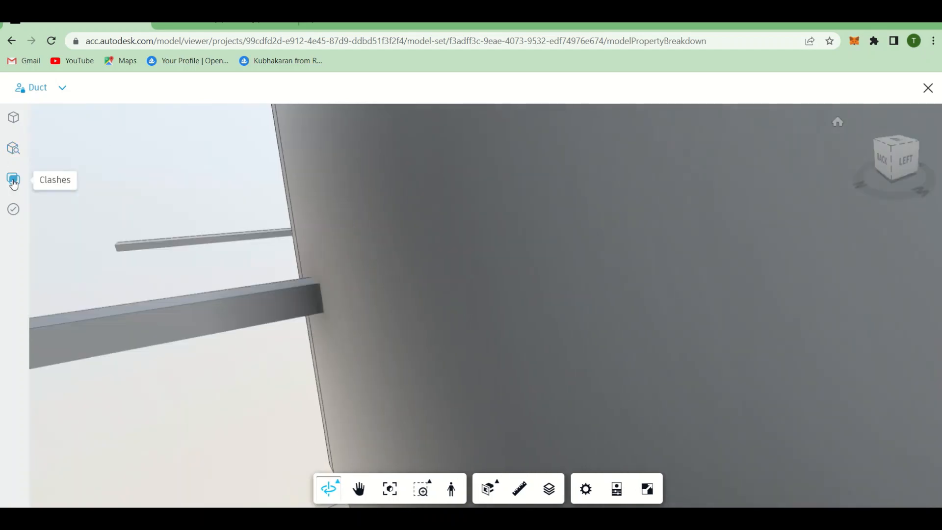
pyautogui.click(15, 148)
pyautogui.click(7, 127)
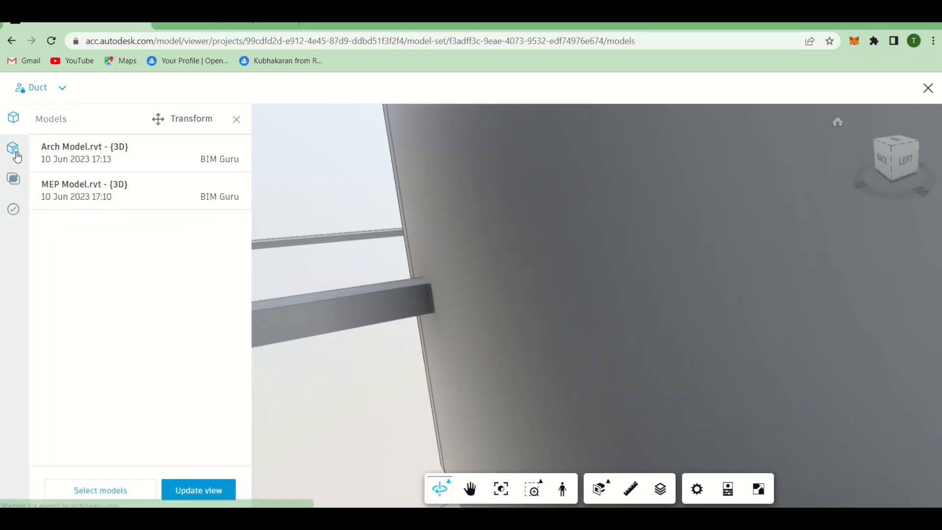
pyautogui.click(15, 148)
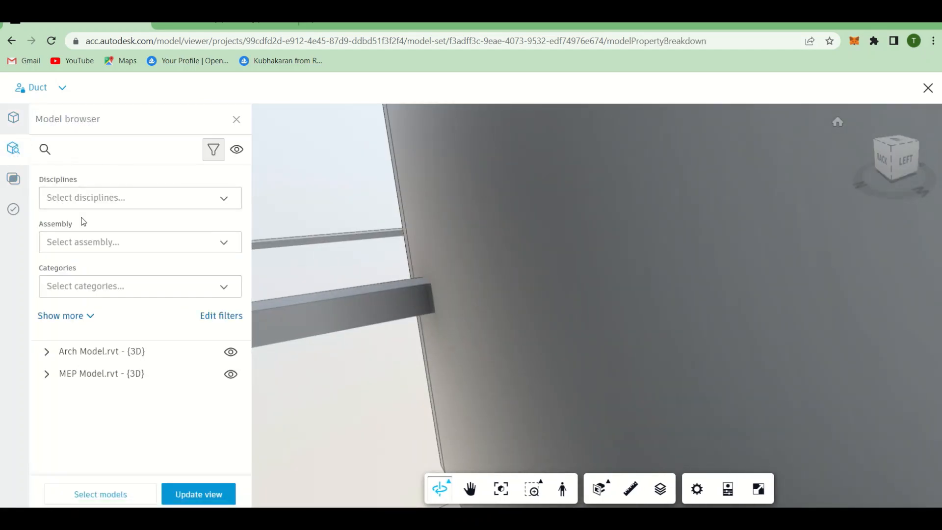
pyautogui.click(193, 198)
pyautogui.scroll(-10, 525, 354)
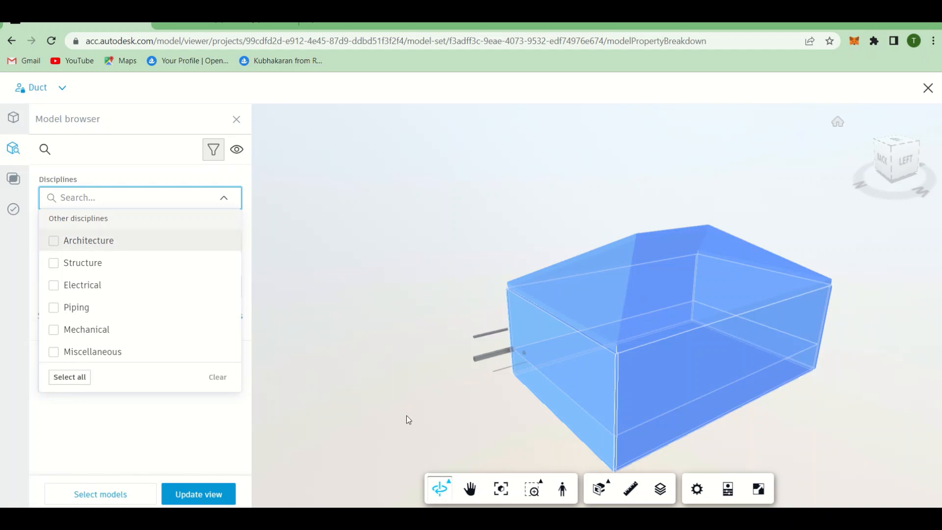
pyautogui.scroll(2, 823, 418)
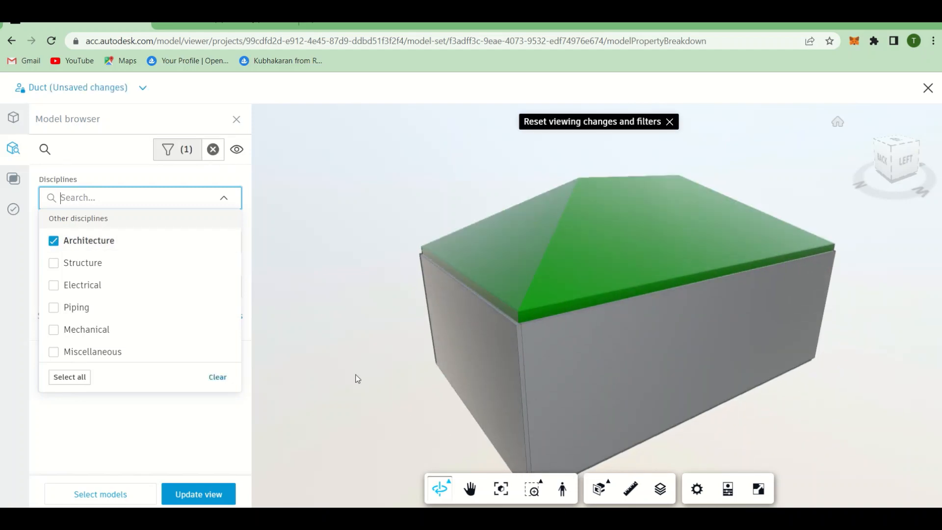
# - Limit the displayed Architecture objects to the Roofs category, then select all categories again
pyautogui.moveTo(356, 375); pyautogui.dragTo(338, 366)
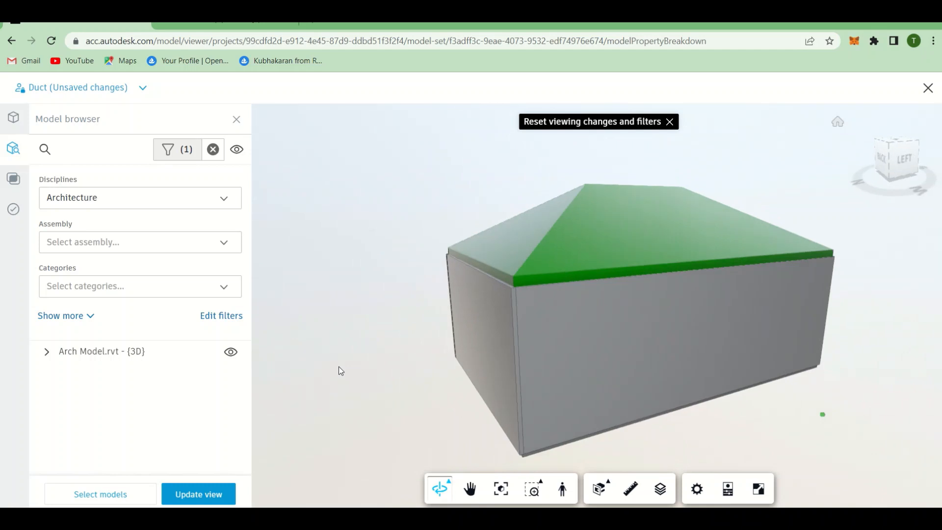
pyautogui.click(128, 295)
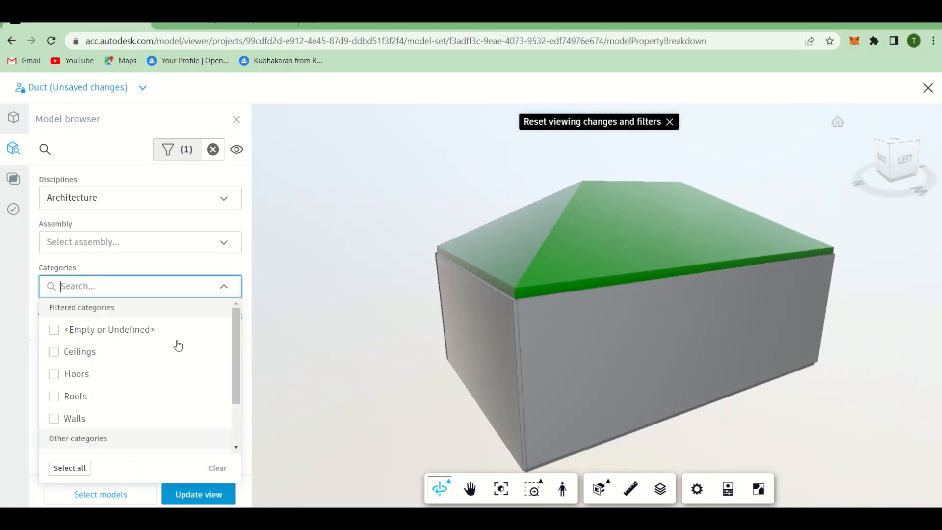
pyautogui.click(58, 397)
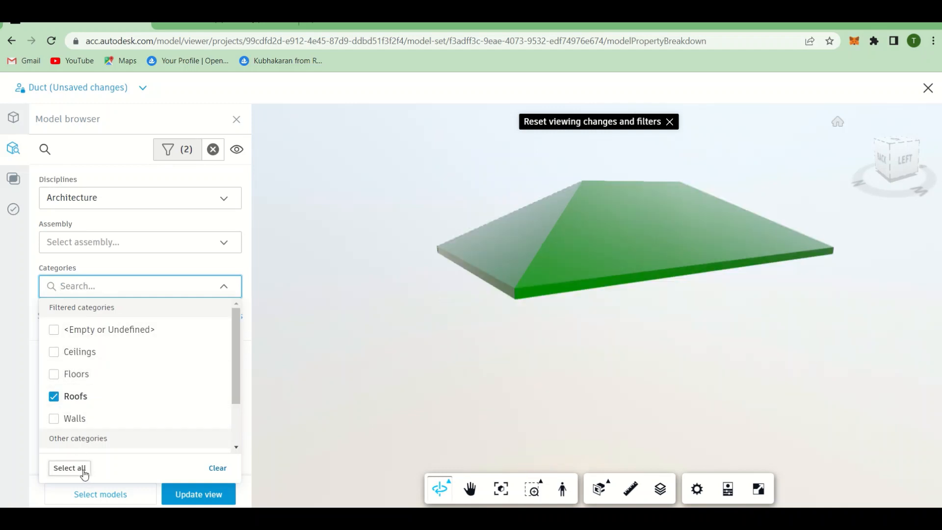
pyautogui.click(70, 469)
# - Switch the discipline filter from Architecture to Mechanical, then clear it so no discipline is selected
pyautogui.click(73, 198)
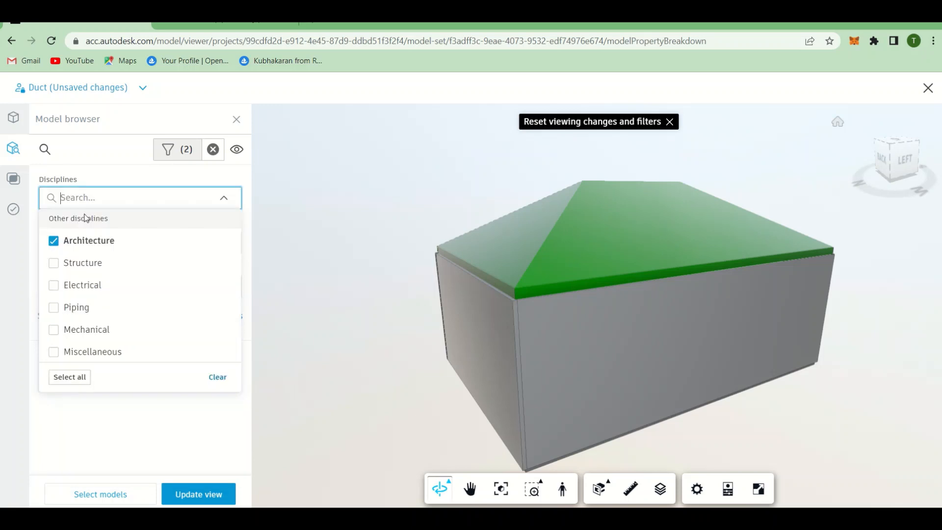
pyautogui.click(54, 241)
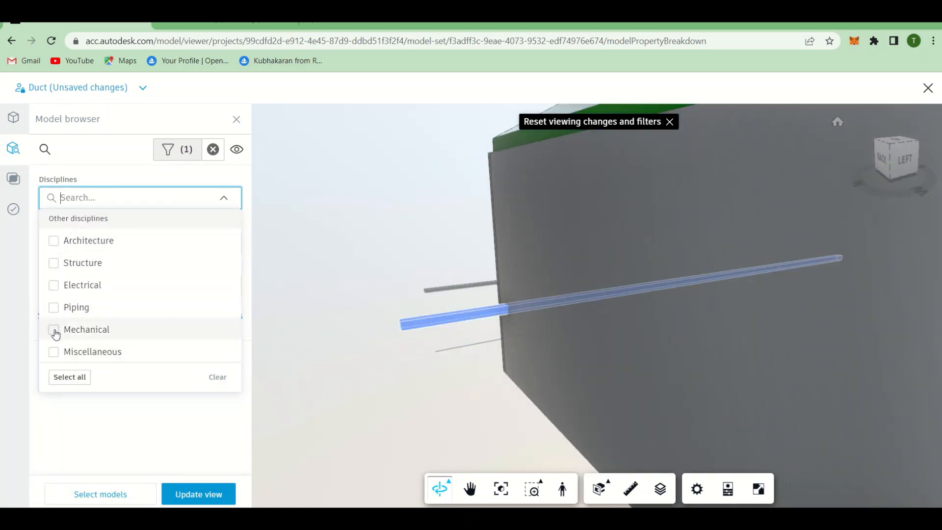
pyautogui.click(54, 330)
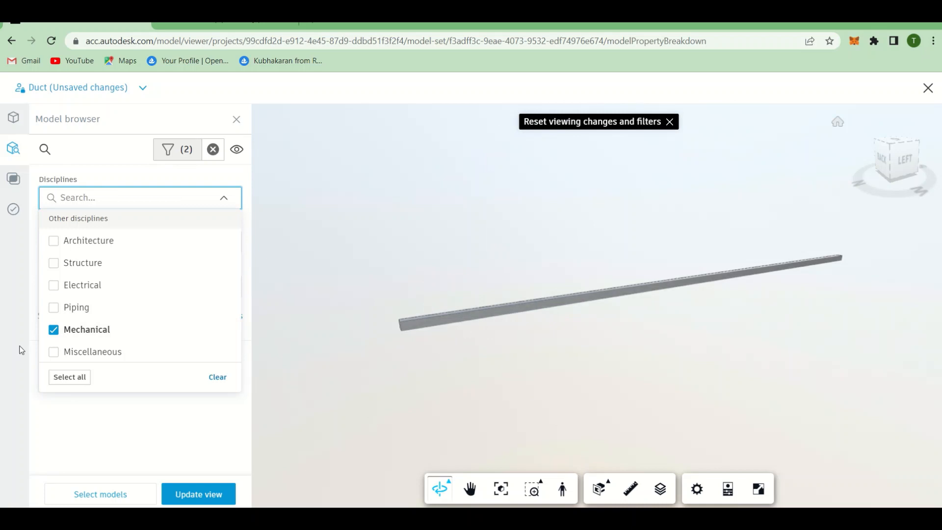
pyautogui.click(54, 330)
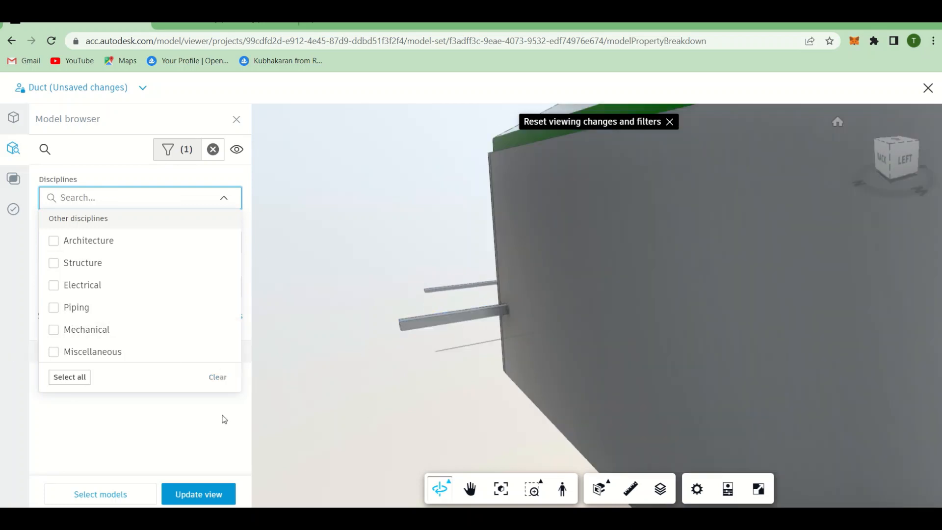
pyautogui.click(191, 400)
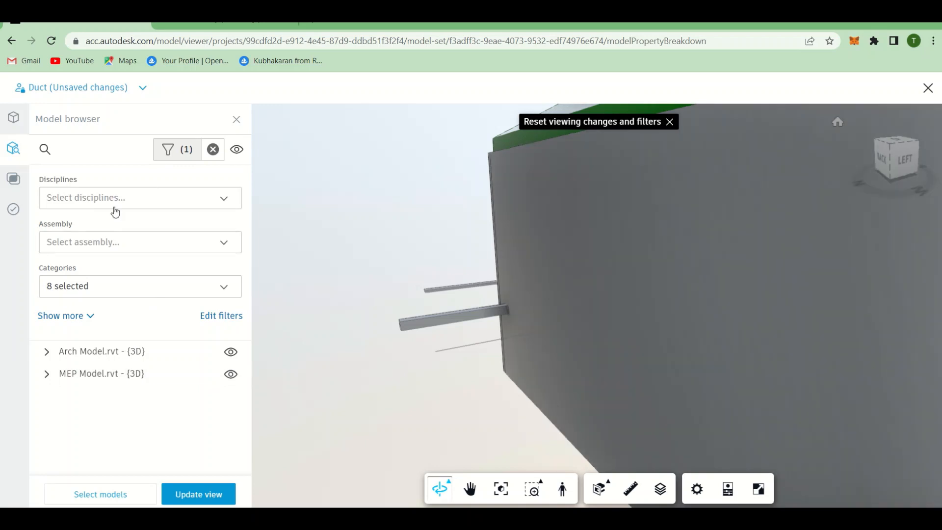
pyautogui.click(116, 205)
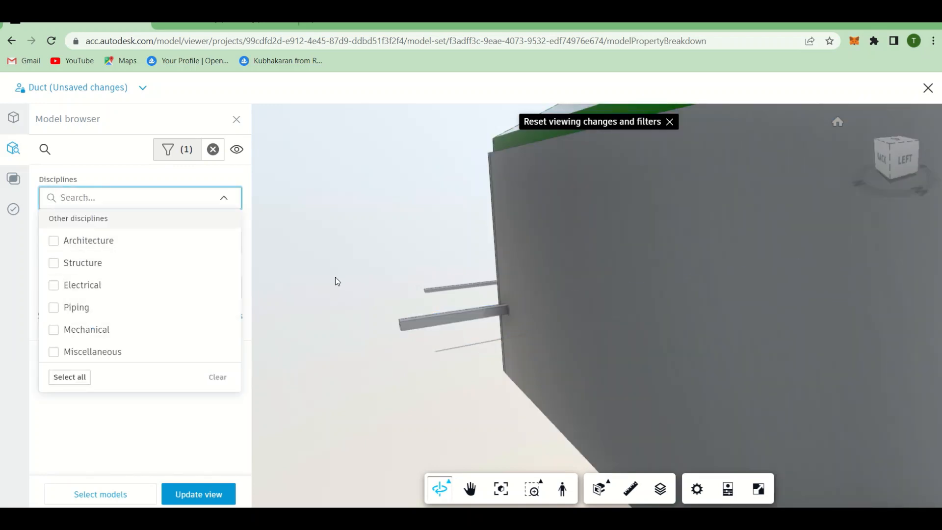
pyautogui.click(336, 277)
# - Deselect the Empty or Undefined, Cable Trays, Ceilings, Ducts, Floors, Pipes and Roofs categories in the category filter
pyautogui.click(106, 285)
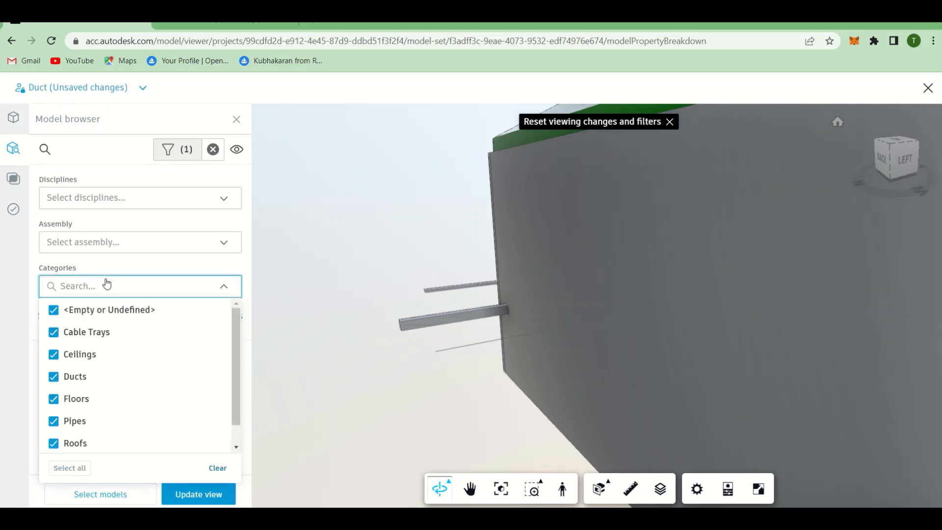
pyautogui.click(52, 310)
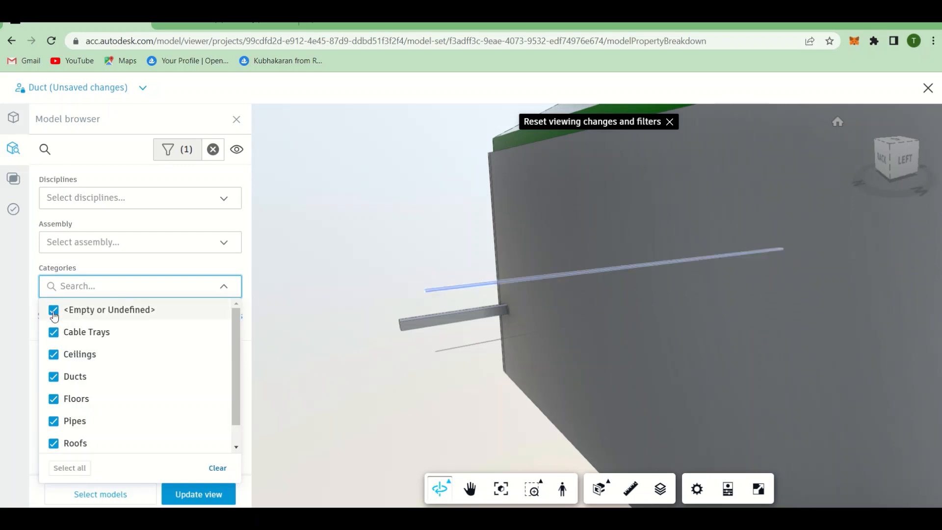
pyautogui.click(53, 332)
pyautogui.click(54, 355)
pyautogui.click(54, 377)
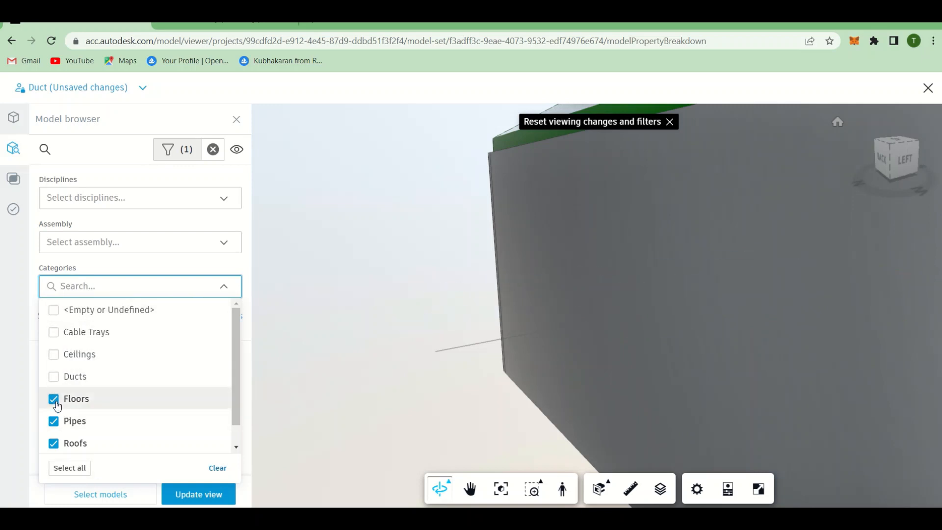
pyautogui.click(53, 399)
pyautogui.click(53, 443)
pyautogui.click(54, 421)
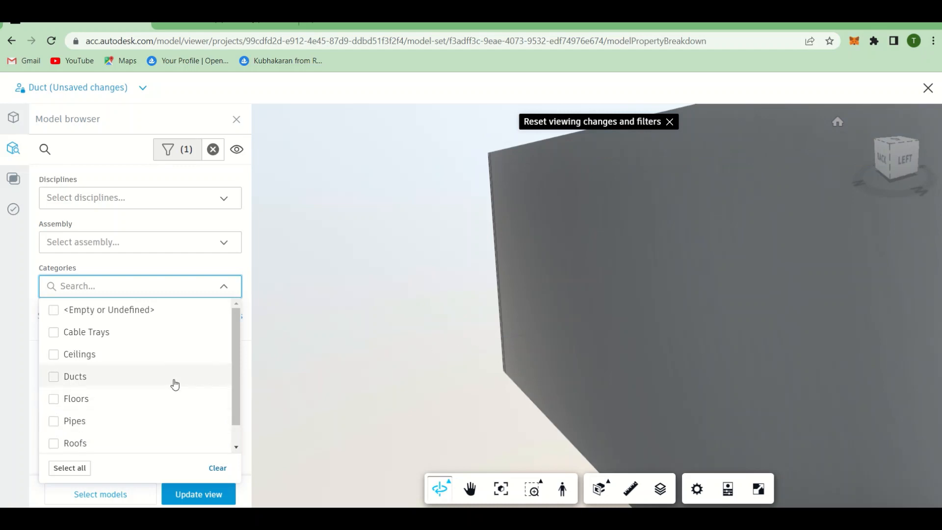
# - Deselect the Walls category as well and limit the displayed objects to the Ducts category
pyautogui.scroll(-1, 147, 388)
pyautogui.click(68, 437)
pyautogui.click(53, 444)
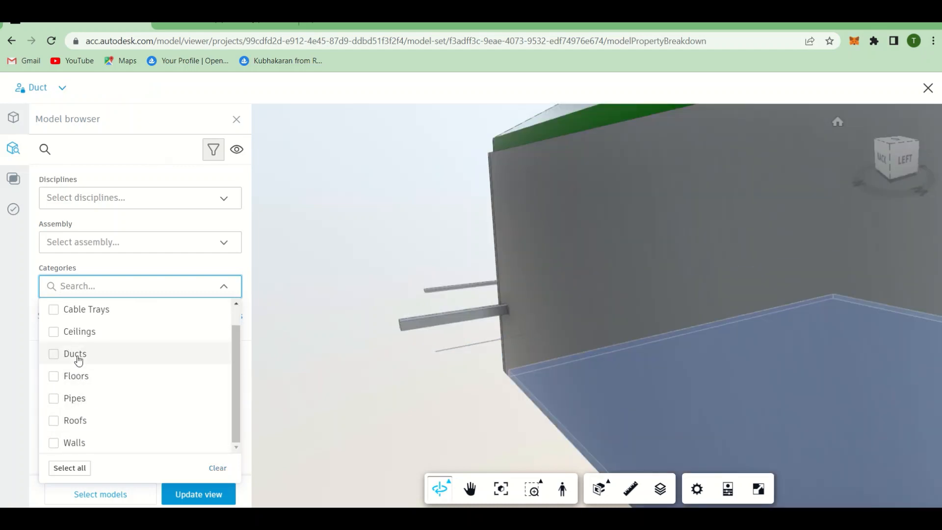
pyautogui.click(53, 354)
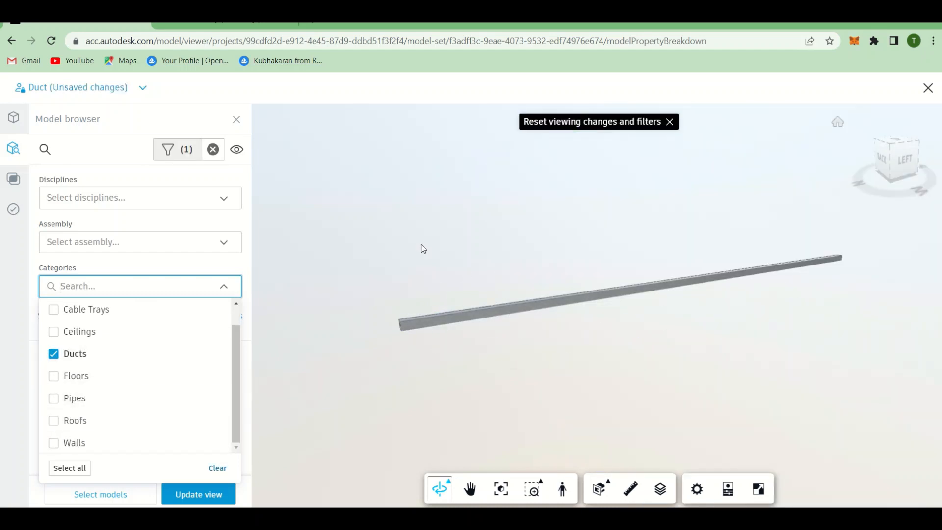
pyautogui.click(369, 412)
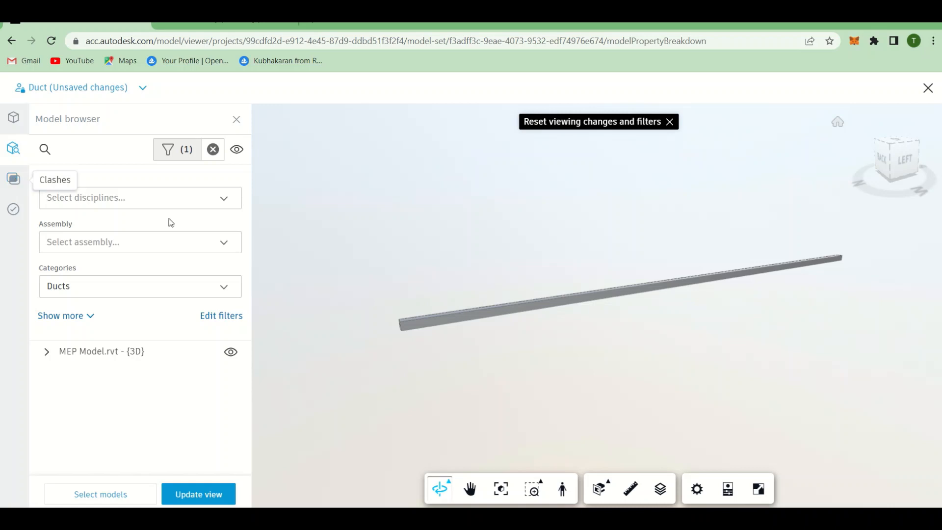
# - Add the <Empty or Undefined> category to the Ducts filter, then extend the filter to all categories
pyautogui.click(196, 279)
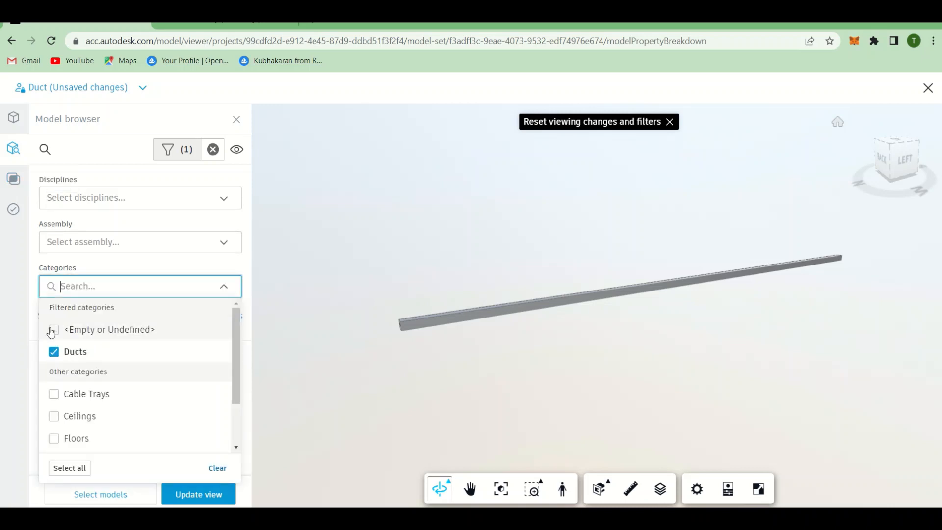
pyautogui.click(54, 330)
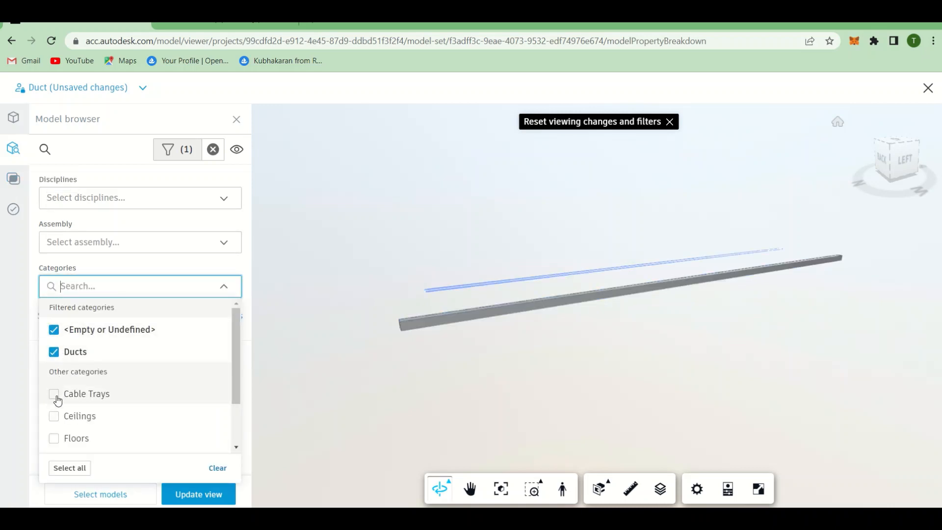
pyautogui.click(57, 467)
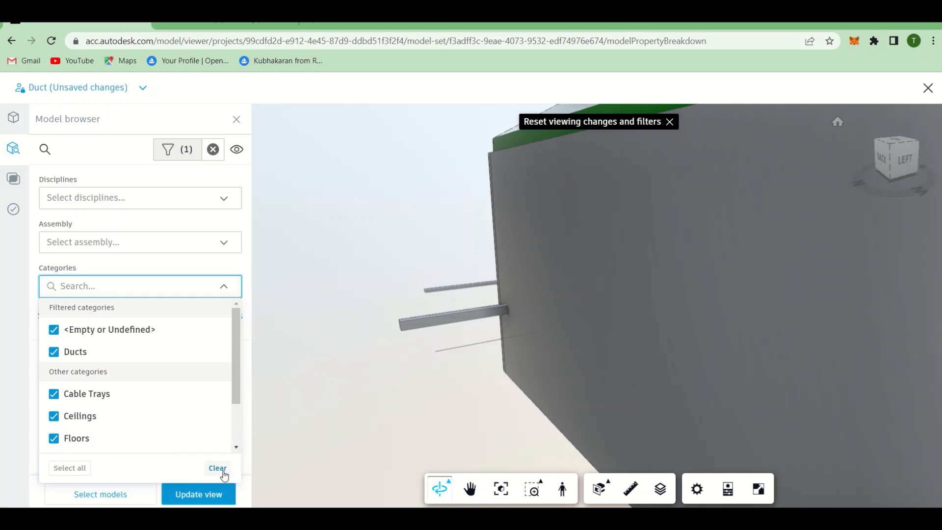
# - Clear and reselect all categories, then remove the filters by resetting the model to its default viewing state
pyautogui.click(218, 468)
pyautogui.click(54, 330)
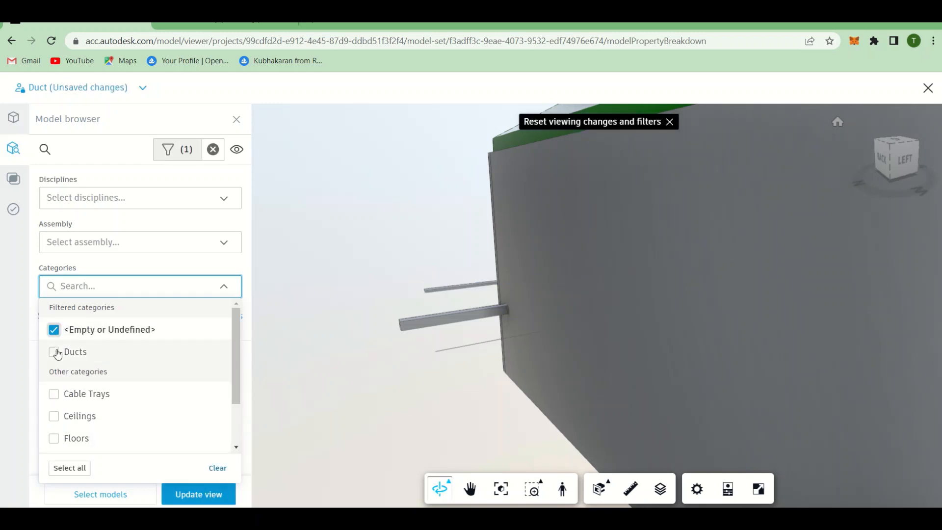
pyautogui.click(67, 469)
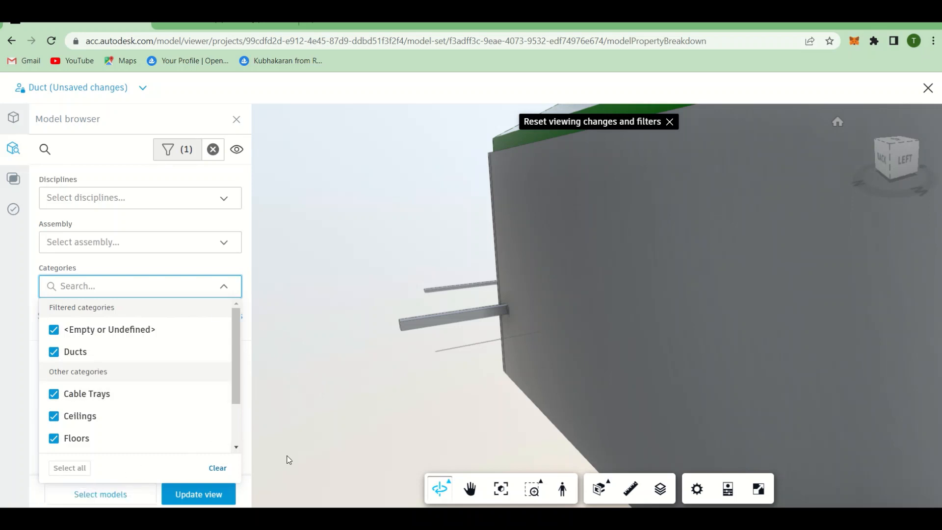
pyautogui.click(250, 472)
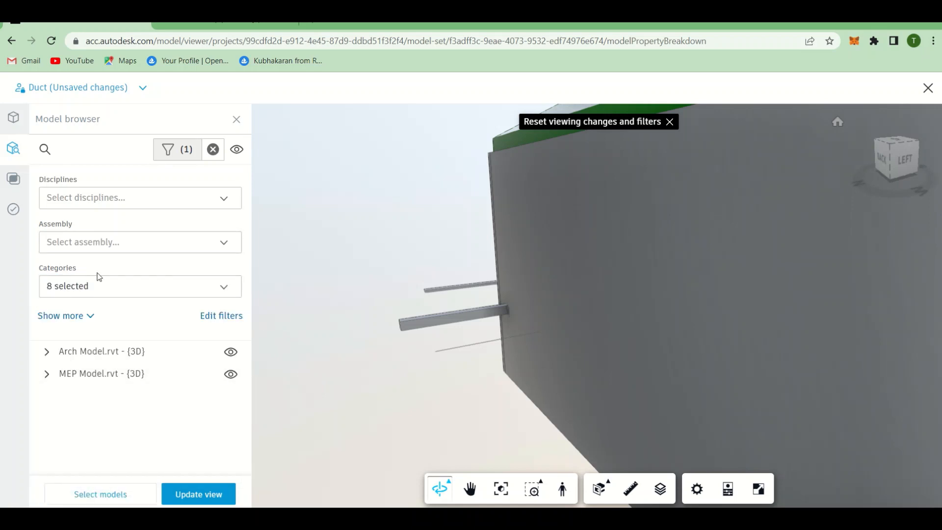
pyautogui.click(212, 150)
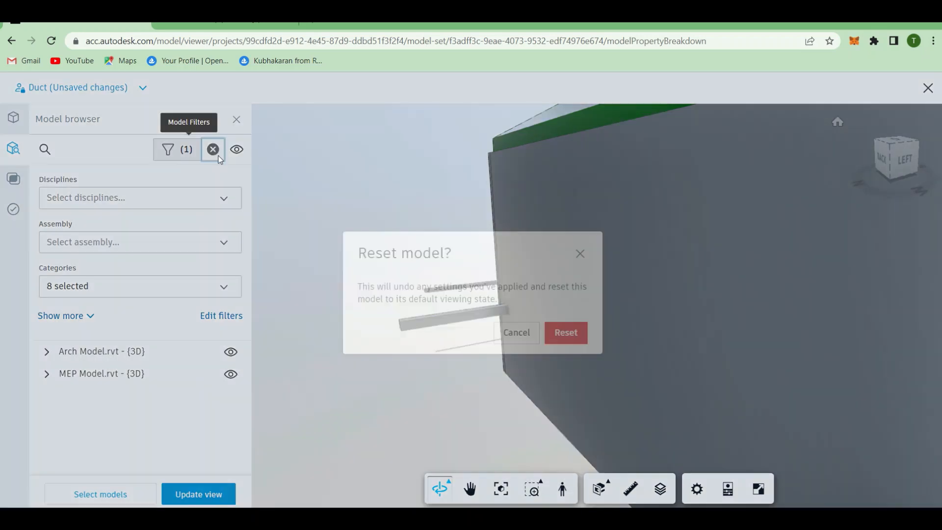
pyautogui.click(554, 332)
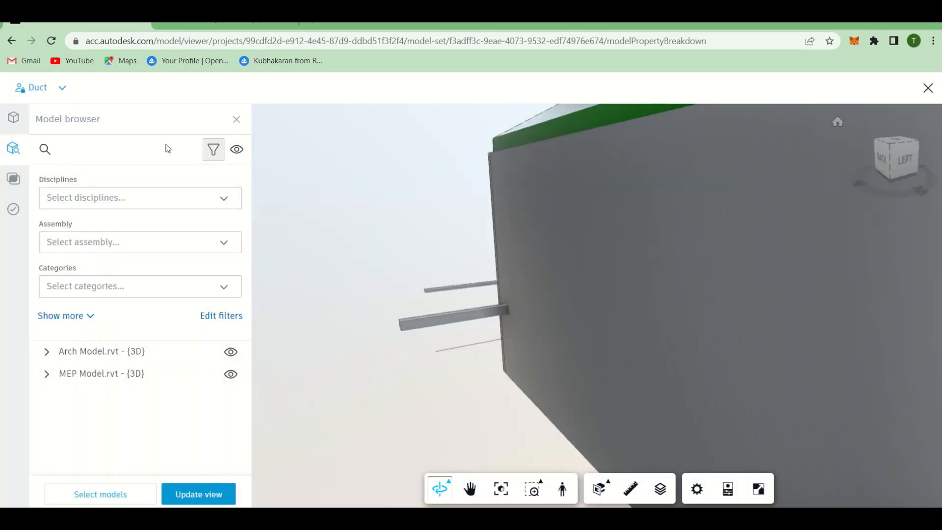
# - Open the clashes between Arch Model.rvt and MEP Model.rvt and examine the clashing wall and duct from several angles
pyautogui.click(14, 181)
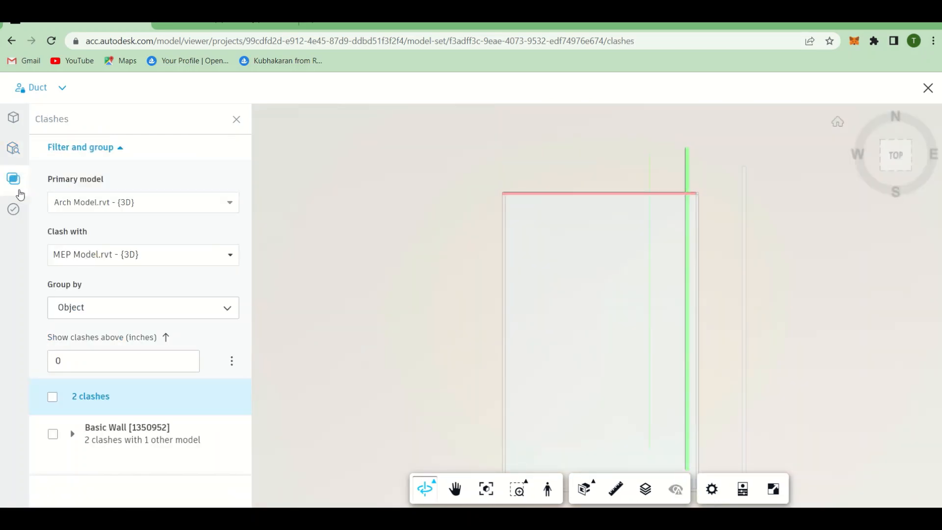
pyautogui.moveTo(333, 302); pyautogui.dragTo(777, 240)
pyautogui.scroll(10, 430, 378)
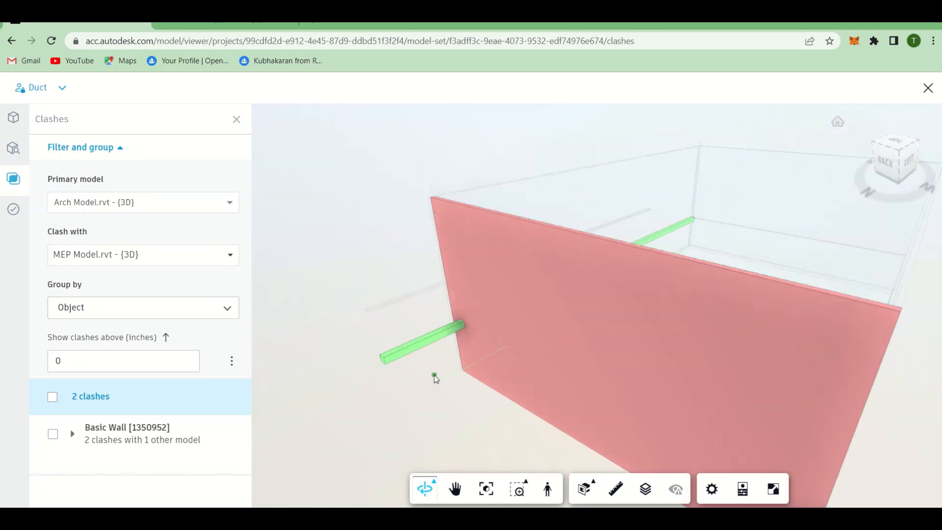
pyautogui.moveTo(426, 388); pyautogui.dragTo(393, 378)
pyautogui.scroll(-8, 390, 370)
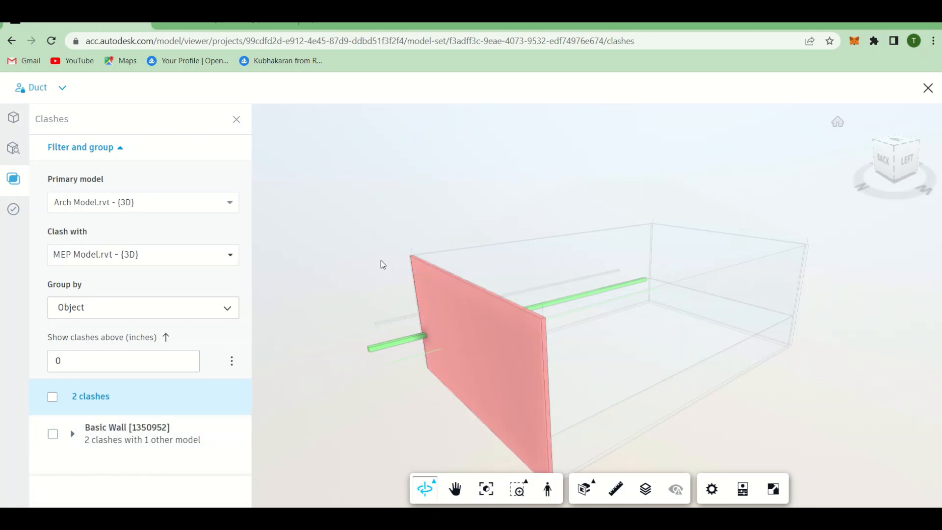
pyautogui.moveTo(383, 265); pyautogui.dragTo(451, 281)
pyautogui.scroll(-5, 451, 279)
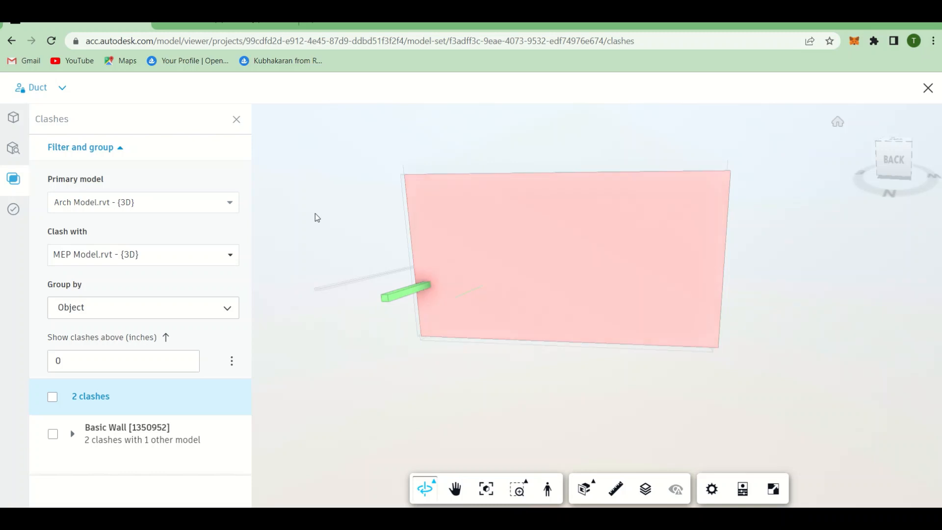
# - Make MEP Model.rvt - {3D} the primary model for the clashes and check which models it is compared with
pyautogui.click(197, 203)
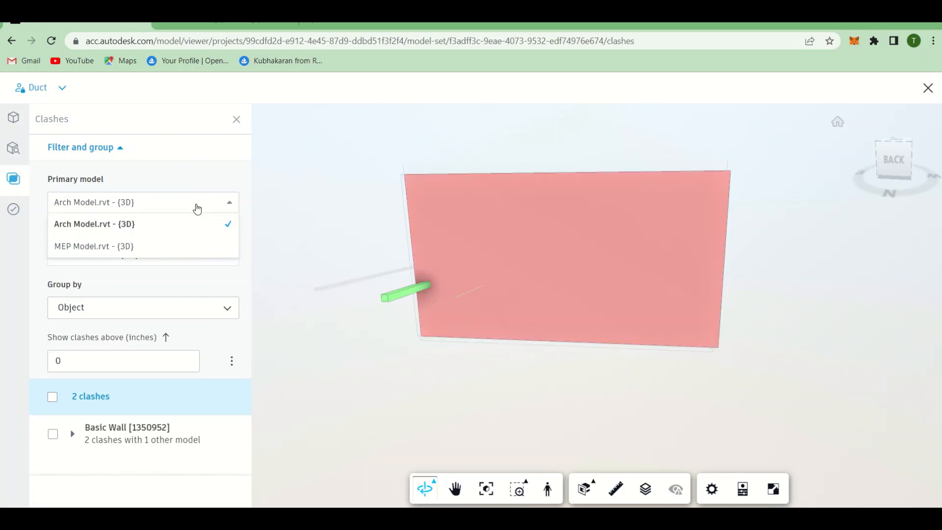
pyautogui.click(105, 247)
pyautogui.moveTo(349, 304); pyautogui.dragTo(378, 315)
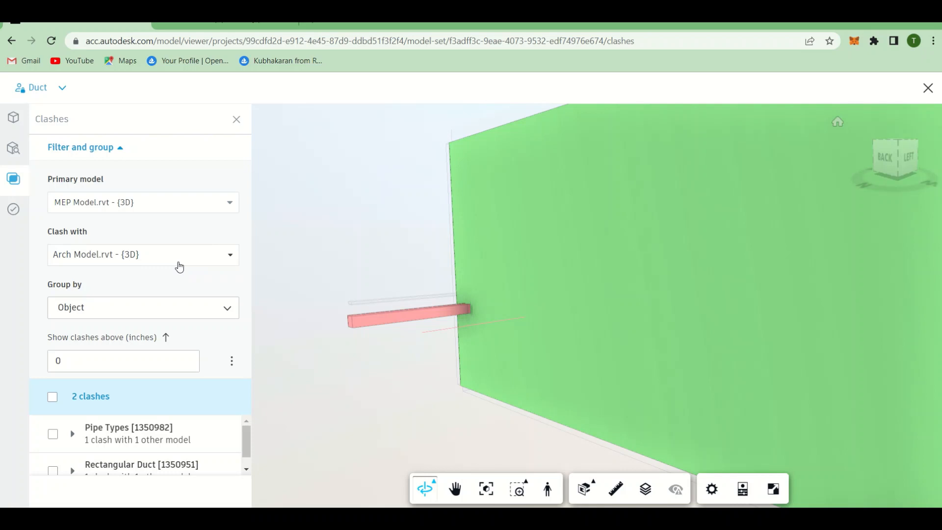
pyautogui.click(181, 261)
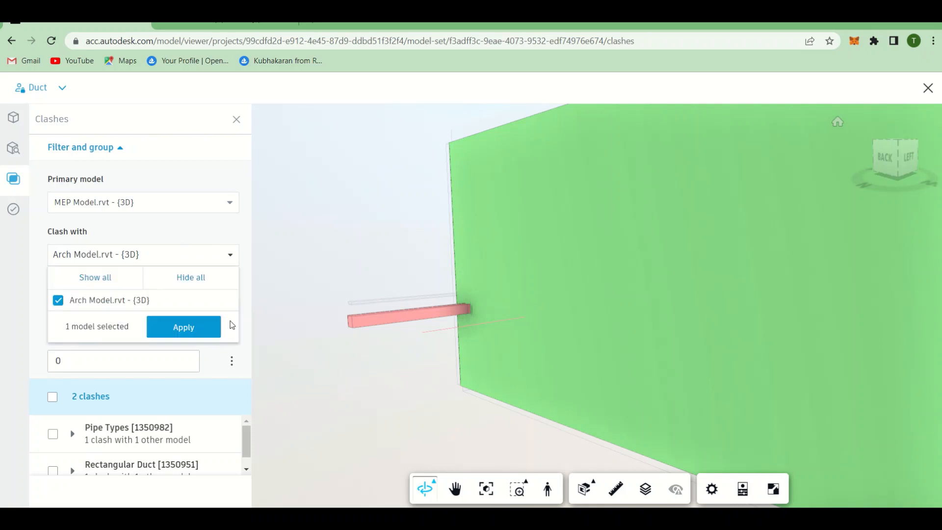
pyautogui.click(207, 229)
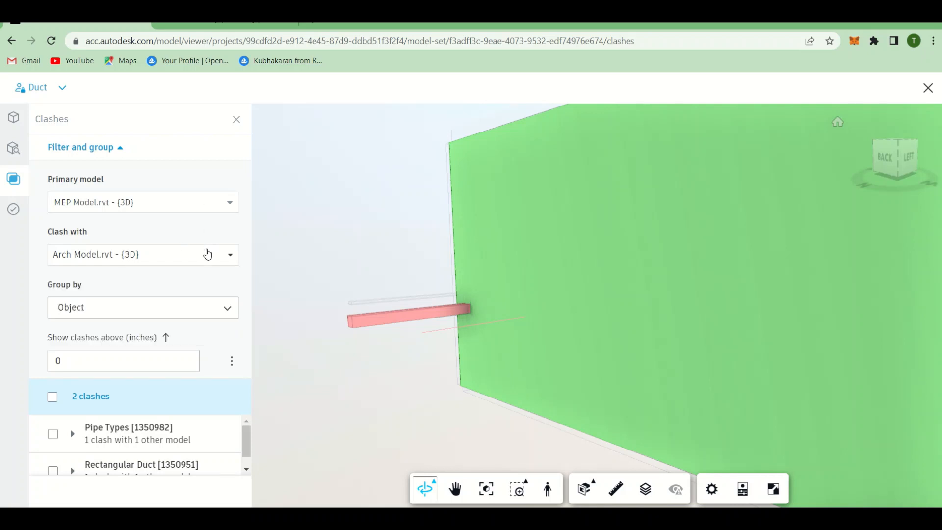
# - Group the clashes by Dimensions/Size and view the clashing objects in the model
pyautogui.click(169, 311)
pyautogui.scroll(-2, 146, 441)
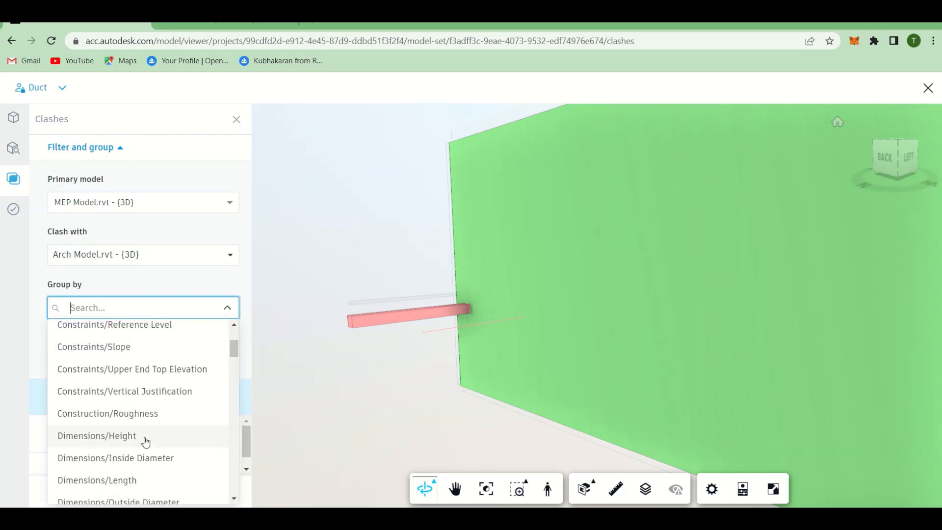
pyautogui.scroll(-3, 146, 442)
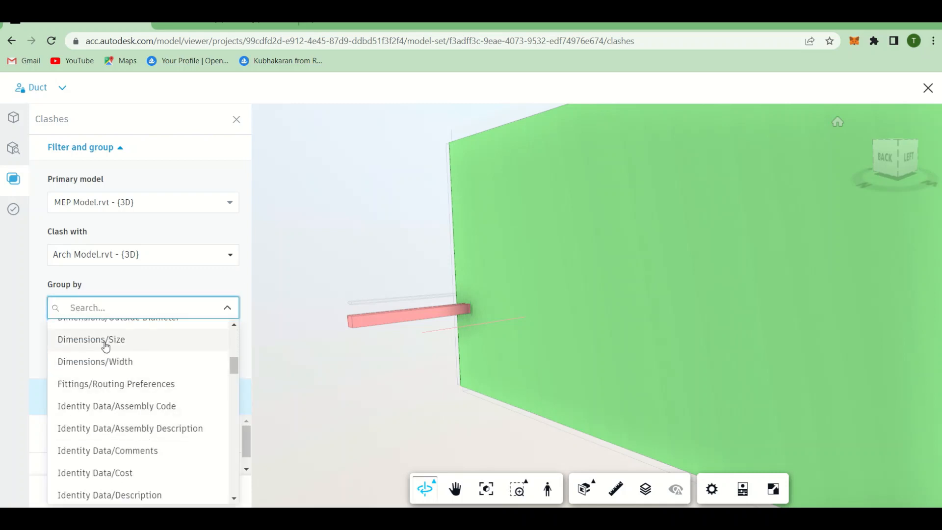
pyautogui.click(136, 341)
pyautogui.scroll(-5, 572, 293)
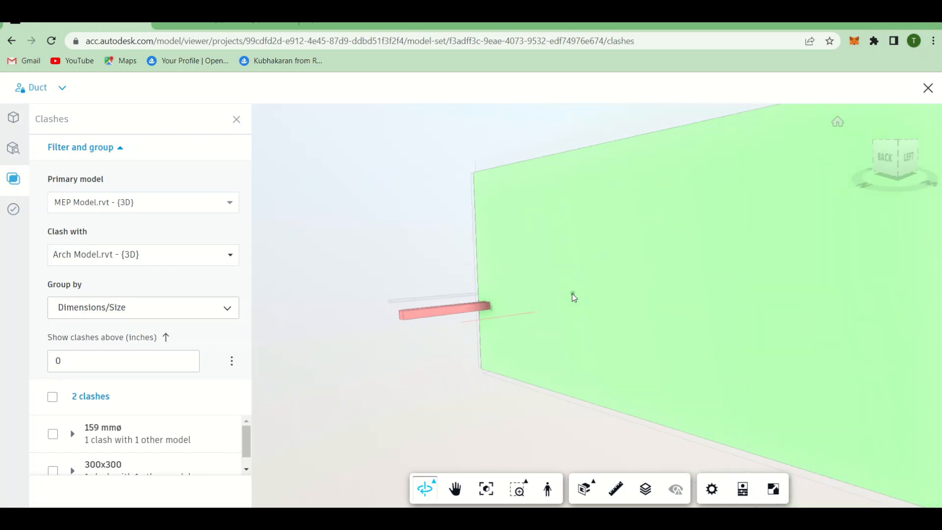
# - Review the clashing duct and wall in the model and the list of properties available for grouping the clashes
pyautogui.moveTo(516, 356); pyautogui.dragTo(499, 399)
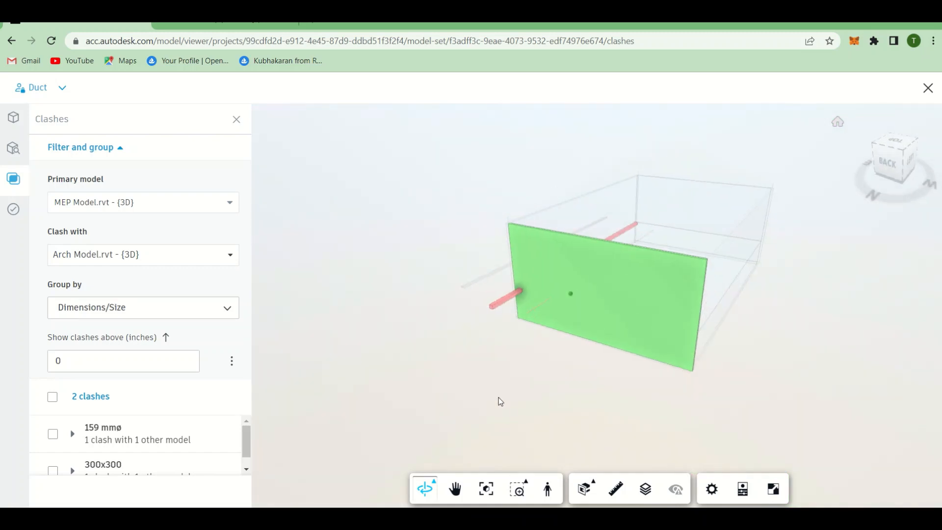
pyautogui.scroll(6, 520, 298)
pyautogui.click(143, 308)
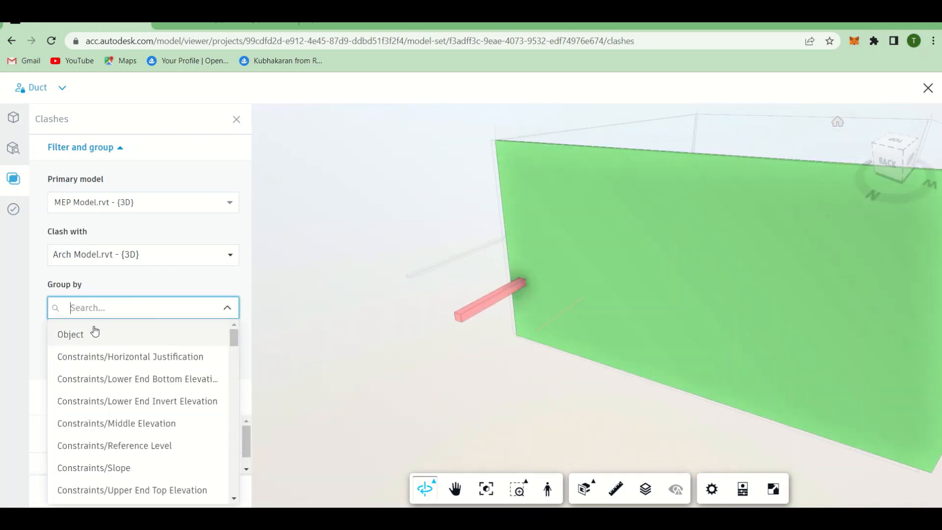
pyautogui.scroll(-15, 105, 344)
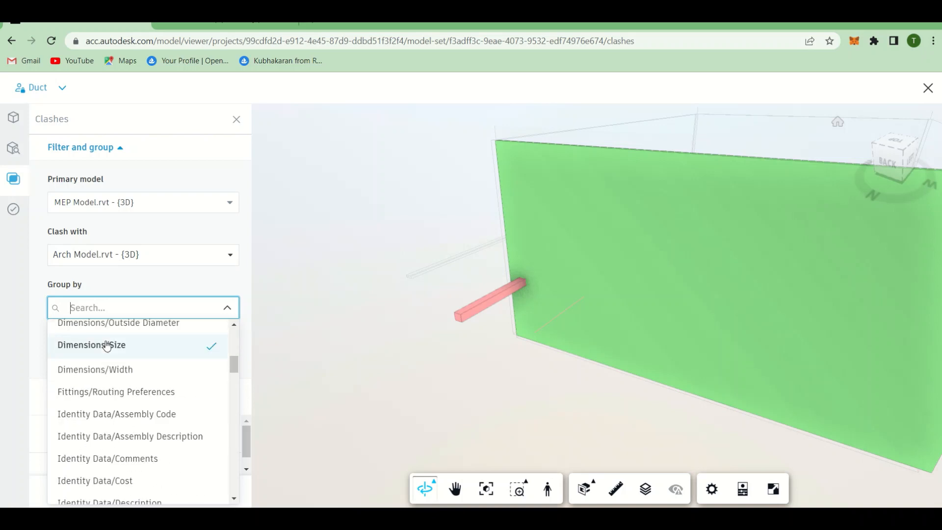
pyautogui.scroll(-3, 114, 441)
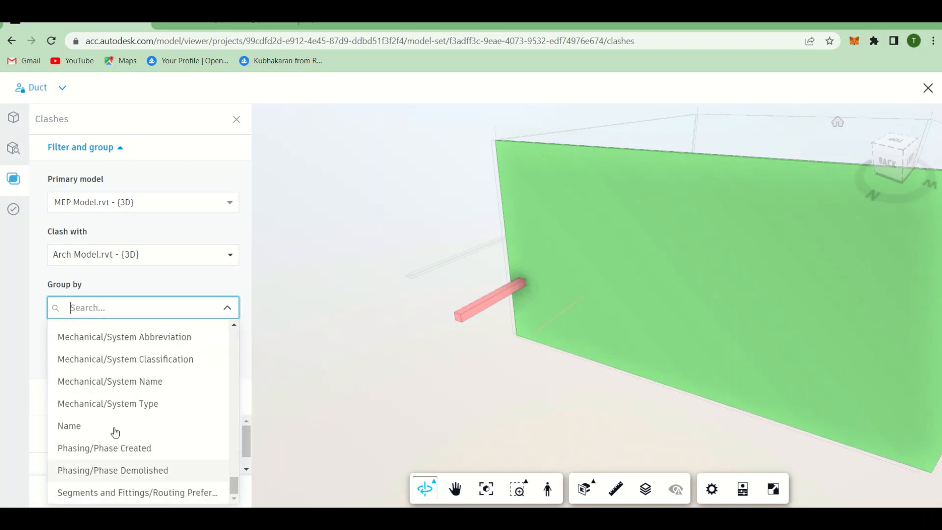
pyautogui.scroll(8, 116, 422)
pyautogui.click(137, 288)
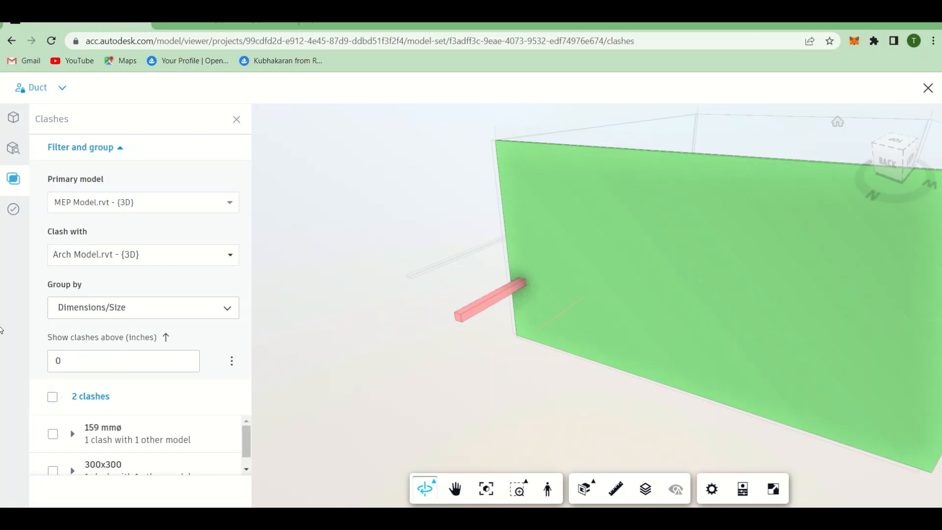
pyautogui.scroll(5, 525, 315)
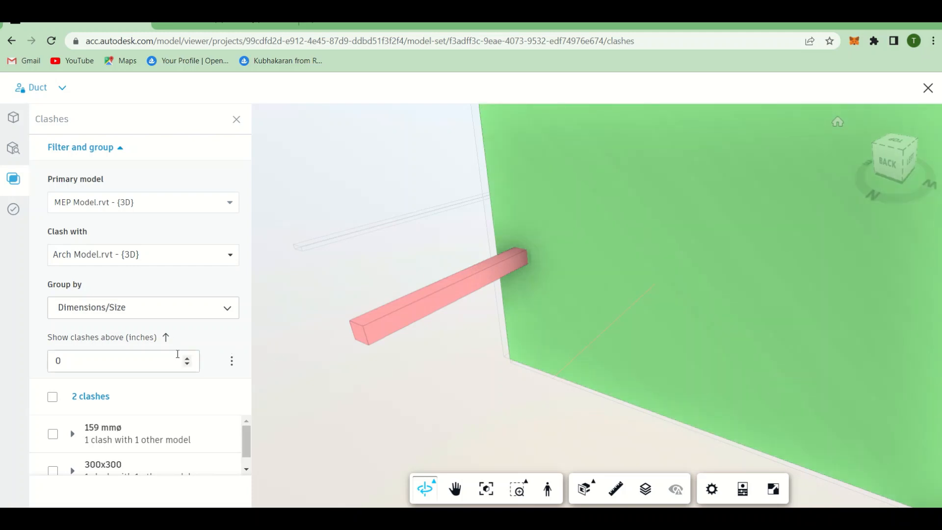
# - Set the clash filter to show clashes above 0.5 inches
pyautogui.click(154, 362)
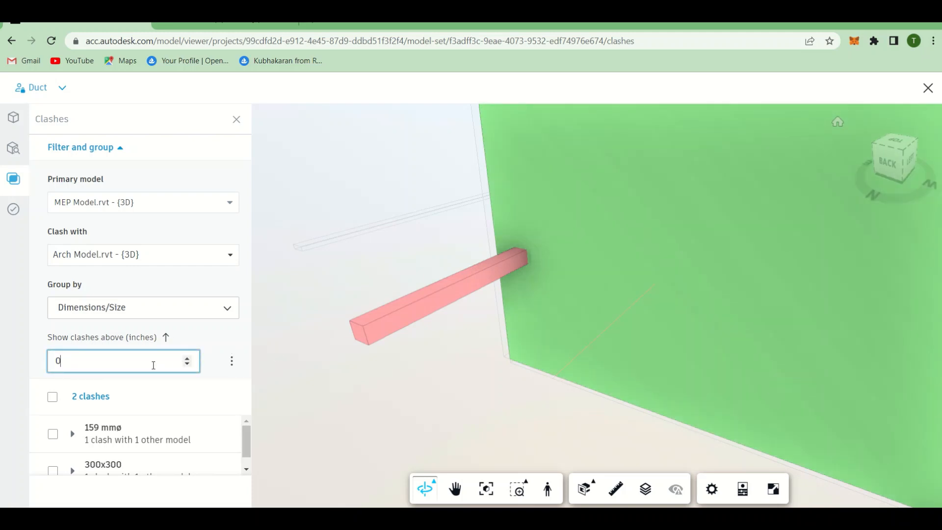
pyautogui.moveTo(113, 359); pyautogui.dragTo(27, 362)
pyautogui.write('0.5')
pyautogui.click(187, 358)
pyautogui.click(187, 359)
pyautogui.click(190, 366)
pyautogui.click(189, 366)
# - Check the clash filter's options for showing clashes below, above or within a range of values
pyautogui.click(233, 365)
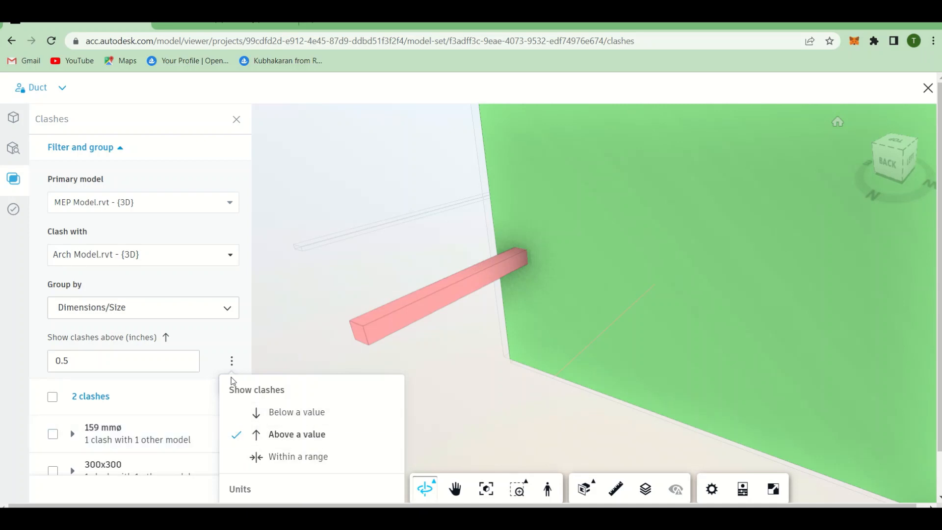
pyautogui.click(229, 355)
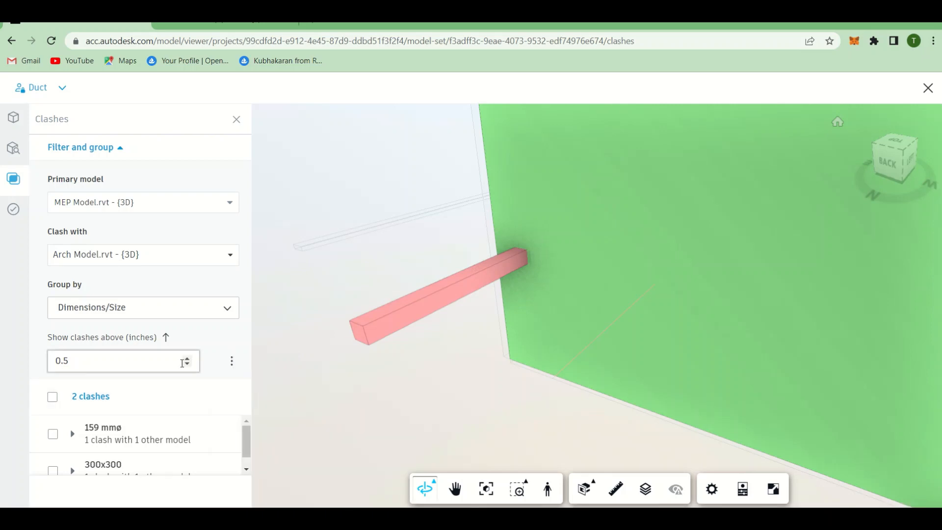
pyautogui.click(231, 361)
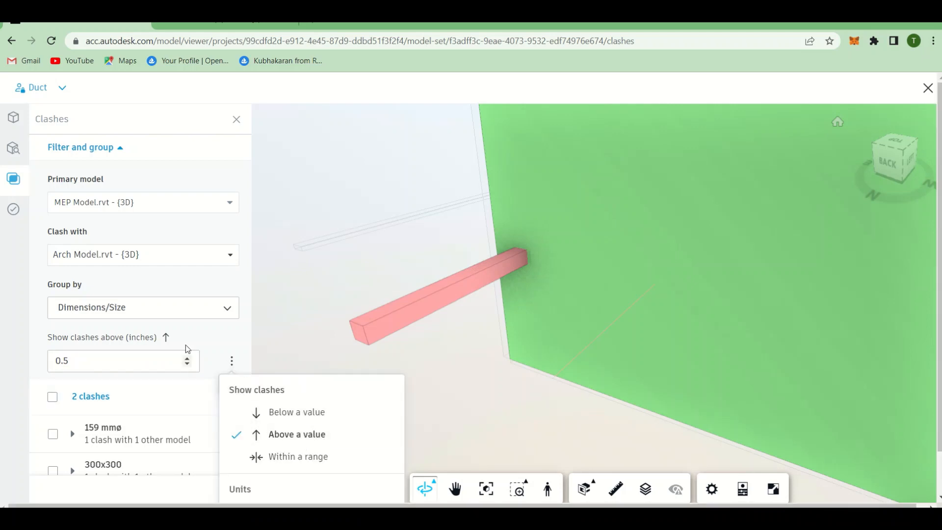
pyautogui.click(228, 347)
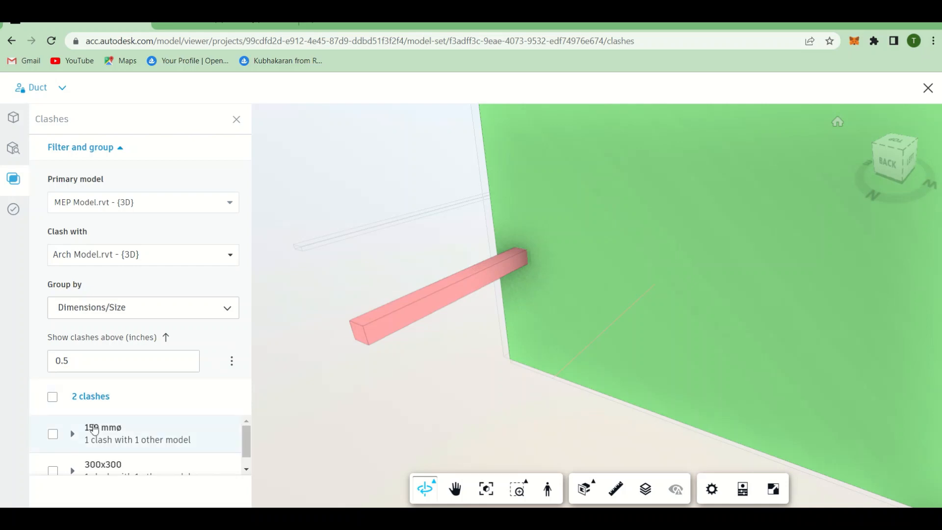
# - View the 159 mmø clash group in the model, followed by the 300x300 group
pyautogui.click(94, 429)
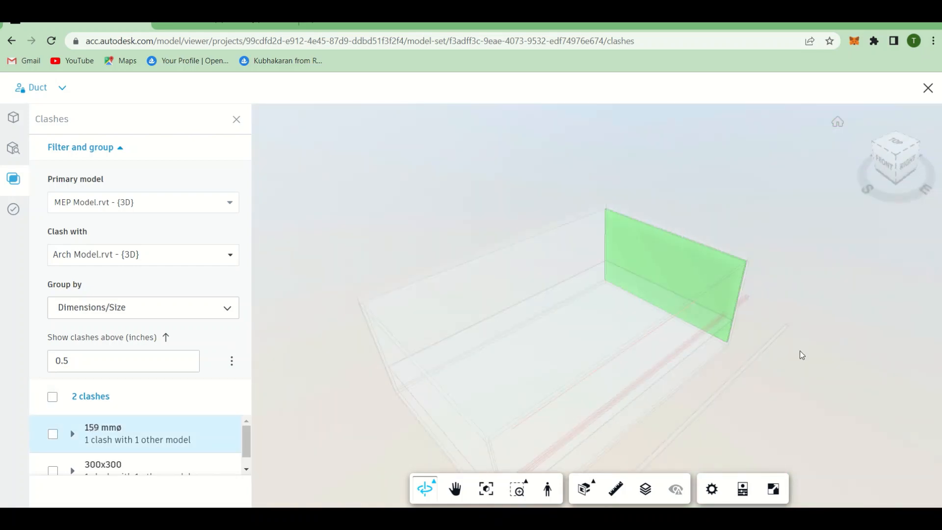
pyautogui.scroll(5, 800, 351)
pyautogui.moveTo(751, 325); pyautogui.dragTo(366, 341)
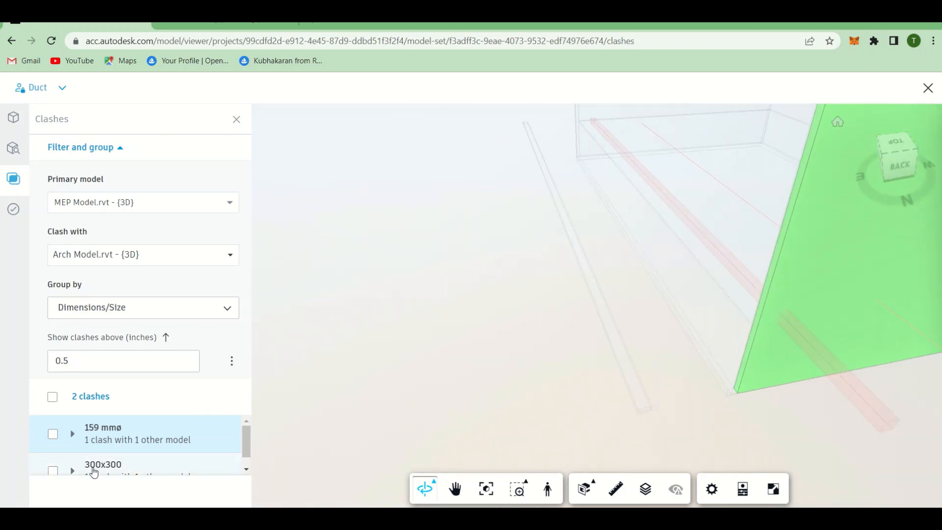
pyautogui.click(94, 466)
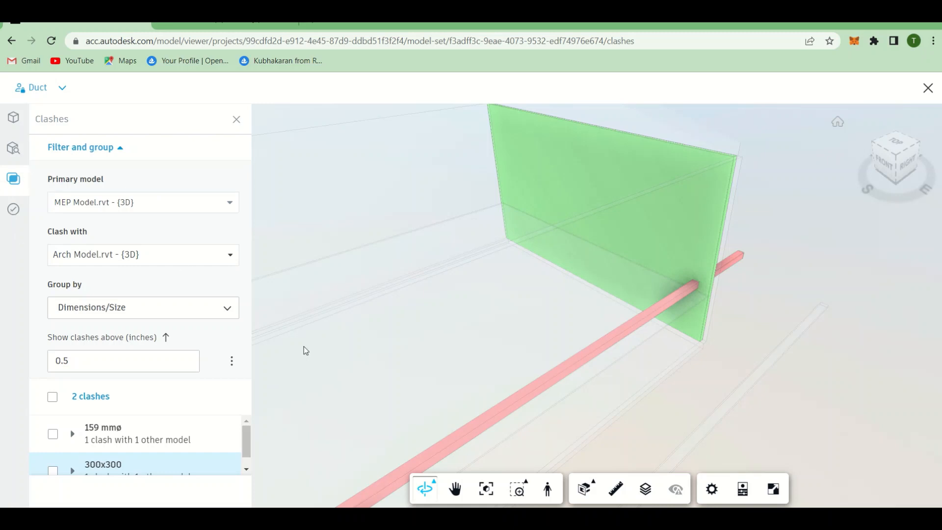
pyautogui.scroll(-1, 147, 446)
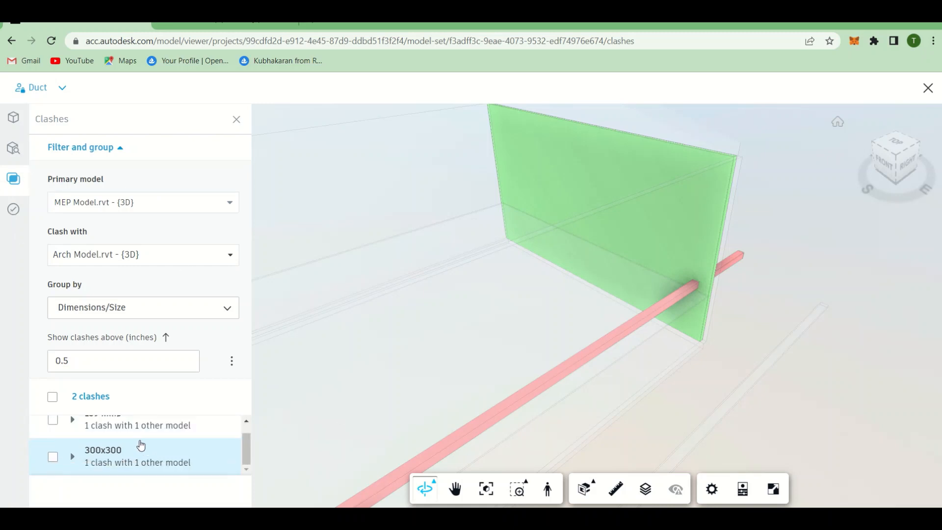
pyautogui.scroll(1, 141, 445)
# - Return to the 159 mmø clash group and inspect its pipe and wall up close from several angles
pyautogui.click(139, 442)
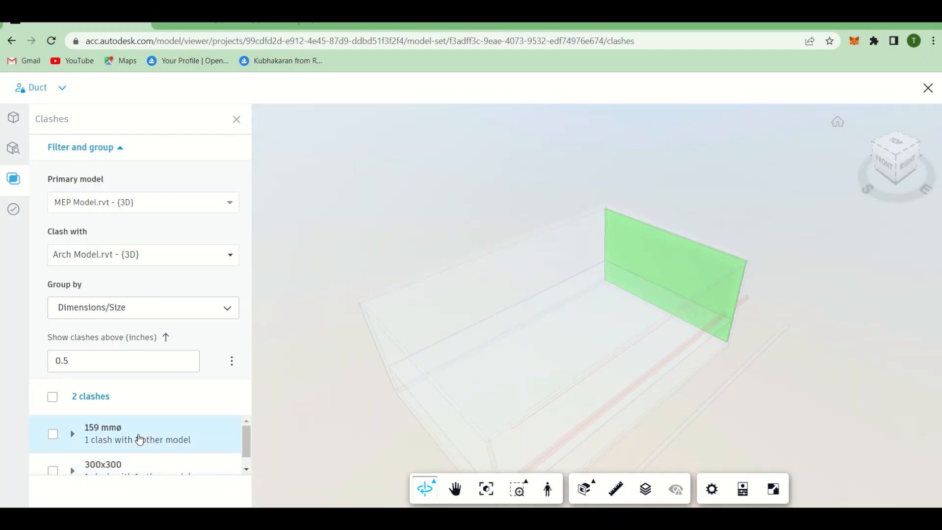
pyautogui.scroll(5, 661, 246)
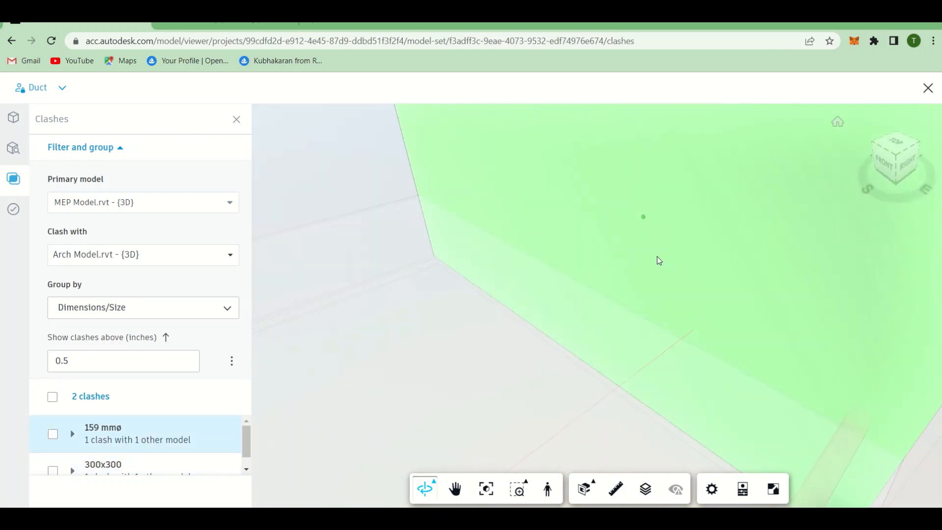
pyautogui.scroll(3, 725, 370)
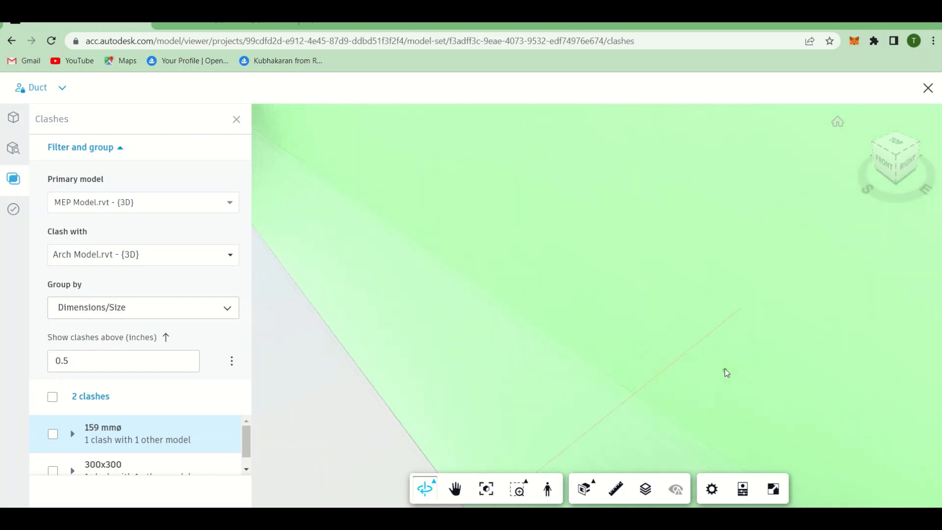
pyautogui.moveTo(803, 384); pyautogui.dragTo(396, 326)
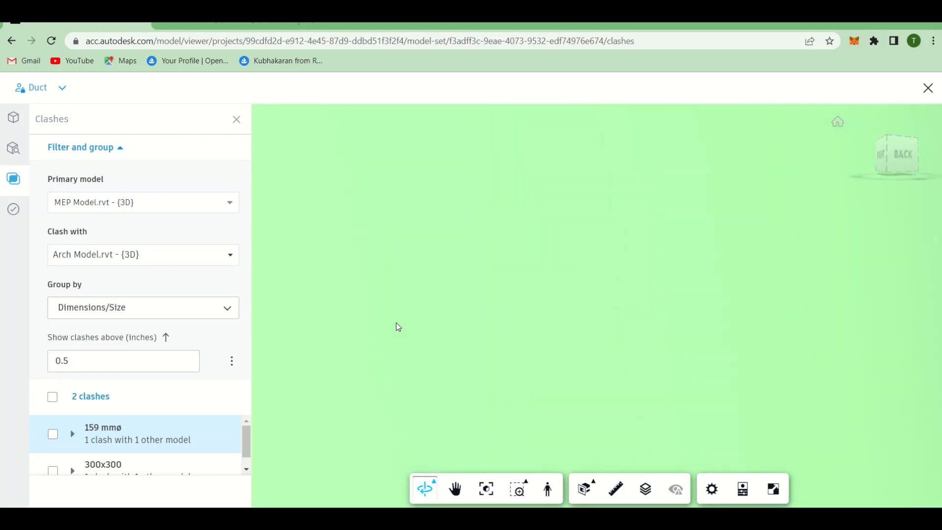
pyautogui.moveTo(496, 372); pyautogui.dragTo(593, 354)
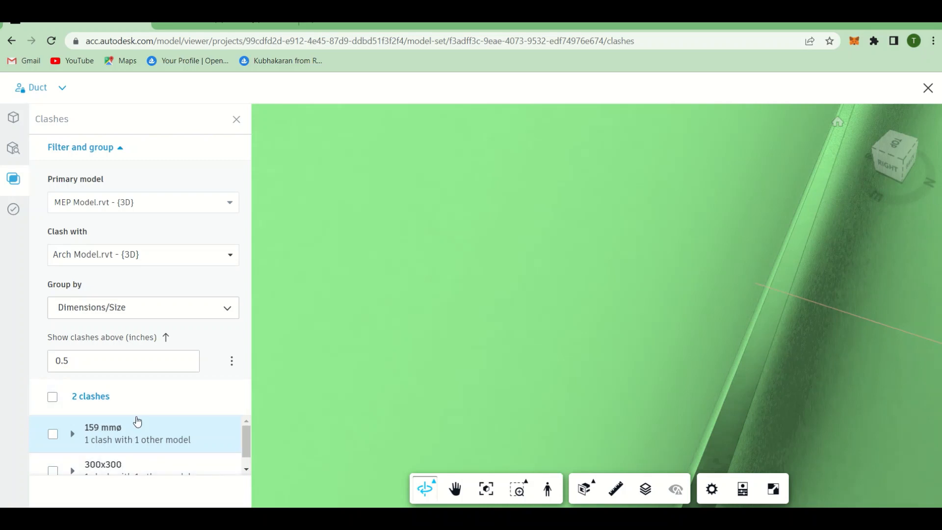
pyautogui.scroll(-3, 377, 309)
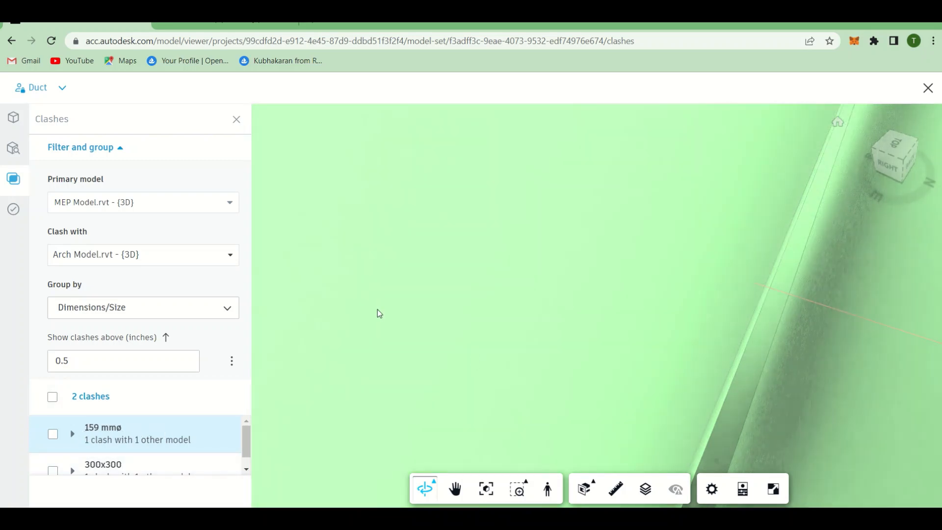
pyautogui.scroll(-1, 376, 308)
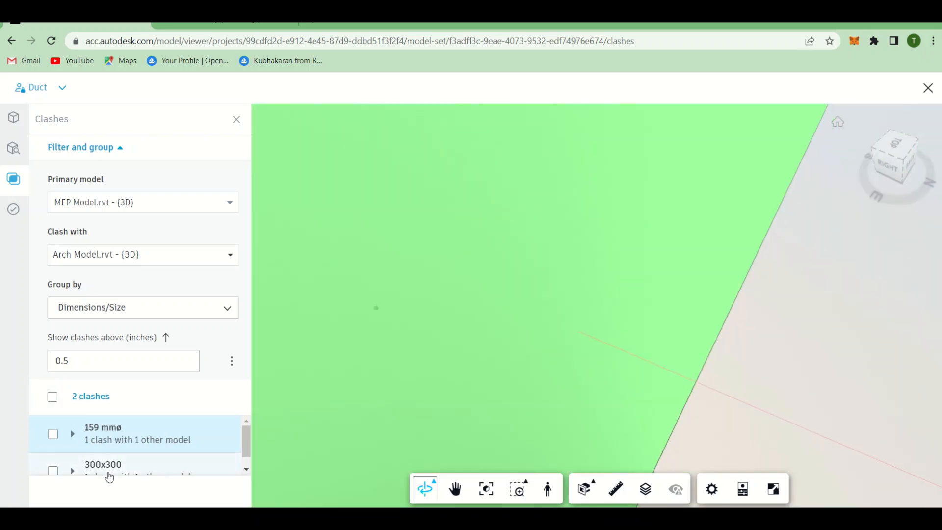
# - Select the 300x300 clash group and examine from outside the building where its duct passes through the wall
pyautogui.click(107, 471)
pyautogui.scroll(-1, 88, 449)
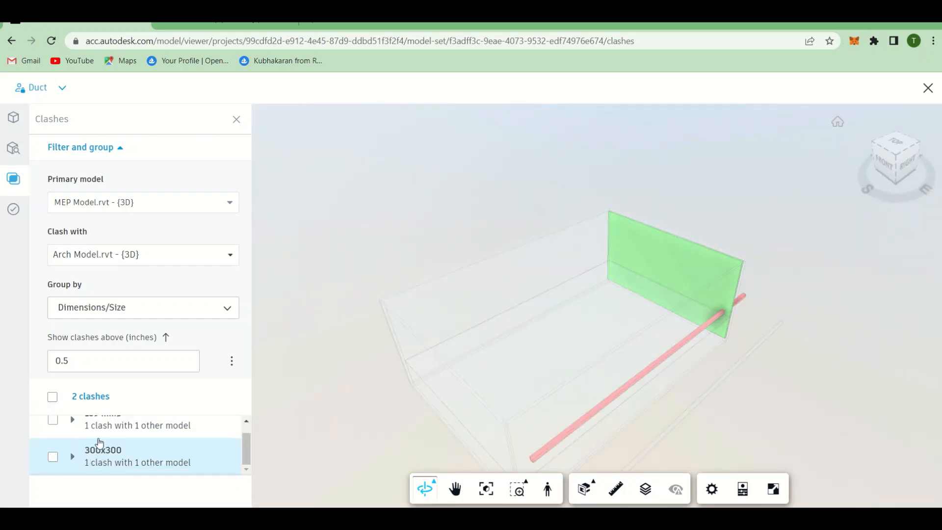
pyautogui.scroll(5, 768, 332)
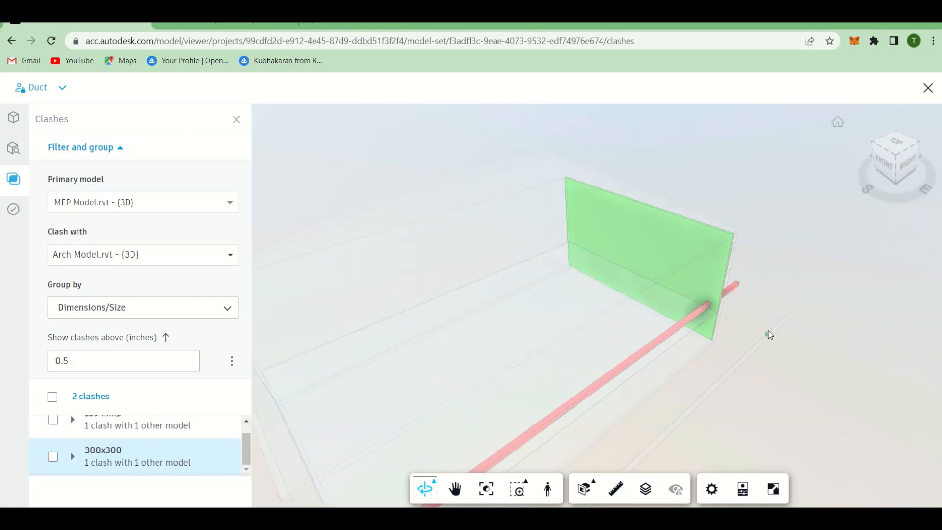
pyautogui.moveTo(768, 326); pyautogui.dragTo(545, 332)
pyautogui.scroll(-5, 545, 331)
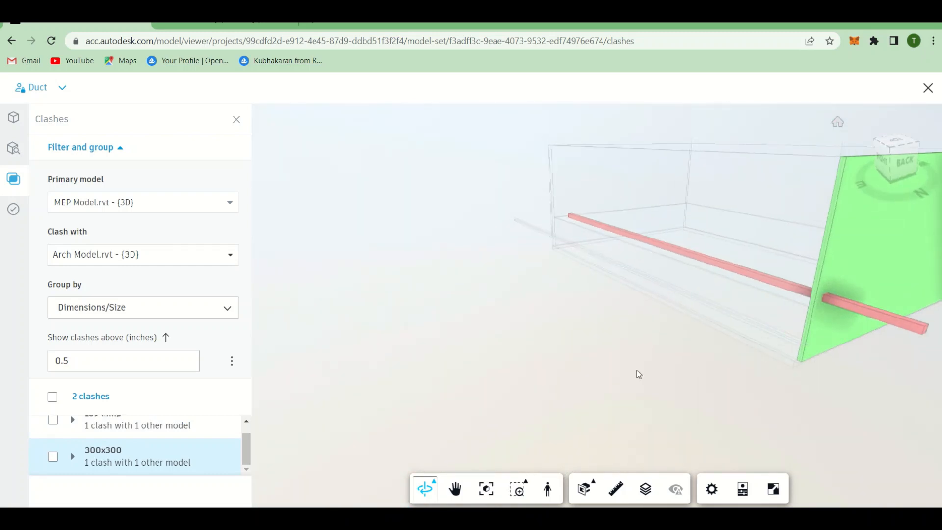
pyautogui.moveTo(591, 406); pyautogui.dragTo(931, 356)
pyautogui.scroll(10, 717, 375)
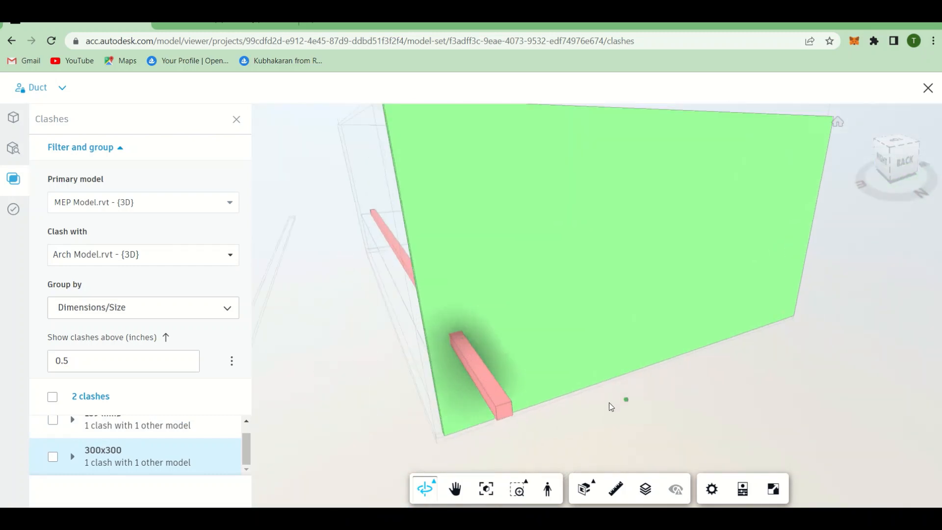
pyautogui.scroll(-3, 439, 325)
pyautogui.scroll(6, 347, 295)
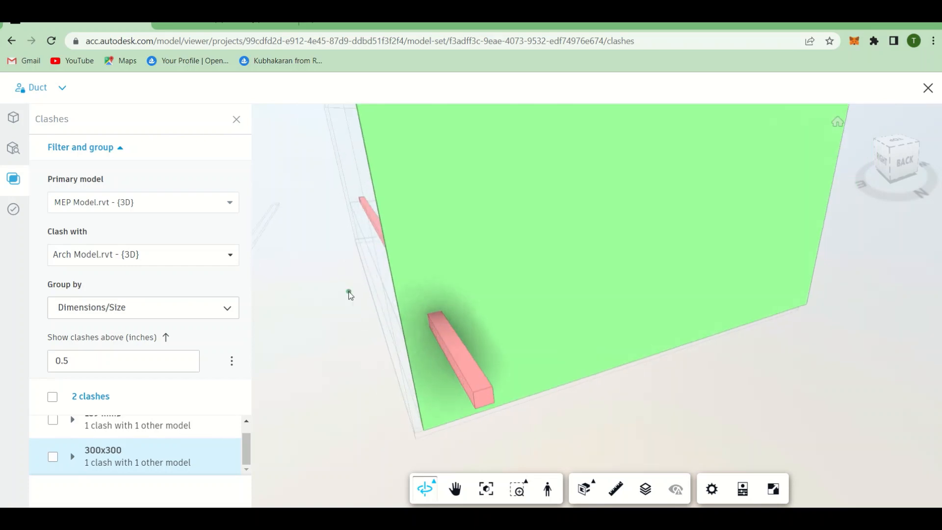
# - Create a coordination issue pinned to the point where the rectangular duct meets the wall
pyautogui.click(10, 212)
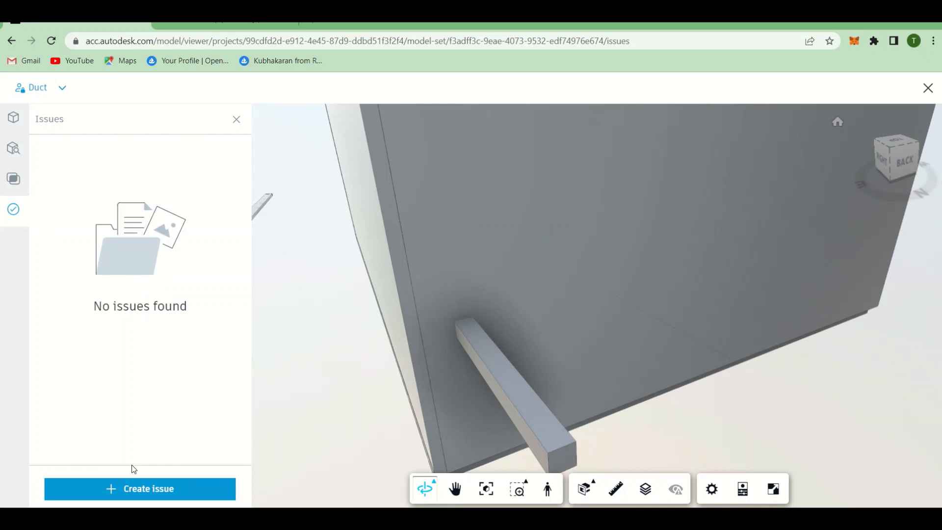
pyautogui.click(158, 499)
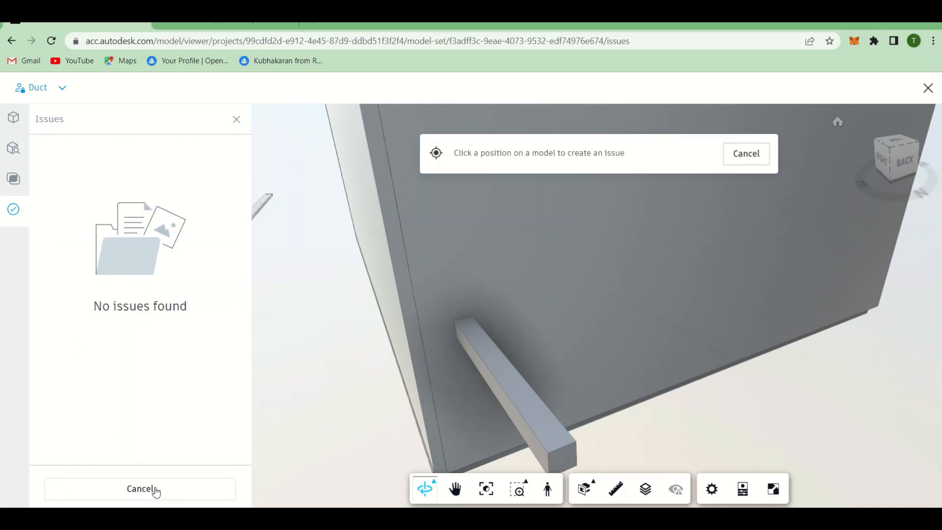
pyautogui.click(465, 322)
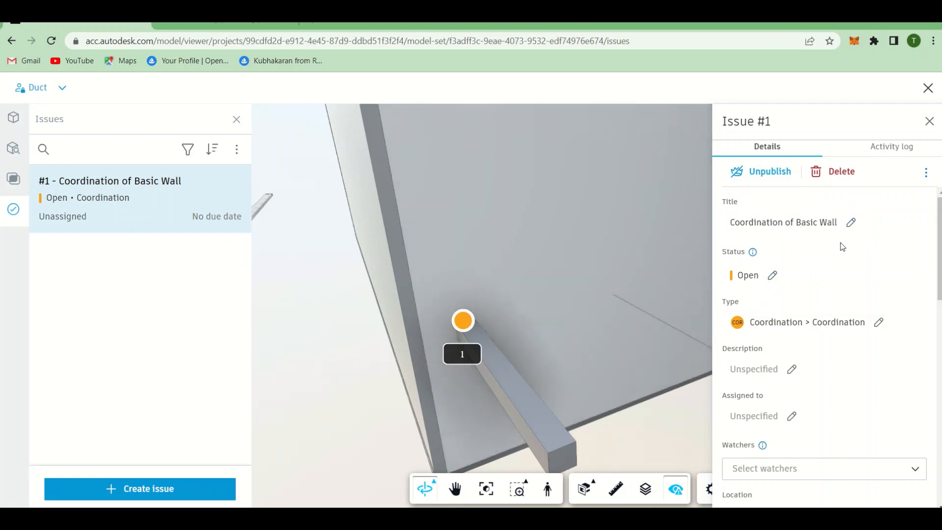
# - Change the issue's title to "Duct clashing with wall" and save it
pyautogui.click(798, 217)
pyautogui.moveTo(847, 221); pyautogui.dragTo(608, 220)
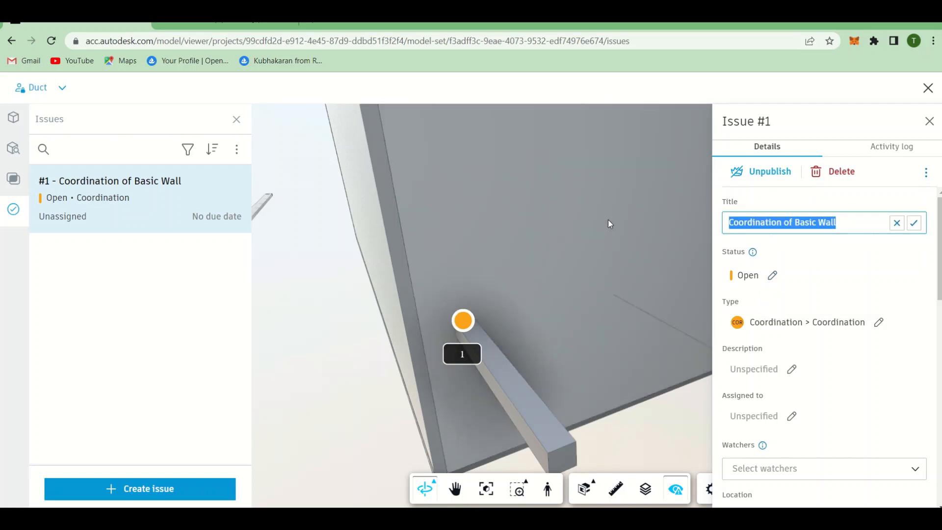
pyautogui.write('Duct c')
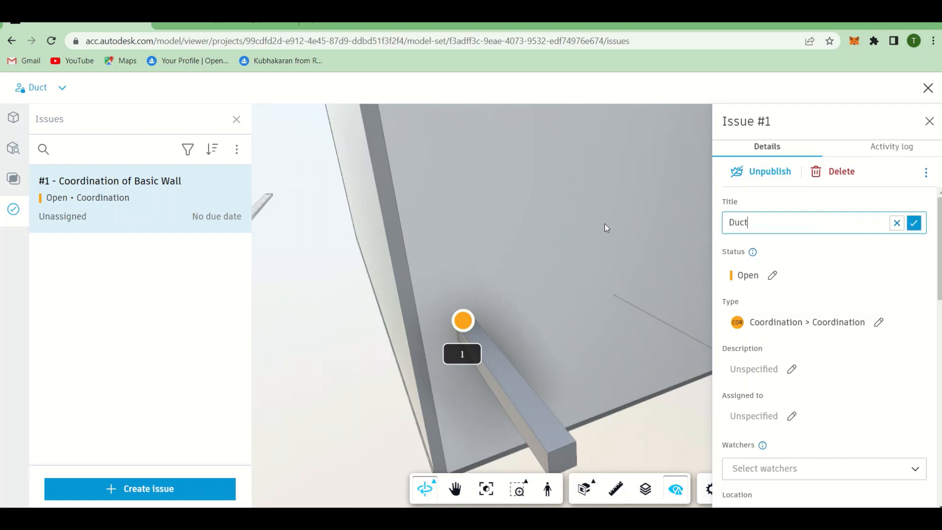
pyautogui.write('ing')
pyautogui.press('BackSpace')
pyautogui.press('BackSpace')
pyautogui.write('ashing wit')
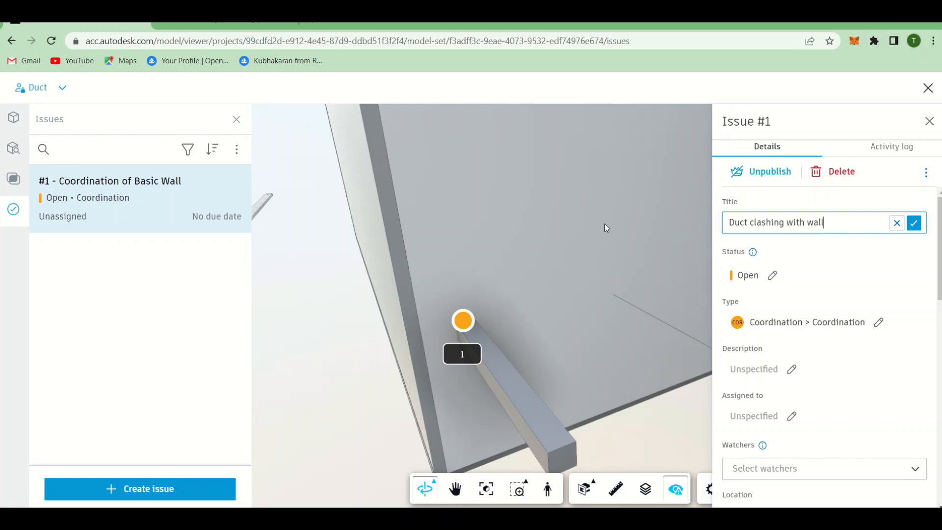
pyautogui.click(915, 223)
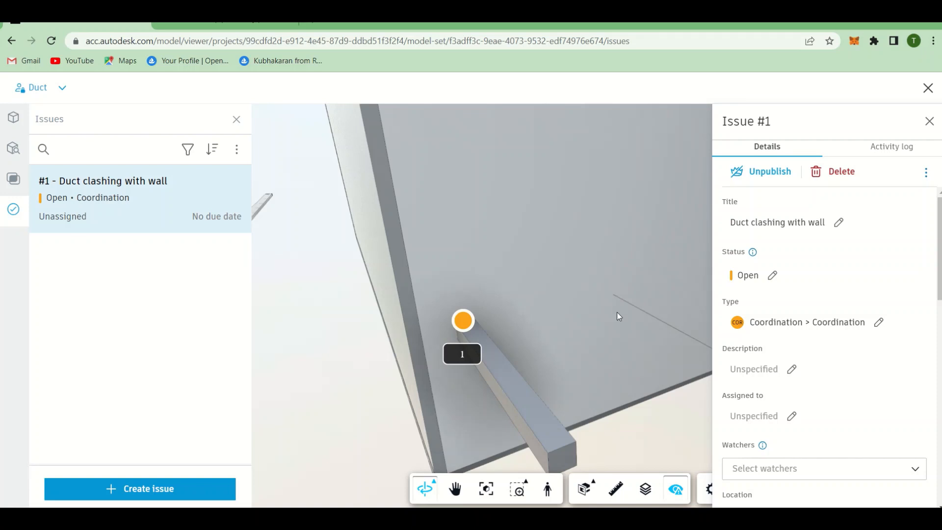
# - Keep the issue's status as Open and change its type to Clash under Coordination
pyautogui.click(758, 278)
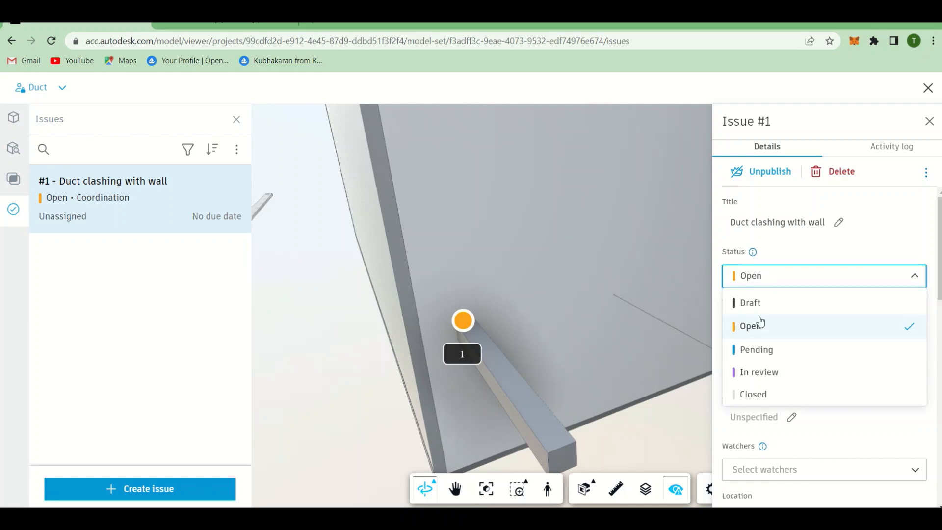
pyautogui.scroll(-1, 766, 354)
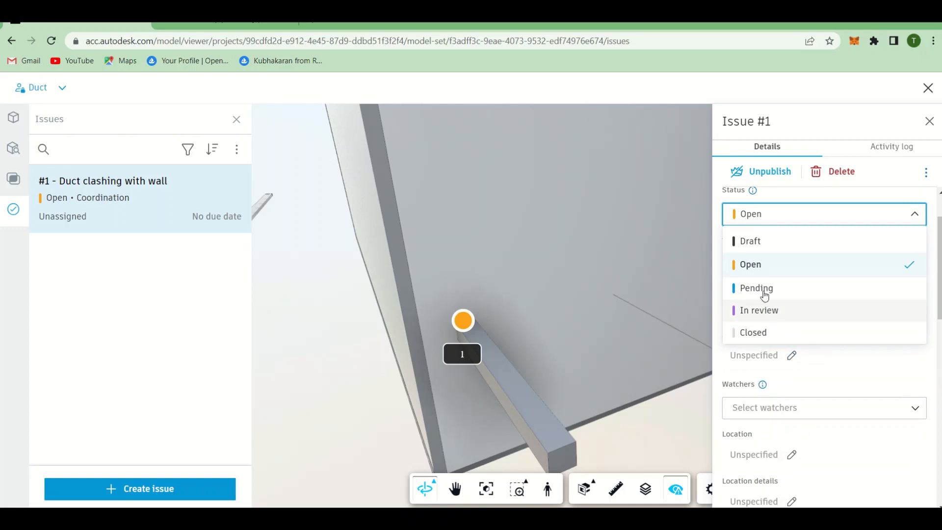
pyautogui.click(834, 203)
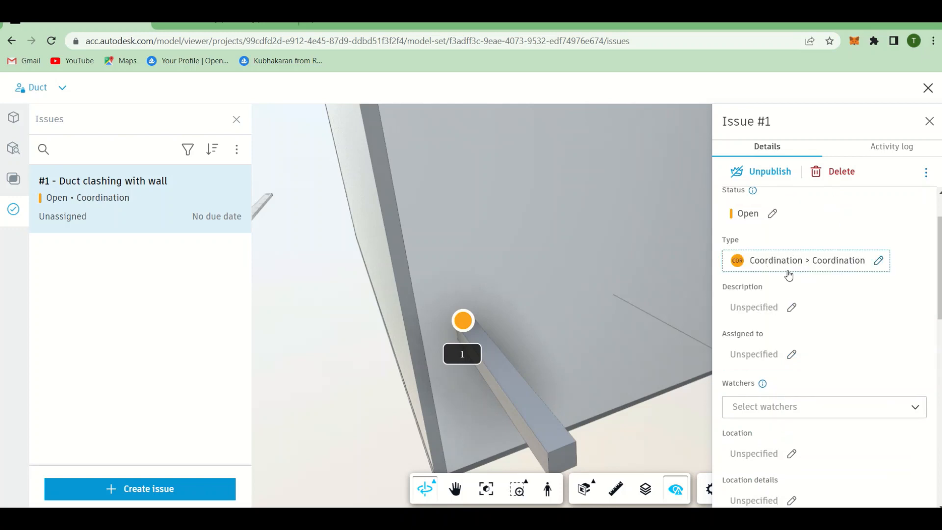
pyautogui.click(843, 260)
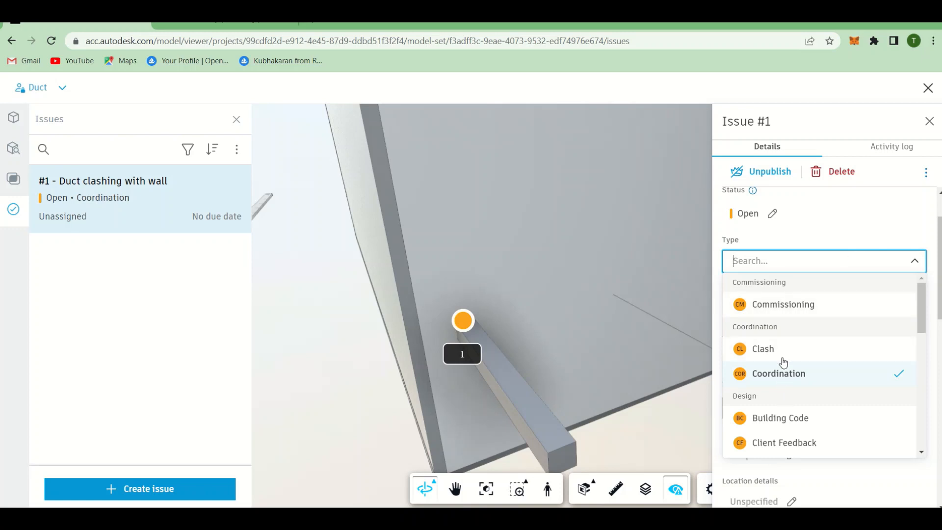
pyautogui.click(766, 349)
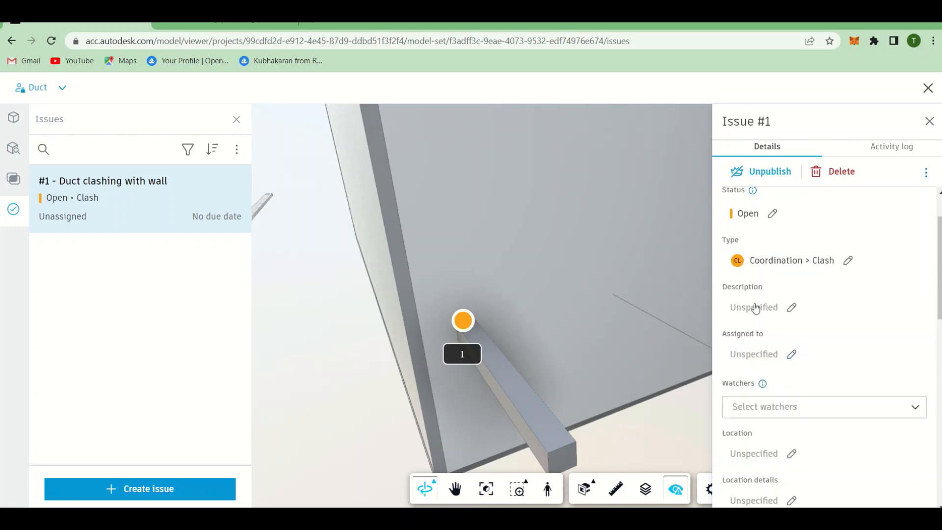
pyautogui.click(826, 267)
pyautogui.scroll(-4, 800, 413)
pyautogui.scroll(4, 798, 392)
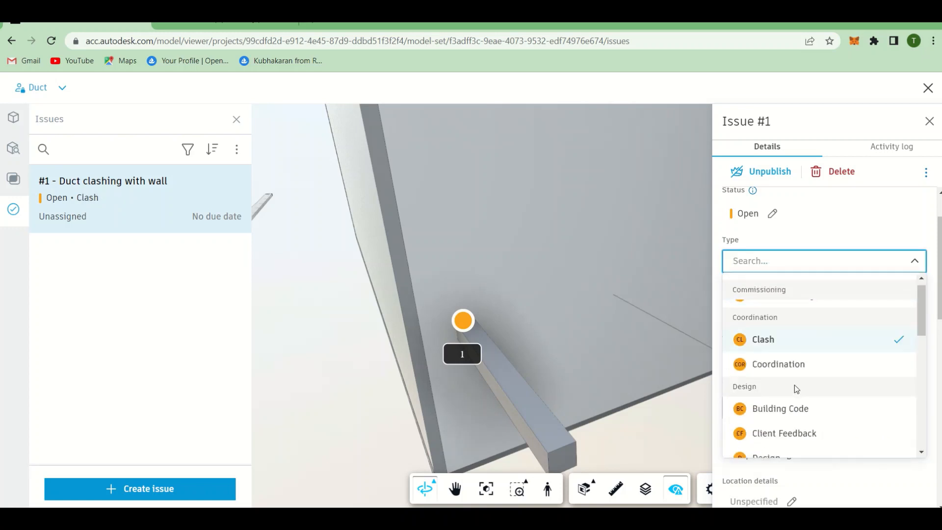
pyautogui.click(845, 232)
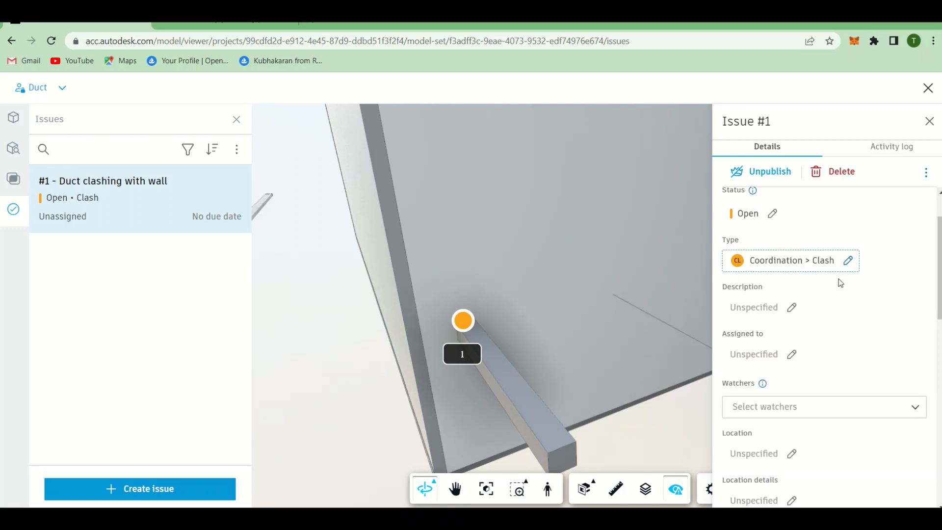
# - Enter the issue description "Mechanical duct is clashing with Arch wall" and save it
pyautogui.click(748, 311)
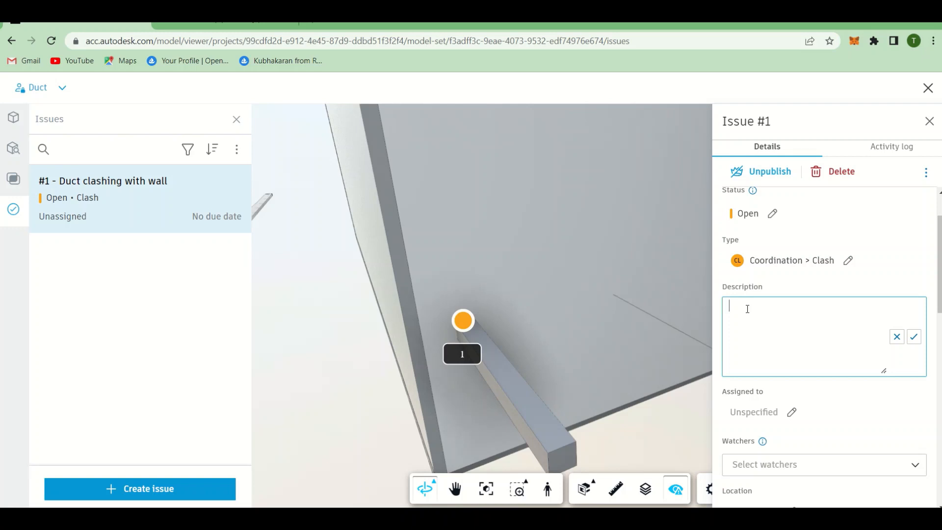
pyautogui.write('Mechsniical duct is')
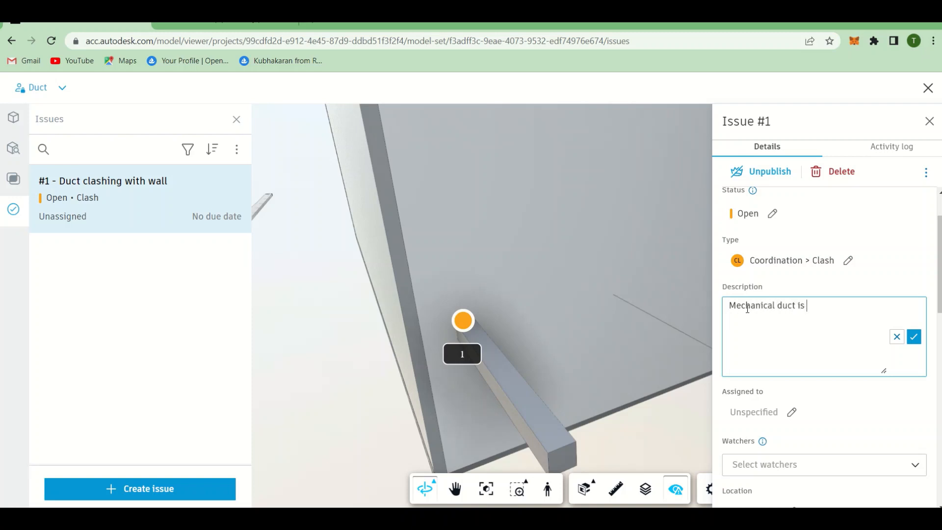
pyautogui.write(' clashing iwth Arch wall')
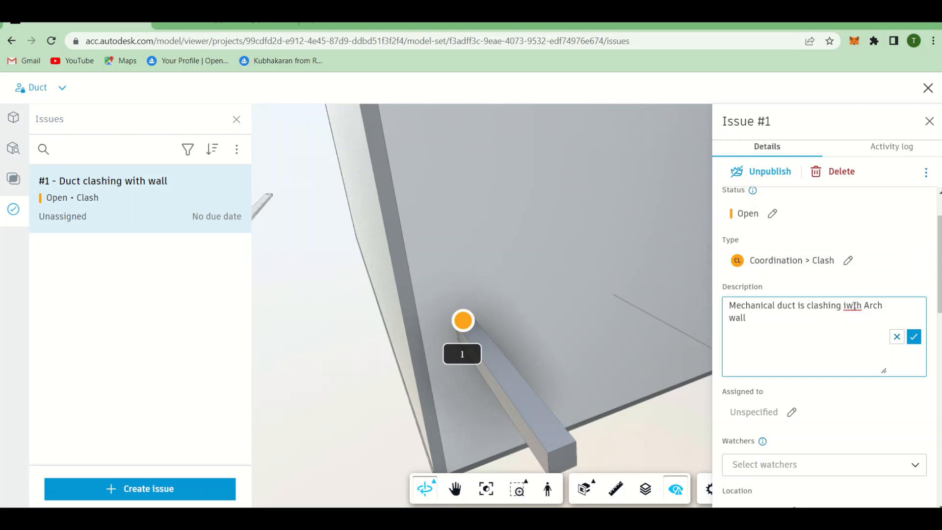
pyautogui.press('BackSpace')
pyautogui.press('BackSpace')
pyautogui.write('wi')
pyautogui.click(914, 337)
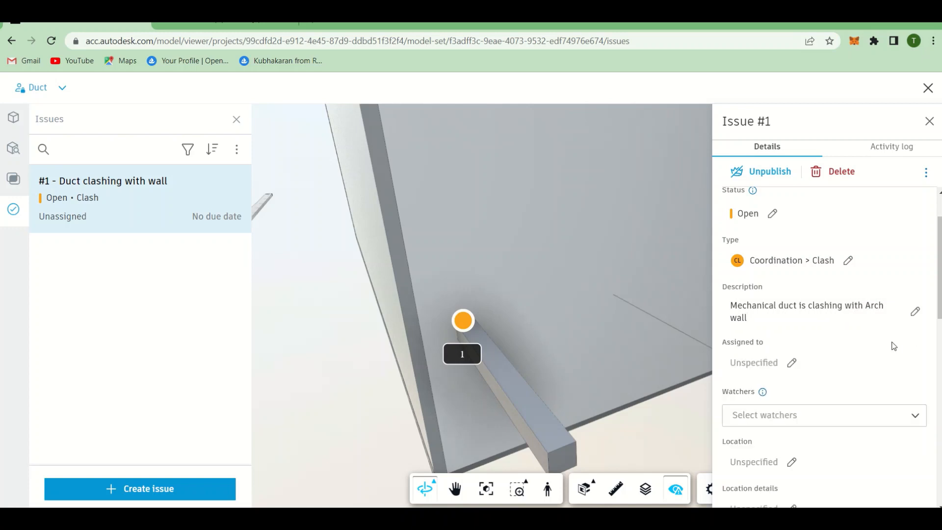
# - Look through the members and roles available as assignees and assign the issue to the Architect role
pyautogui.click(763, 367)
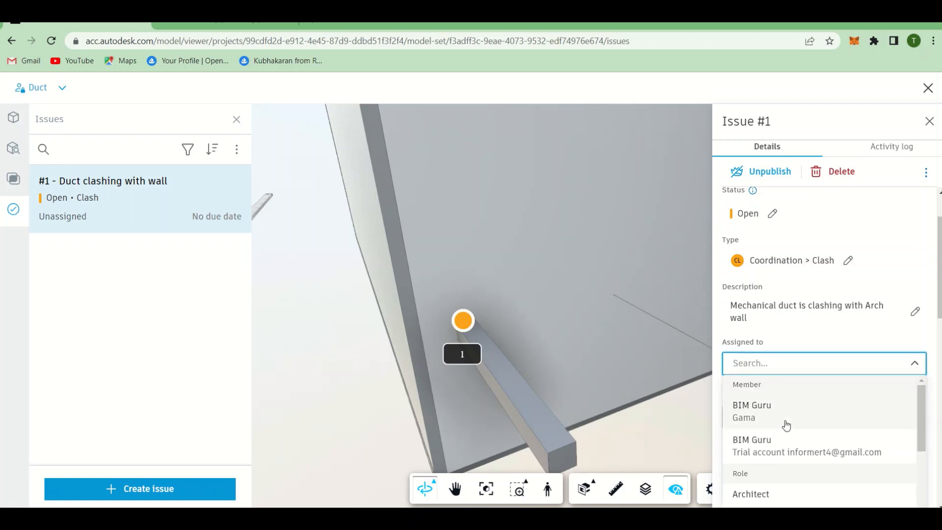
pyautogui.scroll(-1, 786, 437)
pyautogui.scroll(1, 788, 437)
pyautogui.scroll(-2, 778, 444)
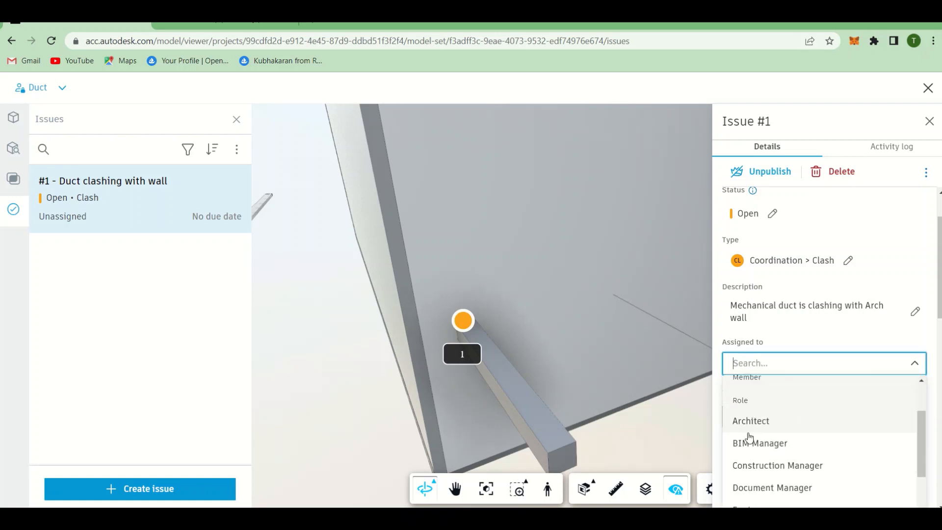
pyautogui.scroll(1, 782, 427)
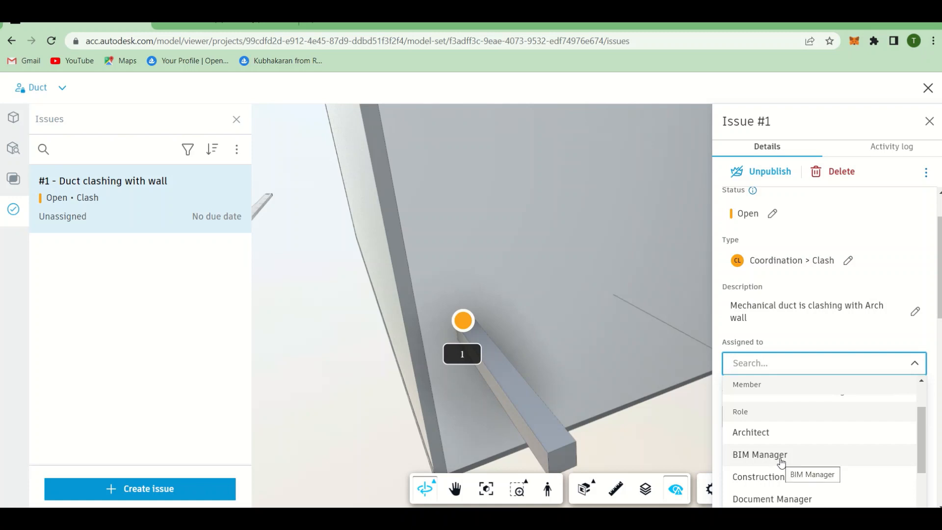
pyautogui.scroll(-4, 782, 446)
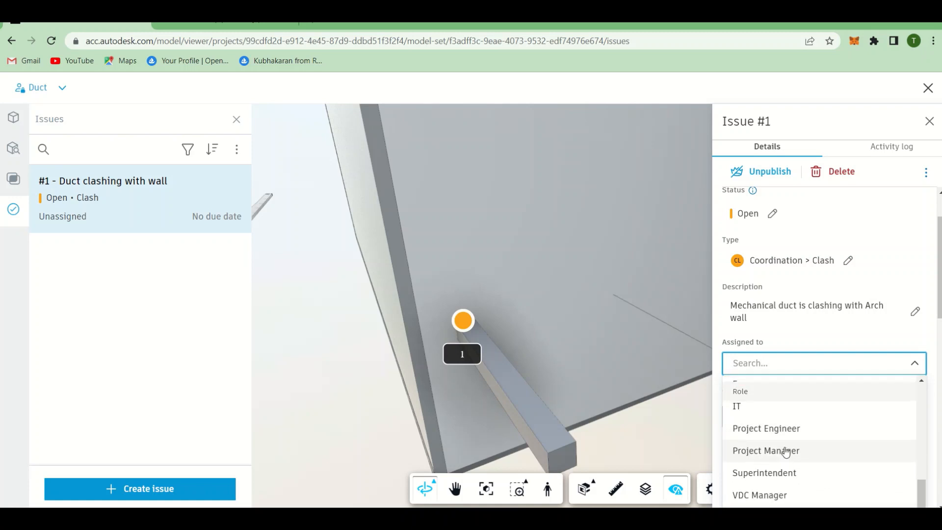
pyautogui.scroll(6, 785, 446)
pyautogui.scroll(1, 786, 471)
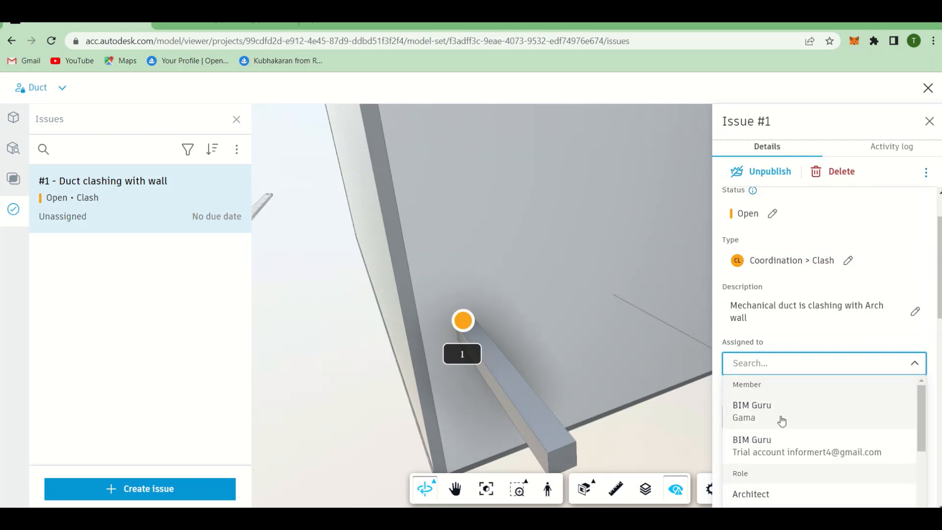
pyautogui.scroll(-1, 782, 432)
pyautogui.scroll(-1, 782, 435)
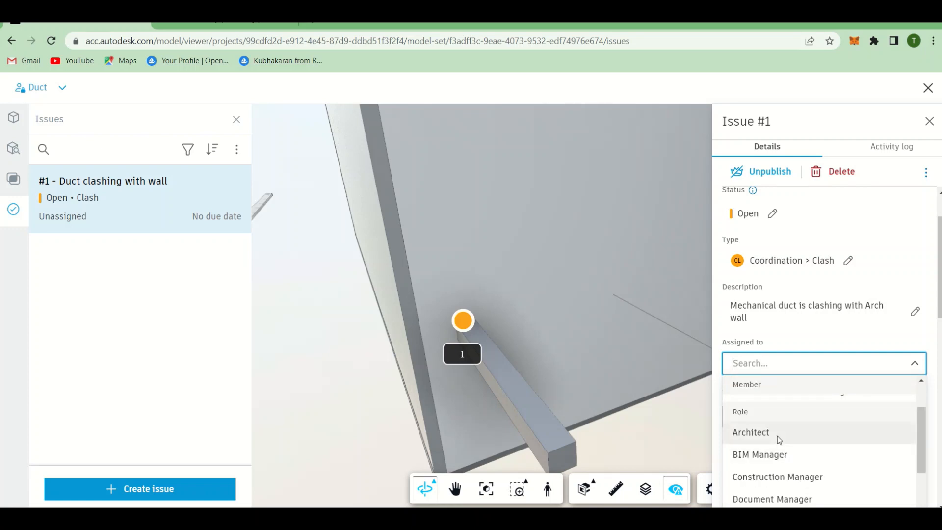
pyautogui.click(777, 436)
# - Reassign the issue to the BIM Manager role
pyautogui.click(756, 369)
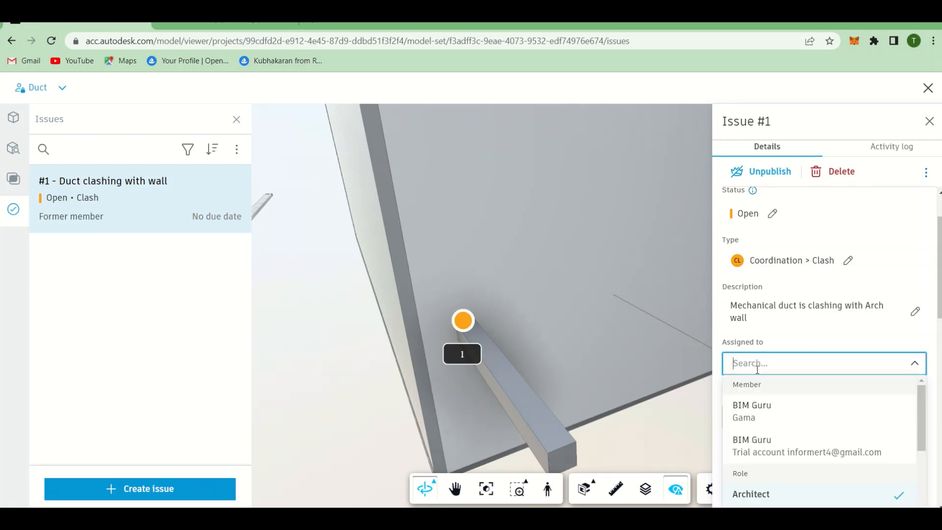
pyautogui.scroll(-3, 765, 478)
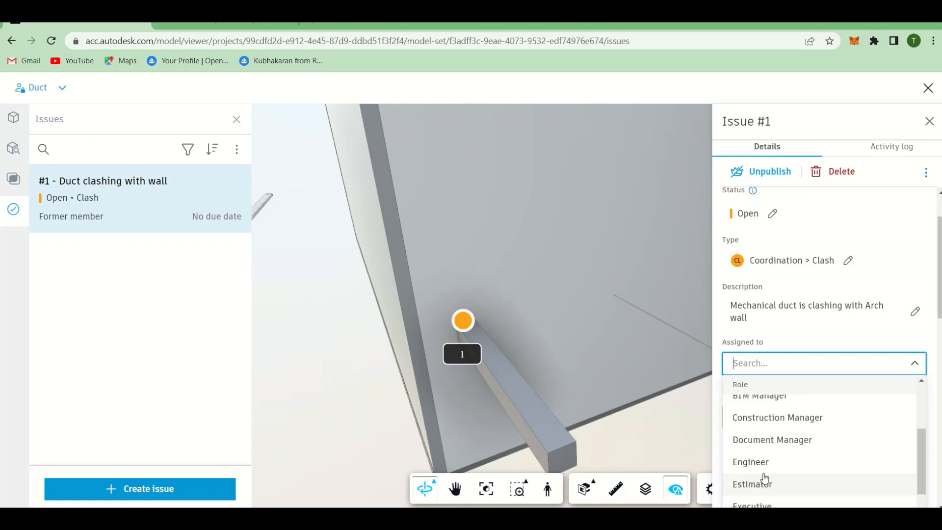
pyautogui.scroll(2, 768, 420)
pyautogui.click(770, 457)
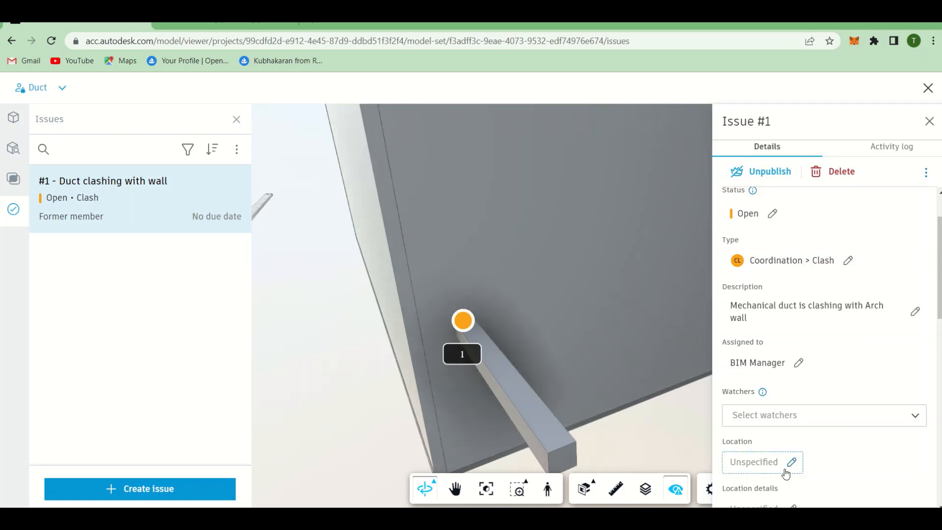
# - Add the project member listed under the trial account as a watcher of the issue
pyautogui.click(795, 415)
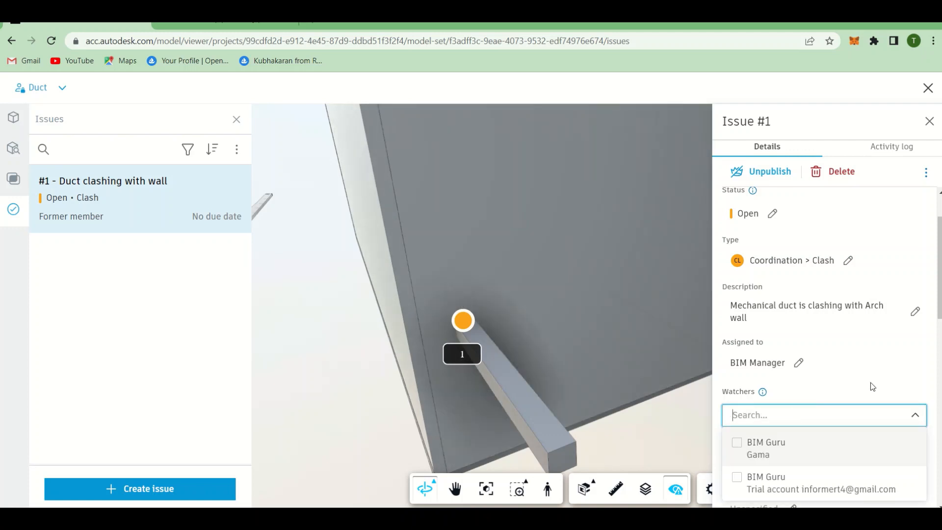
pyautogui.scroll(-3, 871, 381)
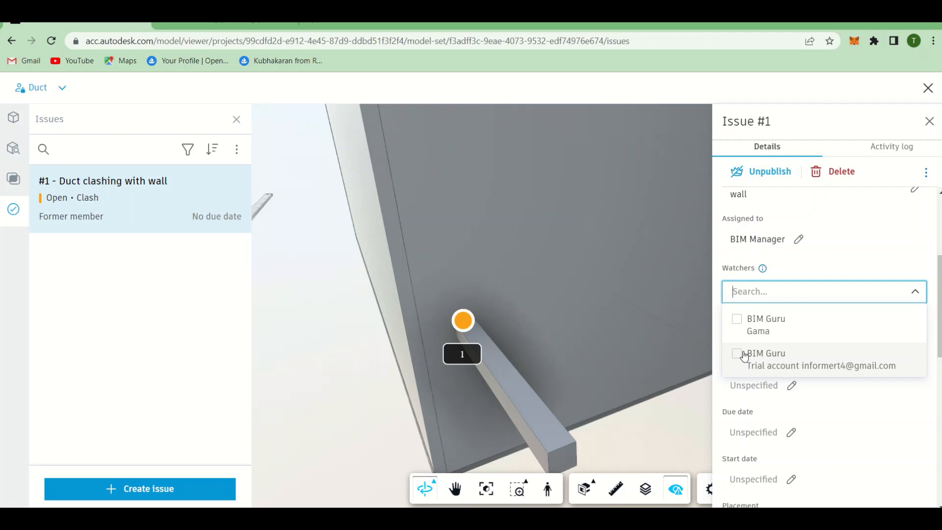
pyautogui.click(743, 355)
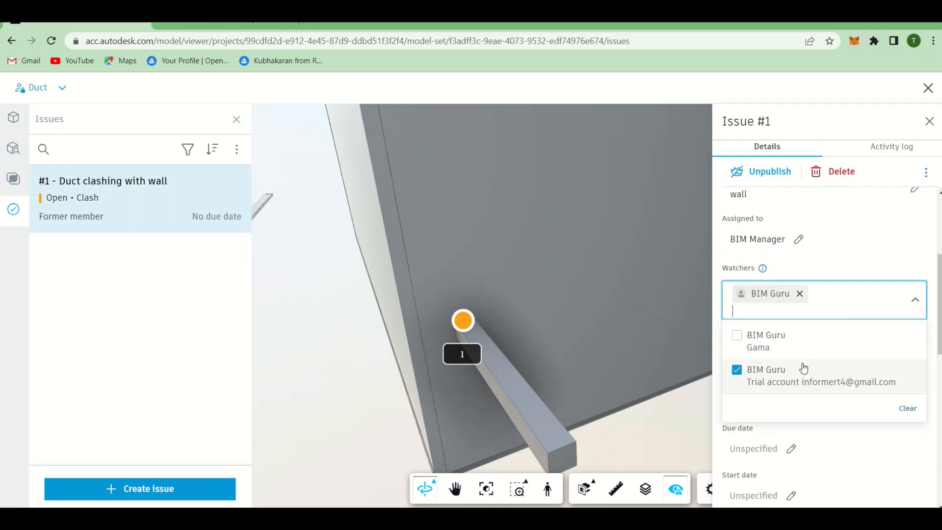
pyautogui.click(856, 263)
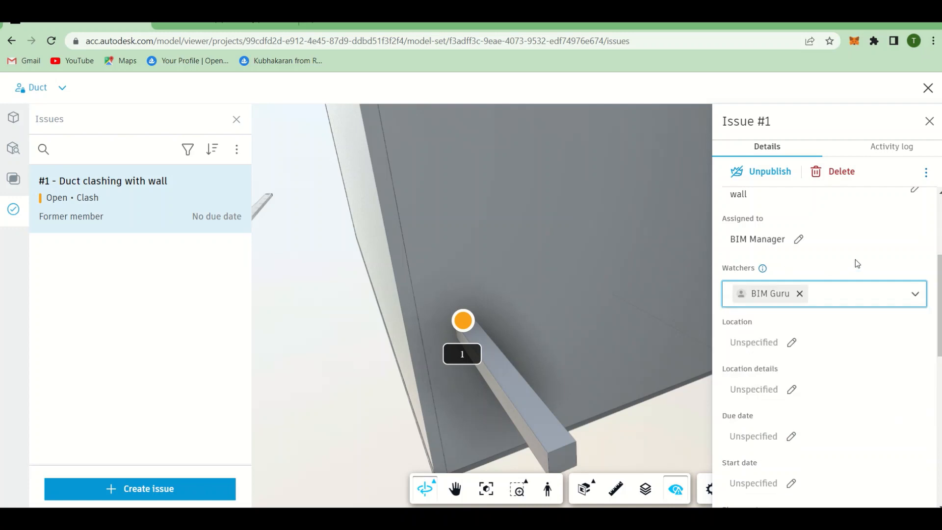
# - Leave the location unspecified and set the issue's due date to Jun 16, 2023 and start date to Jun 14, 2023
pyautogui.click(751, 343)
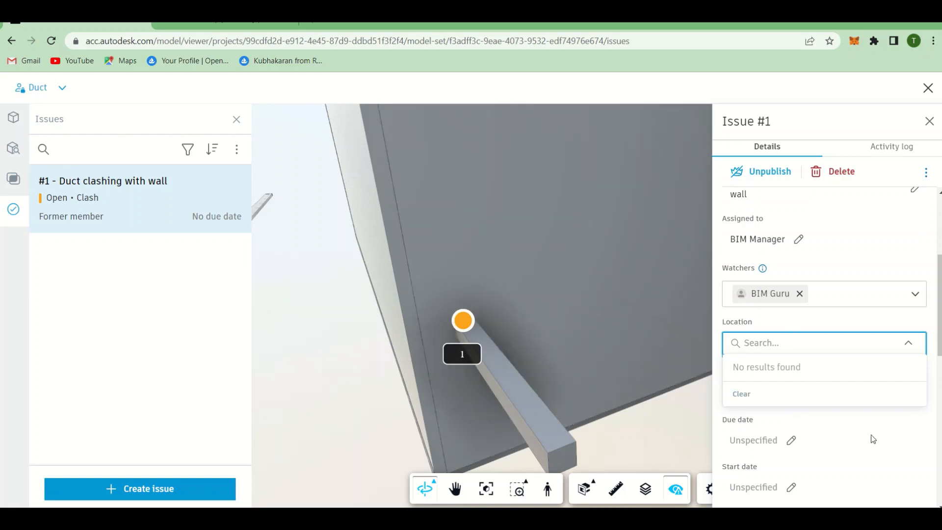
pyautogui.click(870, 435)
pyautogui.scroll(-3, 740, 378)
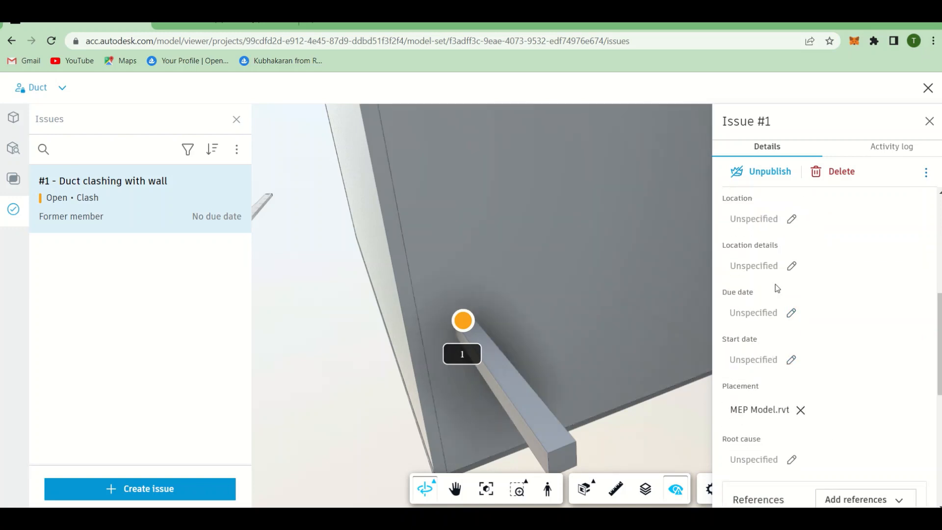
pyautogui.click(791, 314)
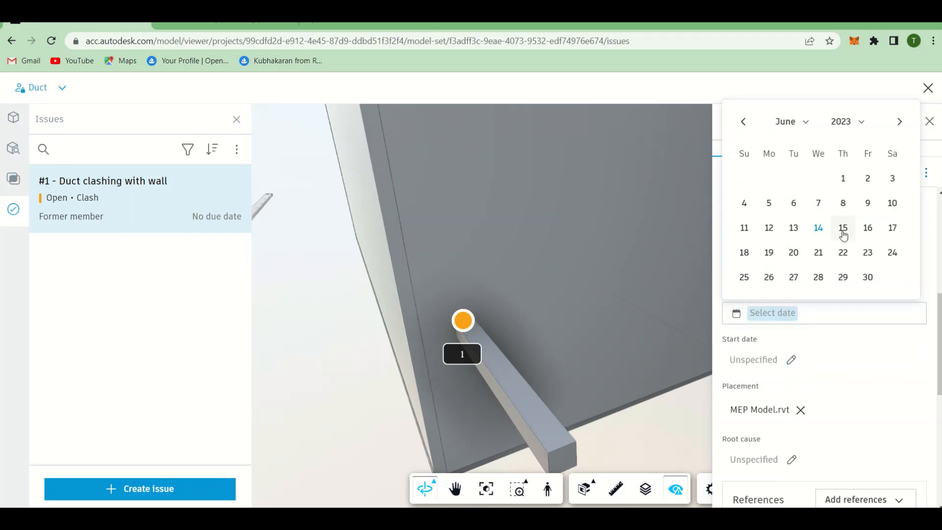
pyautogui.click(868, 228)
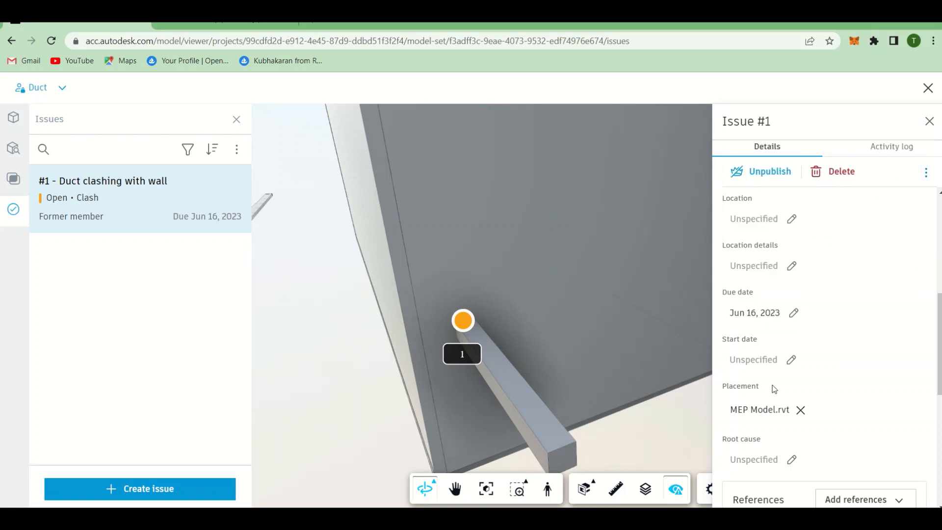
pyautogui.click(791, 362)
pyautogui.click(819, 276)
pyautogui.scroll(-3, 852, 404)
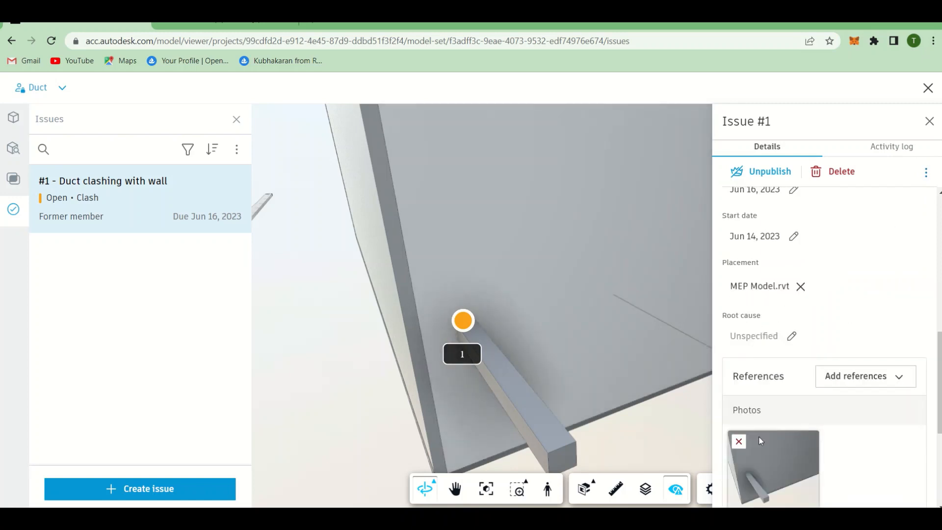
# - Set the issue's root cause to Coordination under the Quality category
pyautogui.scroll(-2, 764, 350)
pyautogui.scroll(2, 762, 343)
pyautogui.click(762, 336)
pyautogui.scroll(-2, 759, 422)
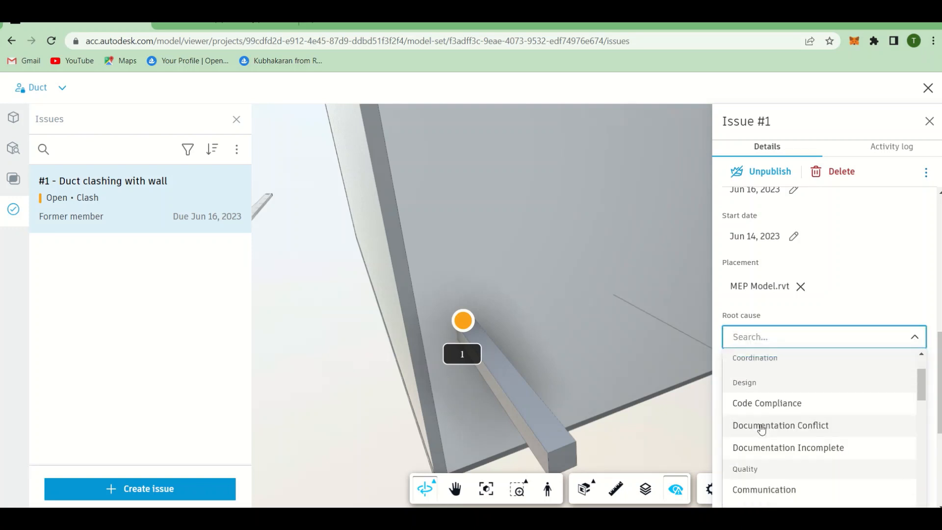
pyautogui.scroll(2, 758, 422)
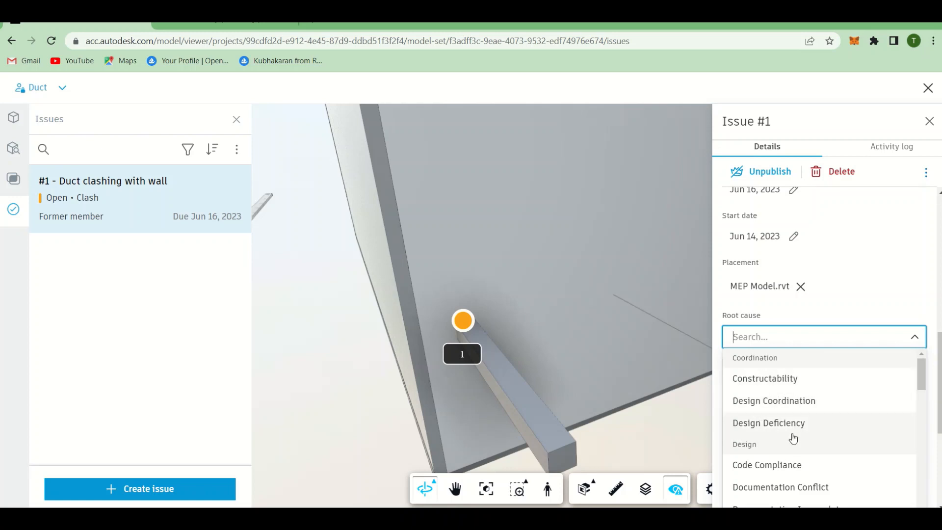
pyautogui.scroll(-1, 761, 437)
pyautogui.scroll(-1, 739, 459)
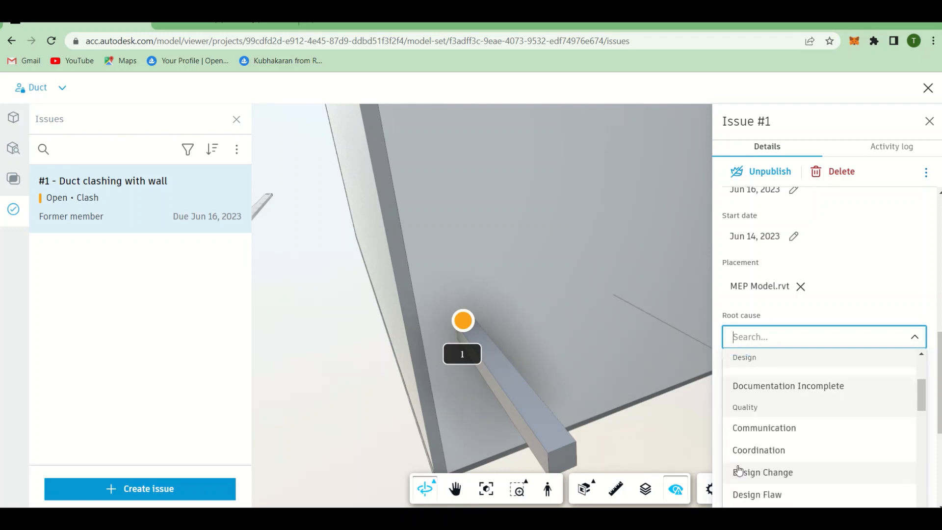
pyautogui.click(758, 450)
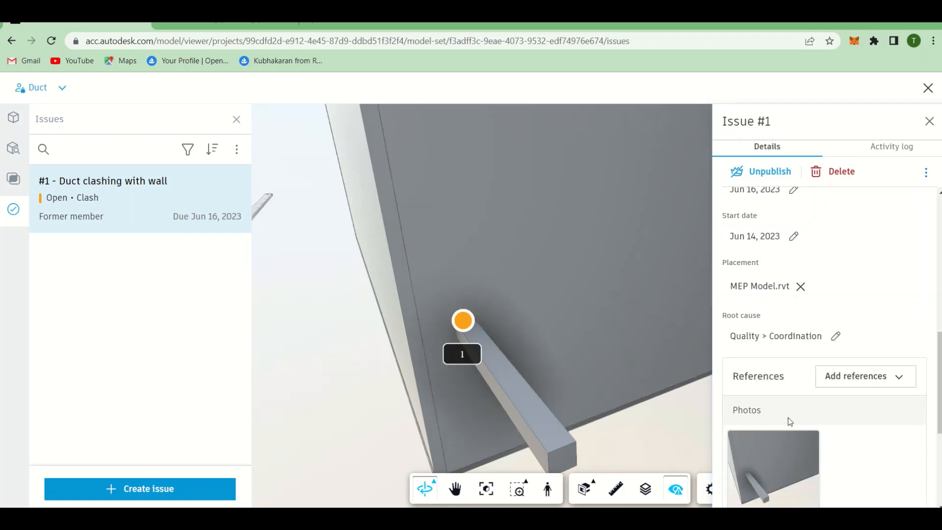
# - Review the issue's details, attached photo and comments area, leaving the comment box empty
pyautogui.scroll(-5, 786, 363)
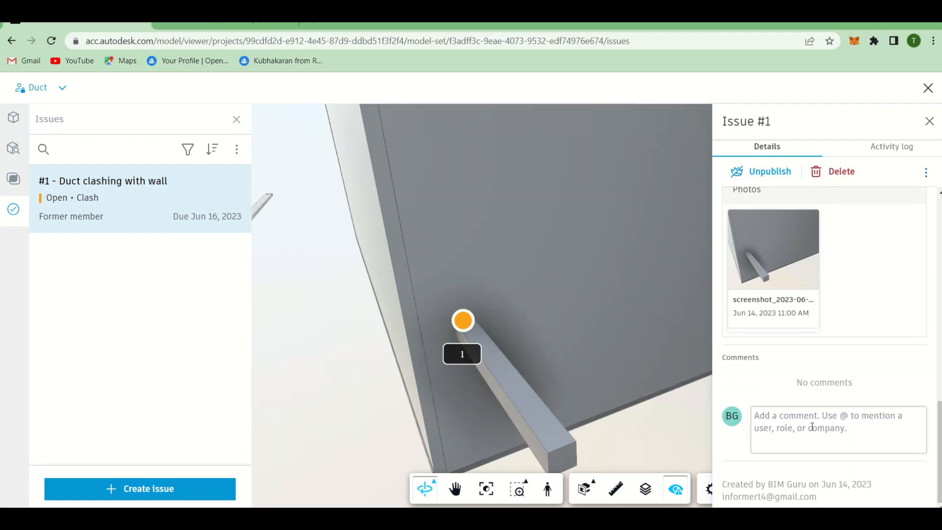
pyautogui.click(761, 430)
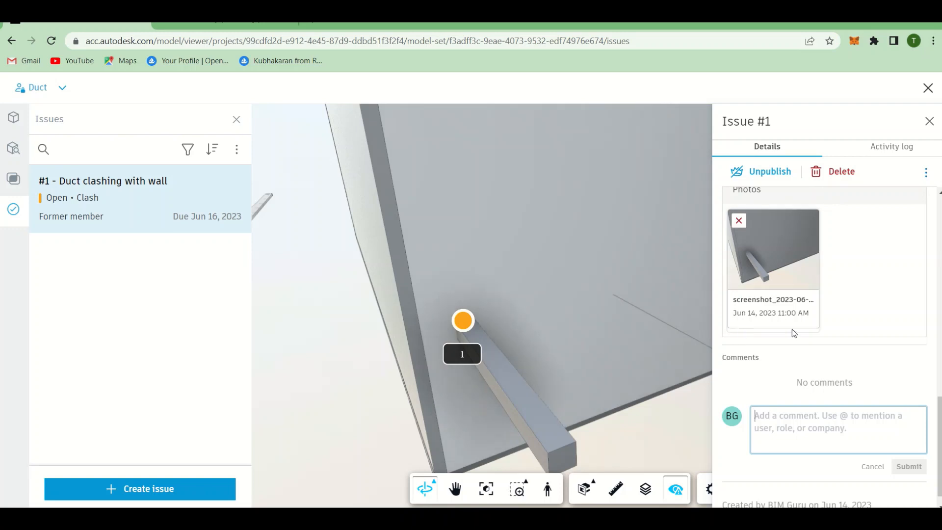
pyautogui.scroll(10, 829, 330)
pyautogui.scroll(2, 829, 329)
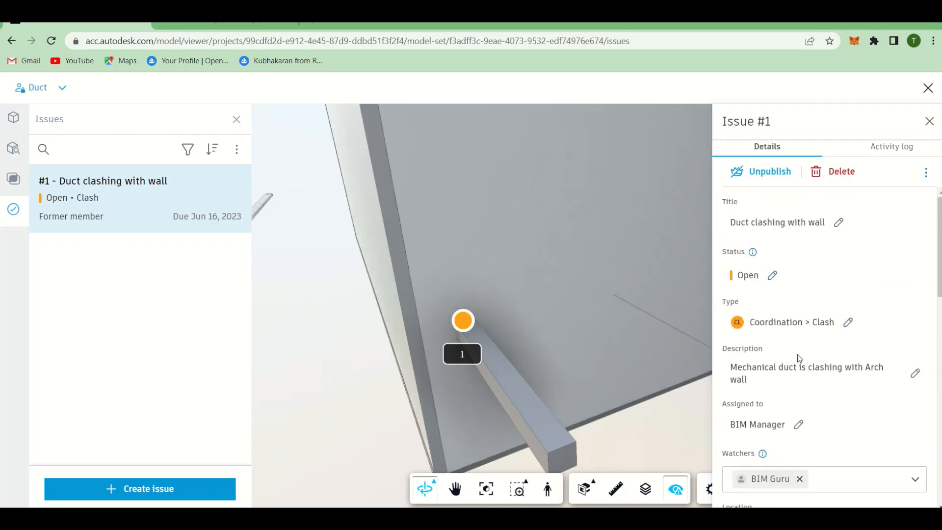
pyautogui.scroll(-12, 797, 354)
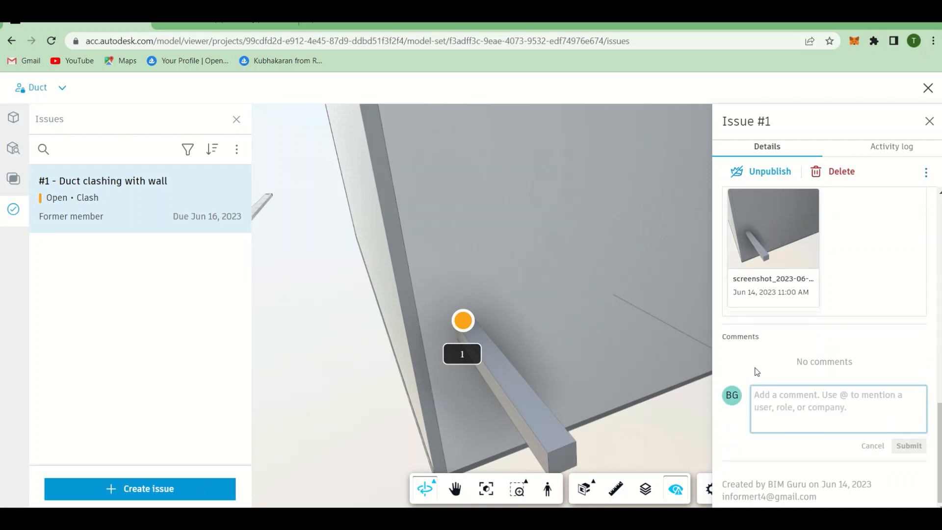
pyautogui.click(756, 369)
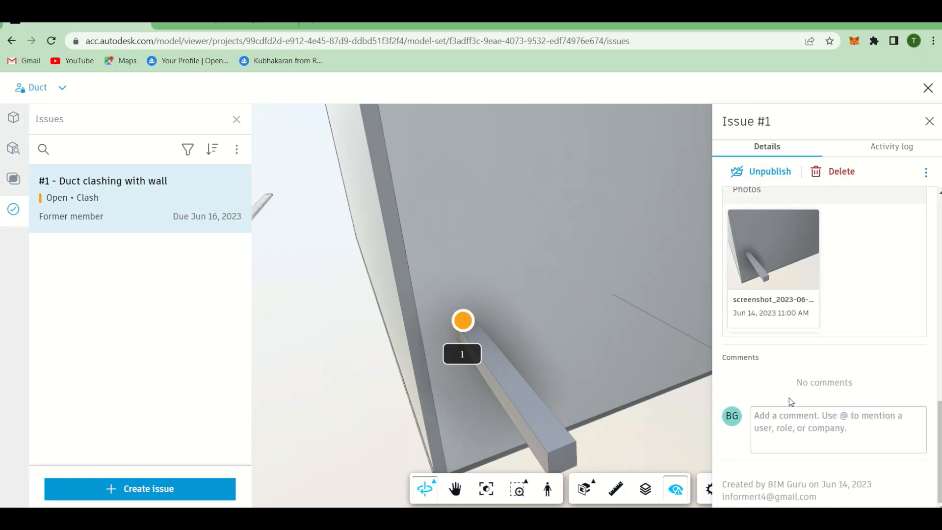
# - Check the issue's activity log and return to its details
pyautogui.click(891, 147)
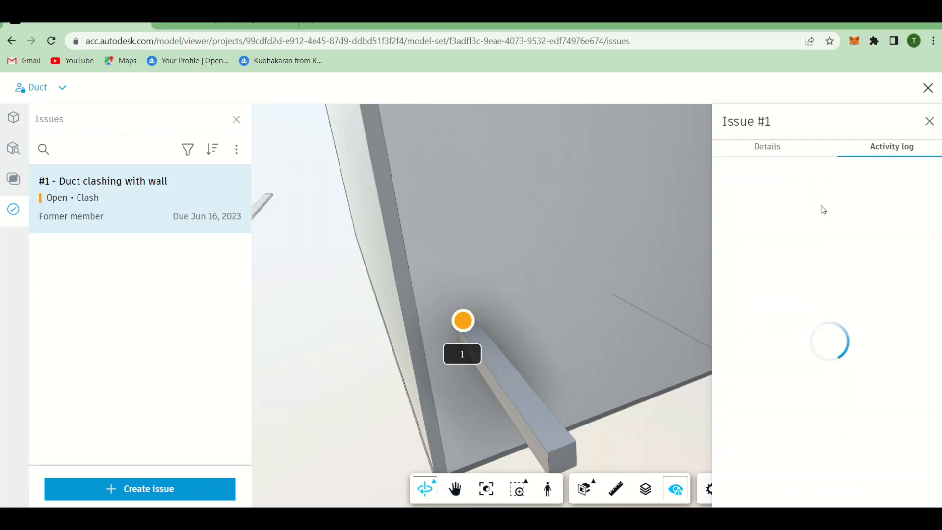
pyautogui.scroll(-5, 855, 228)
pyautogui.scroll(5, 778, 184)
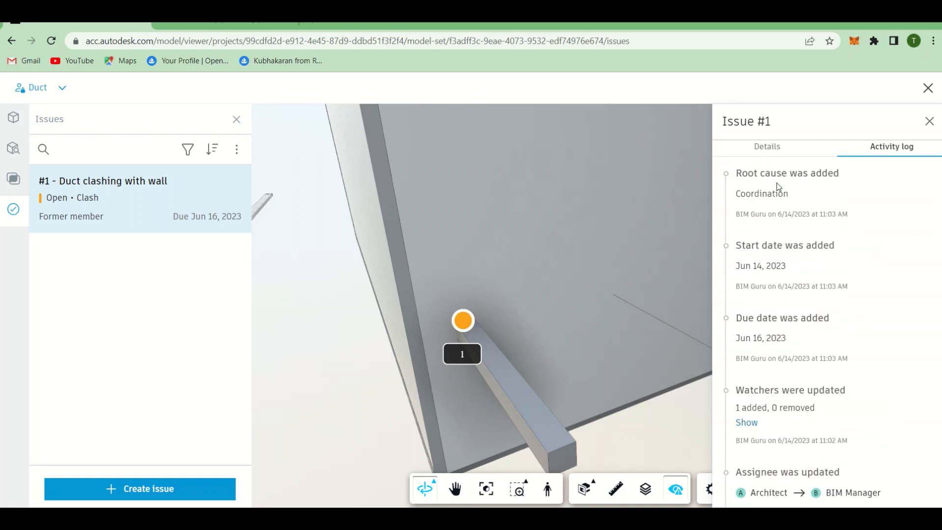
pyautogui.click(768, 148)
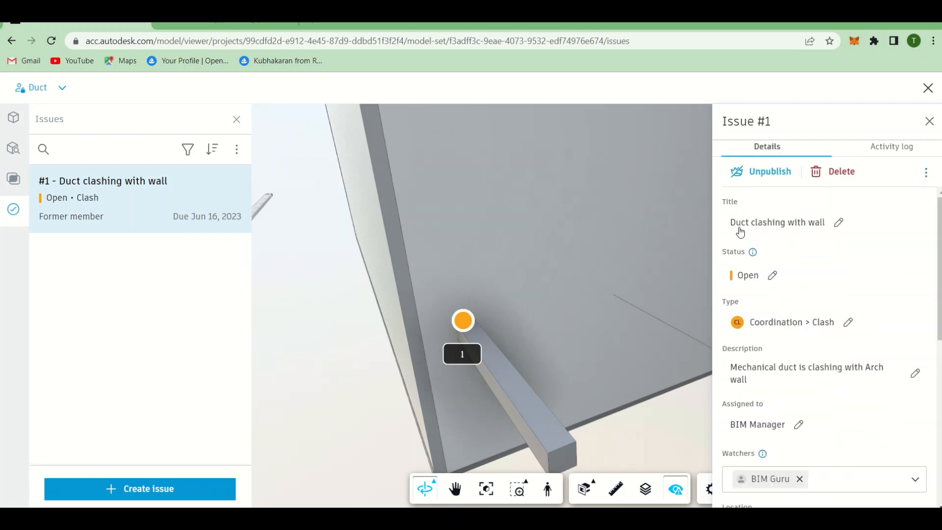
# - Unpublish the duct-wall clash issue and publish it again
pyautogui.click(768, 171)
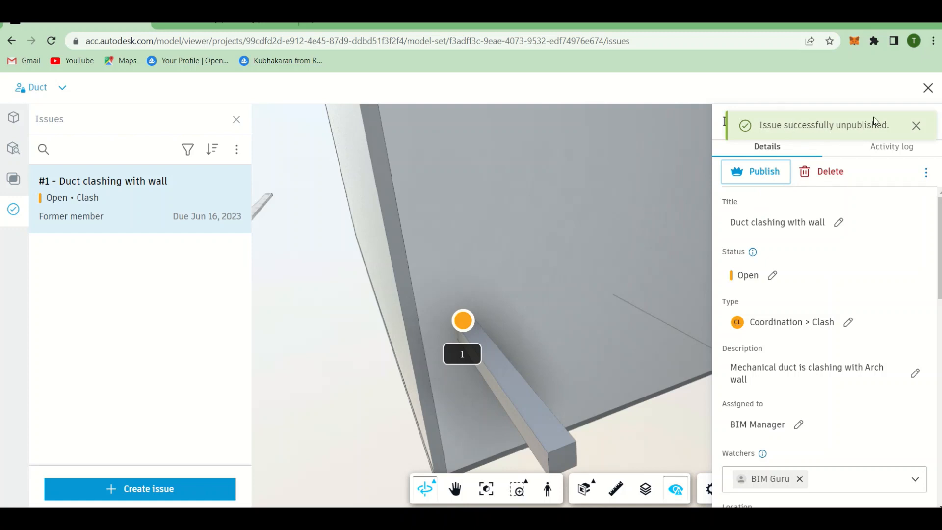
pyautogui.click(773, 176)
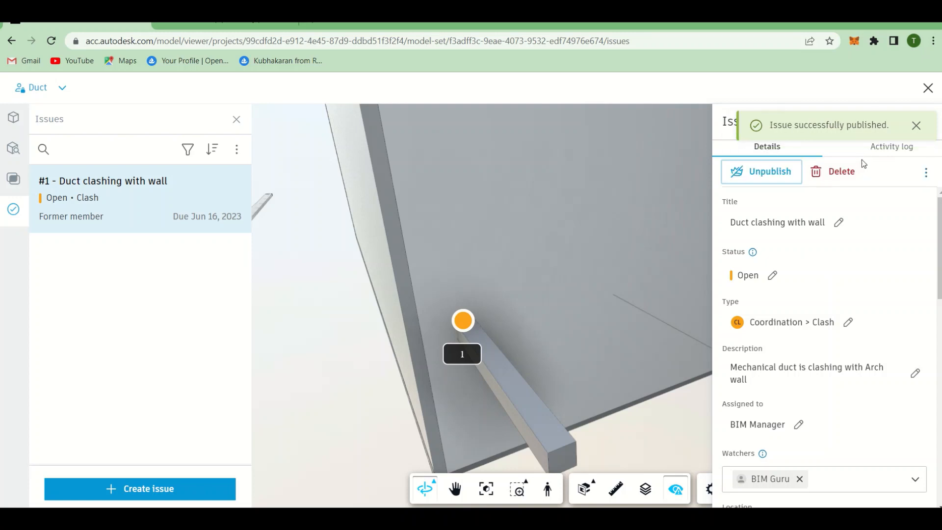
pyautogui.click(916, 126)
# - Examine the issue's full activity log back to its creation, and close the issue
pyautogui.click(892, 147)
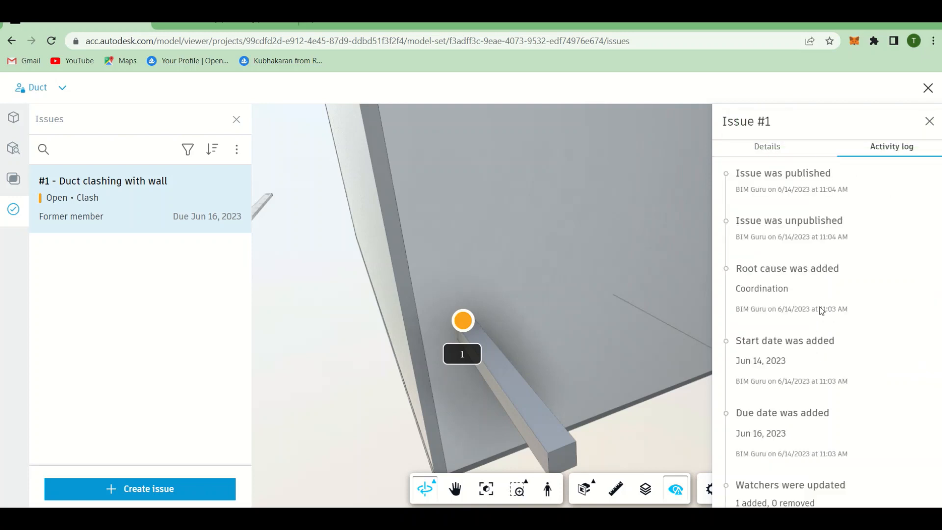
pyautogui.scroll(-6, 822, 304)
pyautogui.scroll(6, 835, 245)
pyautogui.scroll(-6, 844, 202)
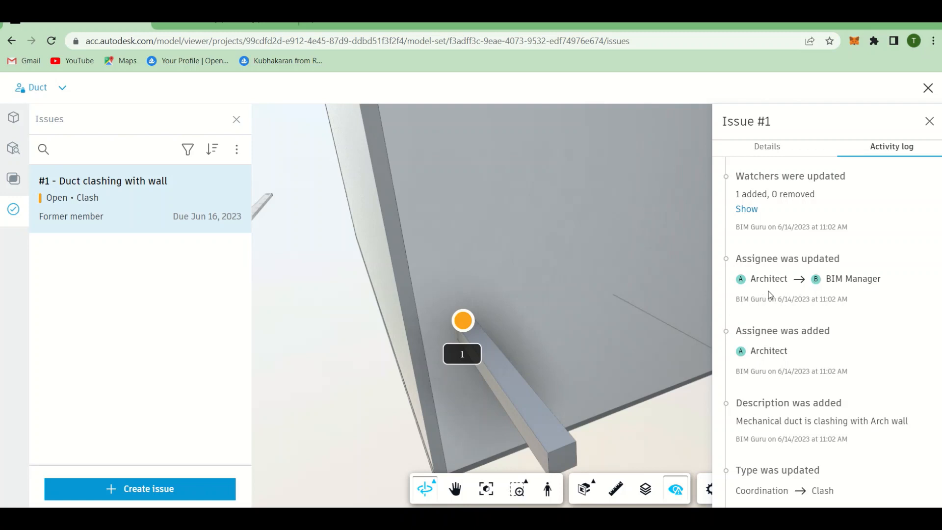
pyautogui.scroll(-5, 875, 296)
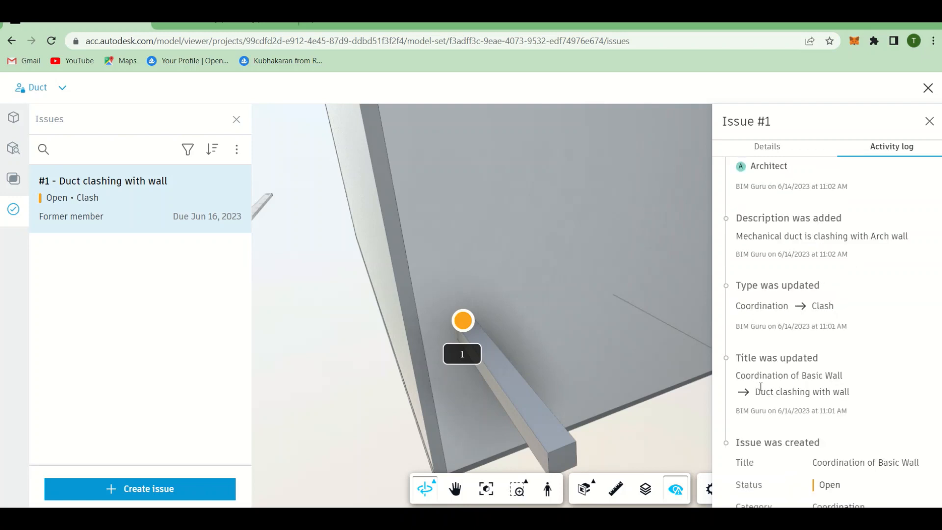
pyautogui.scroll(5, 741, 379)
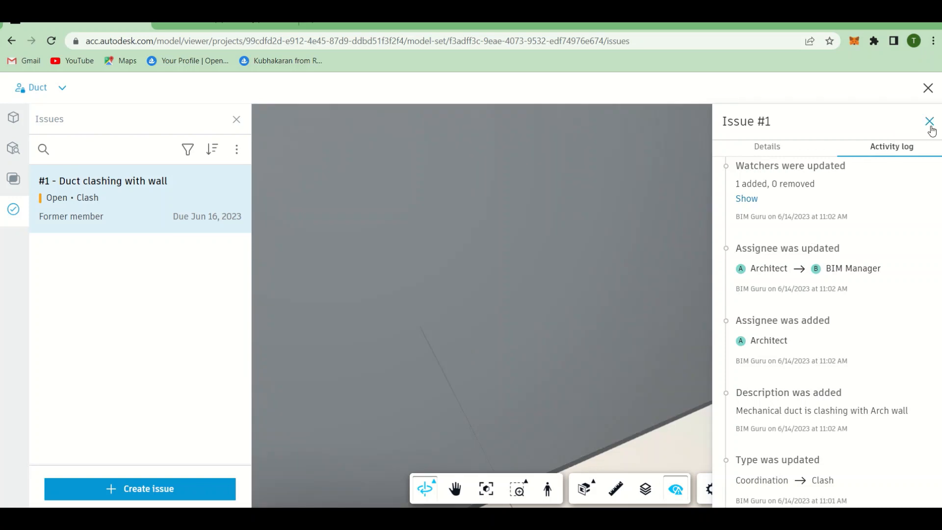
pyautogui.click(930, 122)
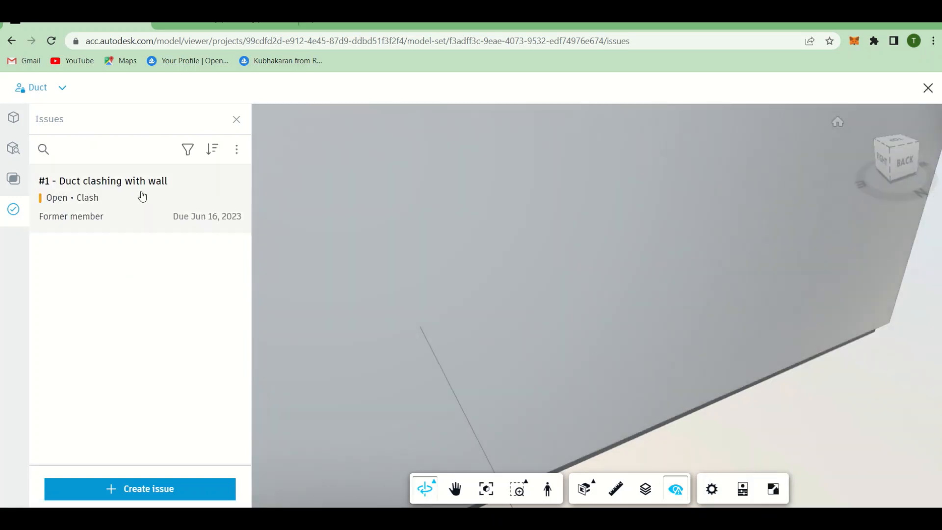
# - Reopen the duct-wall issue from its marker in the model and exit the model viewer
pyautogui.click(100, 219)
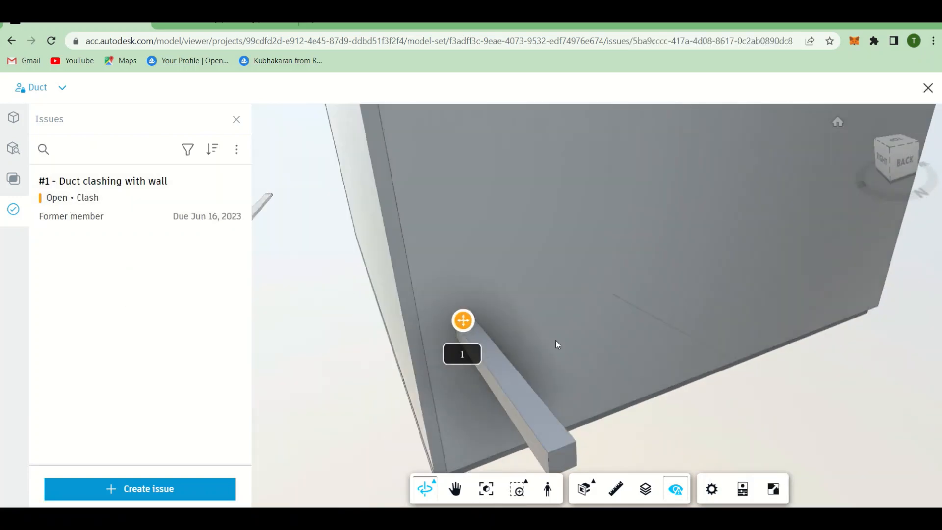
pyautogui.click(462, 321)
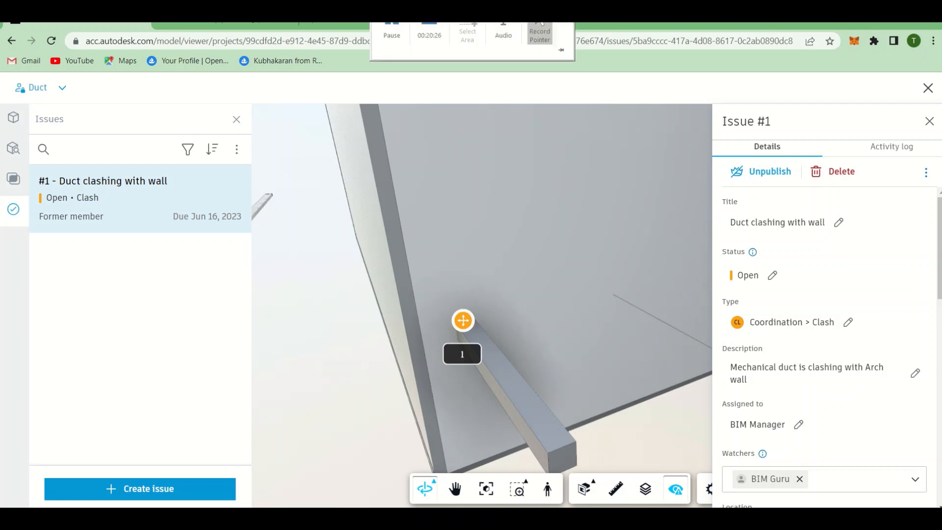
pyautogui.click(928, 88)
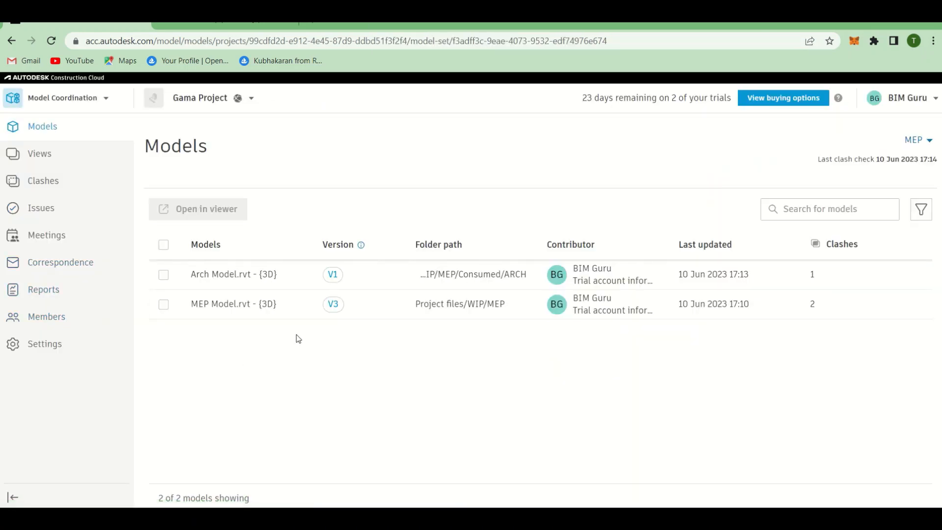
# - Check the project's report templates and start a new report from the Issue detail template
pyautogui.click(64, 297)
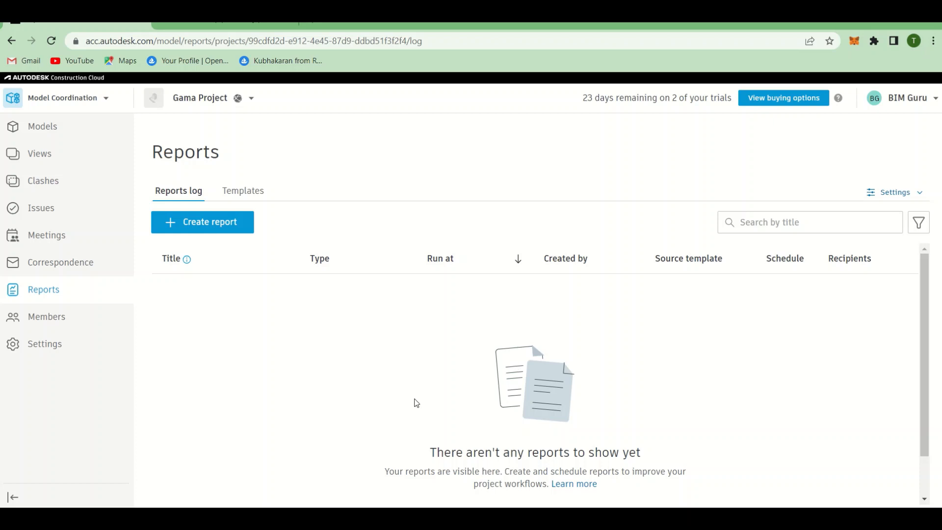
pyautogui.click(227, 194)
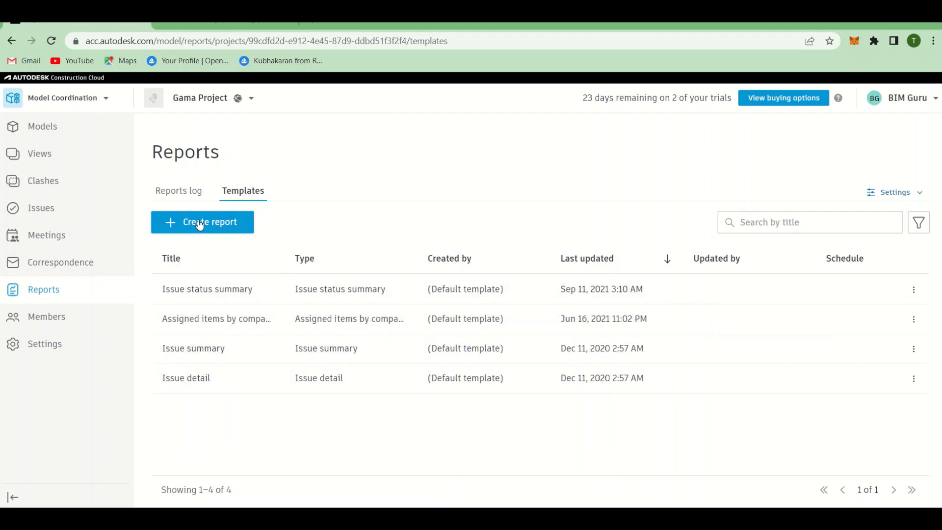
pyautogui.click(192, 192)
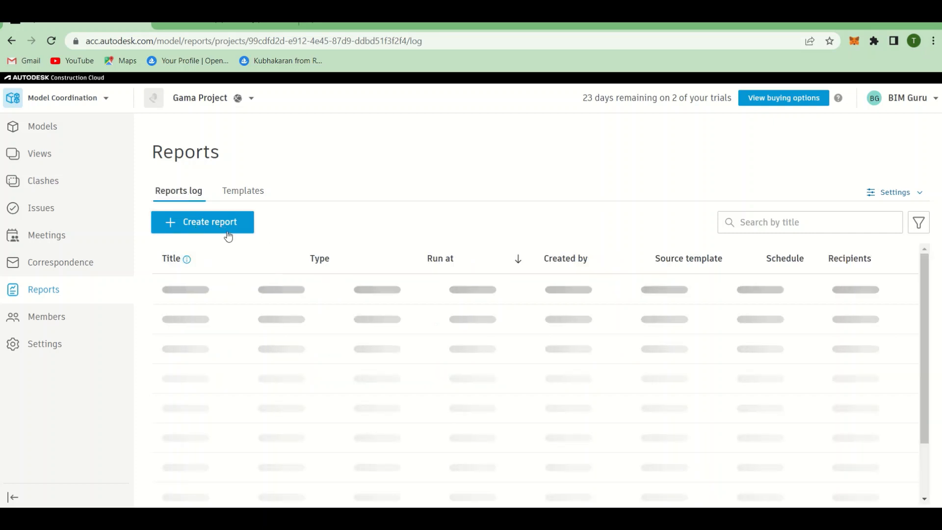
pyautogui.click(228, 228)
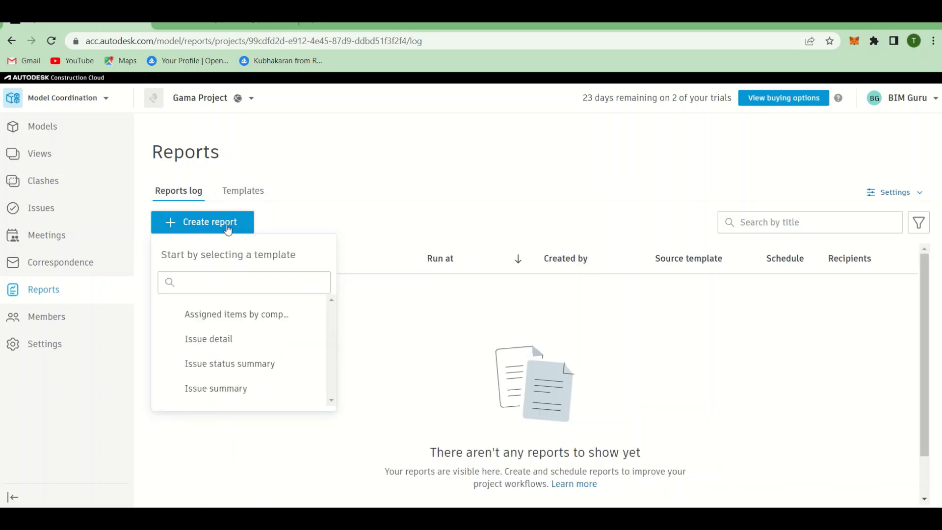
pyautogui.click(226, 348)
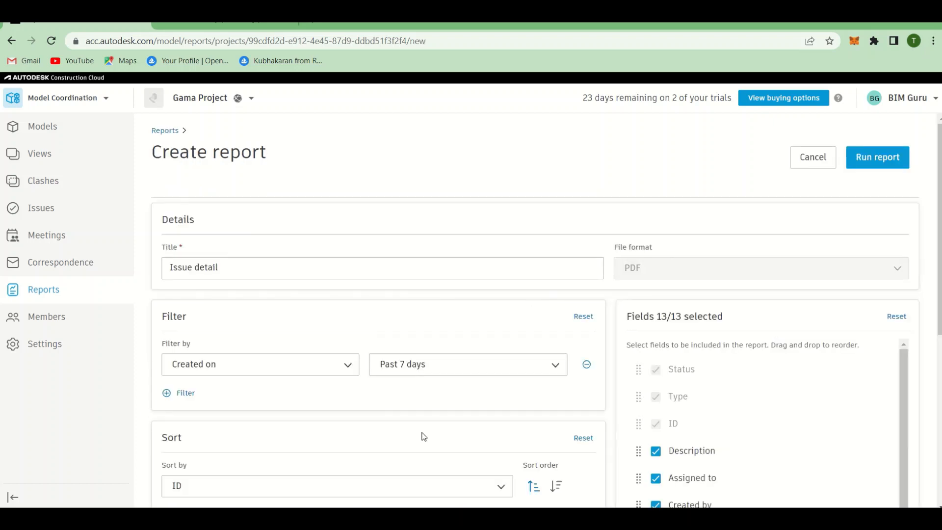
# - Filter the report to issues created in the past 30 days
pyautogui.scroll(-3, 416, 437)
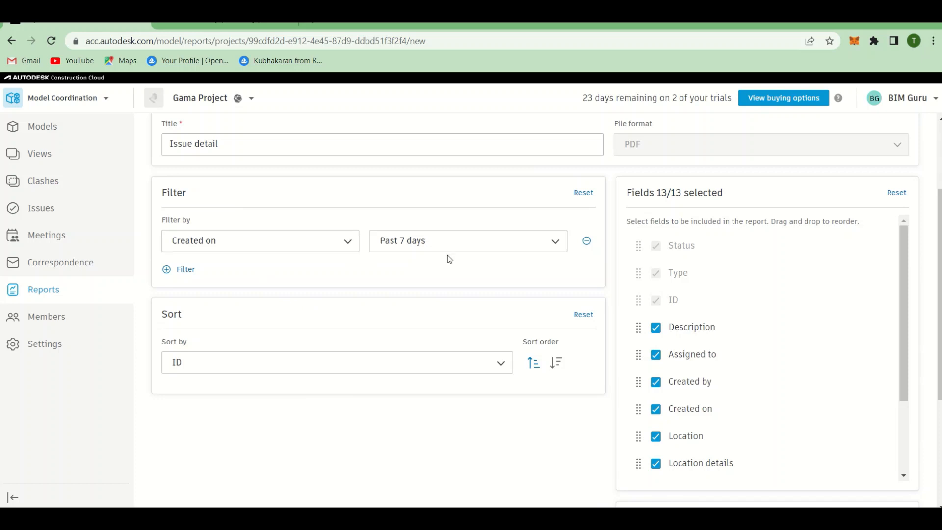
pyautogui.click(326, 247)
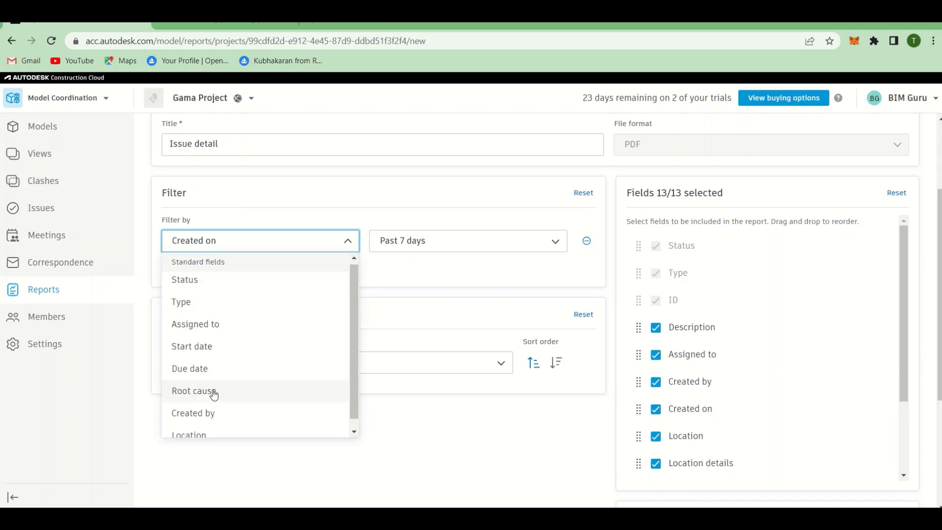
pyautogui.scroll(-1, 213, 391)
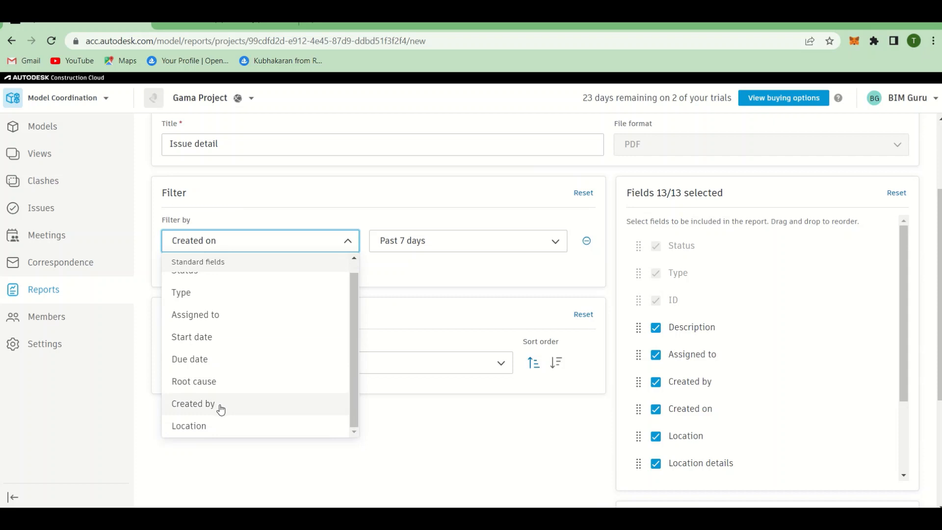
pyautogui.click(419, 438)
pyautogui.click(447, 240)
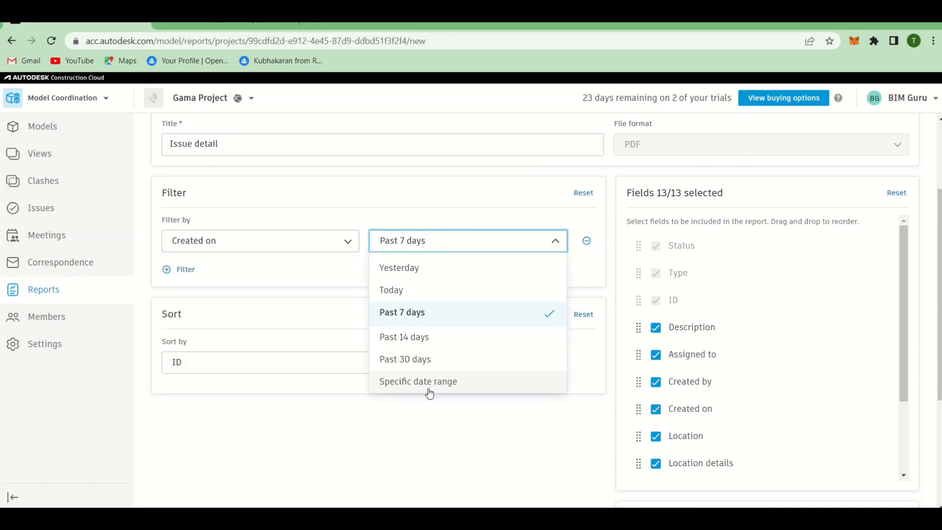
pyautogui.click(422, 361)
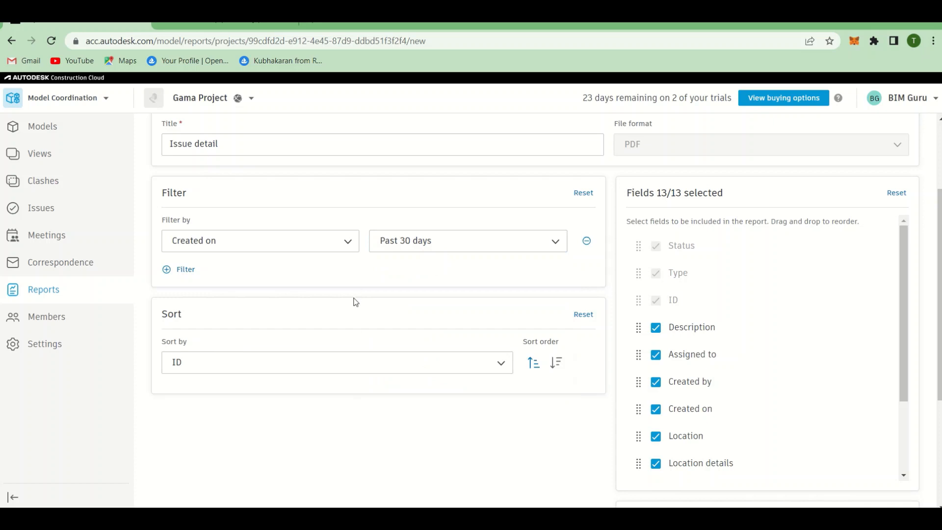
# - Sort the report by Status
pyautogui.click(428, 366)
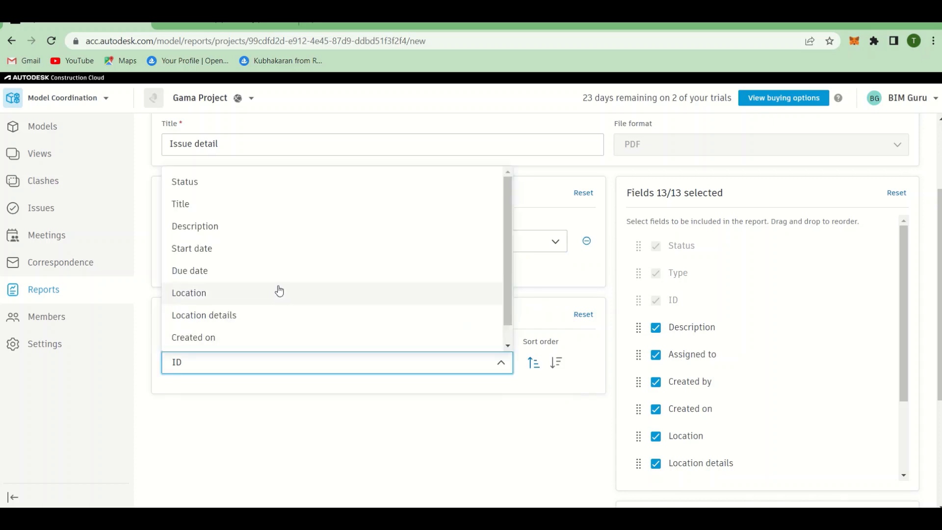
pyautogui.scroll(-1, 271, 343)
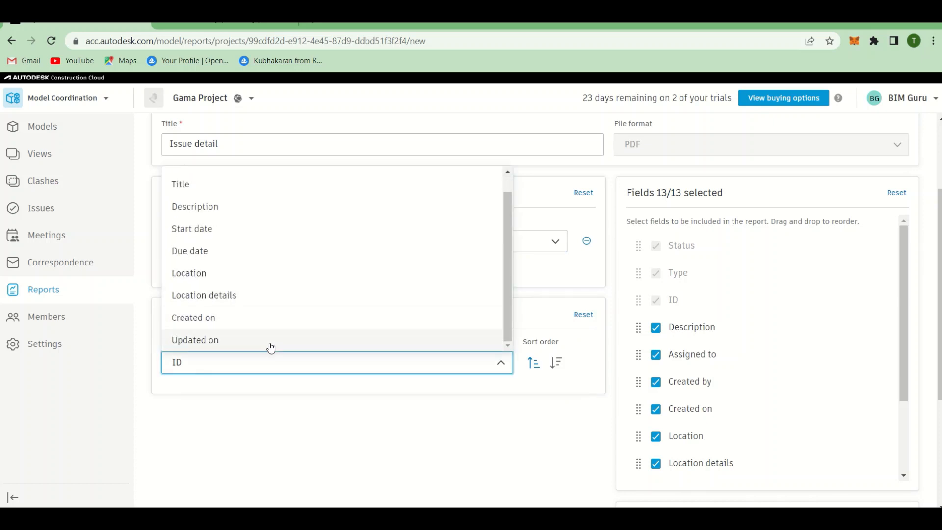
pyautogui.scroll(1, 265, 295)
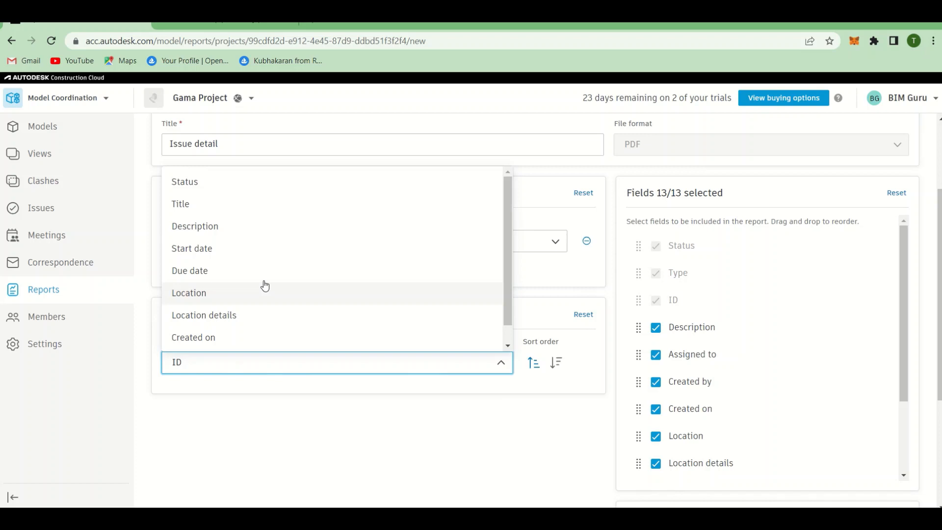
pyautogui.click(251, 184)
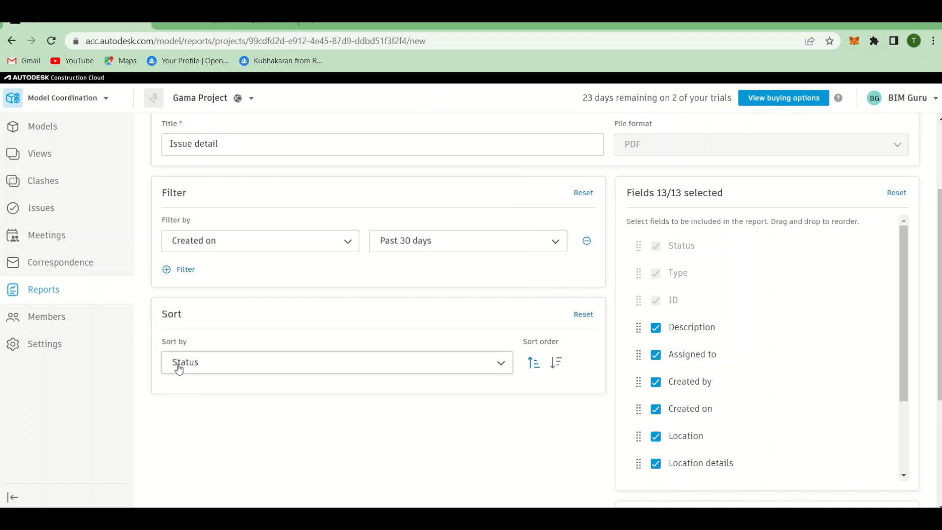
# - Review the fields included in the Issue detail report along with its title, filter and sort settings
pyautogui.scroll(-3, 681, 414)
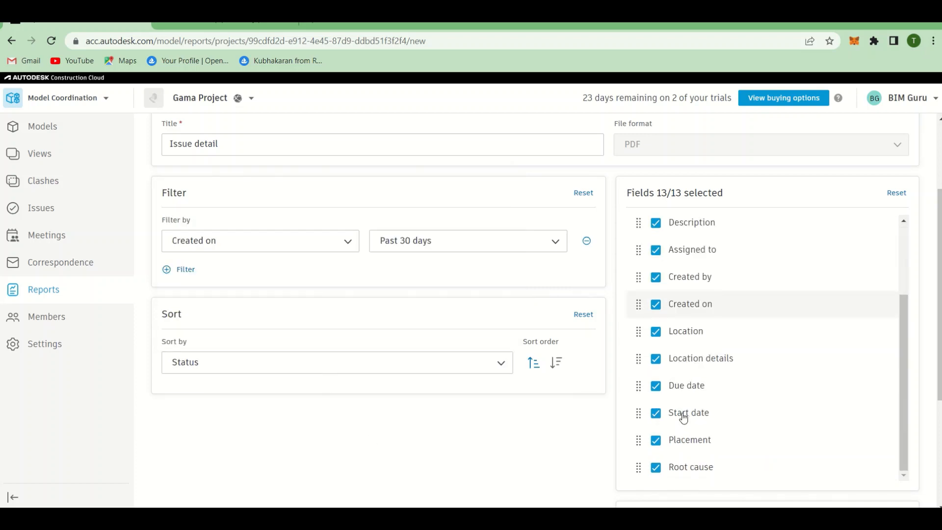
pyautogui.scroll(3, 687, 411)
pyautogui.scroll(2, 687, 411)
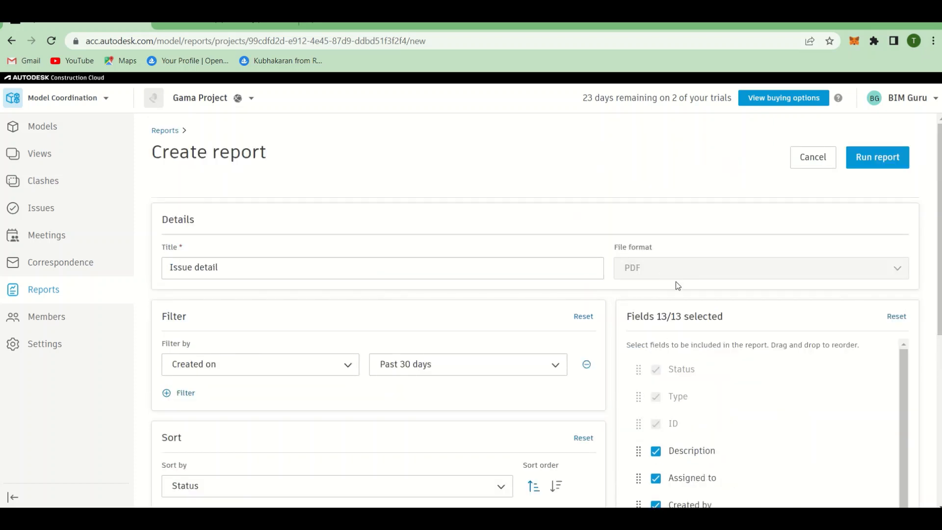
pyautogui.scroll(-6, 678, 286)
pyautogui.scroll(3, 682, 290)
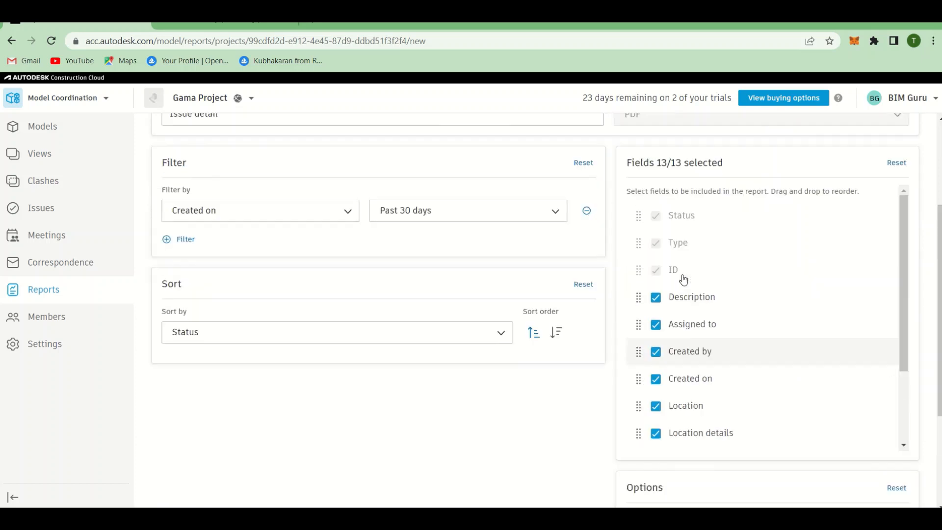
pyautogui.scroll(1, 683, 279)
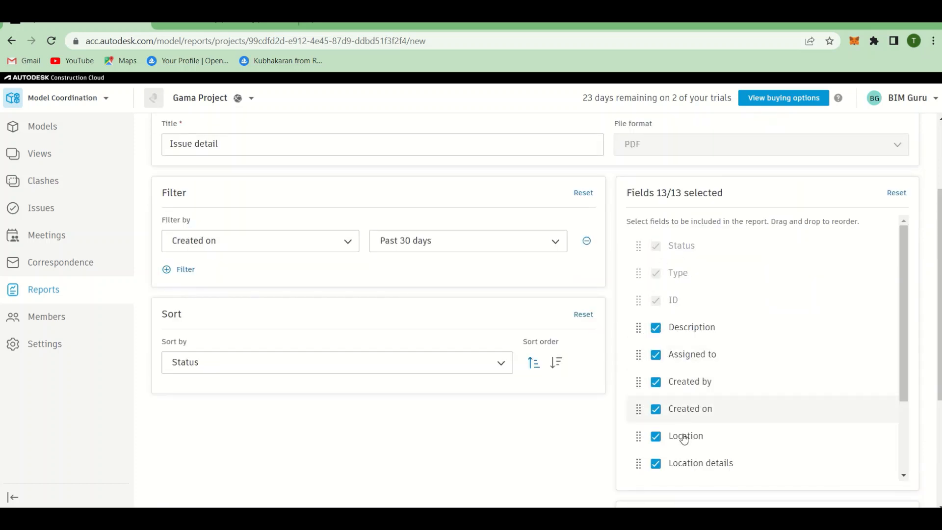
pyautogui.scroll(-2, 685, 435)
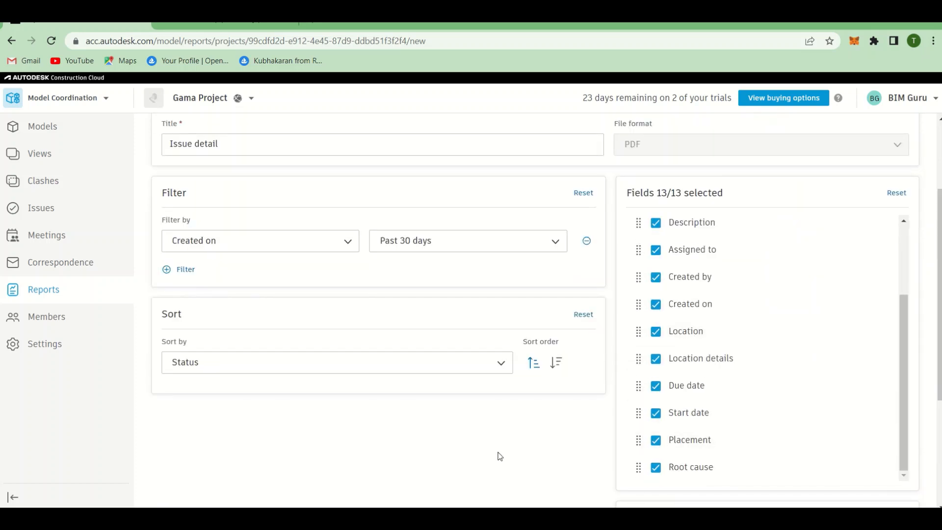
pyautogui.scroll(2, 672, 330)
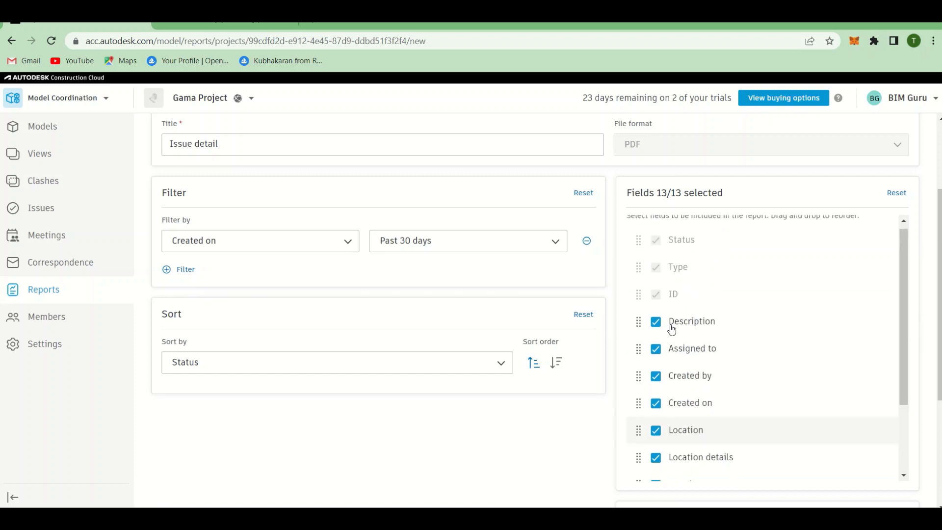
pyautogui.scroll(2, 672, 330)
# - Run the report while saving it as template "Issue detail - 1", and re-save that template from the reports log
pyautogui.click(876, 157)
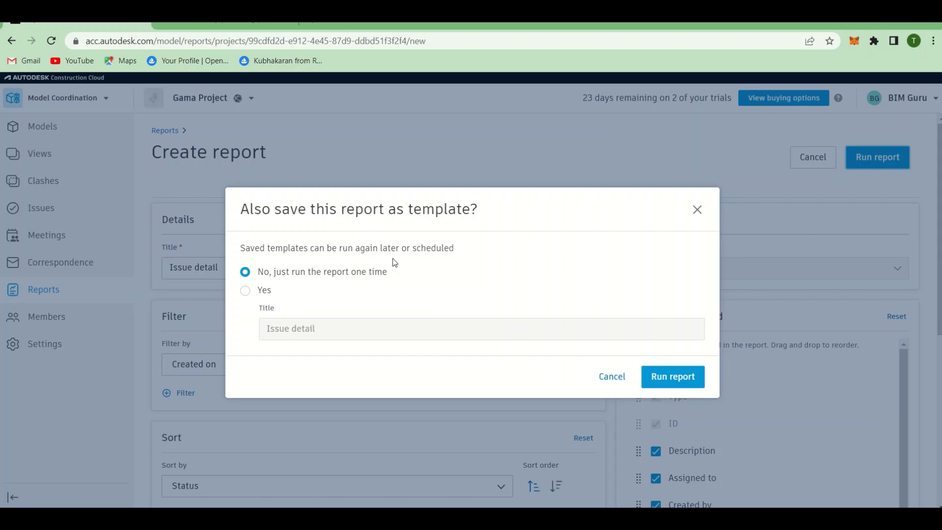
pyautogui.click(265, 291)
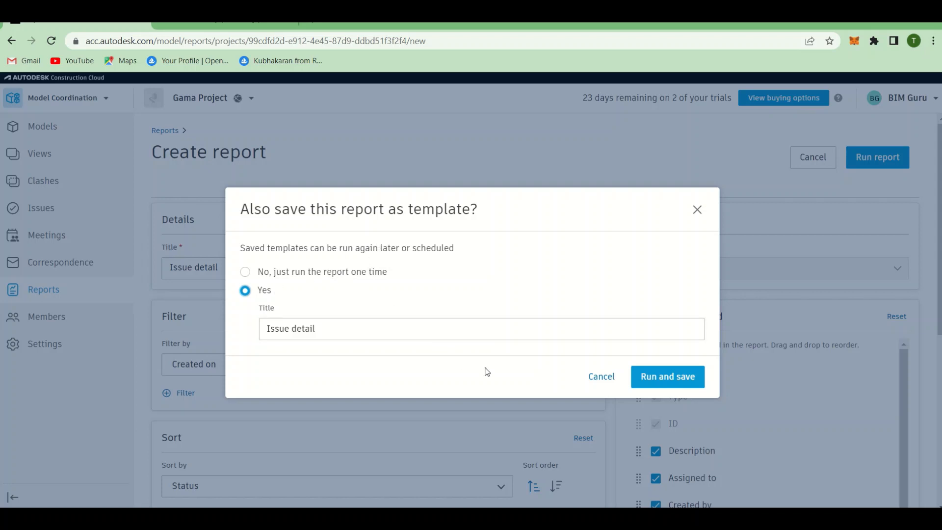
pyautogui.click(445, 327)
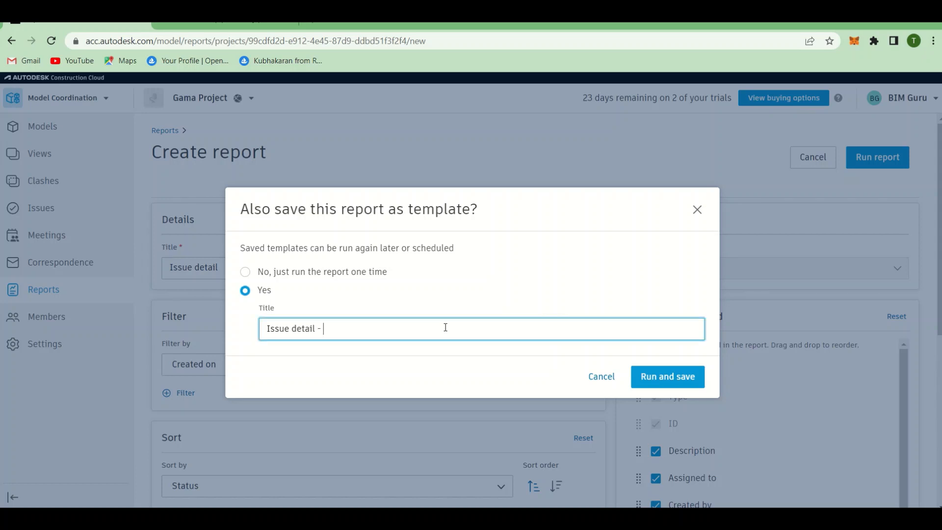
pyautogui.click(687, 374)
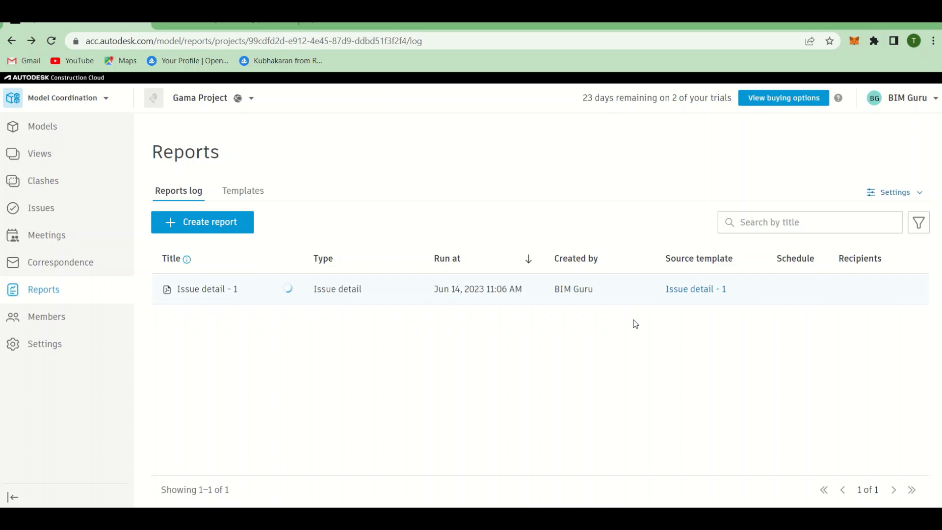
pyautogui.click(679, 293)
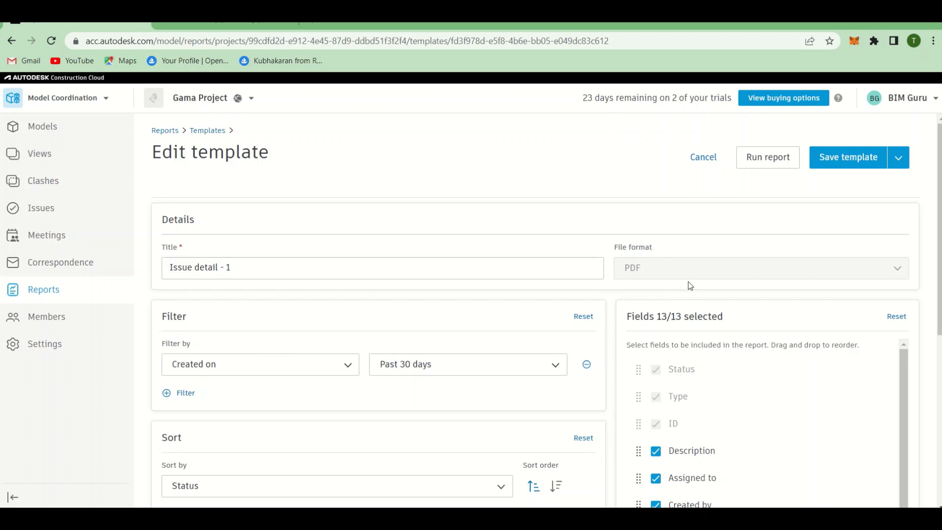
pyautogui.click(849, 158)
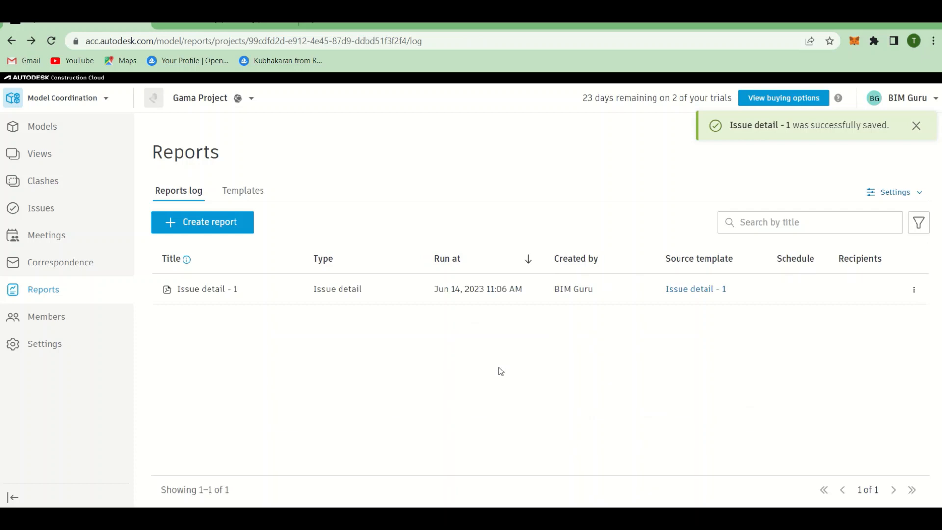
# - Download the Issue detail - 1 report from the reports log and open the PDF
pyautogui.click(221, 292)
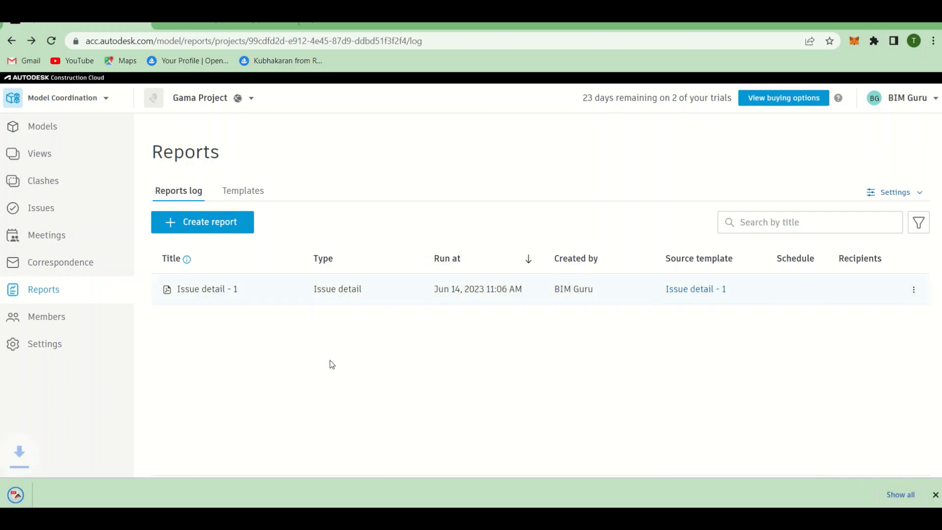
pyautogui.click(129, 497)
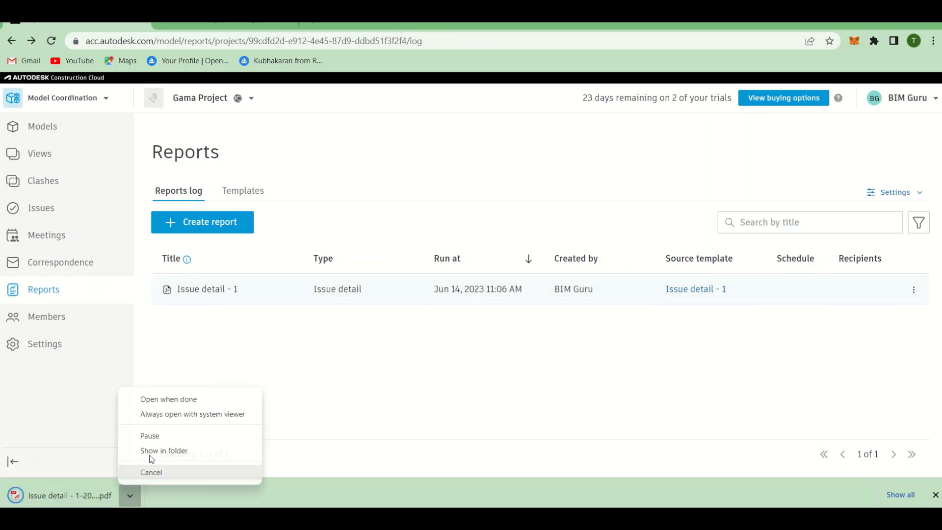
pyautogui.click(160, 403)
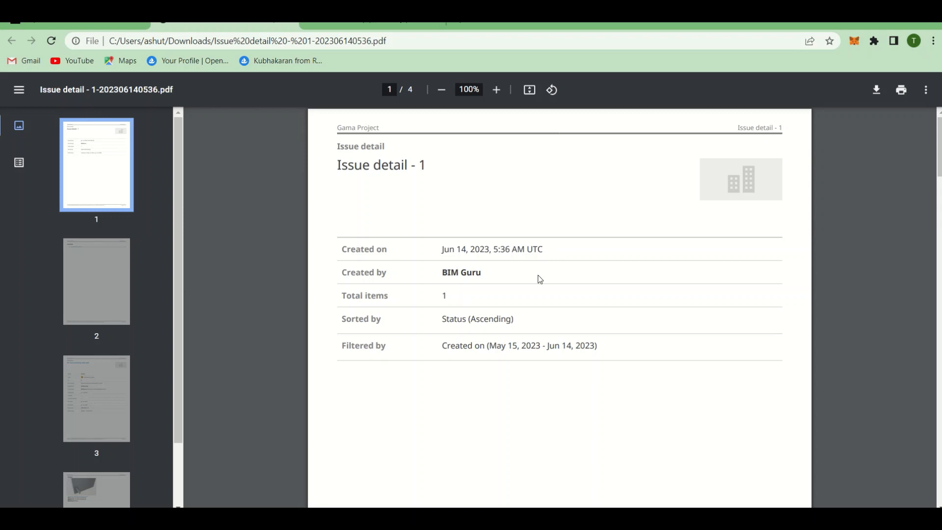
# - Read through the PDF report's summary, contents and the details of the "Duct clashing with wall" issue
pyautogui.scroll(-1, 505, 260)
pyautogui.scroll(1, 426, 206)
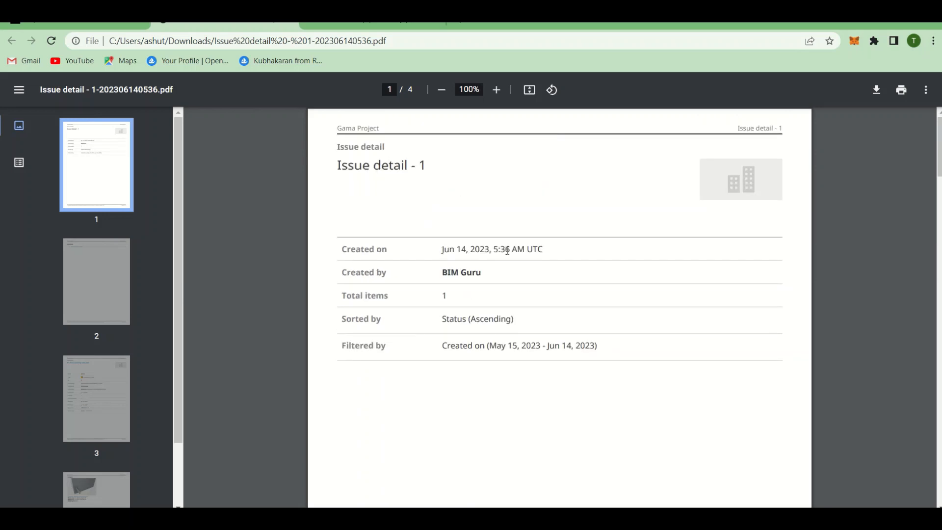
pyautogui.scroll(-10, 486, 253)
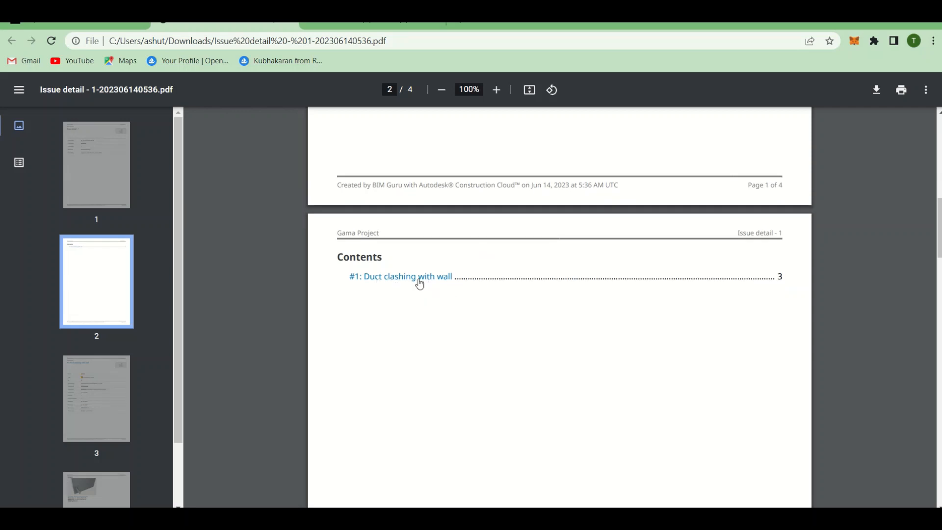
pyautogui.click(420, 277)
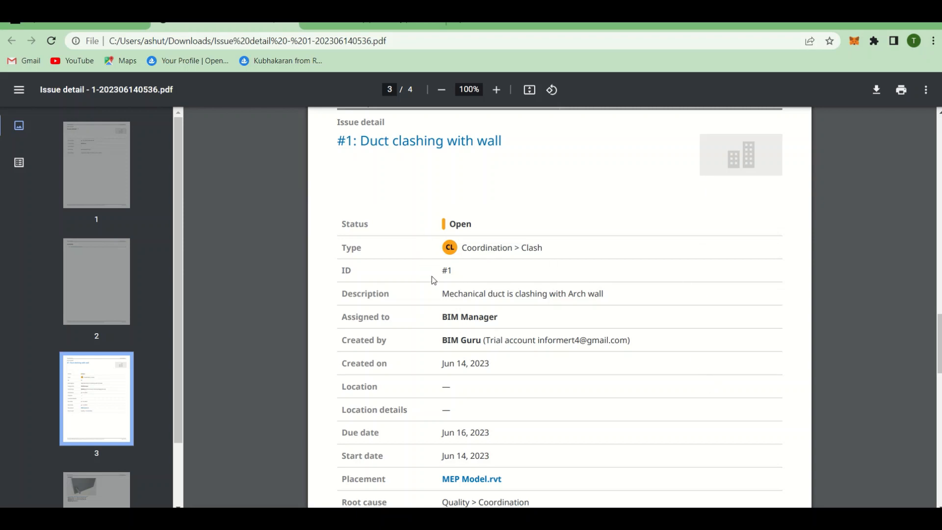
pyautogui.tripleClick(467, 318)
pyautogui.click(541, 334)
pyautogui.scroll(-3, 444, 279)
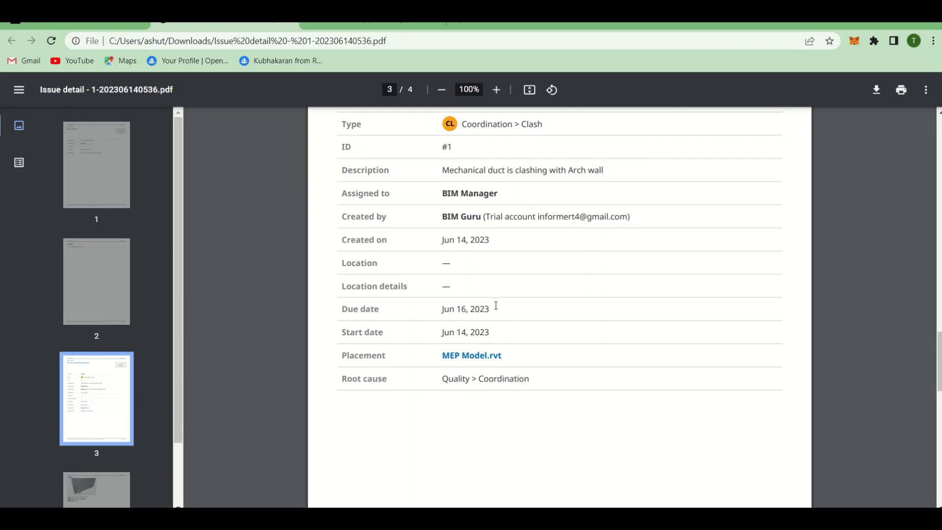
pyautogui.scroll(-10, 506, 373)
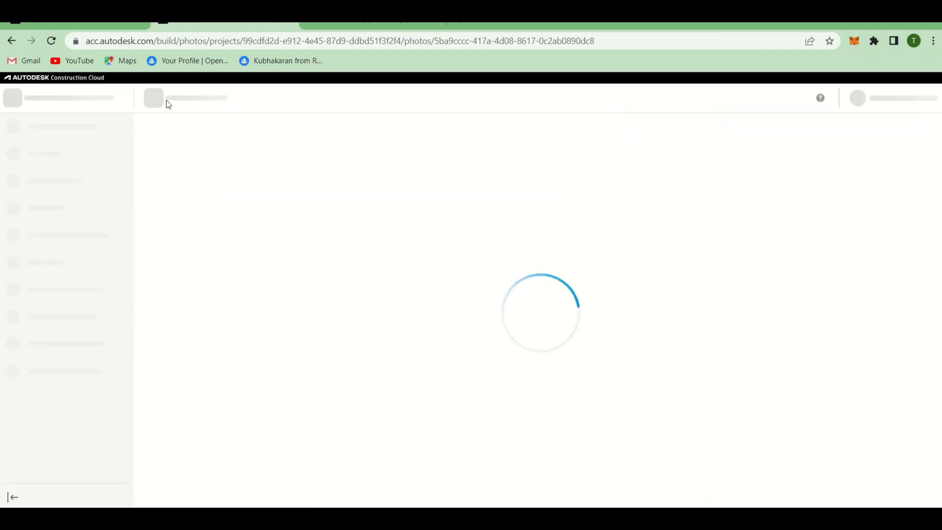
# - Return to Model Coordination and save view A to Docs in the MEP folder under WIP
pyautogui.click(130, 29)
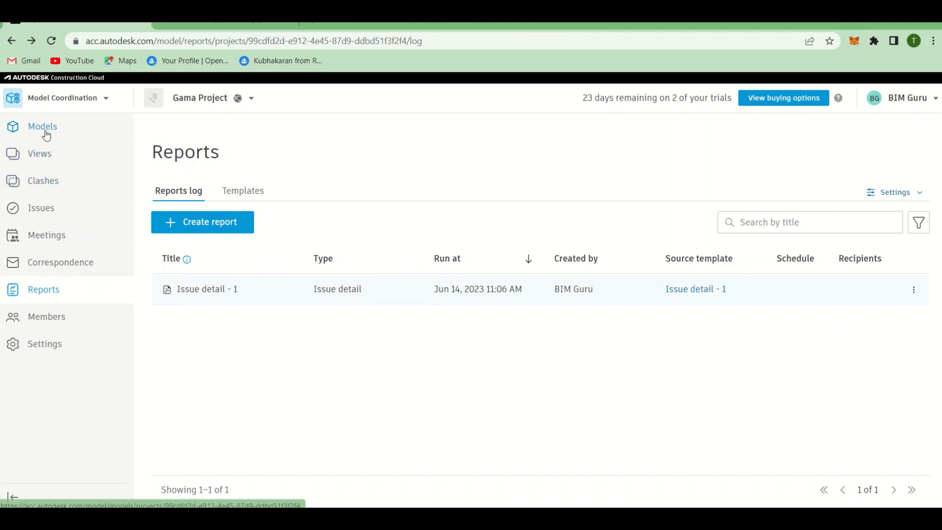
pyautogui.click(42, 156)
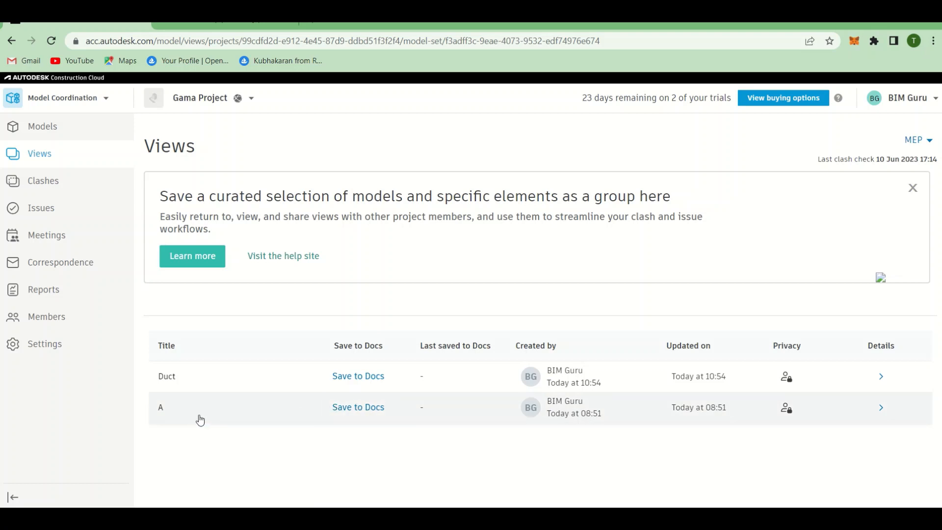
pyautogui.click(375, 408)
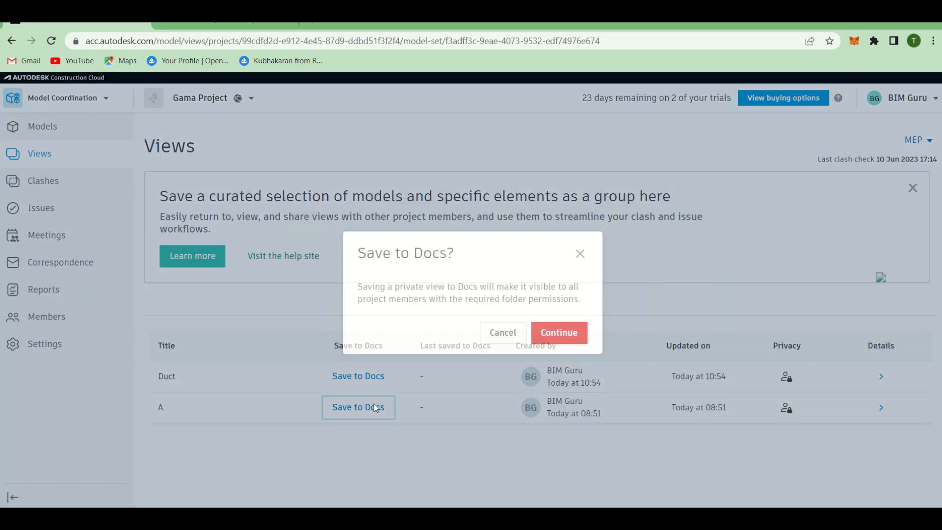
pyautogui.press('Return')
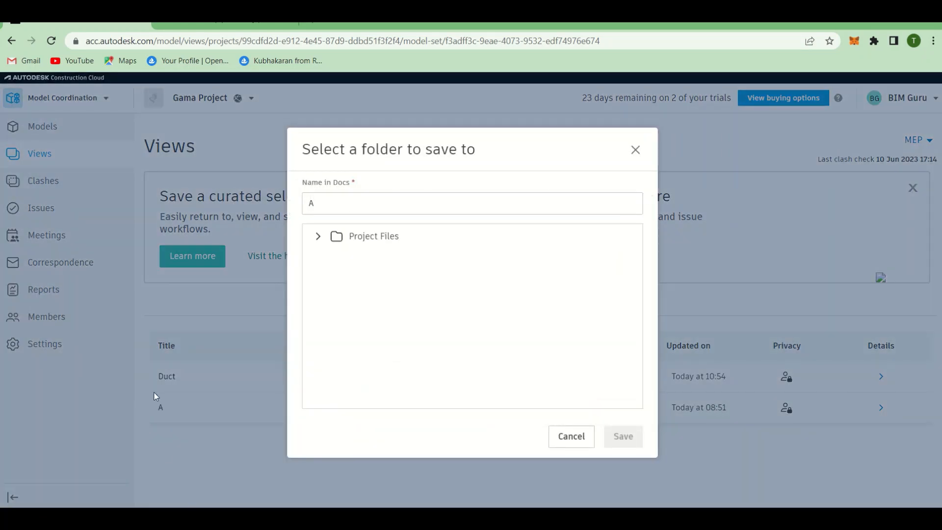
pyautogui.click(318, 237)
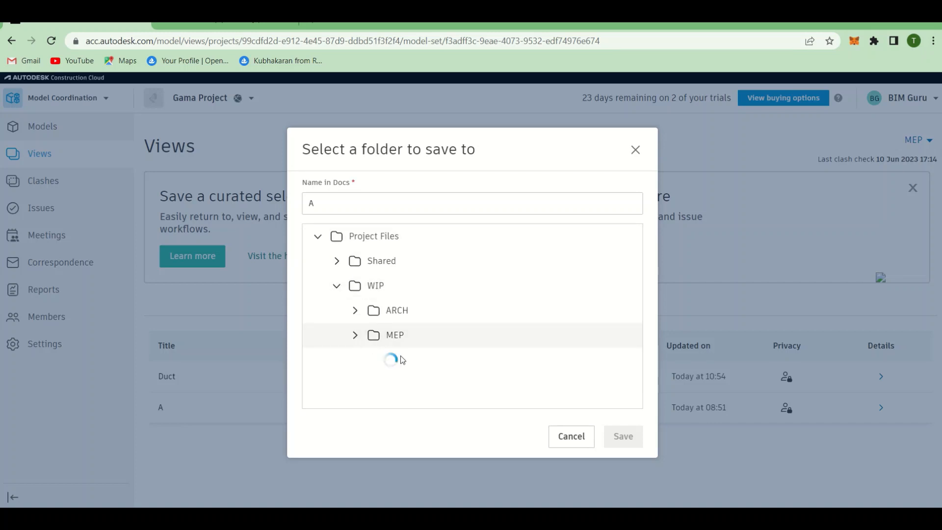
pyautogui.click(392, 343)
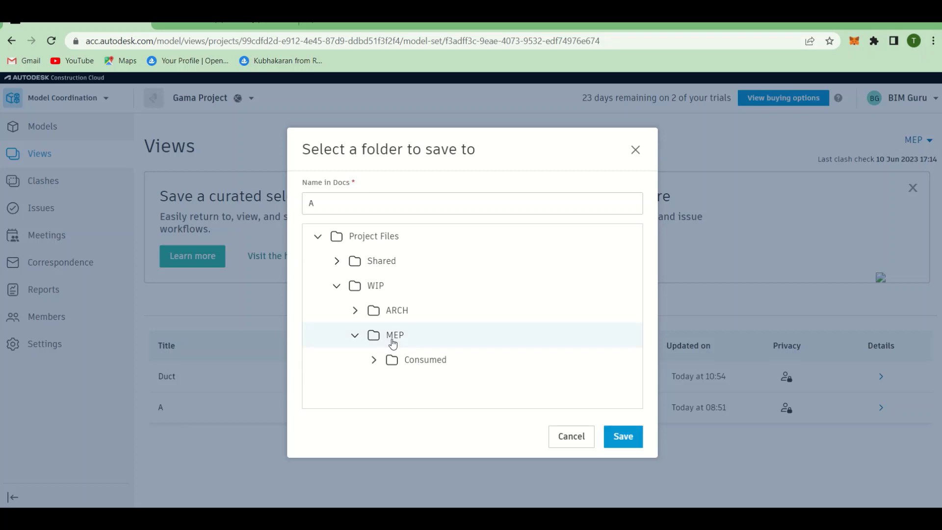
pyautogui.click(622, 436)
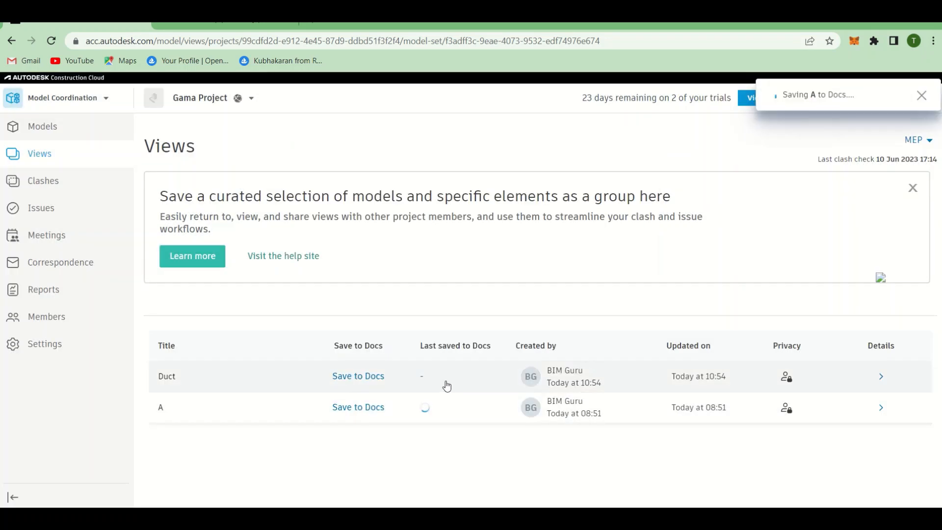
# - Switch to Docs and check the MEP folder under WIP for the saved view A
pyautogui.click(50, 108)
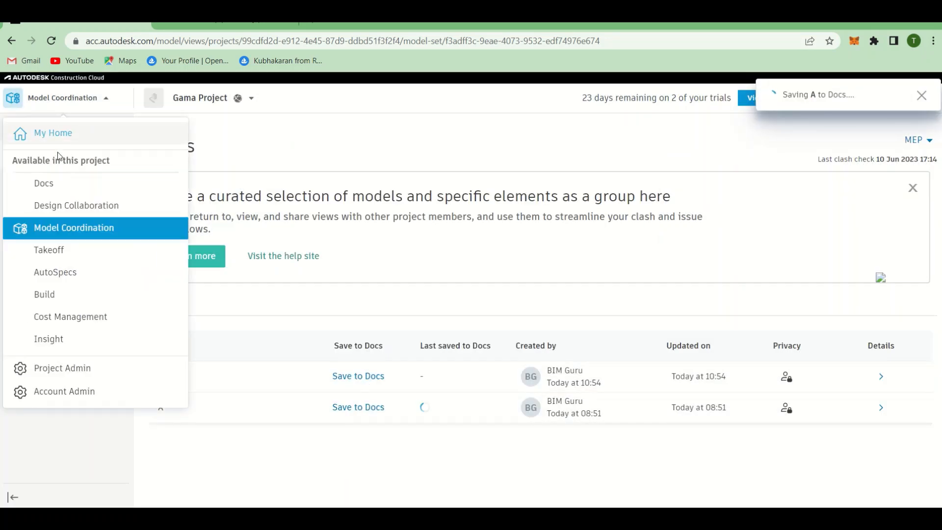
pyautogui.click(57, 188)
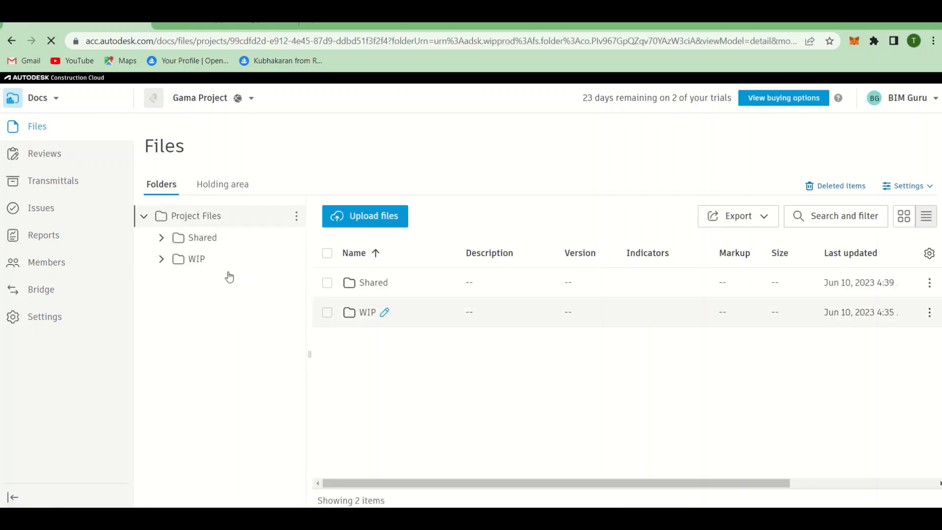
pyautogui.click(180, 260)
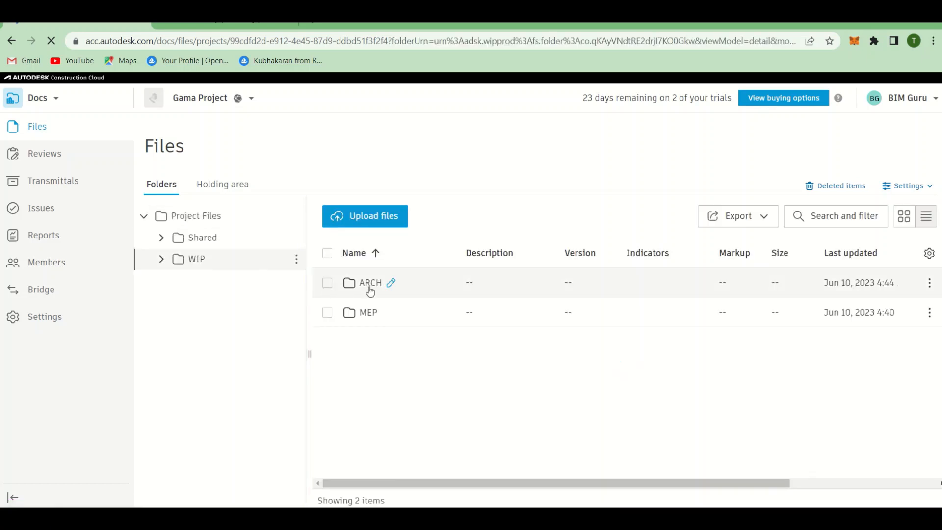
pyautogui.click(377, 313)
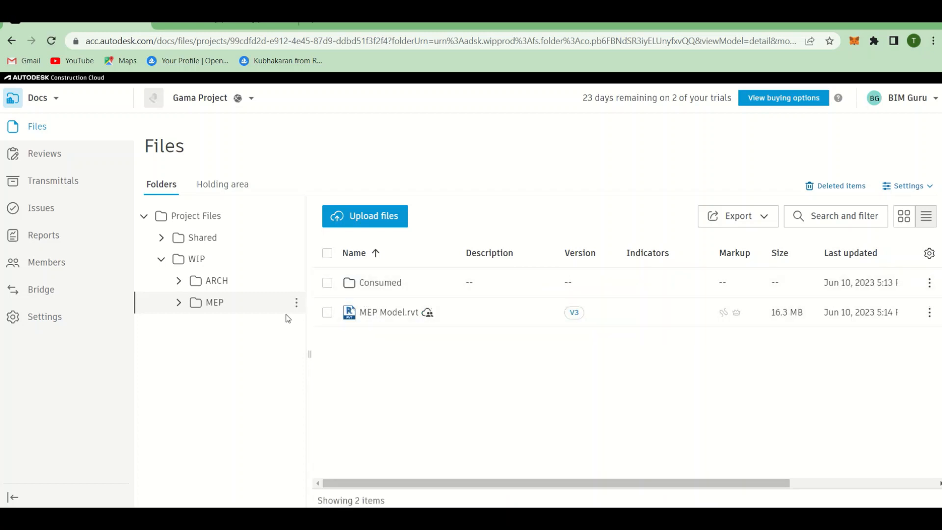
pyautogui.click(178, 302)
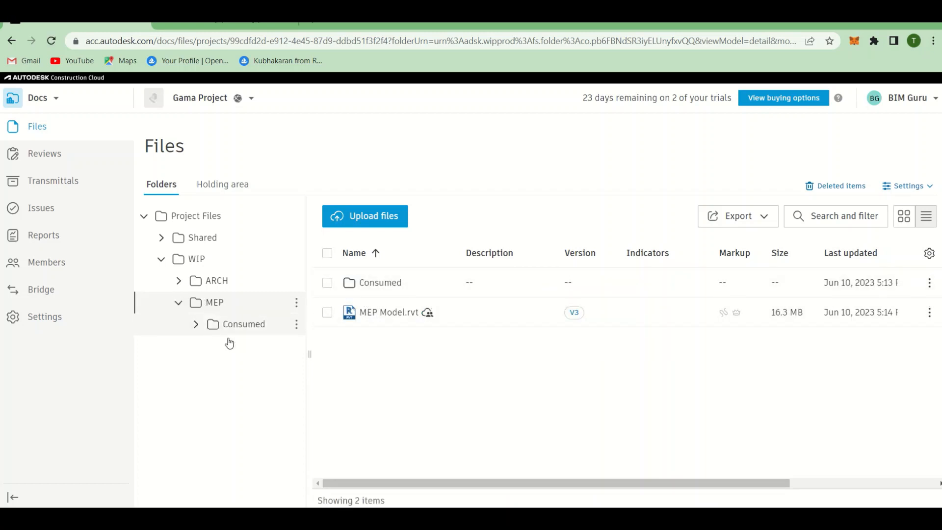
pyautogui.click(220, 24)
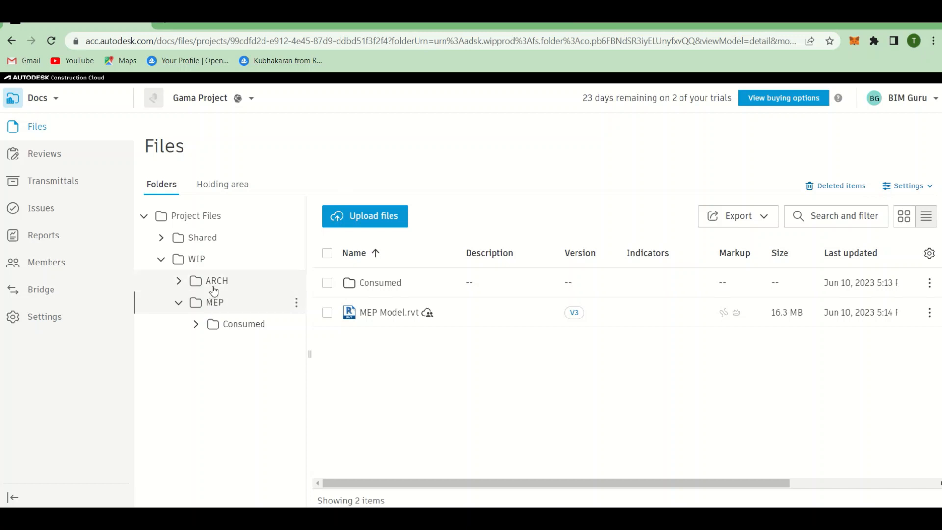
pyautogui.click(194, 260)
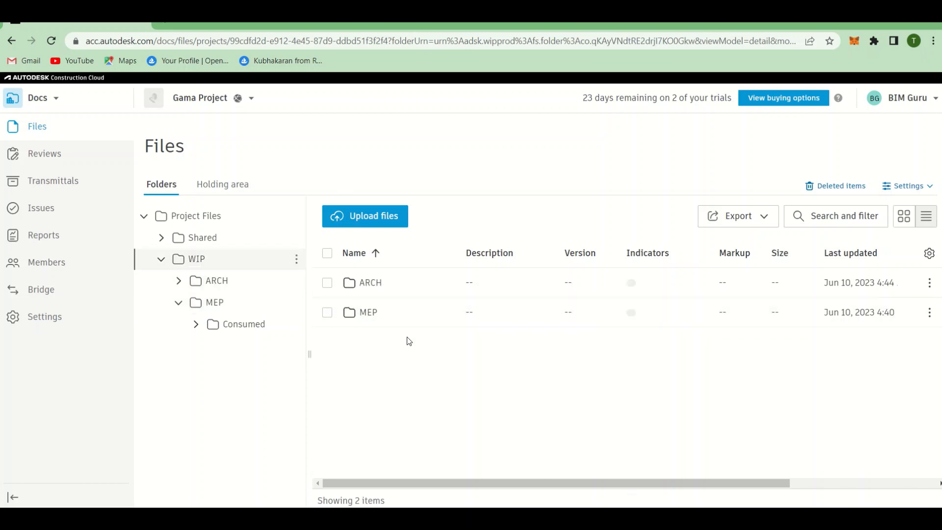
pyautogui.click(362, 316)
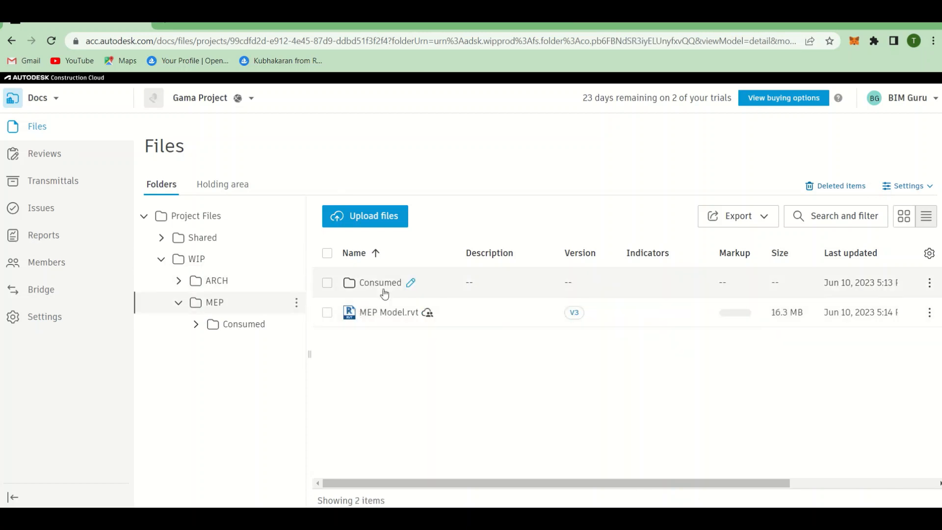
# - Refresh the MEP folder, open the saved view A to examine its model in 3D, and close the viewer
pyautogui.click(56, 42)
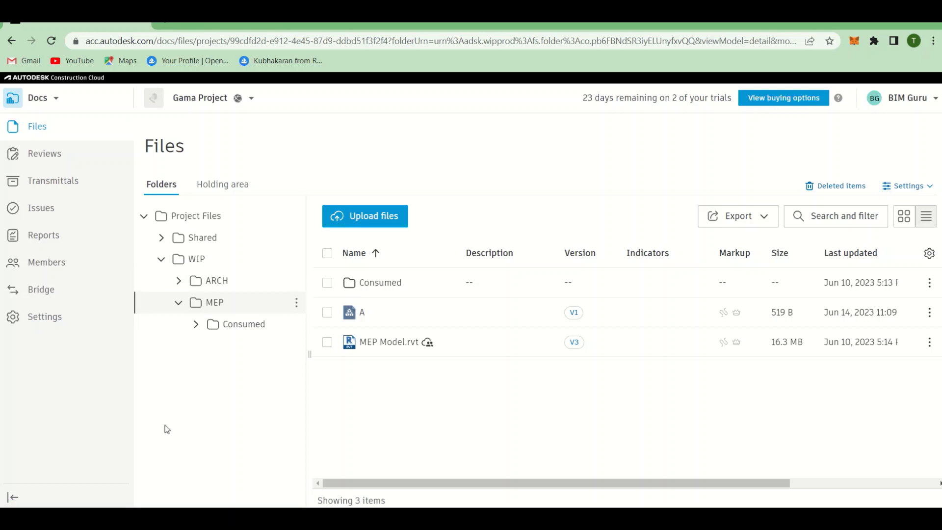
pyautogui.click(351, 316)
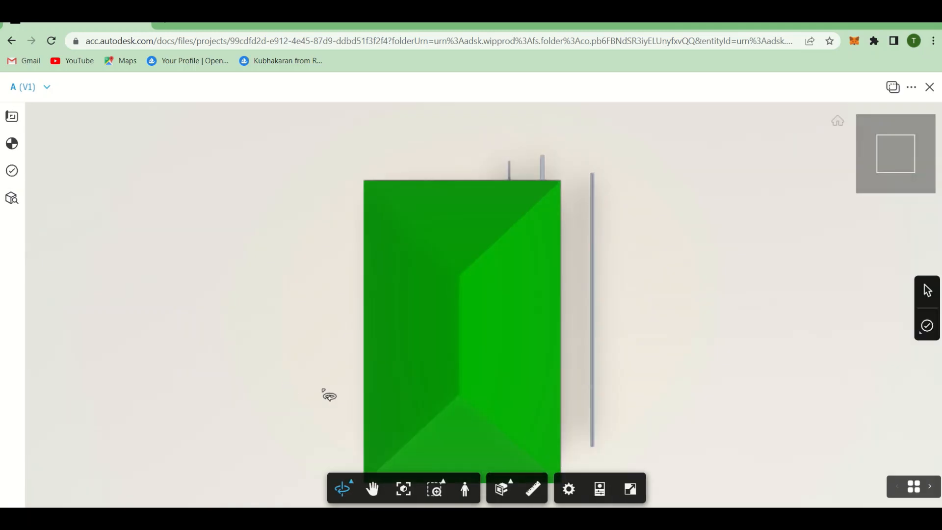
pyautogui.moveTo(329, 396); pyautogui.dragTo(740, 264)
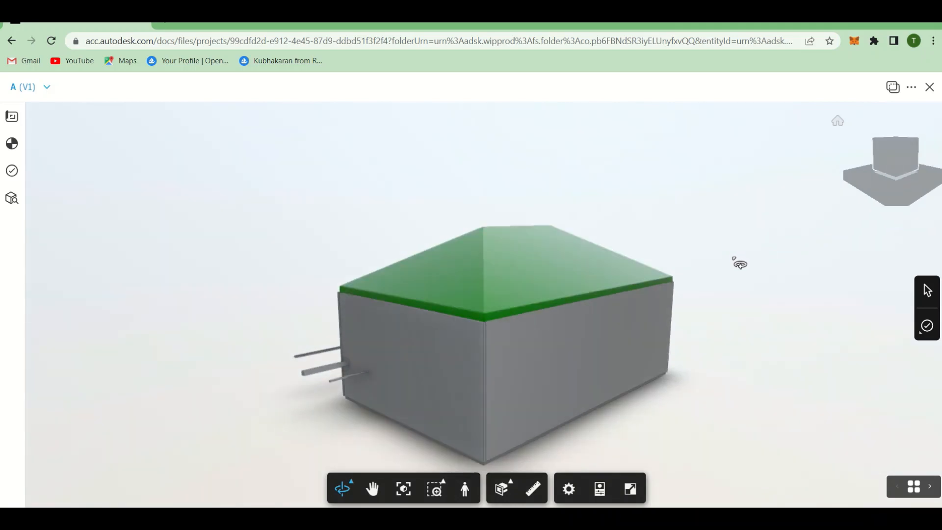
pyautogui.click(43, 92)
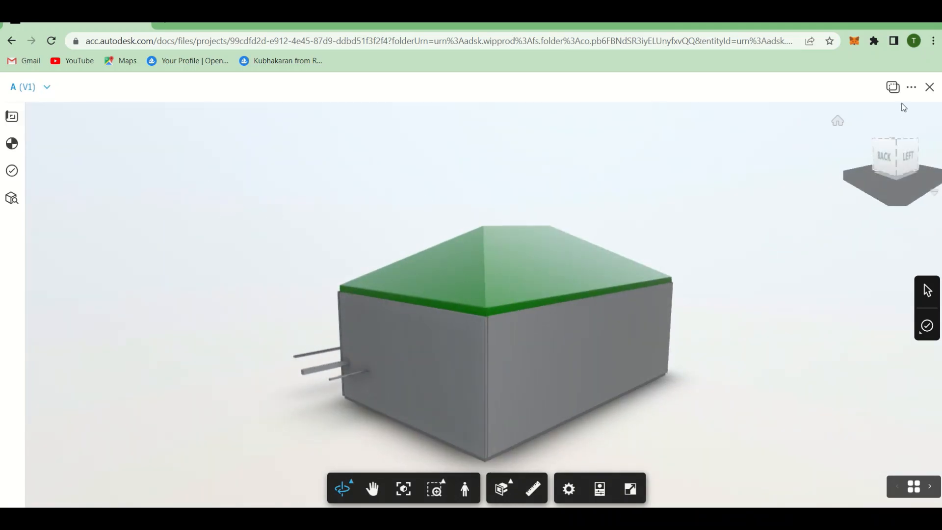
pyautogui.click(930, 87)
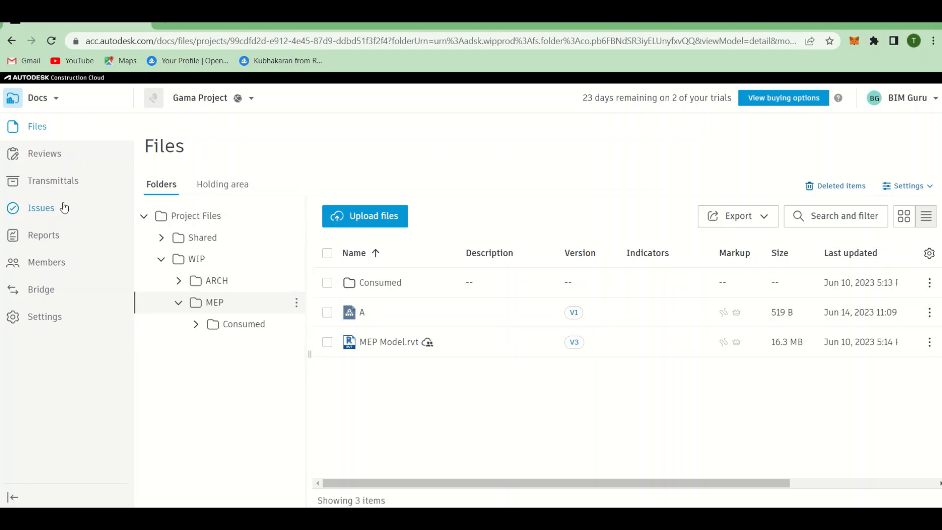
# - Switch to Model Coordination and examine the model and view filter options for the active clashes
pyautogui.click(53, 102)
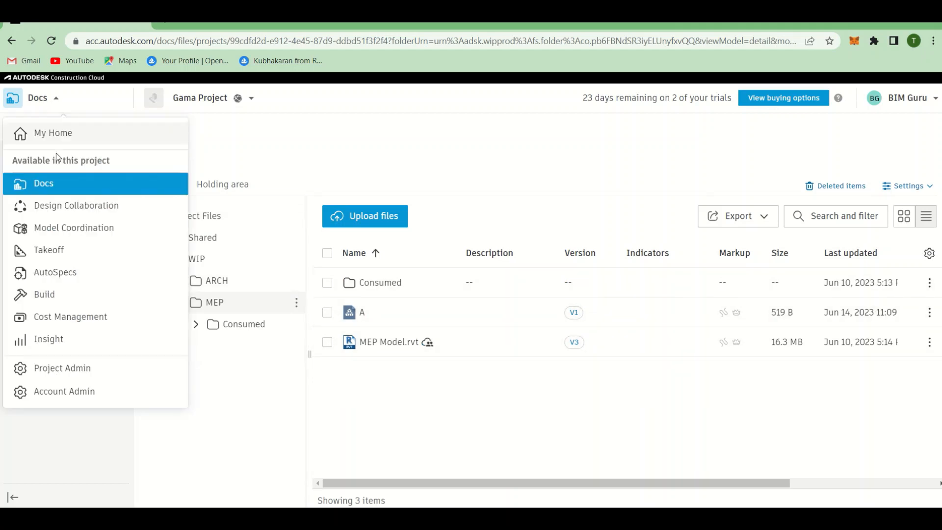
pyautogui.click(73, 228)
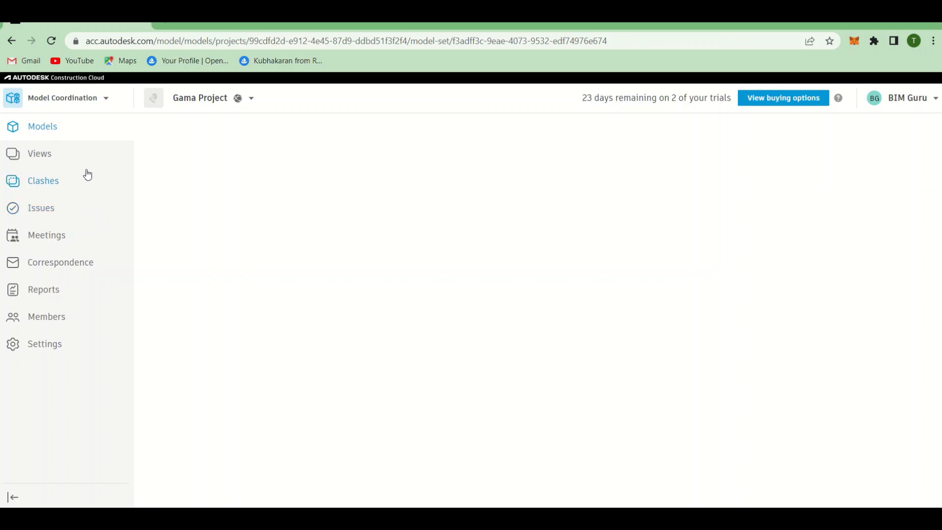
pyautogui.click(44, 181)
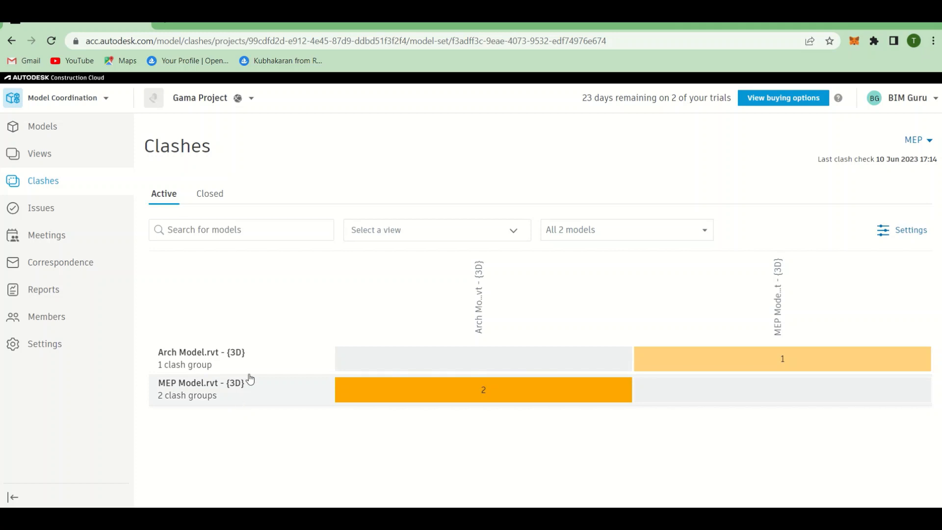
pyautogui.click(647, 234)
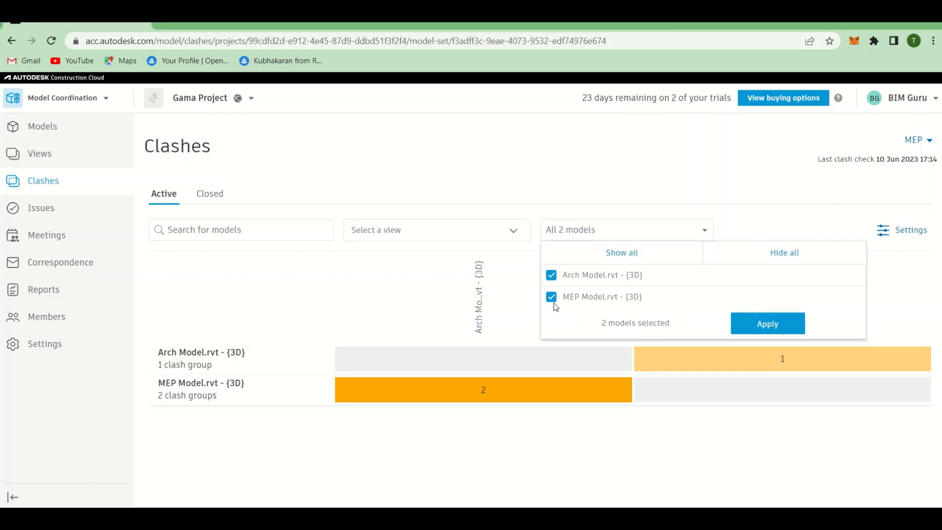
pyautogui.click(367, 235)
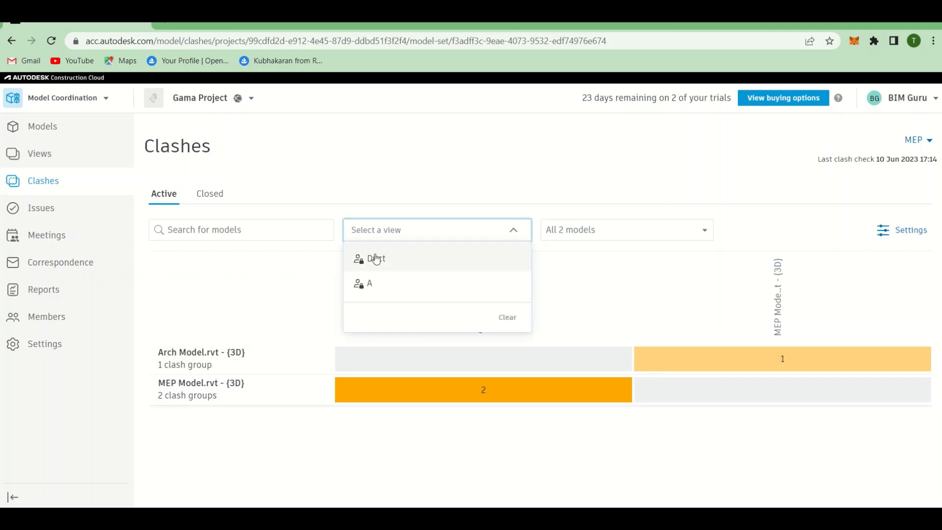
pyautogui.click(284, 229)
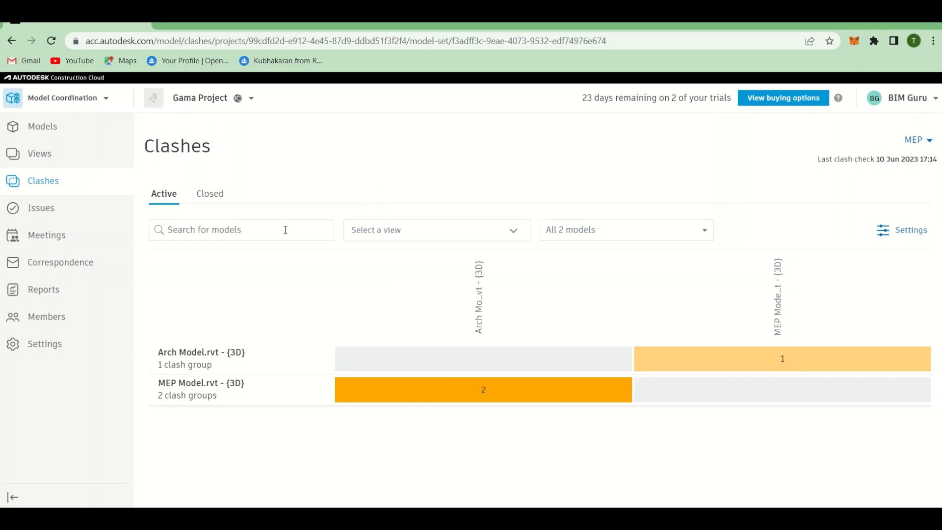
pyautogui.click(412, 235)
pyautogui.click(315, 231)
# - Open the "Duct clashing with wall" issue from the project's issues and read through its details
pyautogui.click(85, 211)
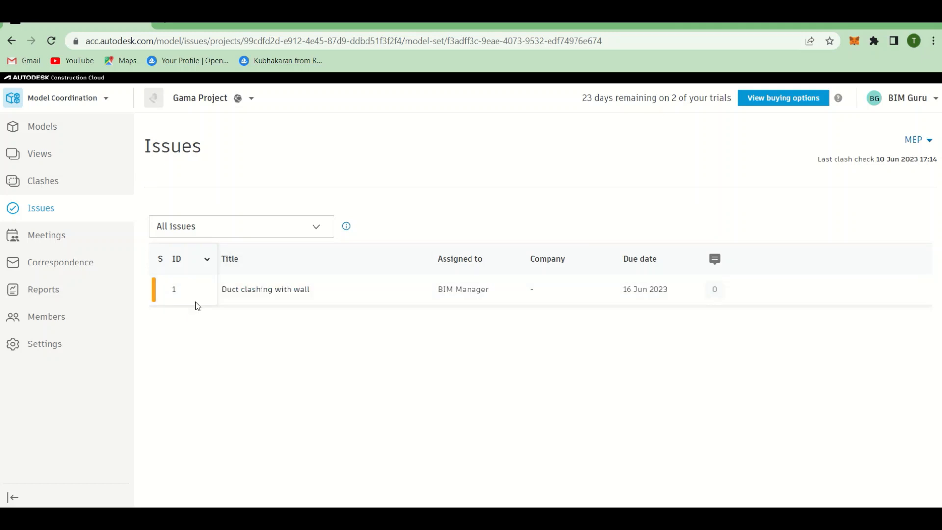
pyautogui.click(246, 294)
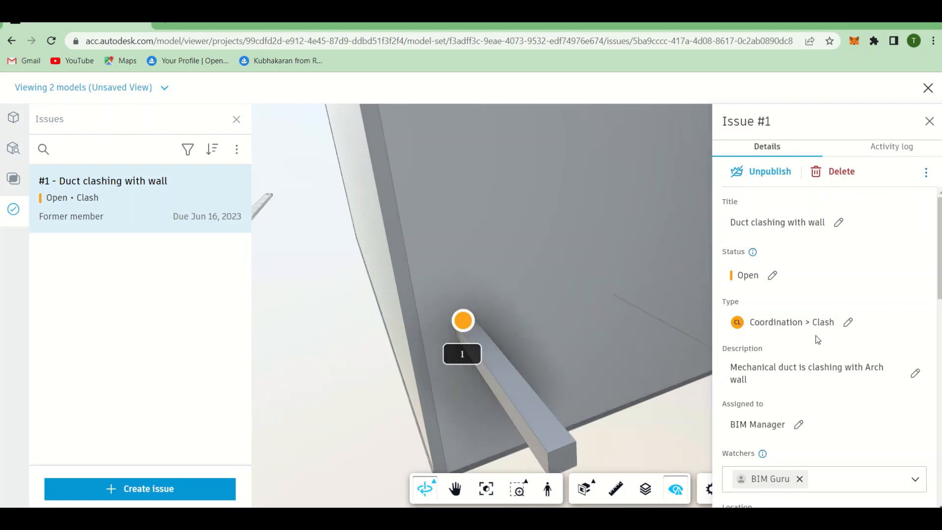
pyautogui.scroll(-2, 805, 402)
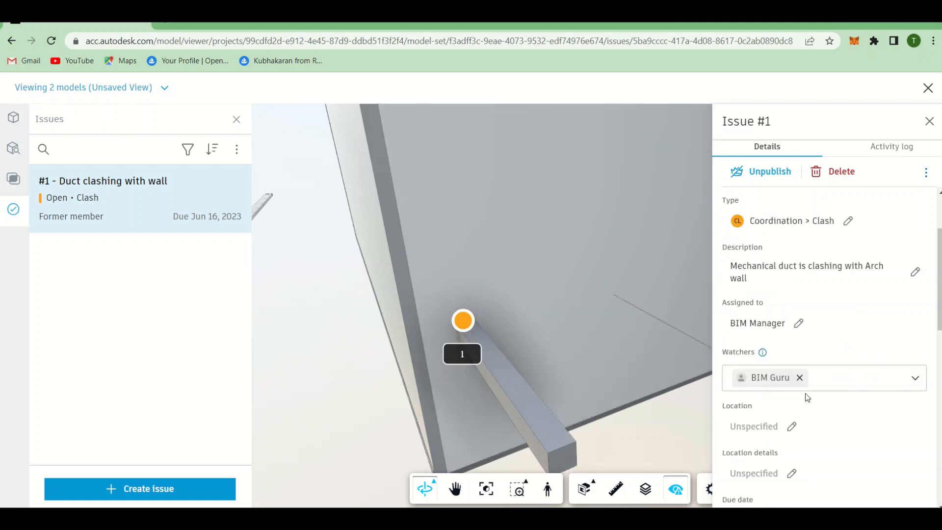
pyautogui.scroll(-3, 823, 368)
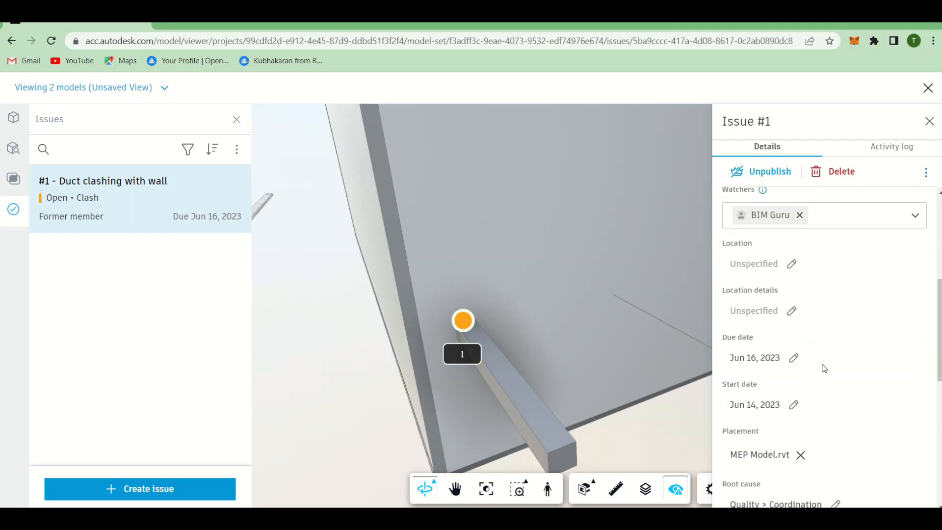
pyautogui.scroll(-3, 823, 368)
pyautogui.scroll(9, 823, 367)
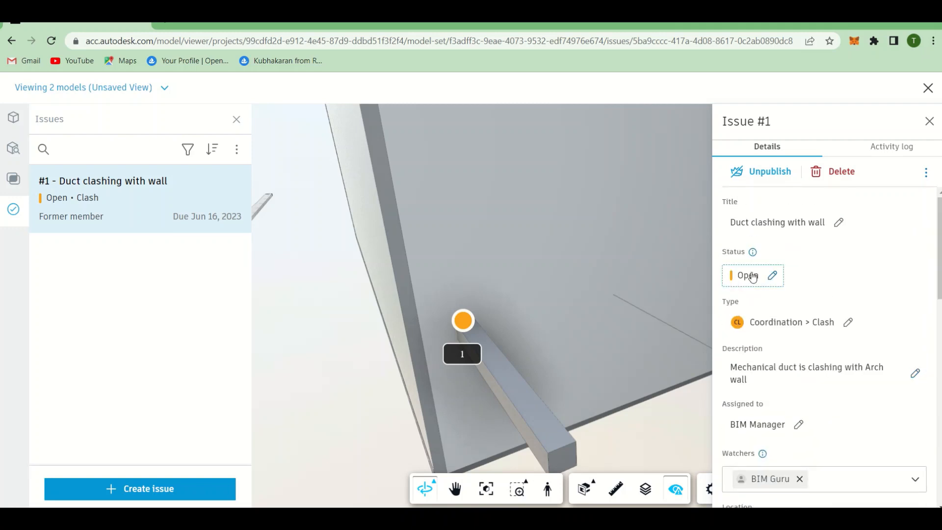
# - Examine the status and assignee choices available for the "Duct clashing with wall" issue, keeping Open and BIM Manager
pyautogui.click(768, 276)
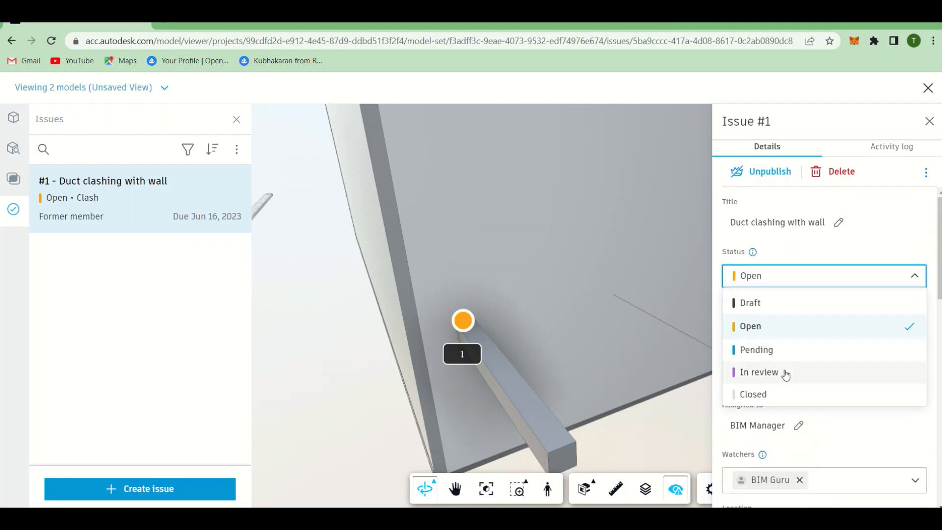
pyautogui.scroll(-1, 786, 375)
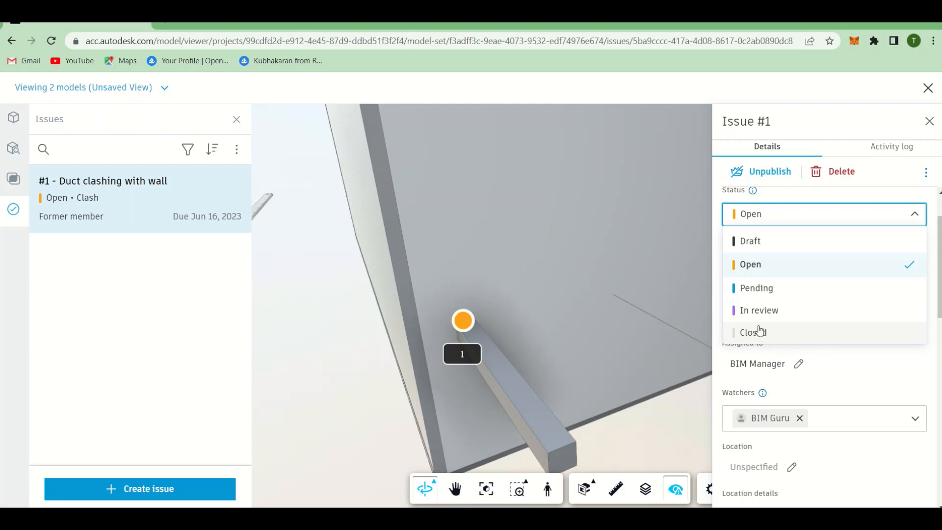
pyautogui.scroll(1, 760, 330)
pyautogui.click(856, 255)
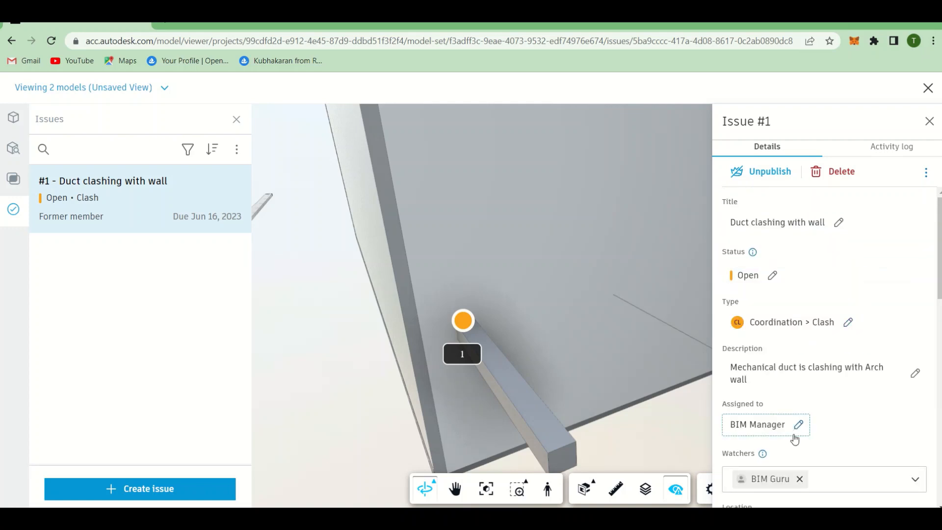
pyautogui.click(778, 431)
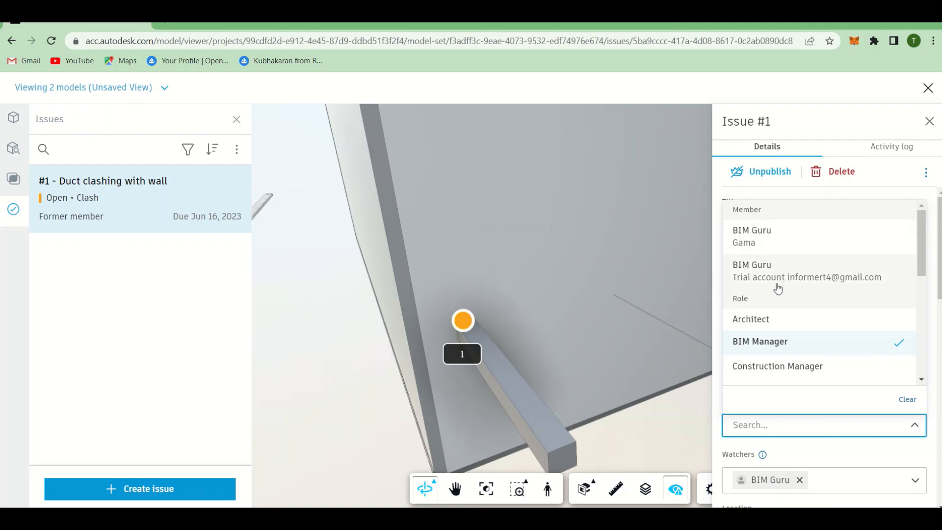
pyautogui.click(698, 441)
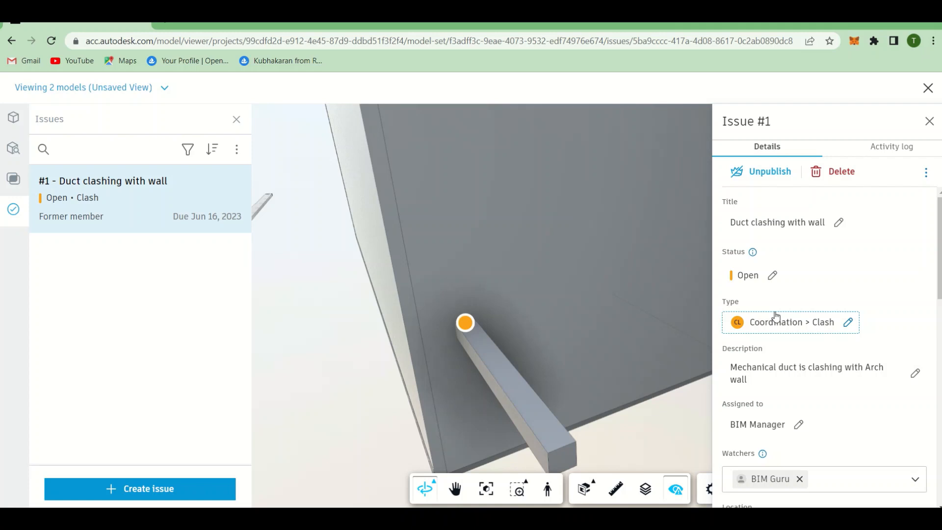
# - Check the status options of the "Duct clashing with wall" issue and return to the project's Issues list
pyautogui.click(772, 278)
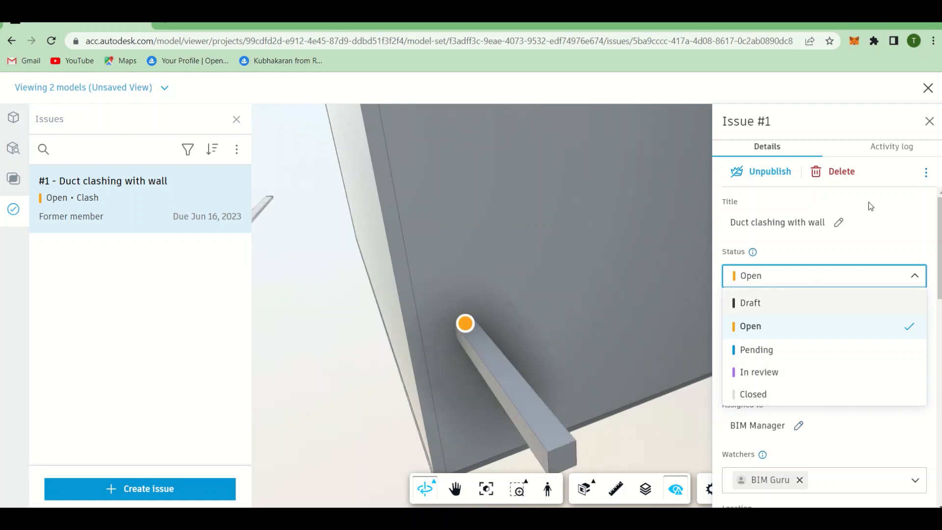
pyautogui.click(929, 122)
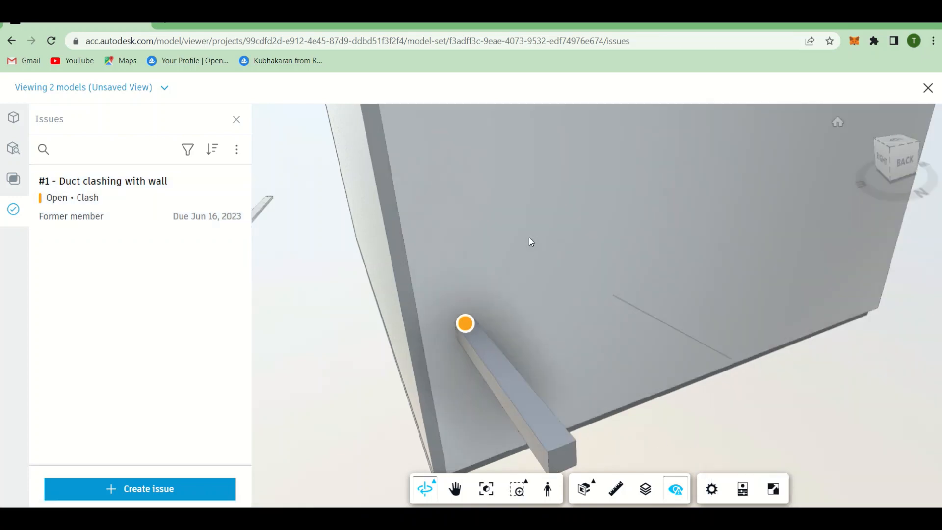
pyautogui.click(928, 88)
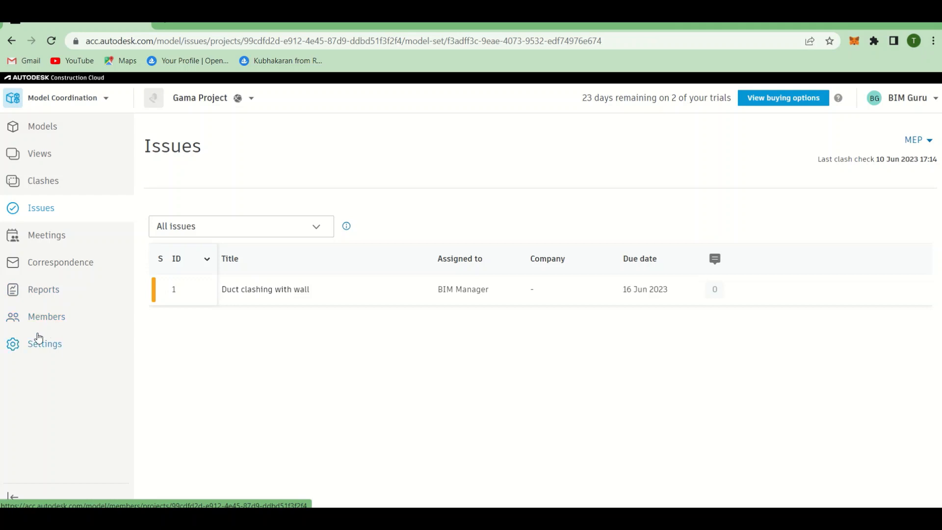
# - Switch the Gama Project from Model Coordination to the Takeoff module
pyautogui.click(92, 106)
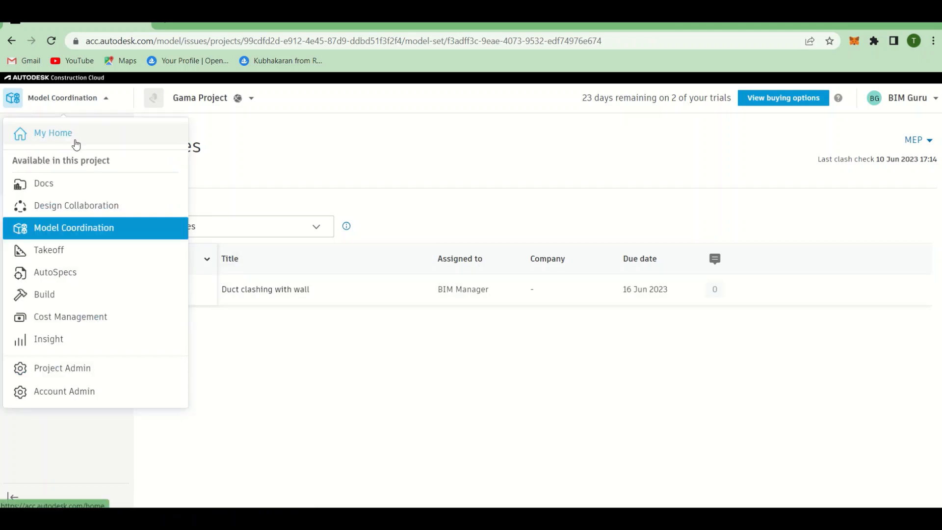
pyautogui.click(68, 261)
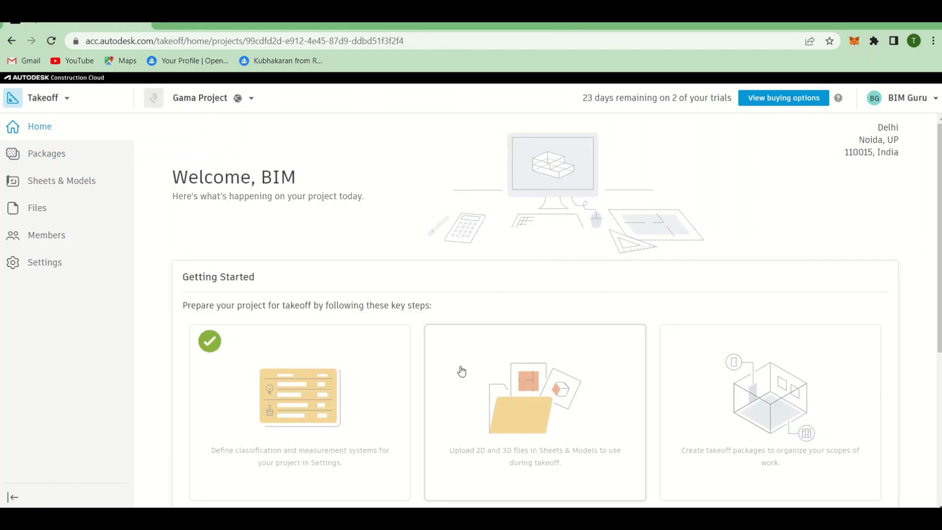
pyautogui.click(44, 98)
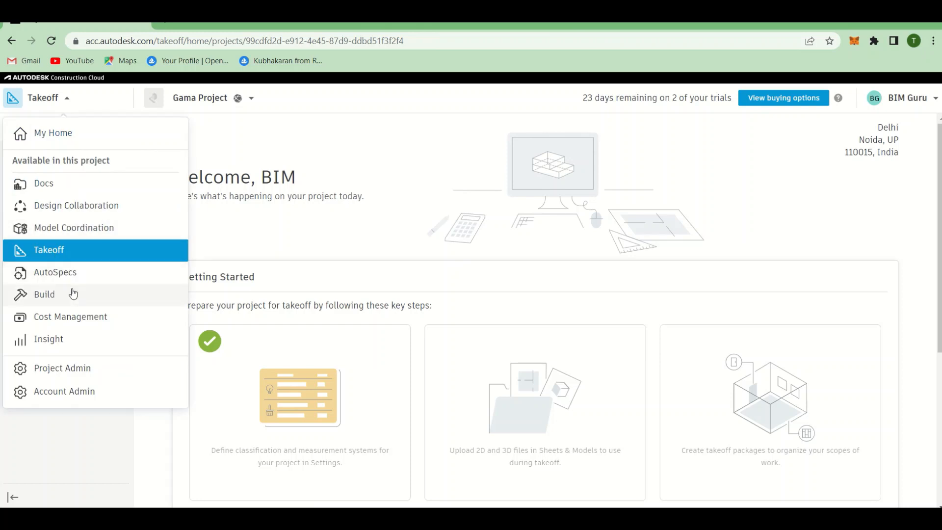
pyautogui.click(62, 97)
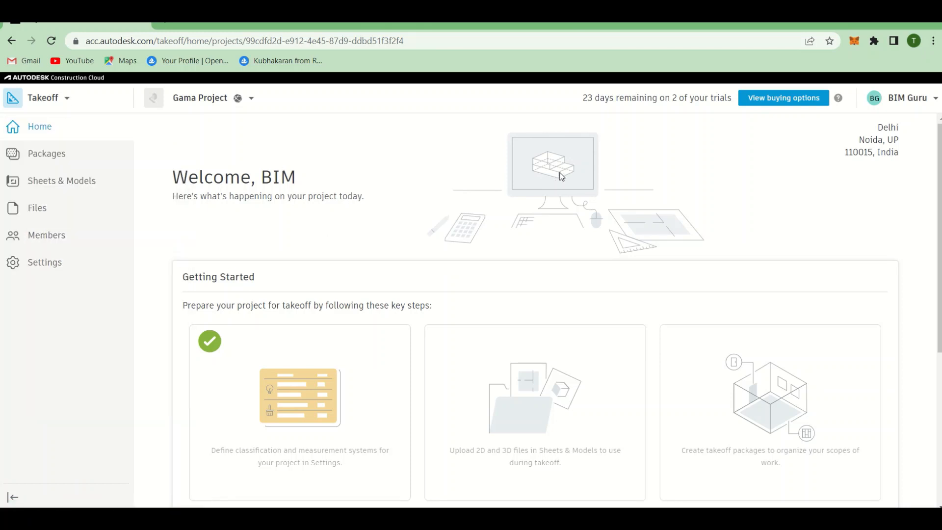
# - Examine the Takeoff home page's Getting Started steps, recent sheets and models, and recent takeoff packages
pyautogui.scroll(-2, 561, 175)
pyautogui.scroll(2, 559, 174)
pyautogui.scroll(-3, 270, 363)
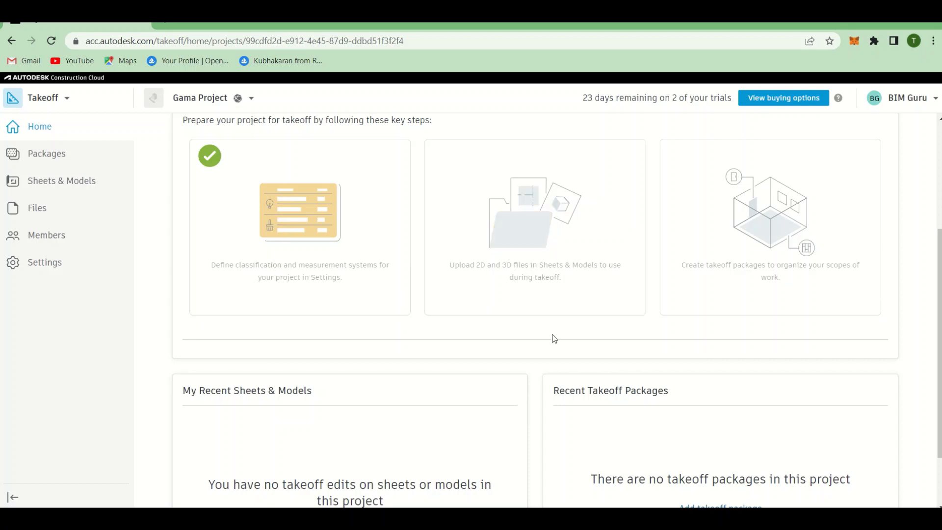
pyautogui.scroll(1, 593, 280)
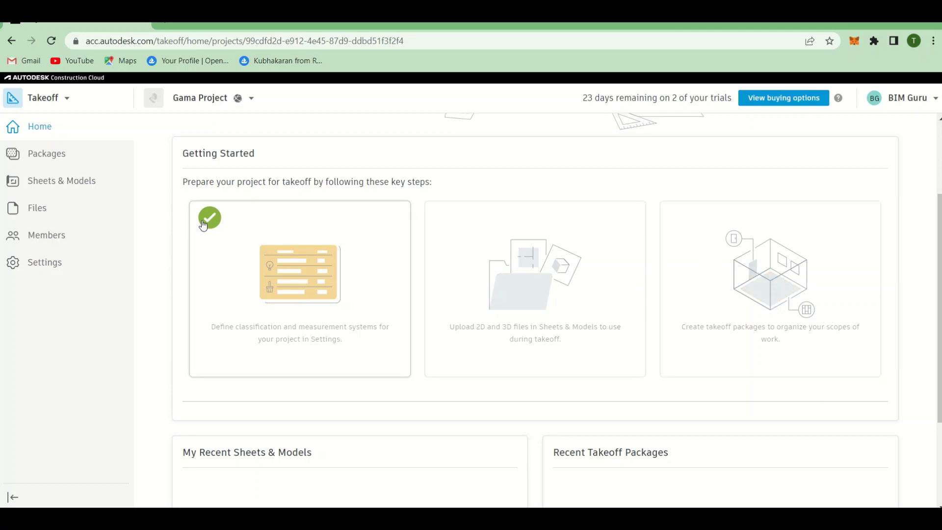
pyautogui.scroll(1, 183, 232)
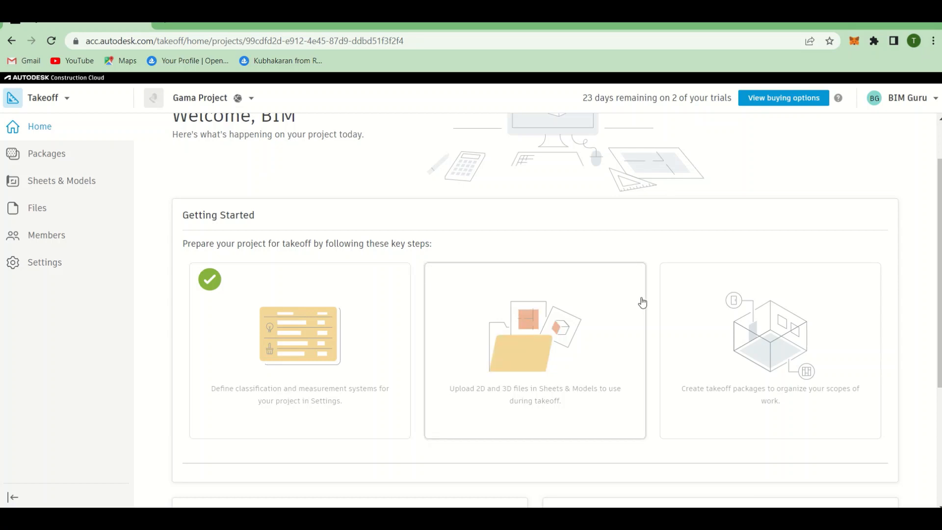
pyautogui.scroll(2, 294, 338)
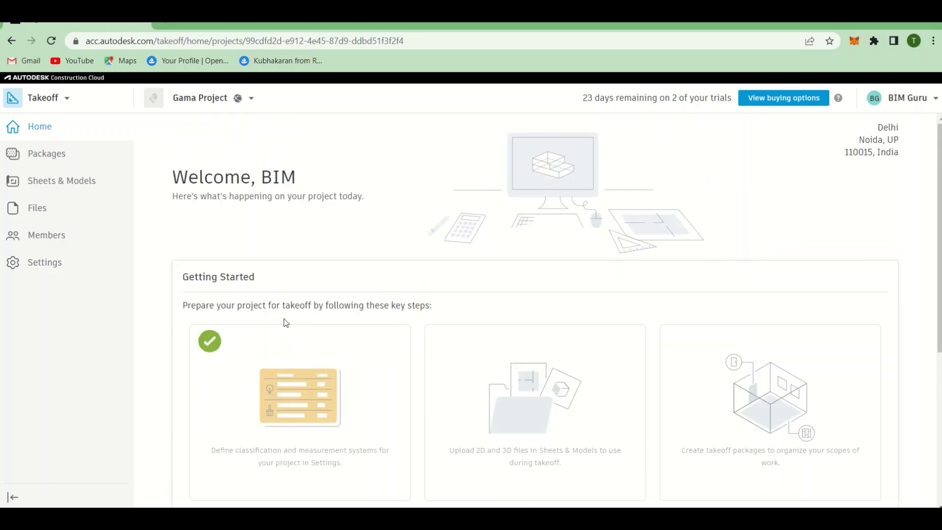
pyautogui.scroll(-2, 285, 323)
pyautogui.scroll(2, 280, 320)
pyautogui.scroll(-2, 278, 320)
# - Go to the takeoff measurement and classification settings and open the ClassificationTemplate used as Classification system 1
pyautogui.click(300, 341)
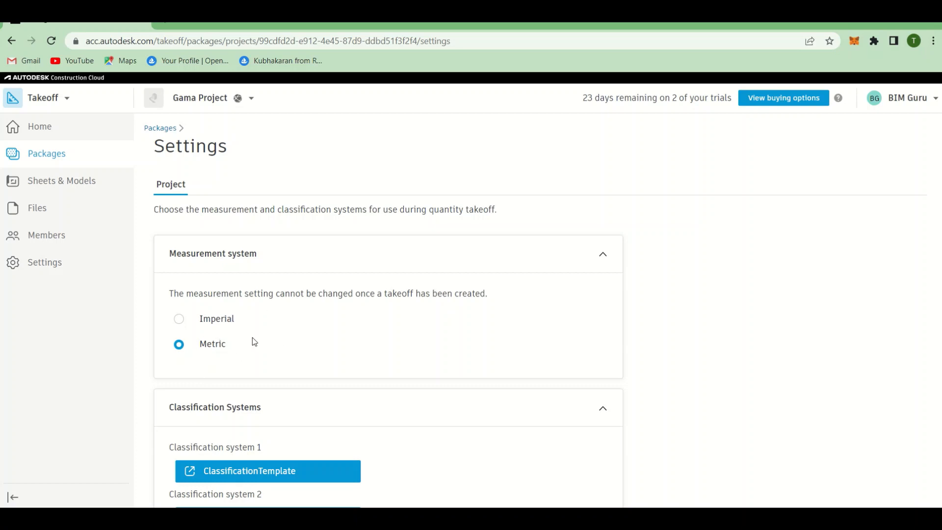
pyautogui.click(607, 255)
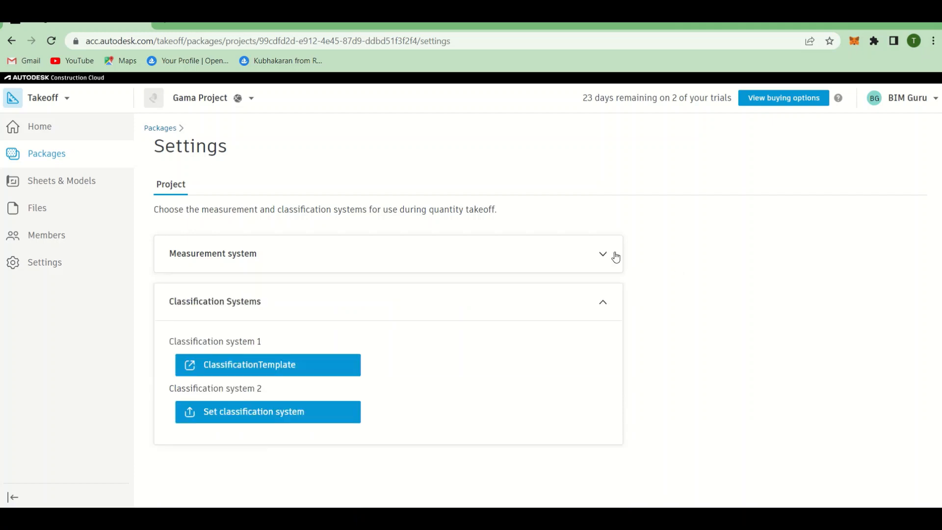
pyautogui.click(309, 363)
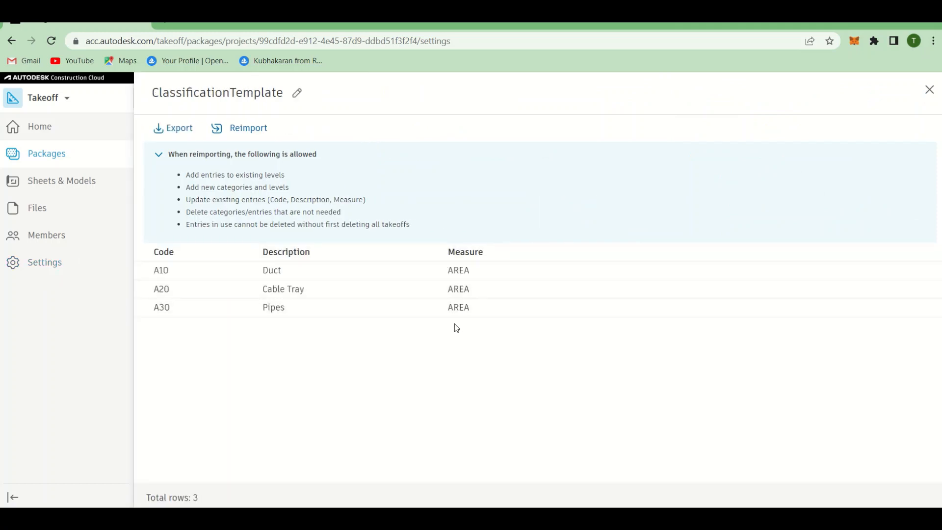
# - Export the ClassificationTemplate as a spreadsheet and open the downloaded file in Excel
pyautogui.click(171, 130)
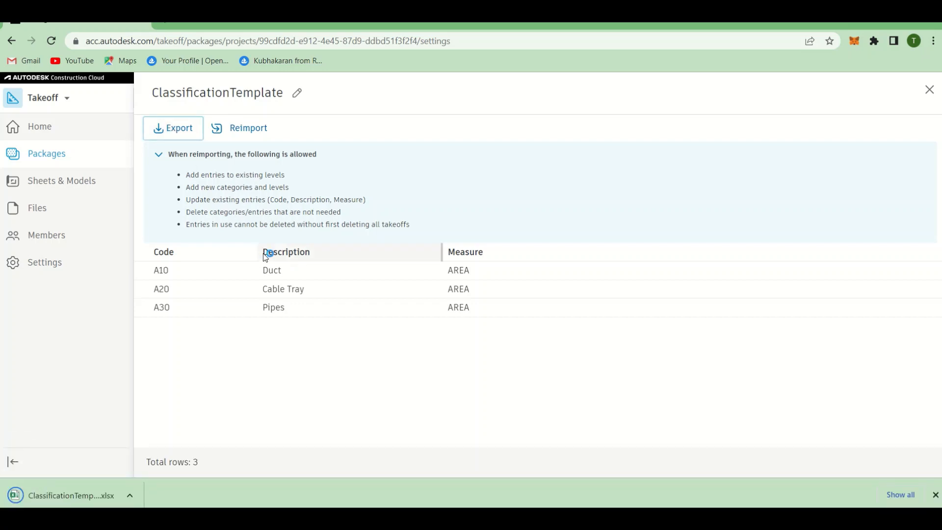
pyautogui.click(129, 495)
pyautogui.click(157, 427)
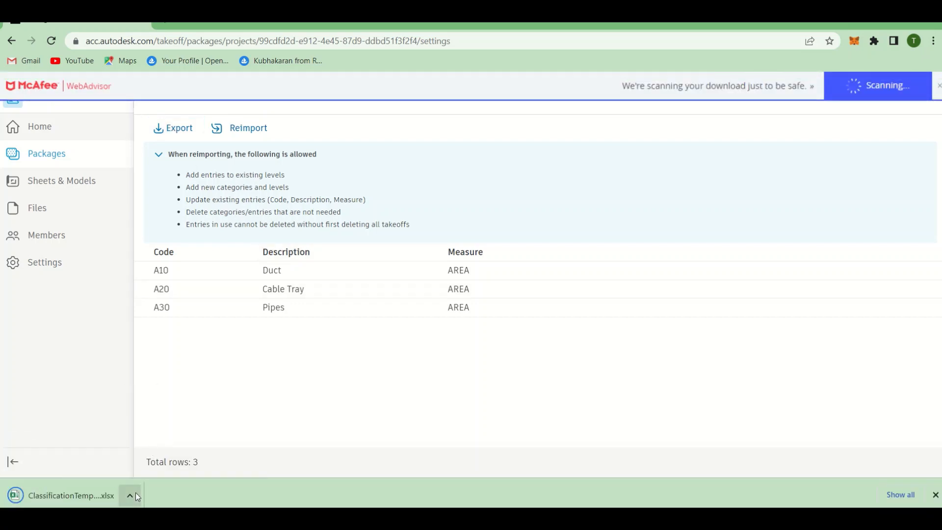
pyautogui.click(130, 495)
pyautogui.click(152, 408)
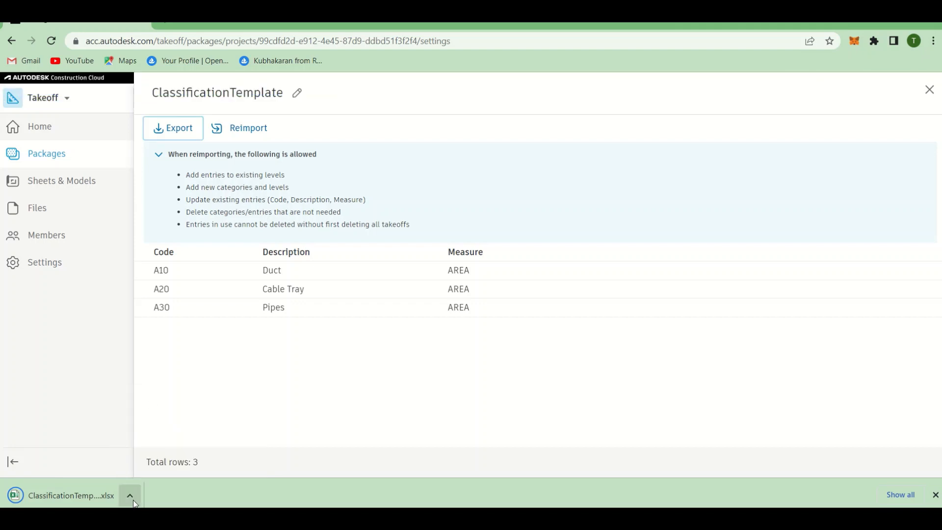
pyautogui.click(130, 495)
pyautogui.click(167, 402)
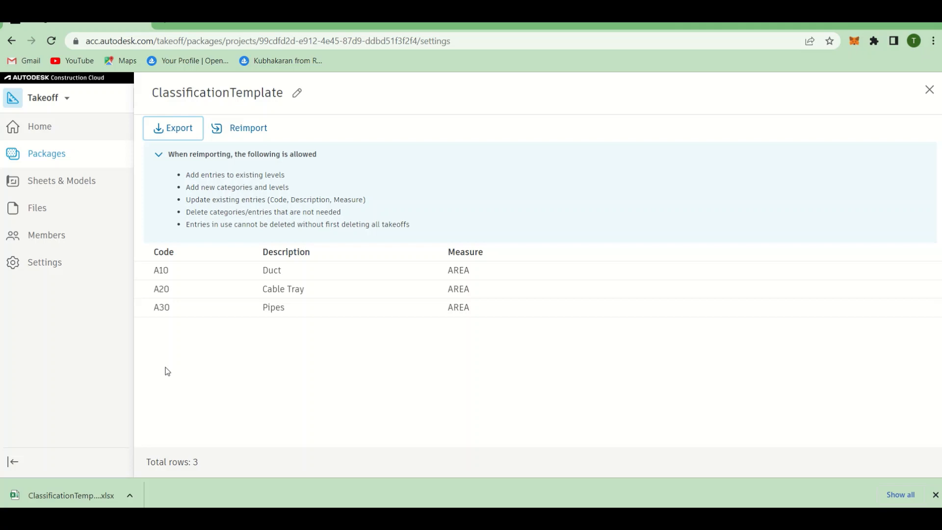
pyautogui.click(129, 497)
pyautogui.click(153, 421)
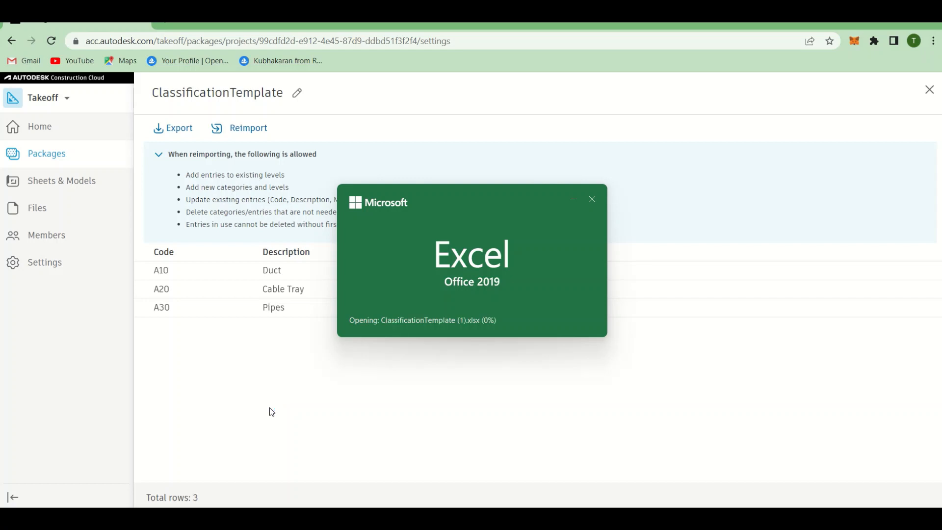
# - Examine the classification sheet's instructions and its existing code, description, level and measure entries
pyautogui.scroll(-2, 298, 362)
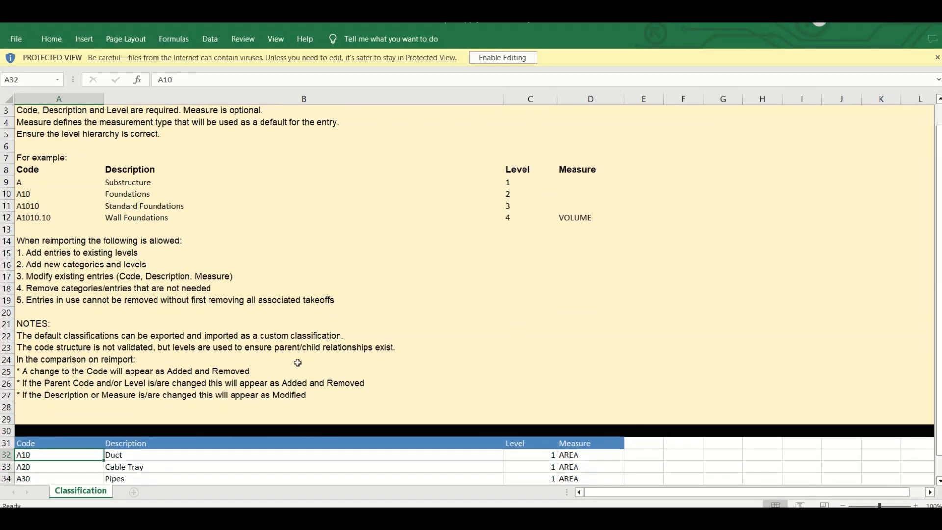
pyautogui.scroll(-4, 298, 363)
pyautogui.scroll(5, 298, 366)
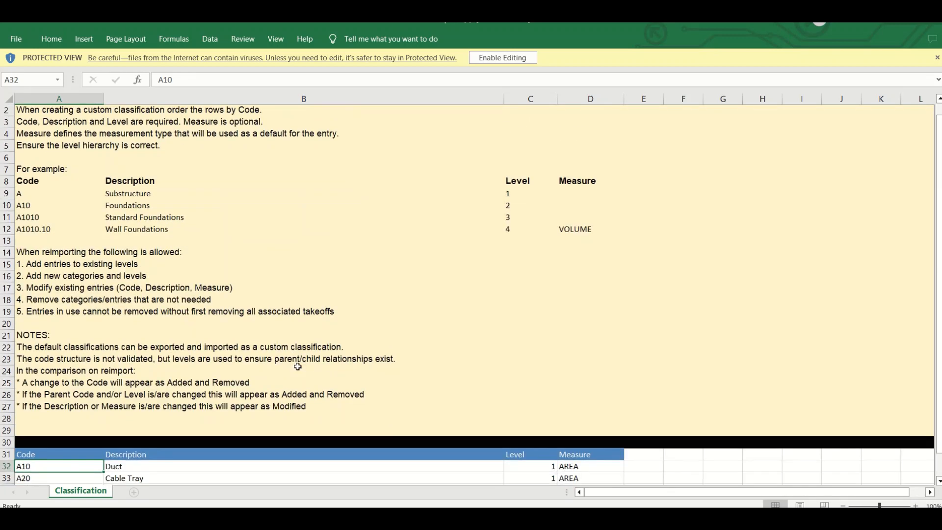
pyautogui.scroll(-3, 298, 365)
pyautogui.click(671, 421)
pyautogui.click(614, 408)
pyautogui.click(599, 394)
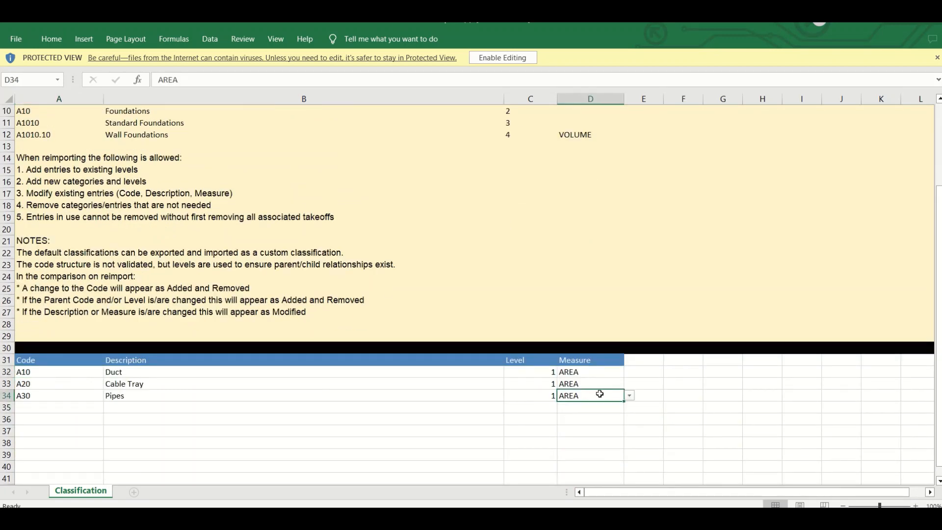
pyautogui.moveTo(598, 391); pyautogui.dragTo(33, 374)
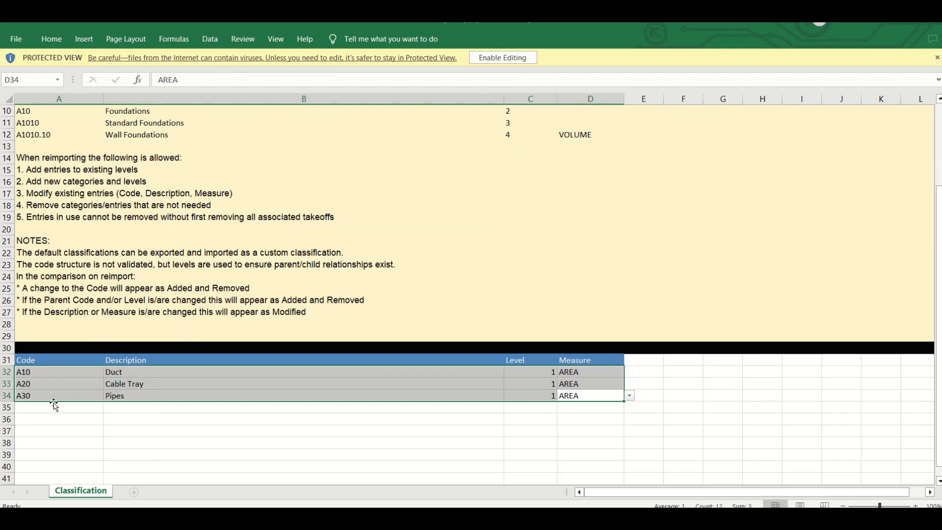
pyautogui.click(206, 461)
pyautogui.scroll(3, 233, 401)
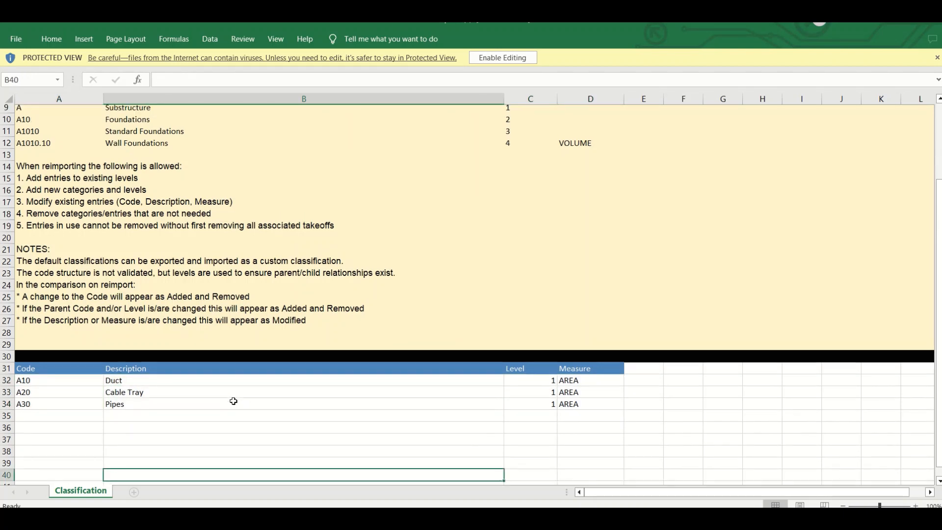
# - Enable editing of the workbook and clear the existing Duct, Cable Tray and Pipes entries in rows 32 to 34
pyautogui.click(500, 59)
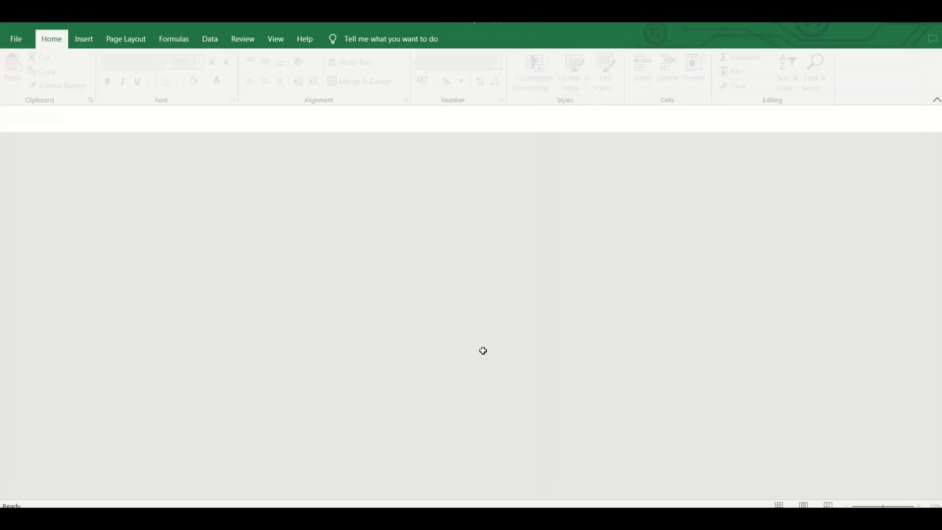
pyautogui.scroll(-4, 550, 410)
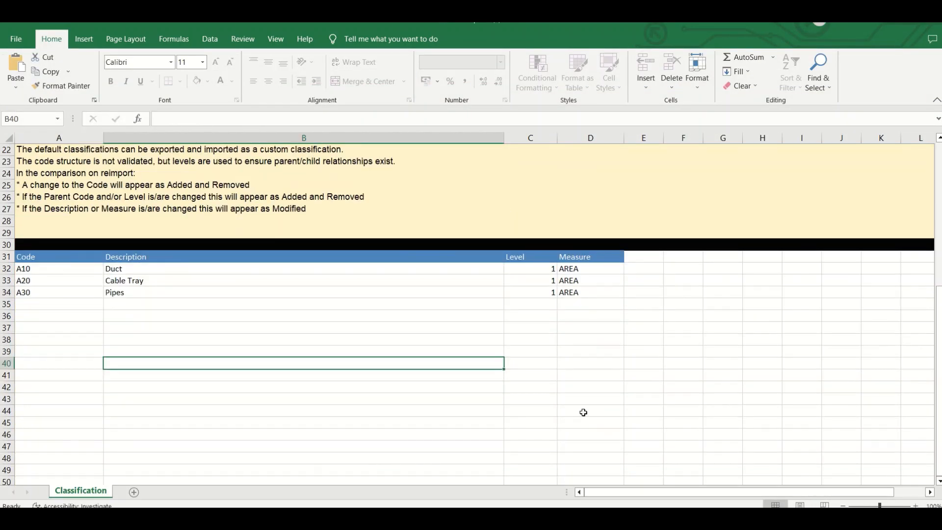
pyautogui.click(587, 292)
pyautogui.moveTo(586, 292); pyautogui.dragTo(21, 274)
pyautogui.press('Delete')
pyautogui.click(149, 353)
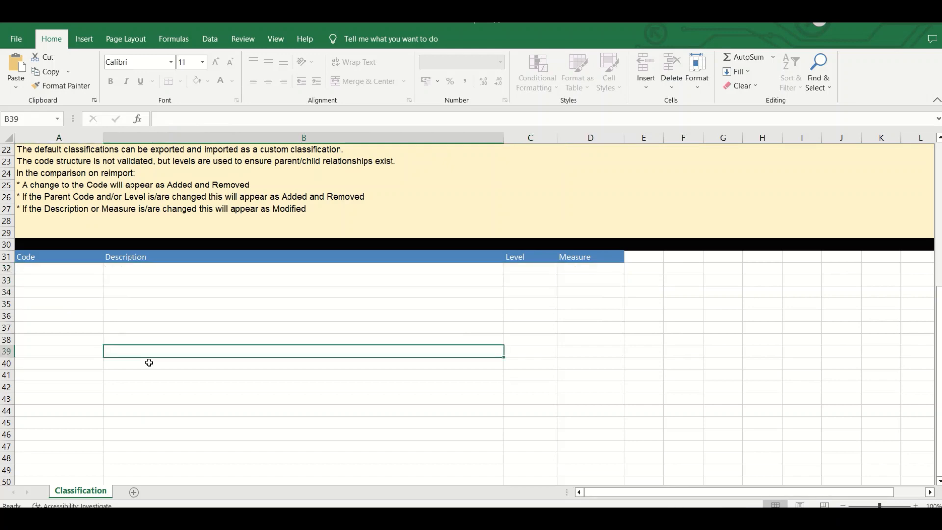
# - Review the example classification in rows 8 to 12 and the reimport rules below it
pyautogui.scroll(7, 154, 316)
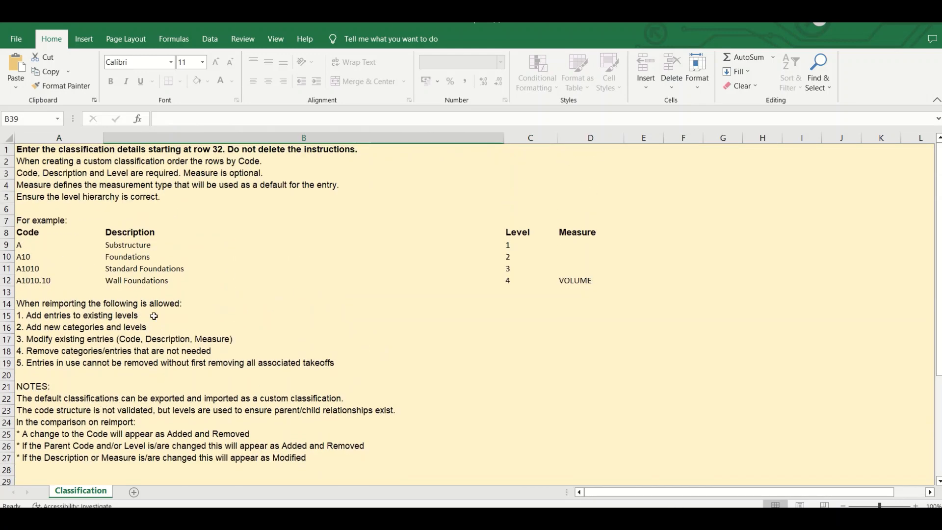
pyautogui.click(35, 234)
pyautogui.moveTo(31, 234); pyautogui.dragTo(564, 282)
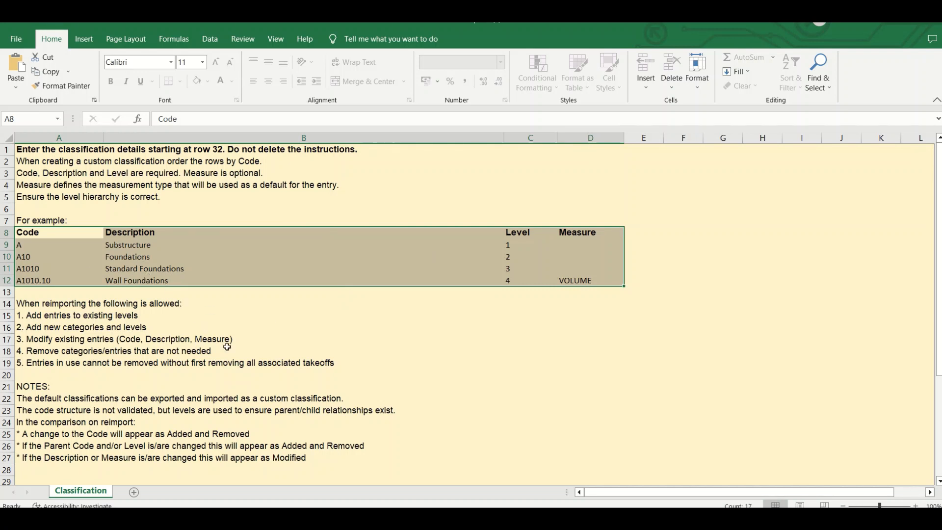
pyautogui.scroll(-3, 304, 425)
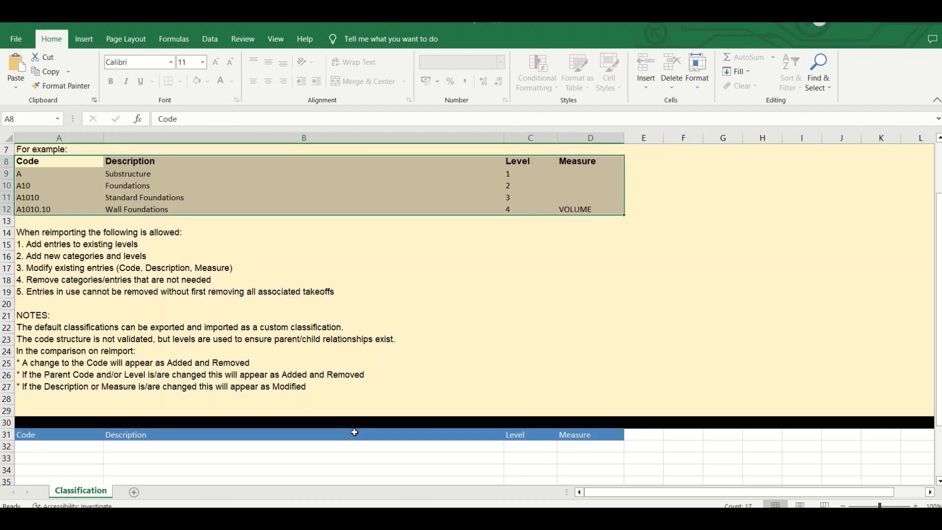
pyautogui.scroll(2, 304, 424)
pyautogui.scroll(-2, 304, 424)
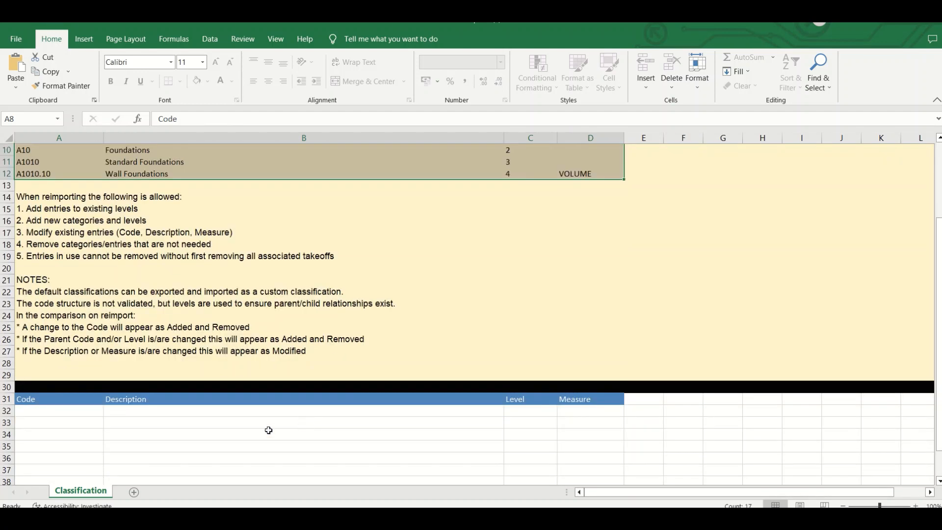
# - Enter code A10 with the description Ducts in row 32 of the classification table
pyautogui.click(40, 421)
pyautogui.click(48, 407)
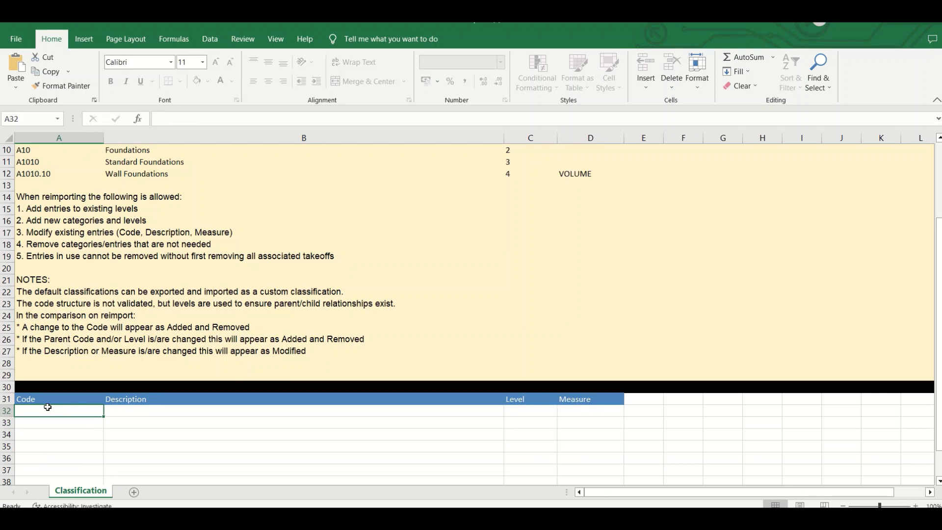
pyautogui.write('A10')
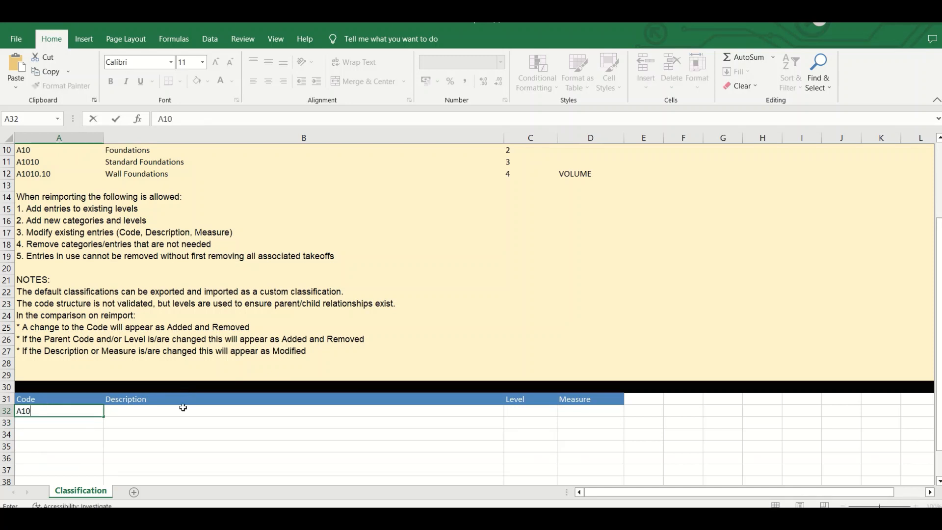
pyautogui.click(183, 408)
pyautogui.write('dU')
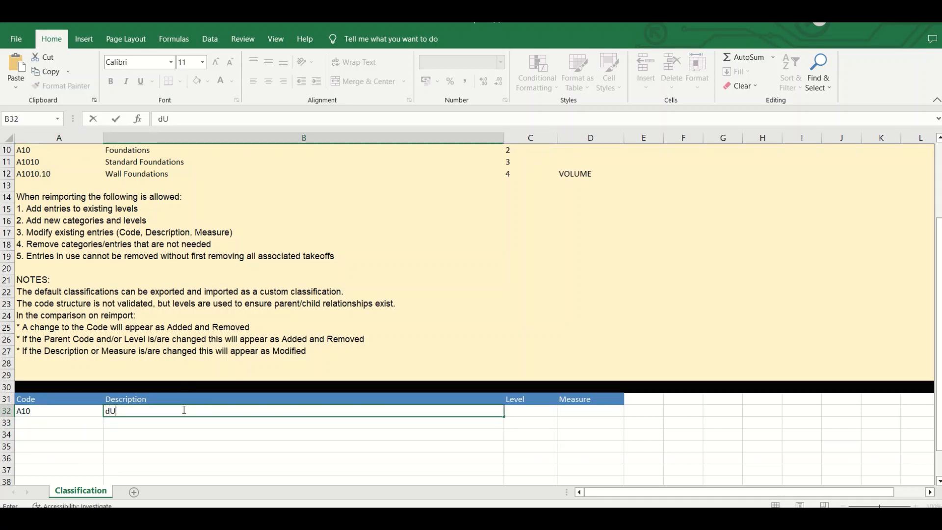
pyautogui.press('BackSpace')
pyautogui.press('BackSpace')
pyautogui.write('Ducts')
# - Set the Ducts entry to level 1 and choose COUNT as its measure
pyautogui.click(515, 410)
pyautogui.scroll(2, 524, 357)
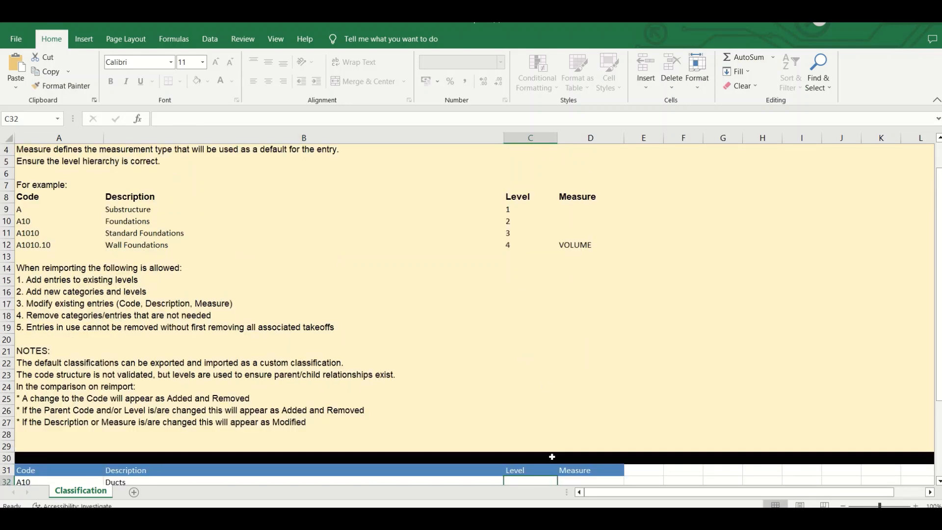
pyautogui.scroll(-1, 552, 457)
pyautogui.write('1')
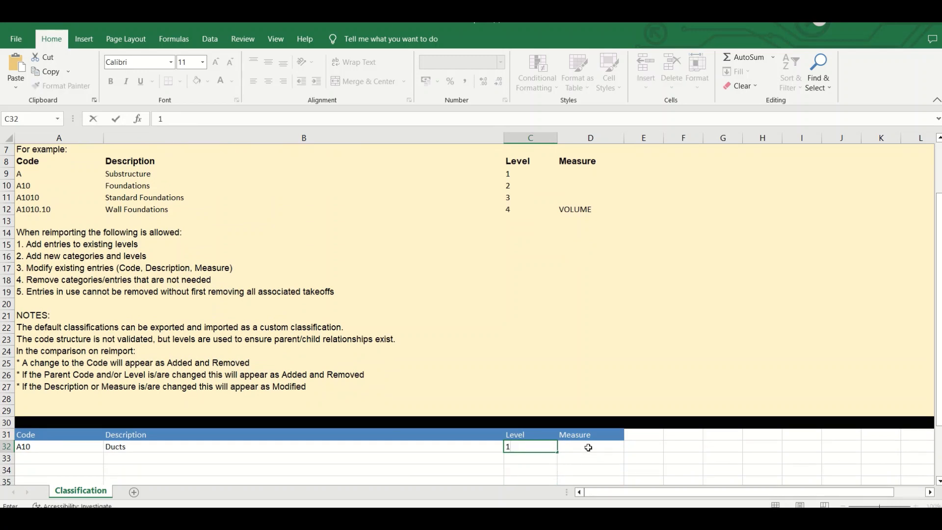
pyautogui.click(588, 448)
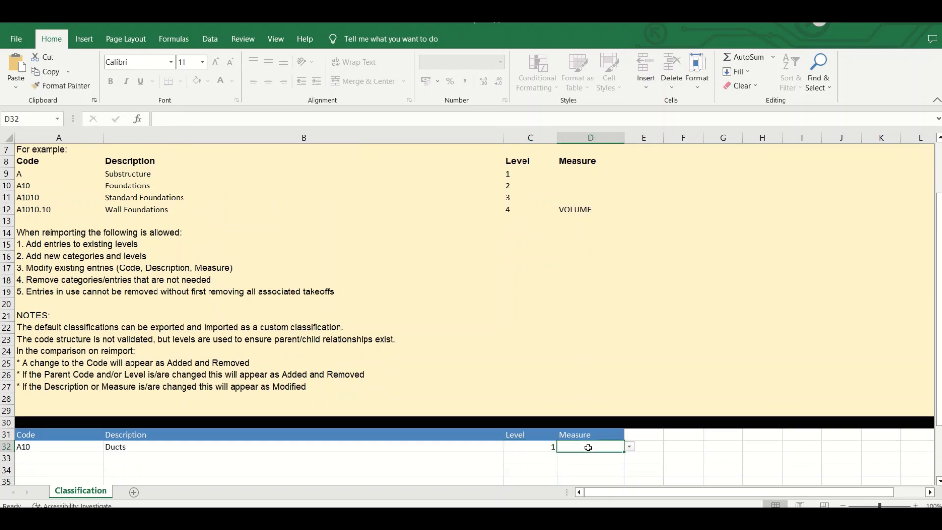
pyautogui.click(629, 447)
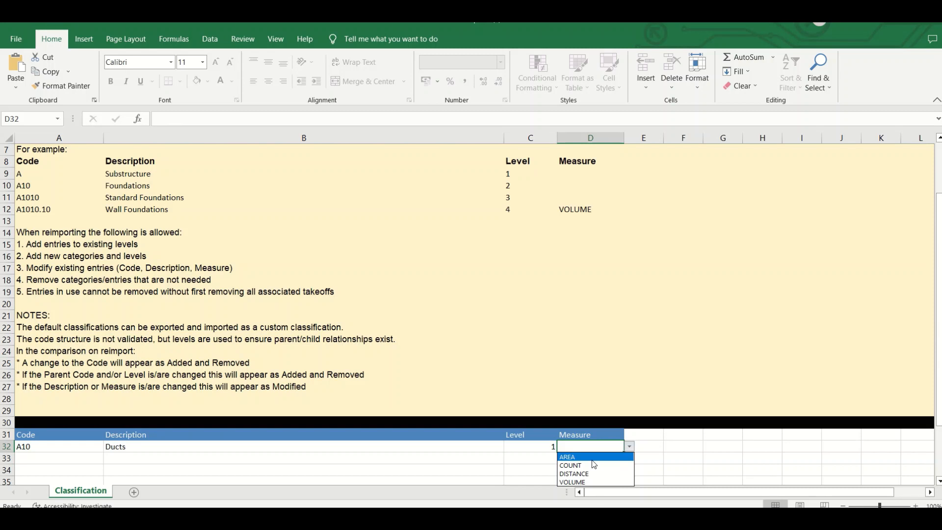
pyautogui.click(593, 465)
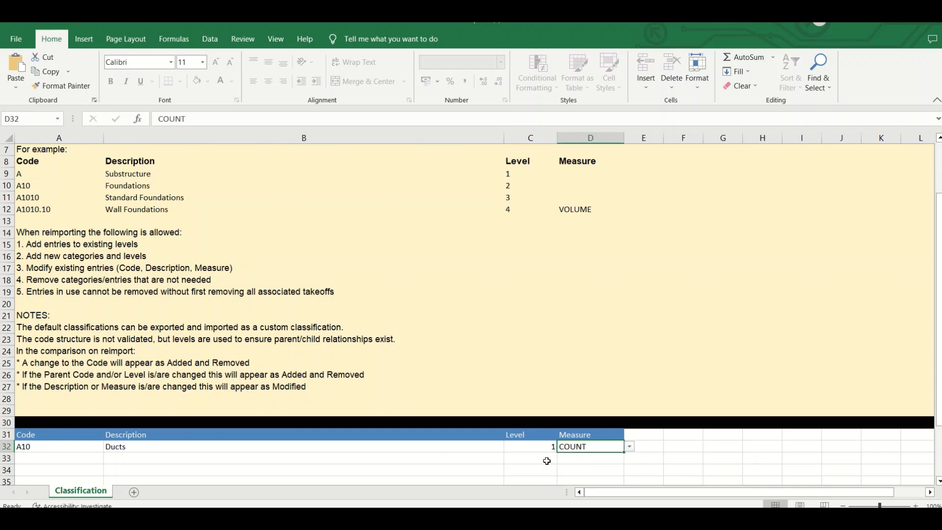
# - Fill row 33 with code A20, description Cable Tray, level 1 and measure COUNT
pyautogui.click(93, 455)
pyautogui.write('A20')
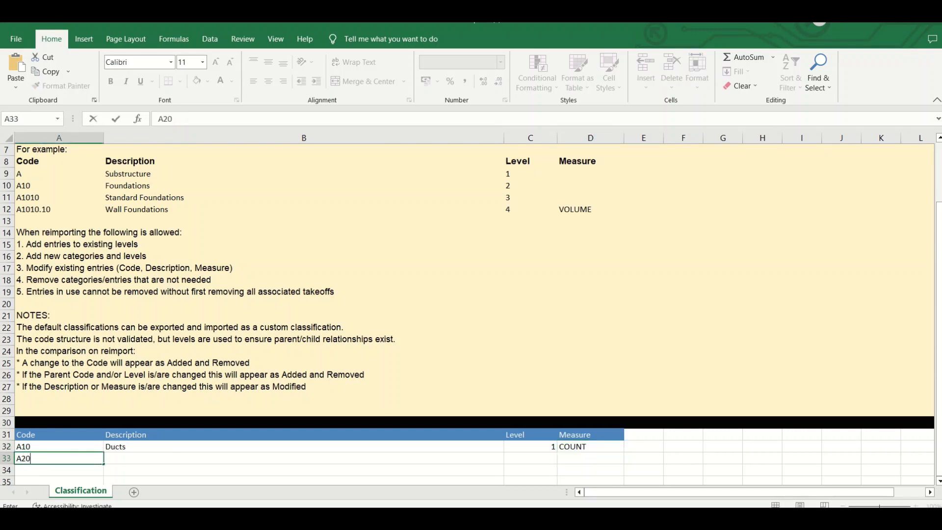
pyautogui.click(126, 458)
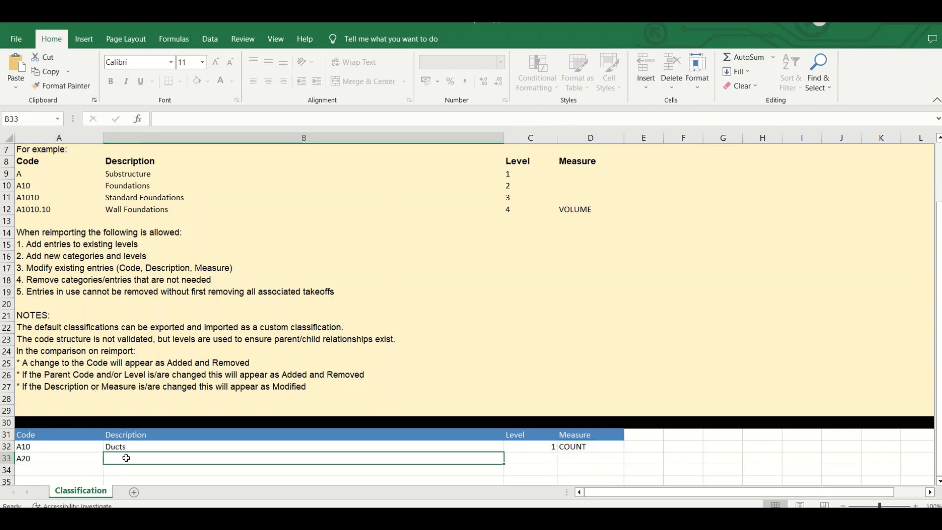
pyautogui.write('Ca')
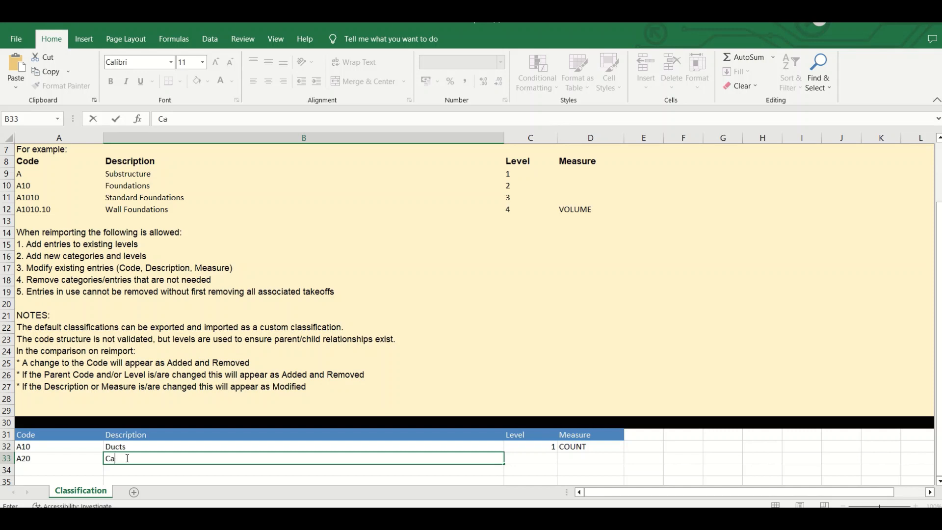
pyautogui.write('ble Tray')
pyautogui.click(537, 454)
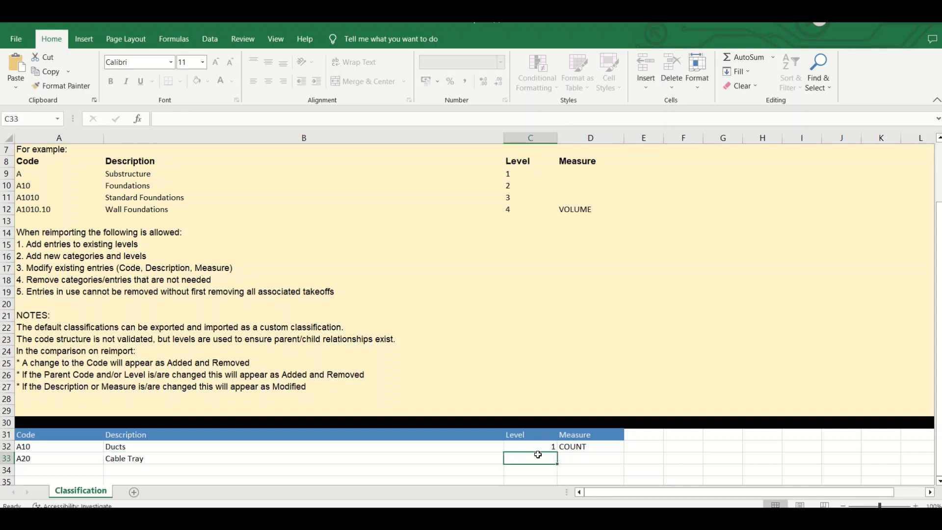
pyautogui.write('1')
pyautogui.click(582, 460)
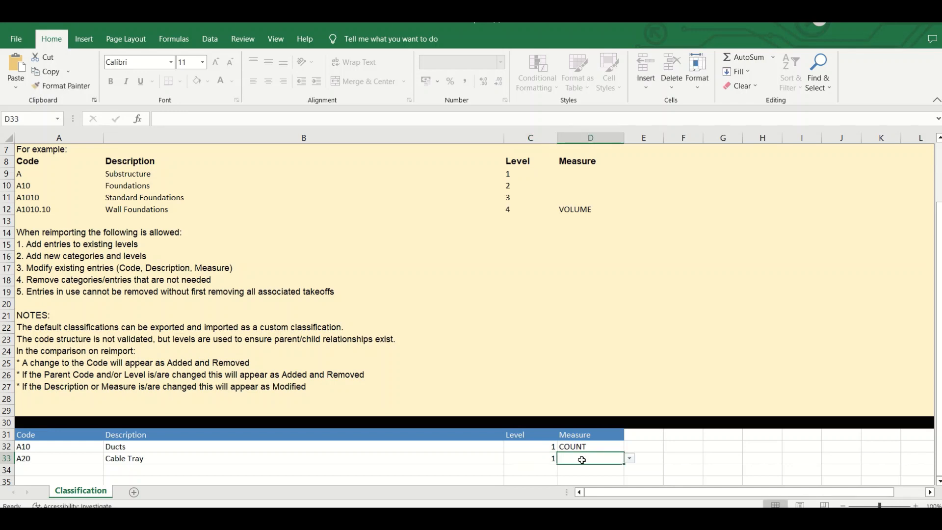
pyautogui.click(629, 458)
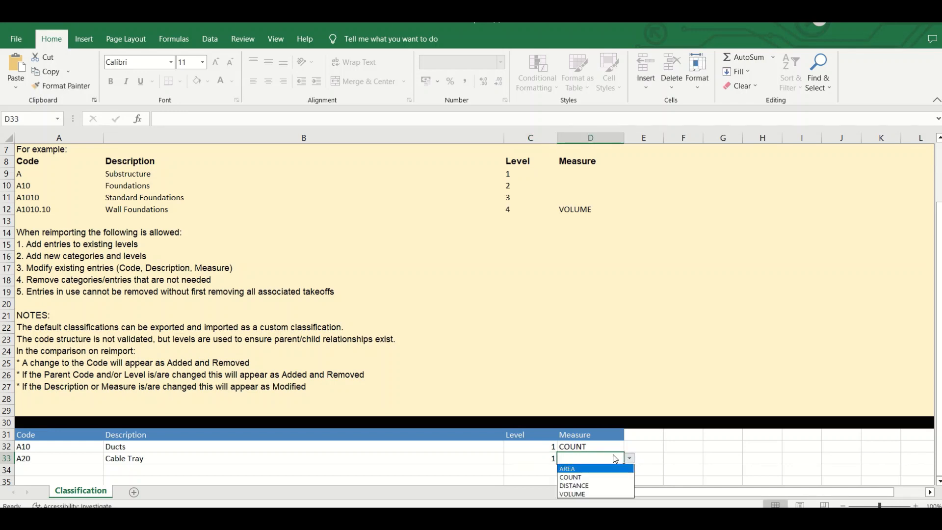
pyautogui.click(584, 481)
# - Fill row 34 with code A30, description Pipes, level 1 and measure COUNT
pyautogui.click(34, 469)
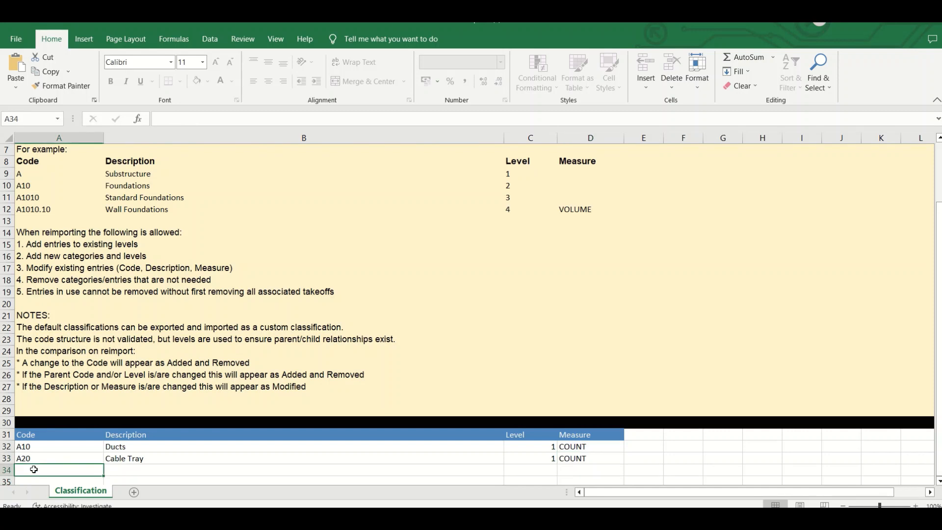
pyautogui.write('A30')
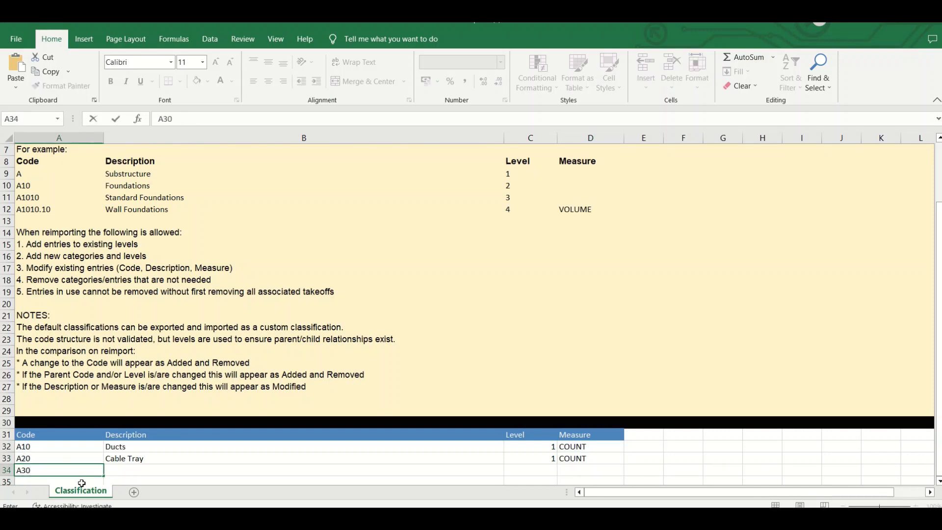
pyautogui.click(132, 469)
pyautogui.write('Pipes')
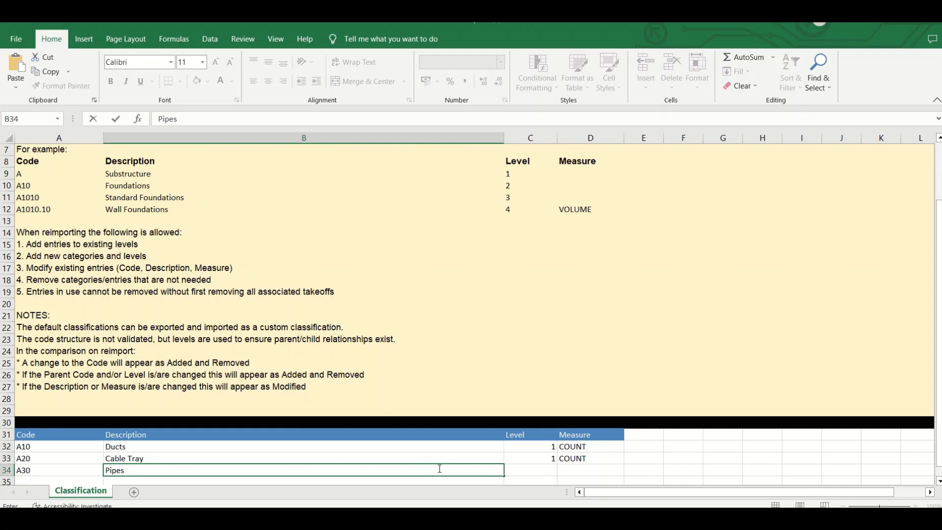
pyautogui.click(550, 472)
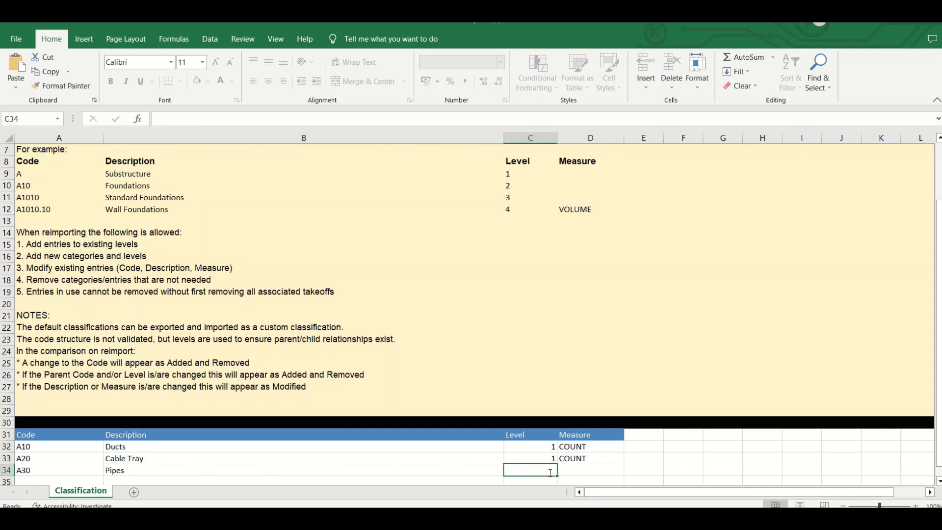
pyautogui.write('1')
pyautogui.press('Tab')
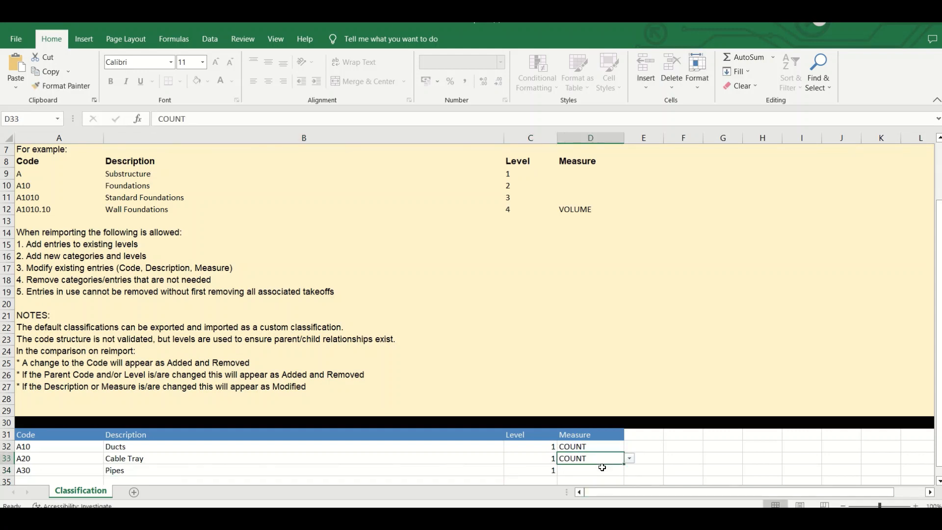
pyautogui.click(629, 470)
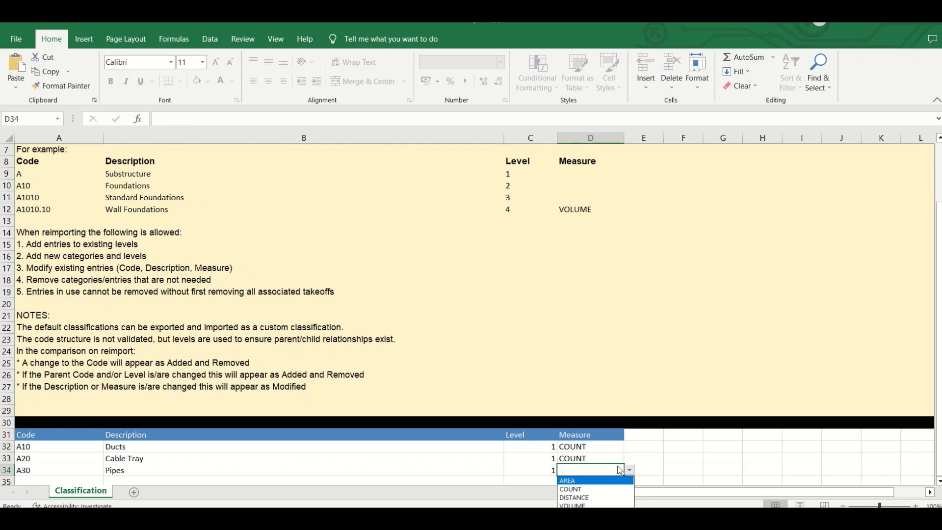
pyautogui.click(601, 495)
pyautogui.click(452, 464)
pyautogui.scroll(-4, 452, 464)
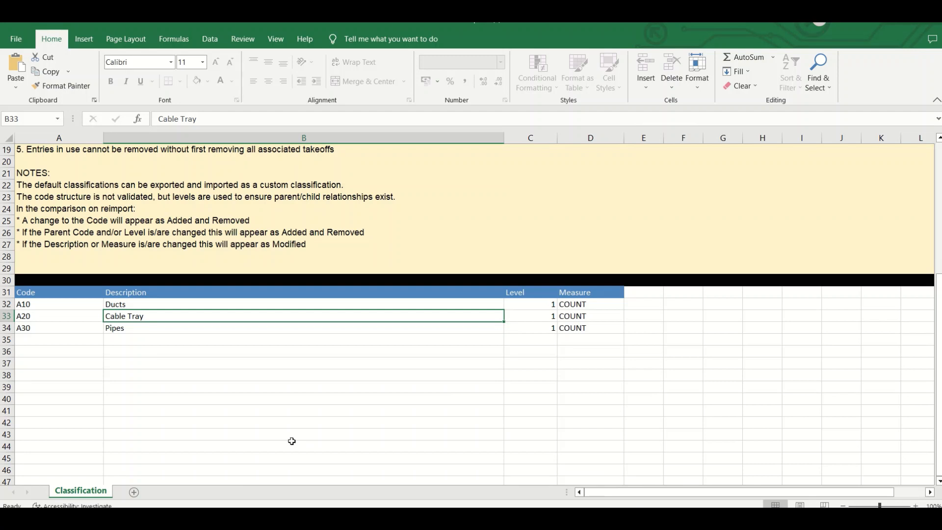
pyautogui.click(293, 441)
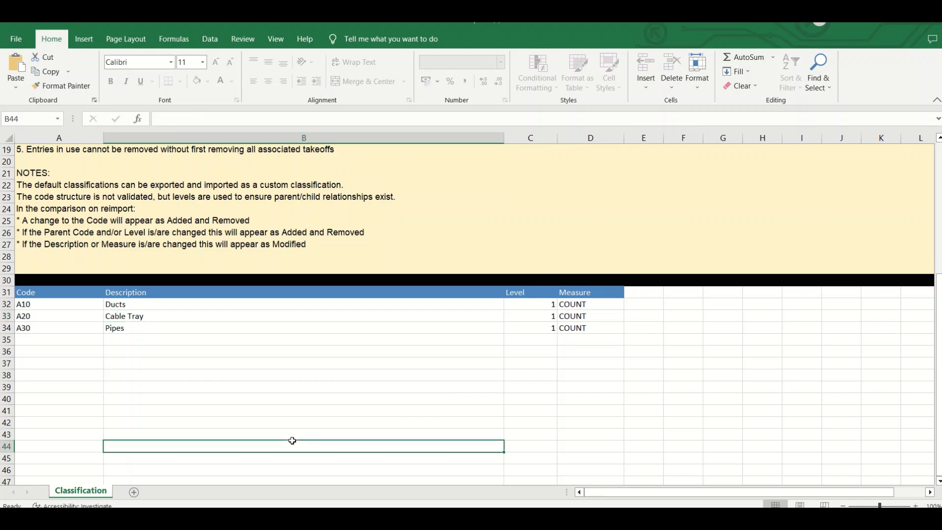
pyautogui.scroll(6, 293, 440)
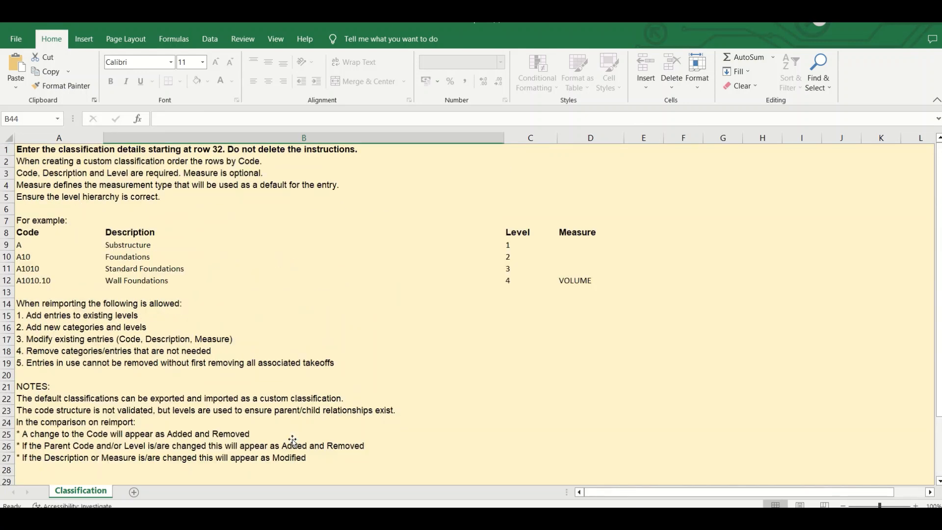
pyautogui.scroll(-4, 293, 441)
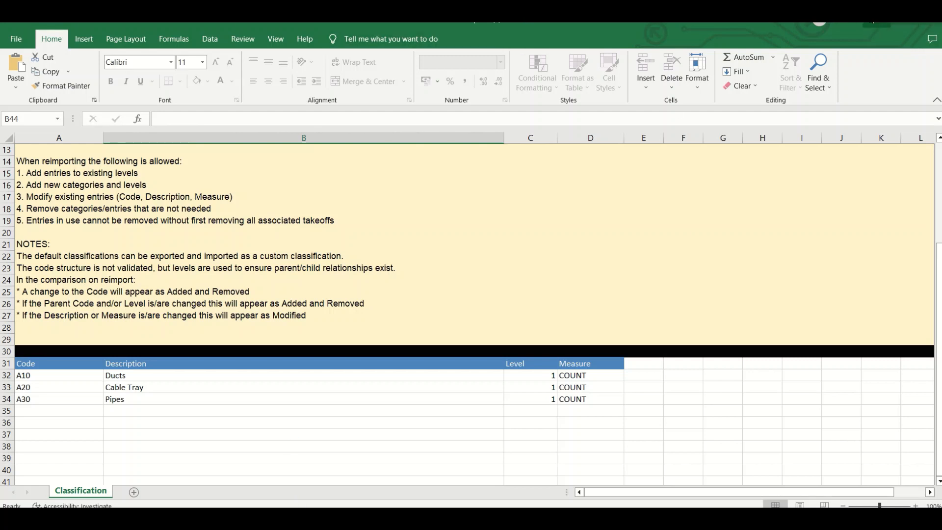
# - Switch back to Autodesk Takeoff and reimport the edited workbook ClassificationTemplate (1) from the Downloads folder
pyautogui.click(535, 22)
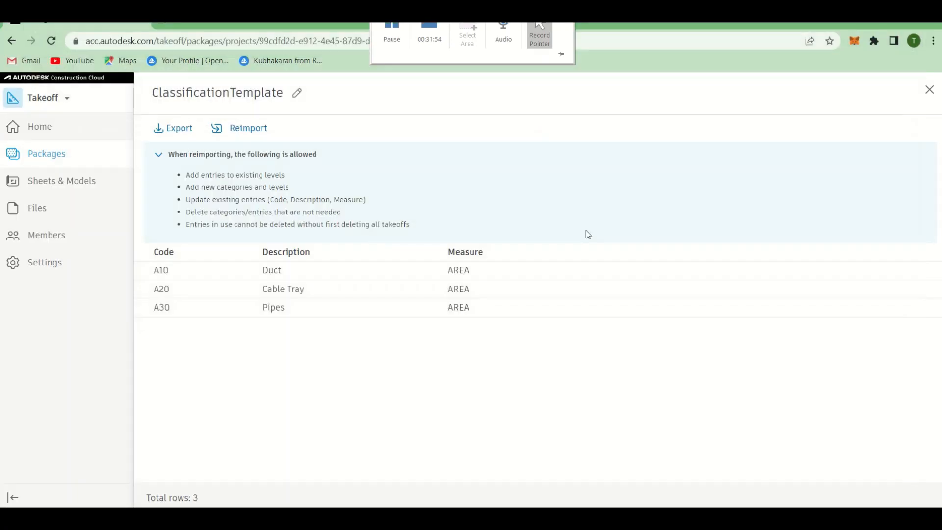
pyautogui.click(248, 128)
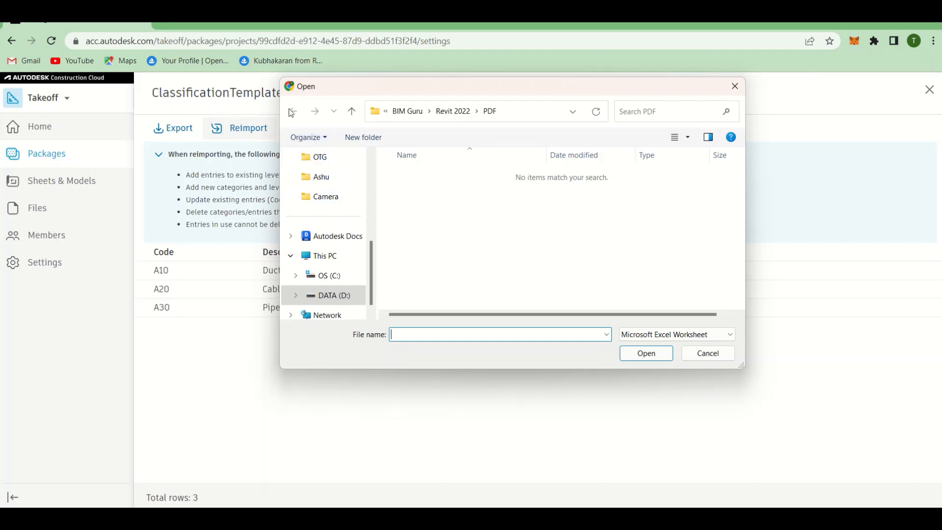
pyautogui.scroll(3, 337, 216)
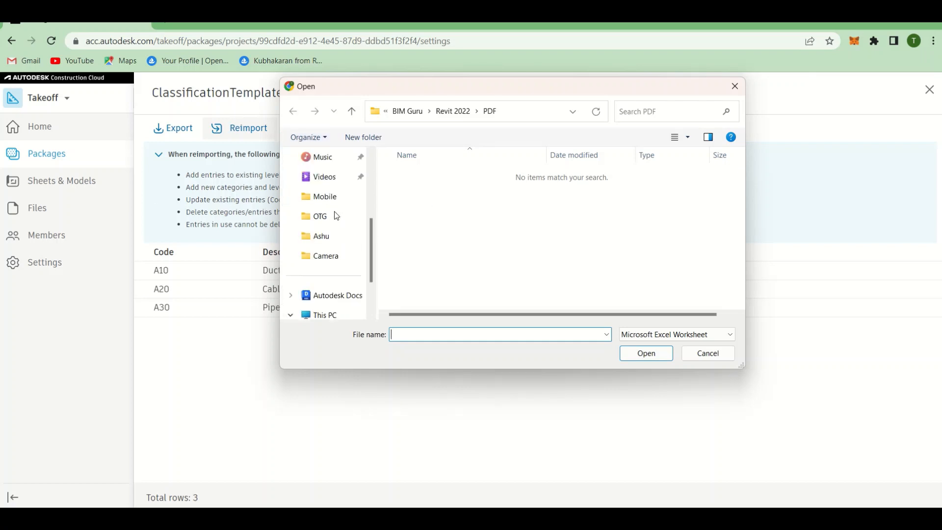
pyautogui.scroll(3, 337, 222)
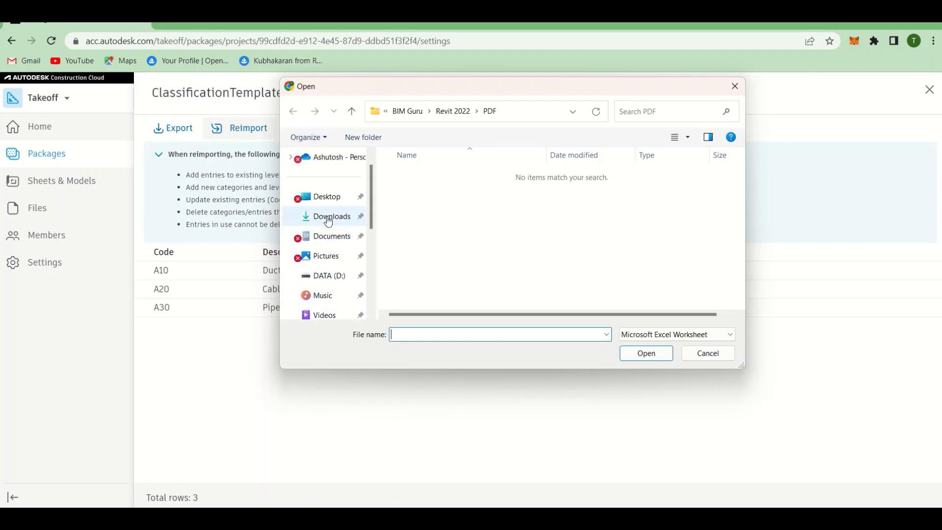
pyautogui.click(327, 222)
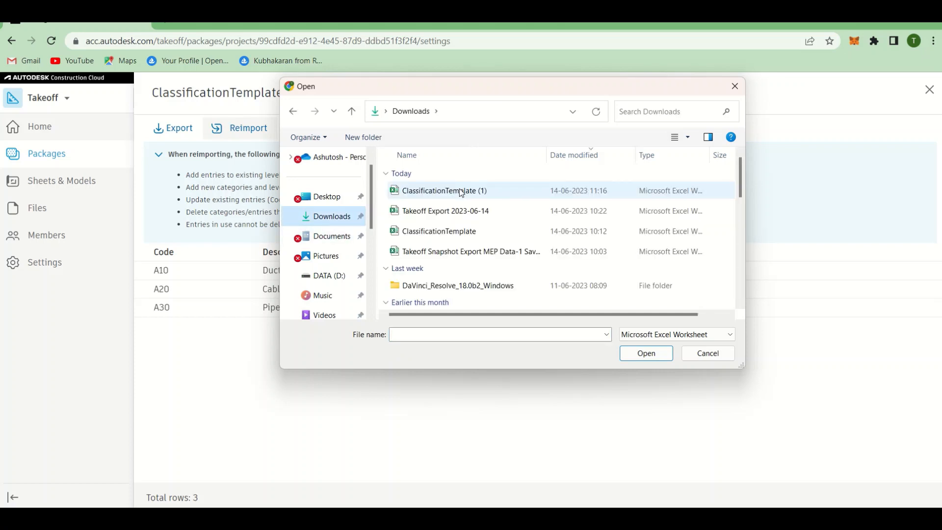
pyautogui.click(461, 192)
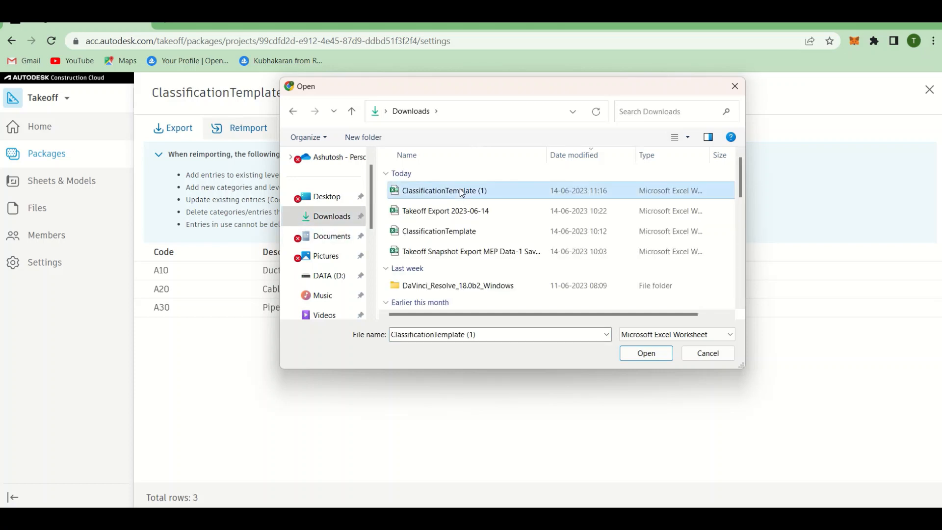
pyautogui.click(647, 356)
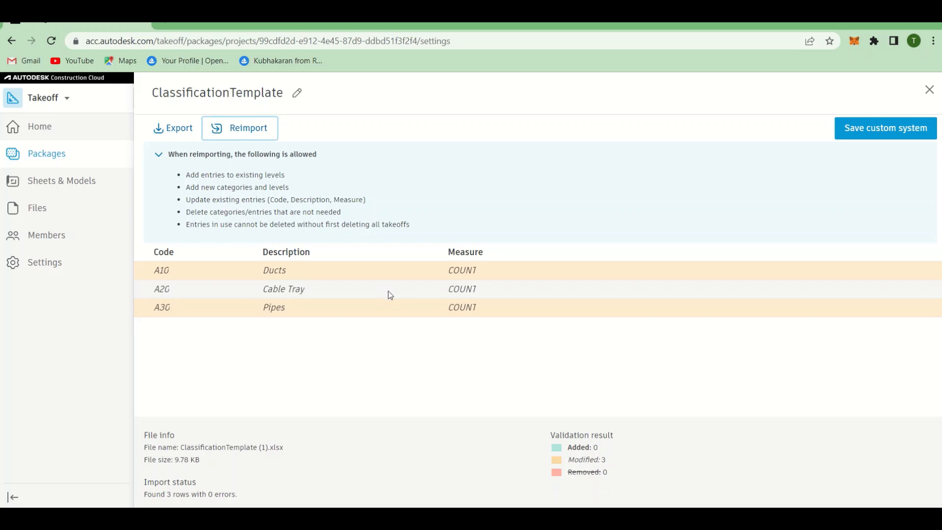
# - Save the reimported entries as the custom classification system and close the ClassificationTemplate view
pyautogui.click(896, 137)
pyautogui.click(563, 336)
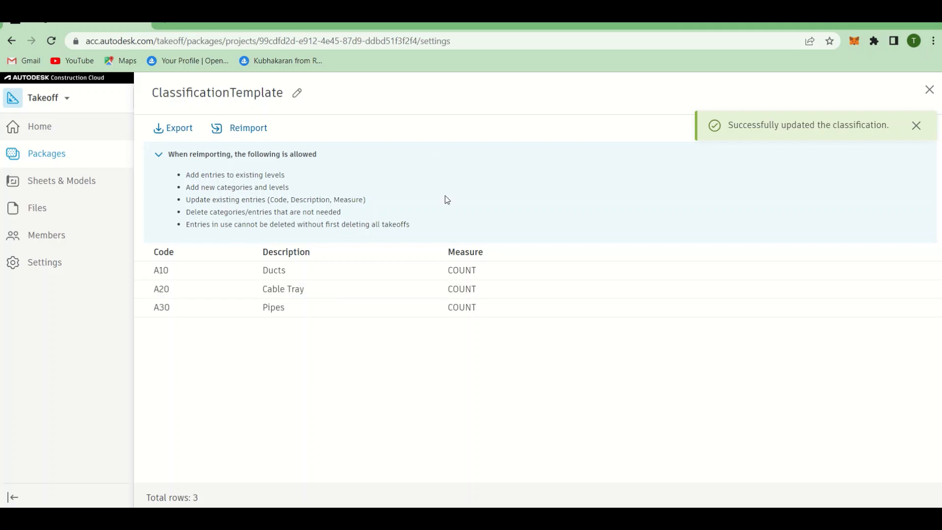
pyautogui.click(930, 90)
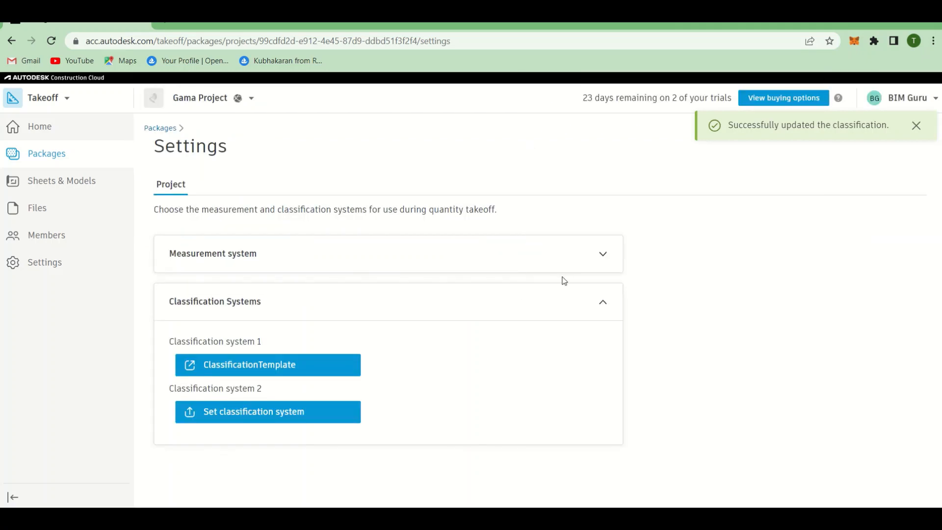
# - Dismiss the update notification and open the Gama Project's Takeoff home page
pyautogui.click(917, 126)
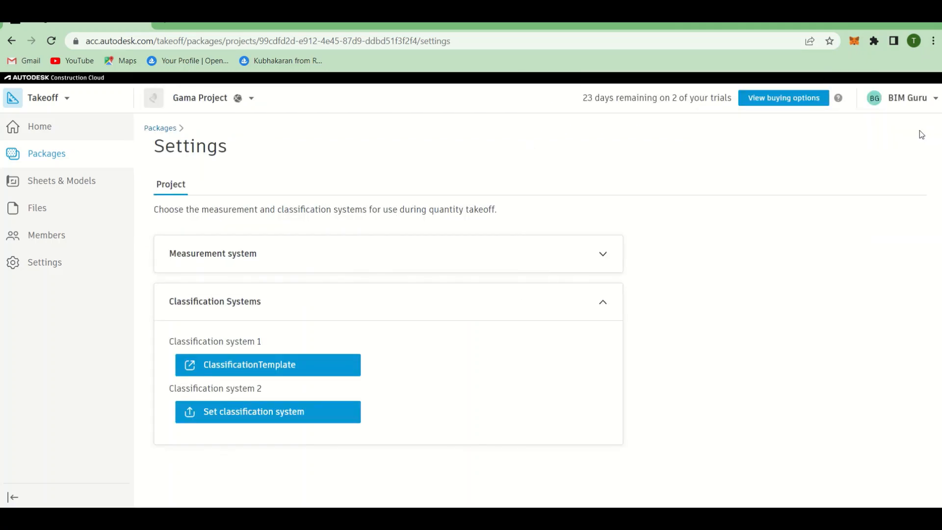
pyautogui.click(43, 129)
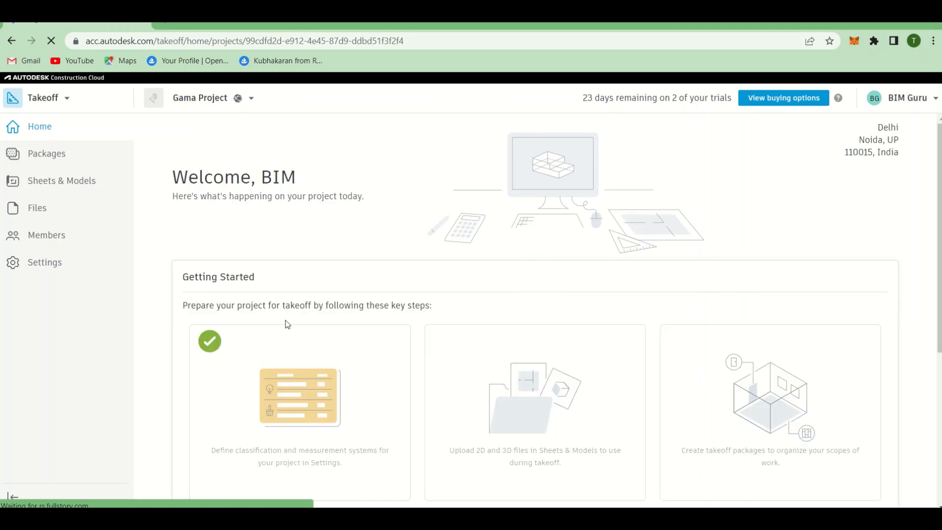
# - Check the project's Sheets & Models page, switch from Takeoff to Docs, and bring up the PDF folder in File Explorer
pyautogui.click(575, 403)
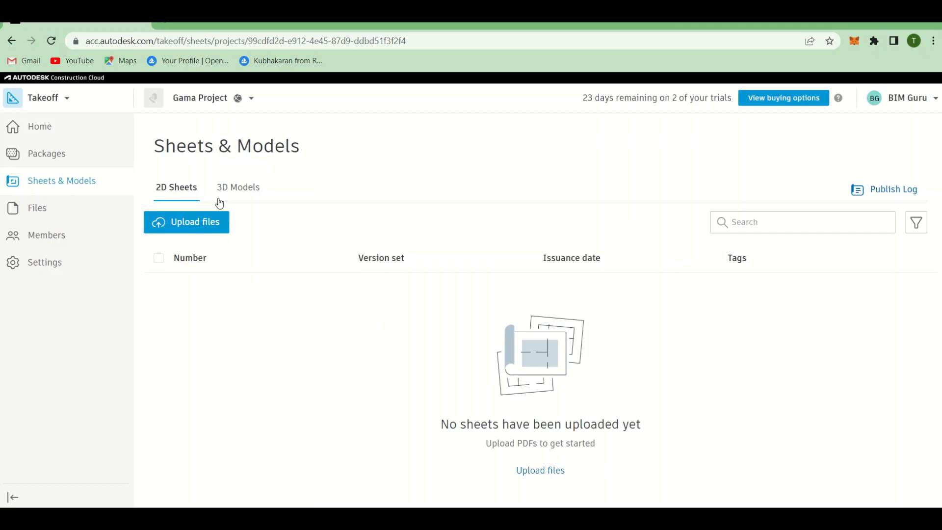
pyautogui.click(58, 99)
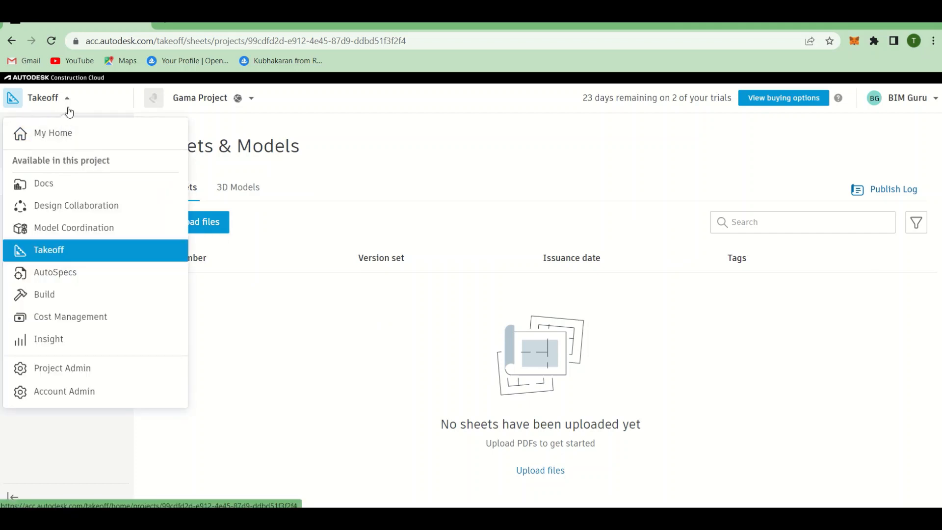
pyautogui.click(77, 183)
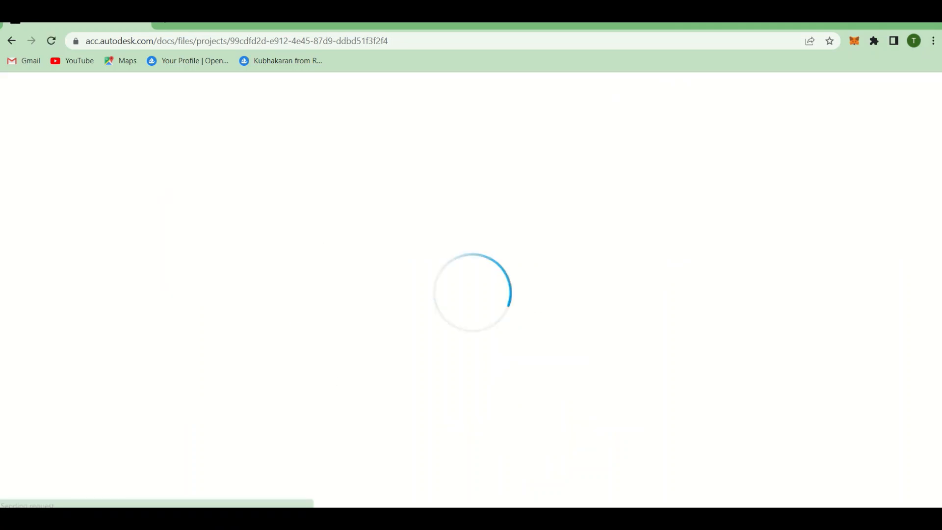
pyautogui.moveTo(487, 515)
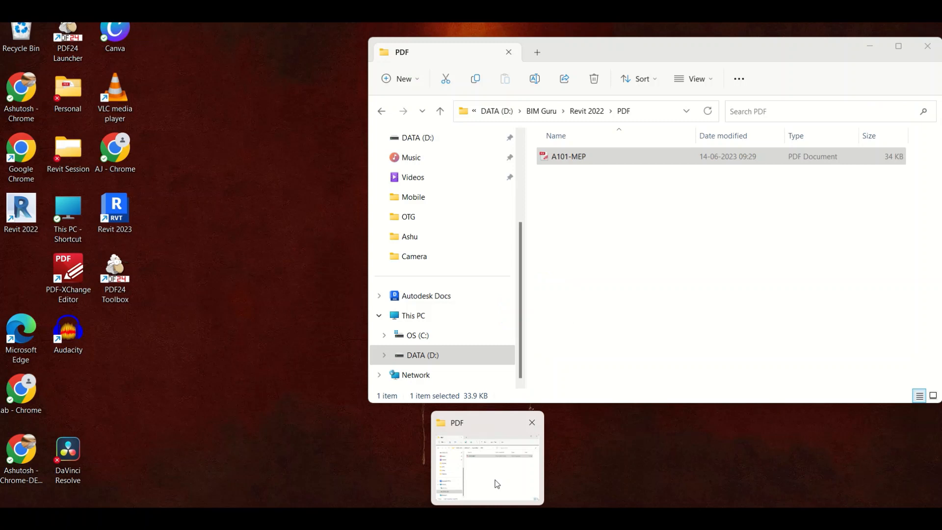
pyautogui.click(496, 484)
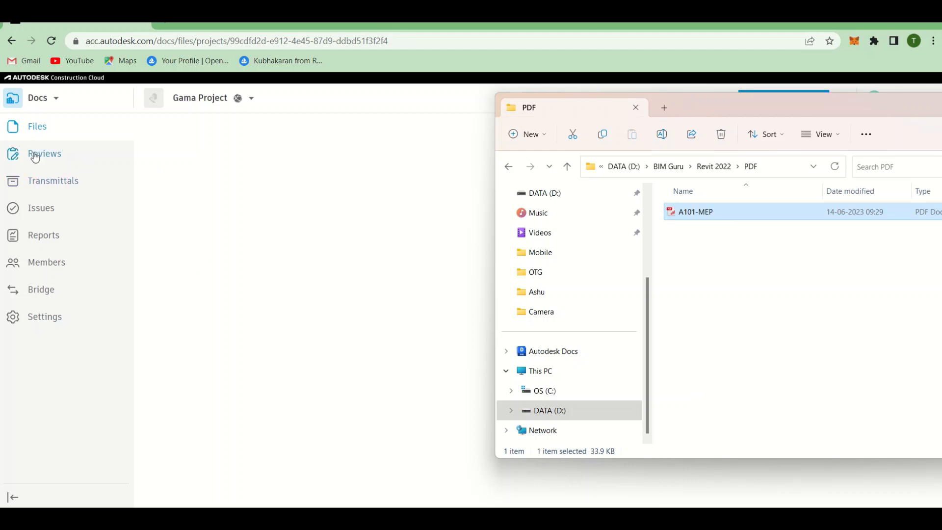
# - Upload A101-MEP from the PDF folder in File Explorer into the project's WIP > MEP folder in Docs
pyautogui.click(34, 126)
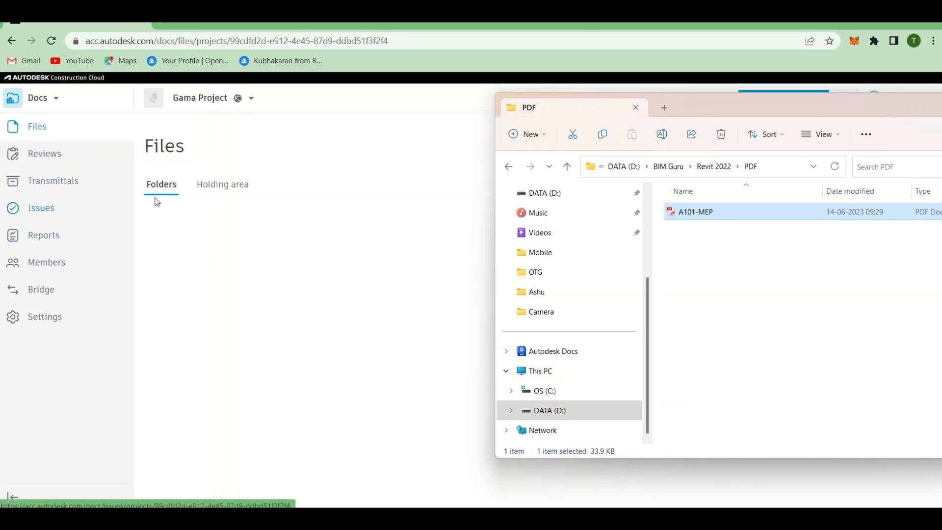
pyautogui.click(165, 261)
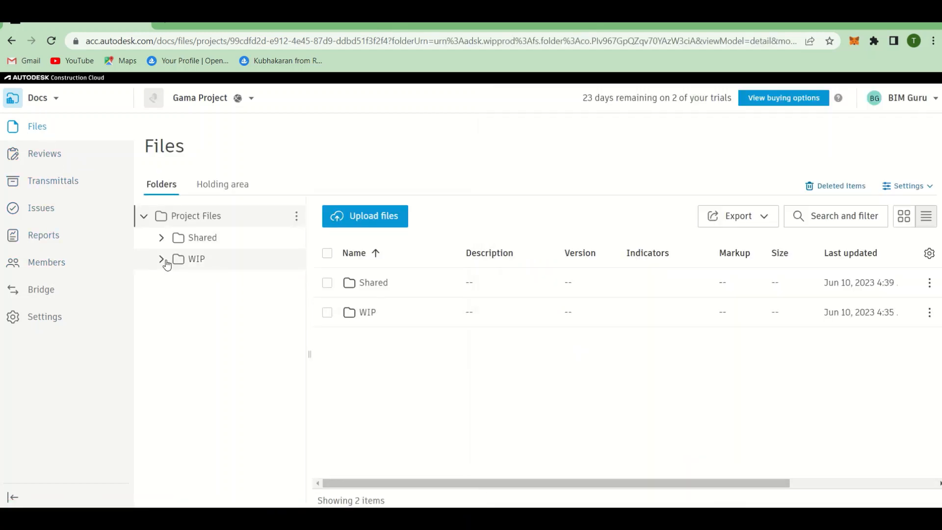
pyautogui.click(162, 260)
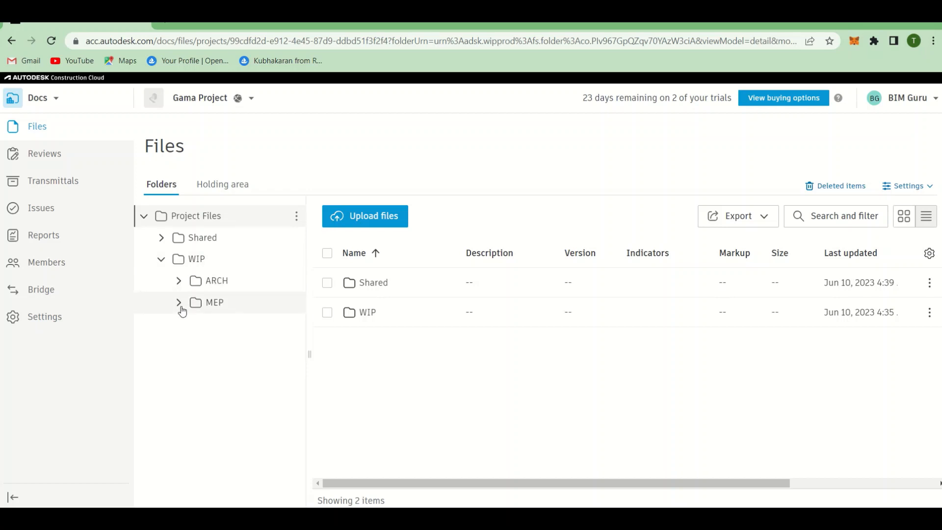
pyautogui.click(180, 302)
pyautogui.click(211, 305)
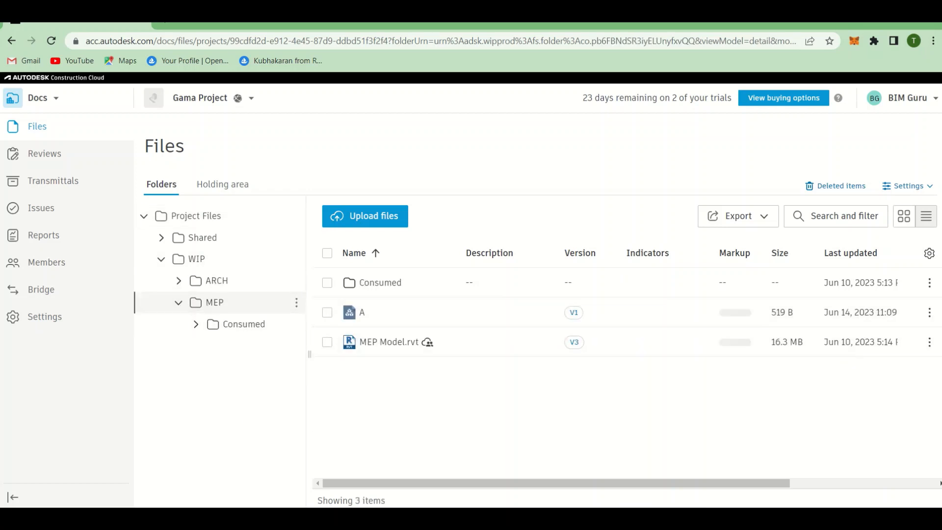
pyautogui.moveTo(487, 518)
pyautogui.click(498, 478)
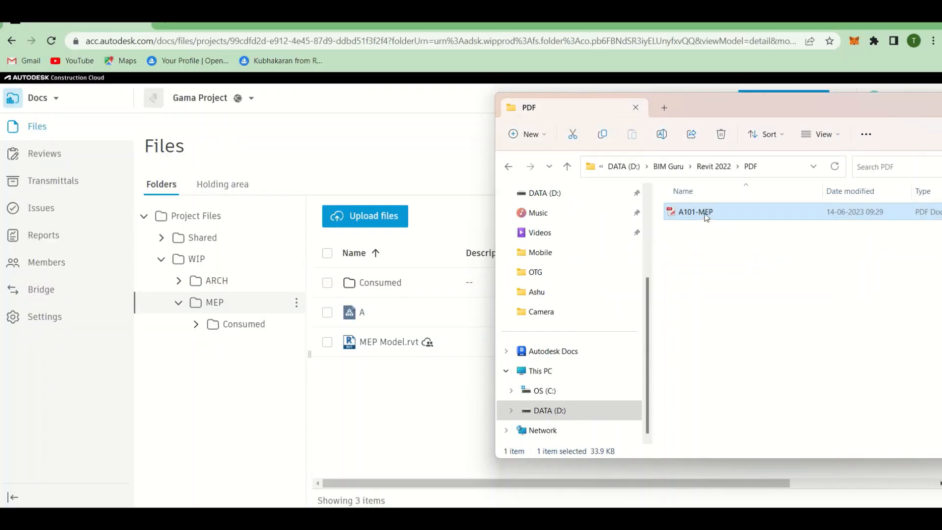
pyautogui.moveTo(706, 217); pyautogui.dragTo(393, 400)
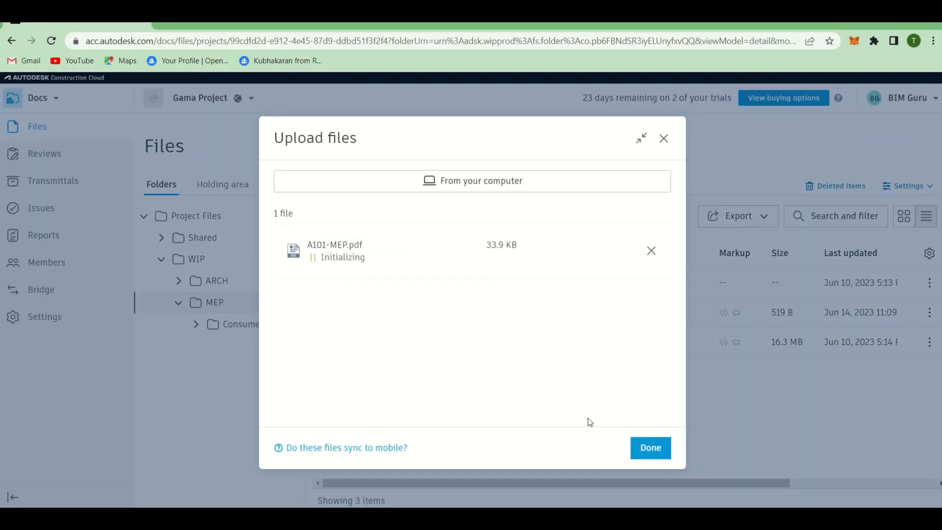
pyautogui.click(651, 447)
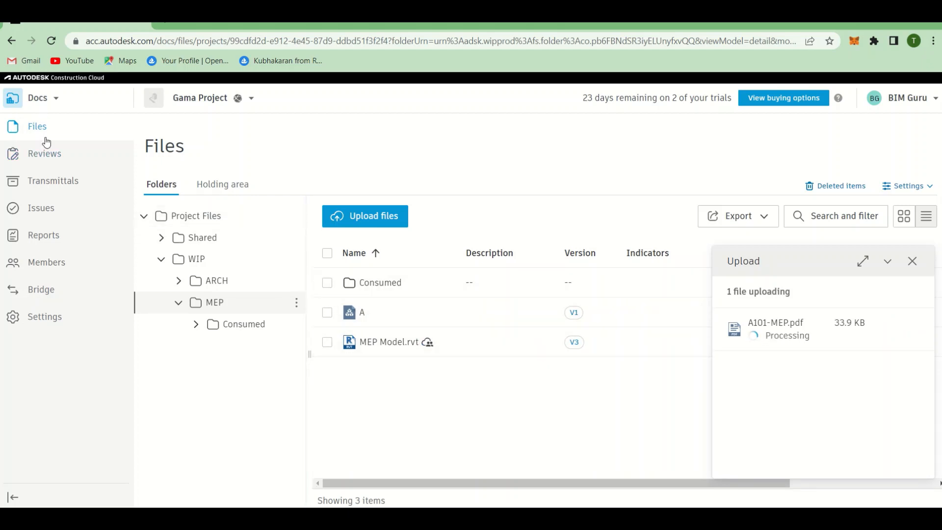
# - Switch back to Takeoff and show the 3D models list in Sheets & Models
pyautogui.click(42, 97)
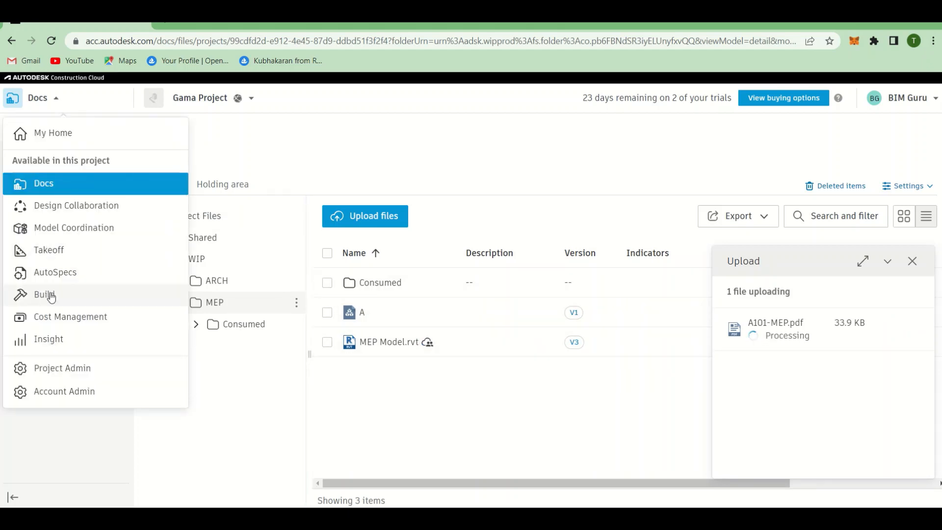
pyautogui.click(67, 259)
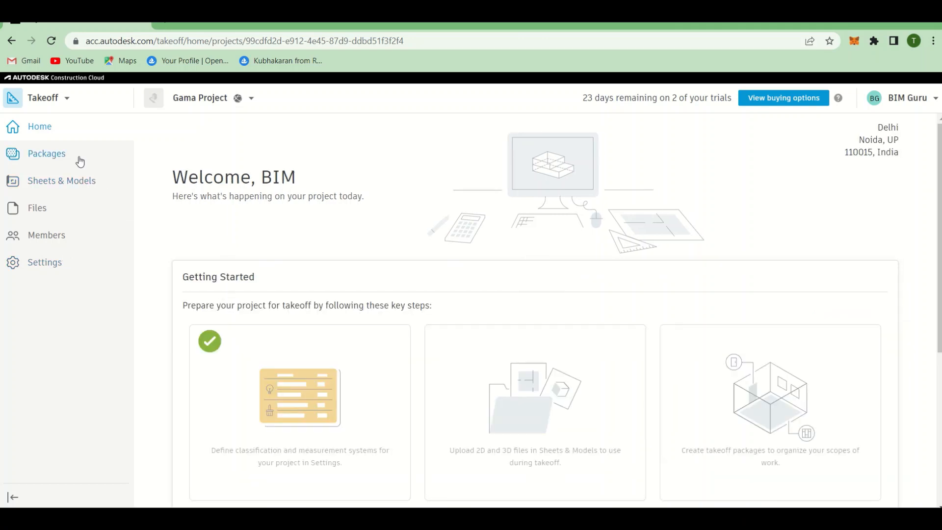
pyautogui.click(553, 375)
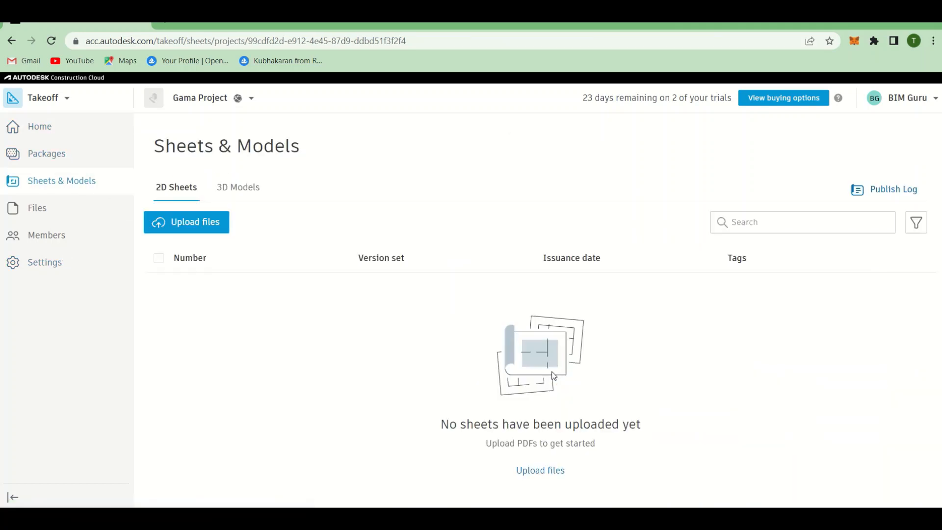
pyautogui.click(235, 188)
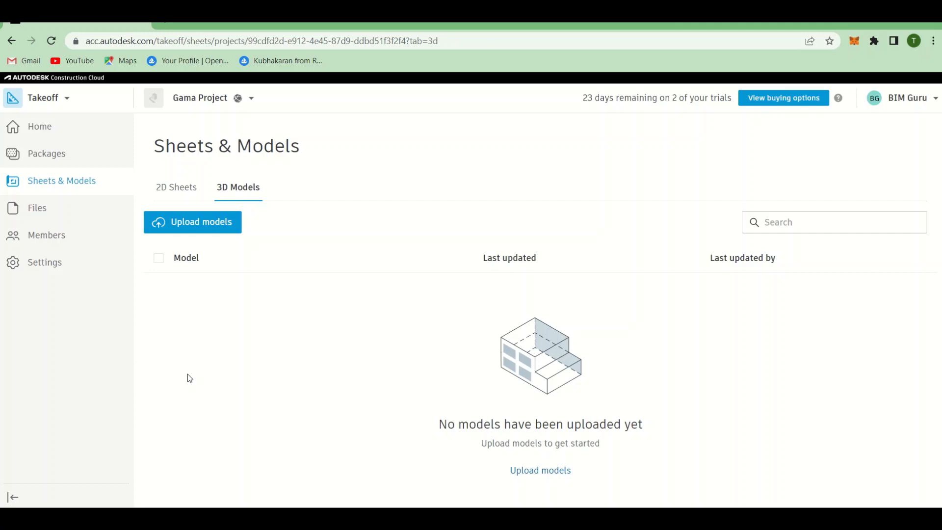
# - Publish MEP Model.rvt from the WIP > MEP folder to Takeoff's Sheets & Models and dismiss the notification
pyautogui.click(68, 208)
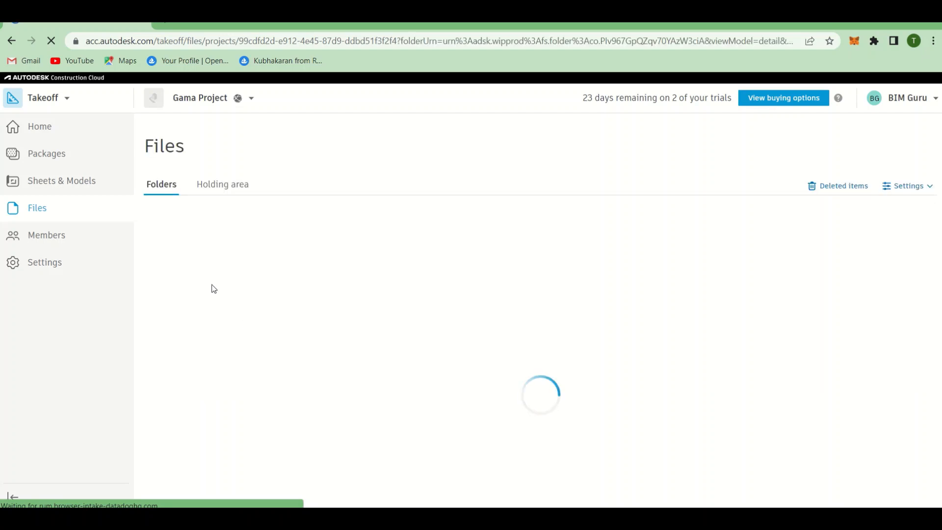
pyautogui.click(161, 260)
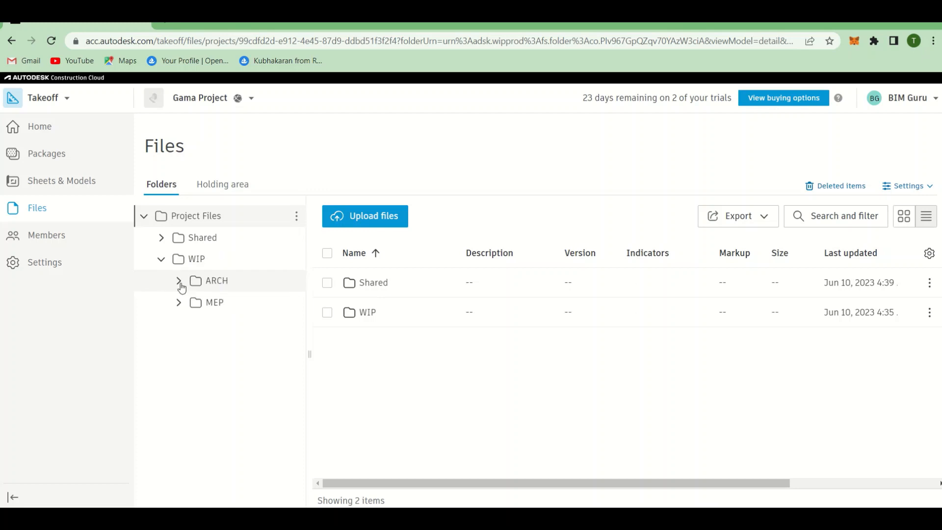
pyautogui.click(178, 302)
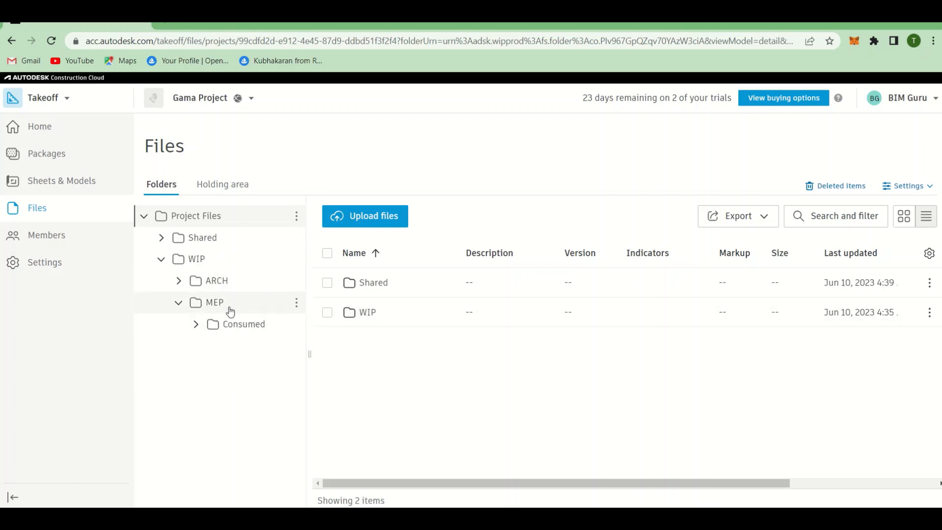
pyautogui.click(214, 302)
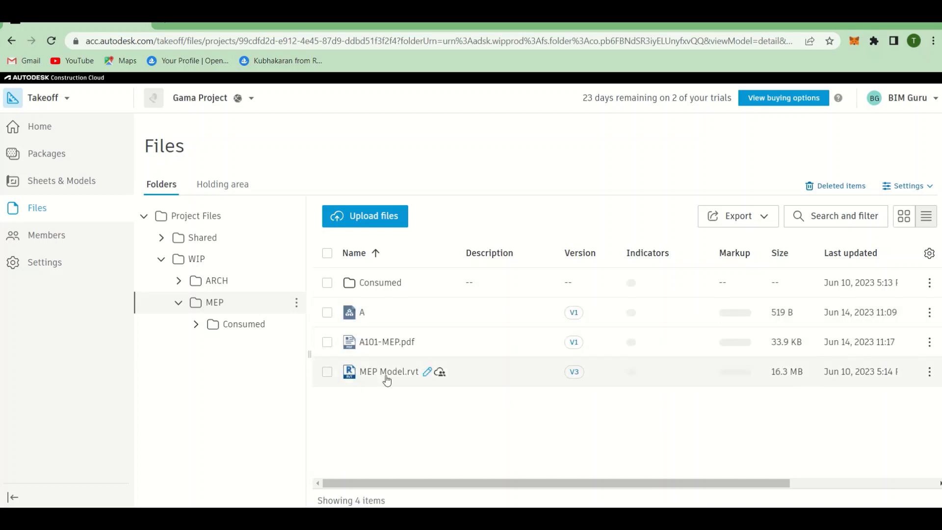
pyautogui.click(327, 372)
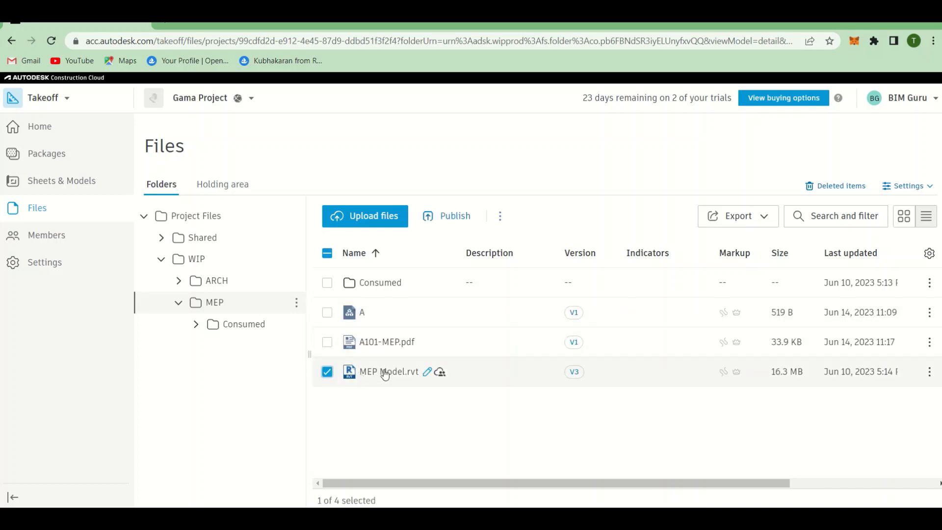
pyautogui.click(455, 220)
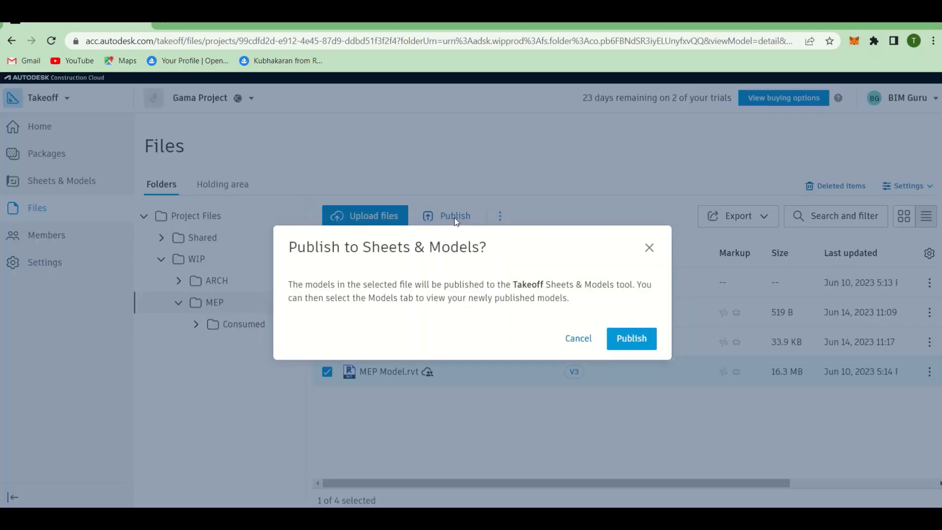
pyautogui.click(638, 339)
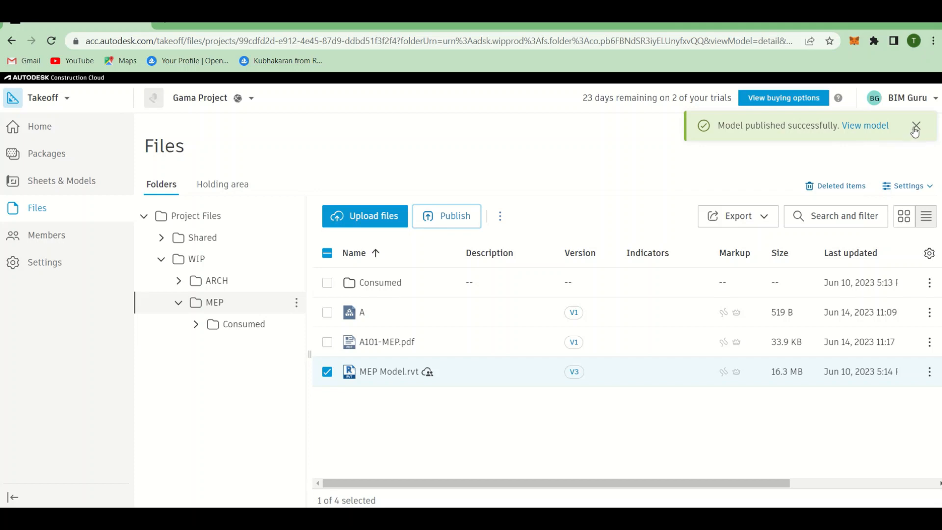
pyautogui.click(916, 127)
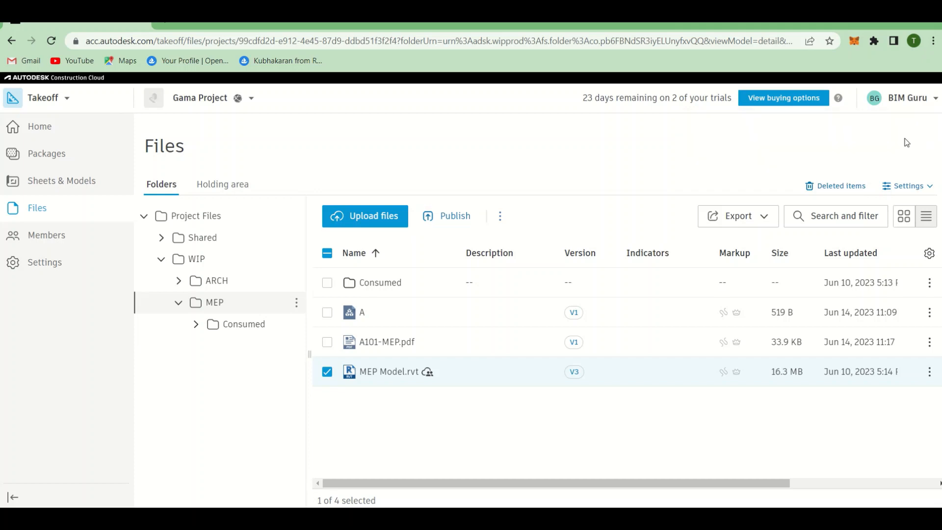
# - Return to the WIP > MEP folder in Takeoff's files and start publishing A101-MEP.pdf to Sheets & Models
pyautogui.click(46, 184)
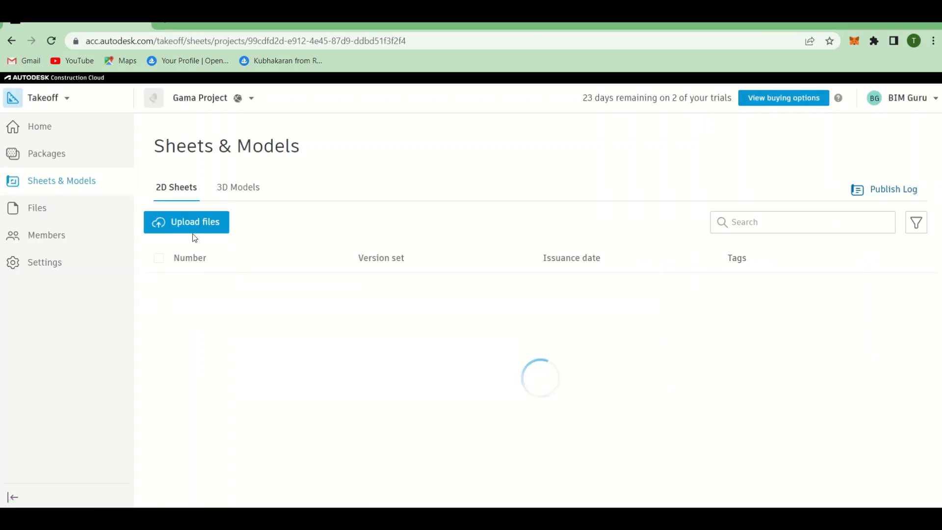
pyautogui.click(57, 213)
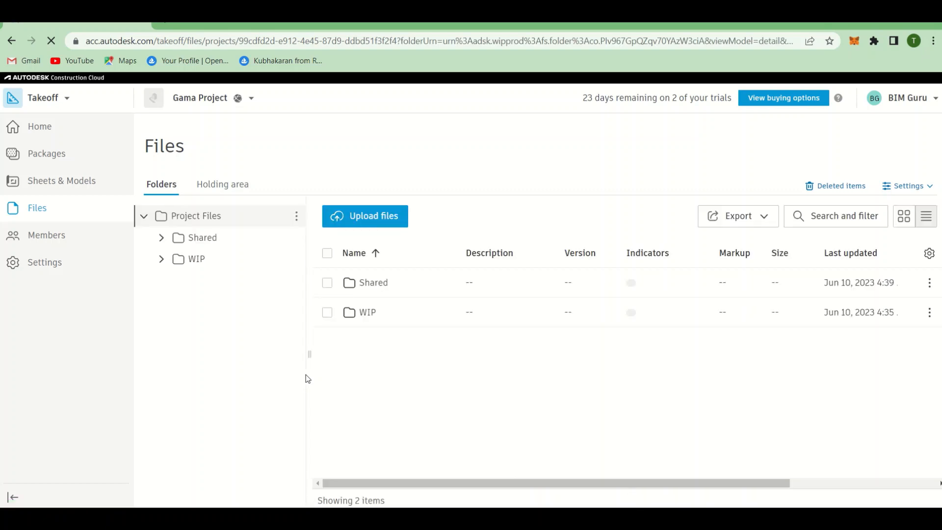
pyautogui.click(161, 258)
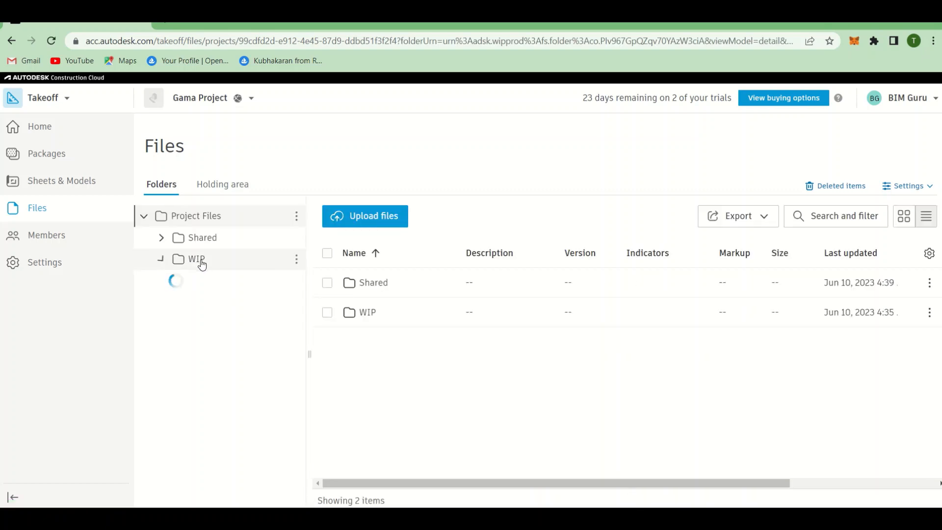
pyautogui.click(205, 302)
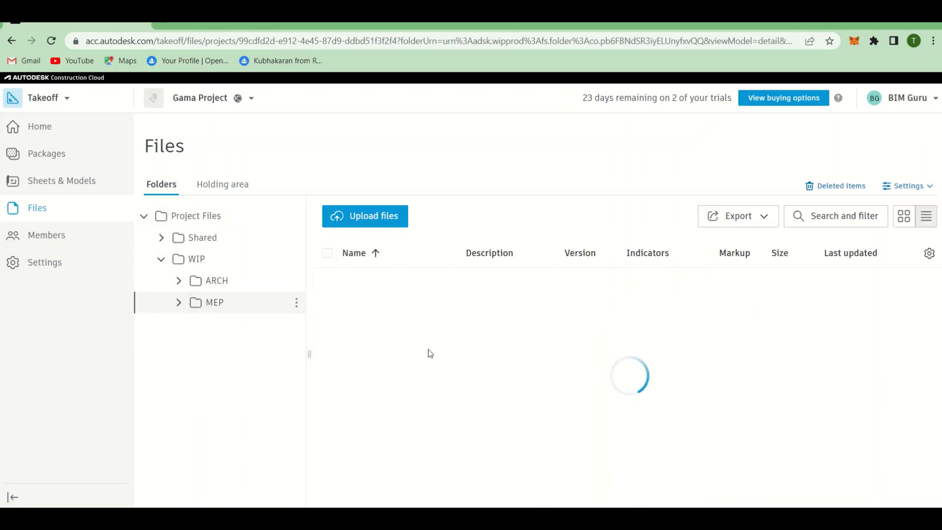
pyautogui.click(381, 347)
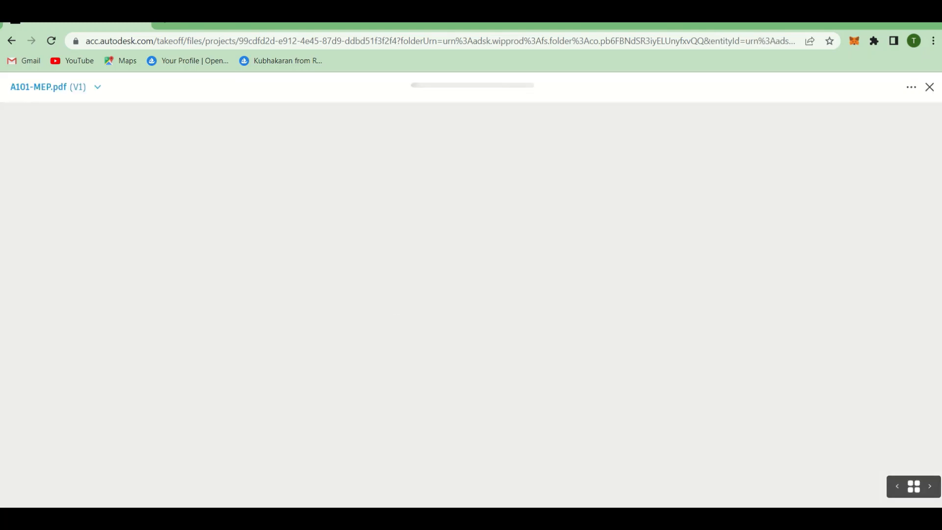
pyautogui.click(929, 86)
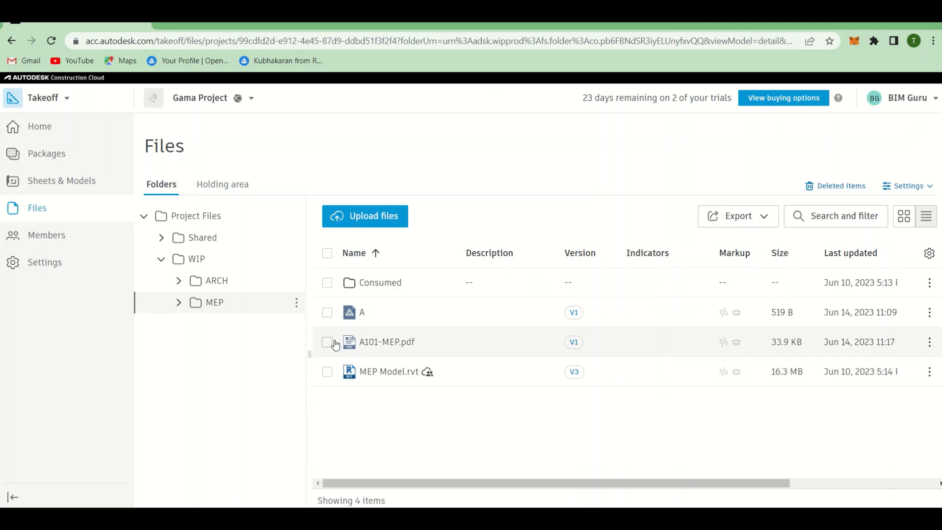
pyautogui.click(333, 343)
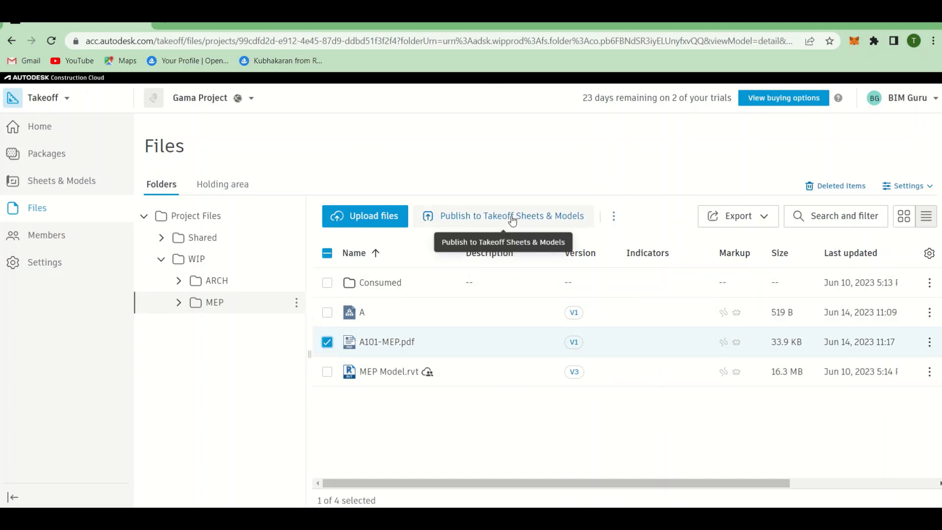
pyautogui.click(512, 218)
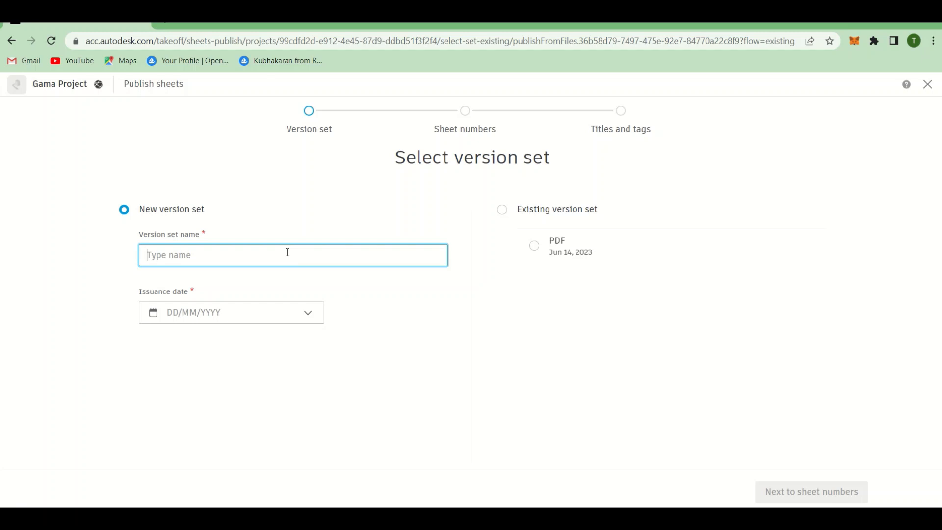
pyautogui.write('Version-01')
pyautogui.click(284, 323)
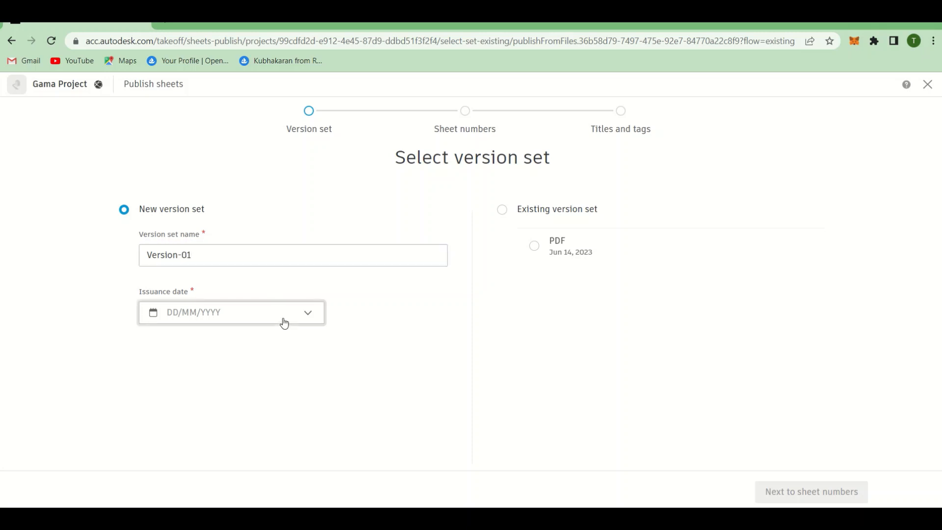
pyautogui.click(234, 189)
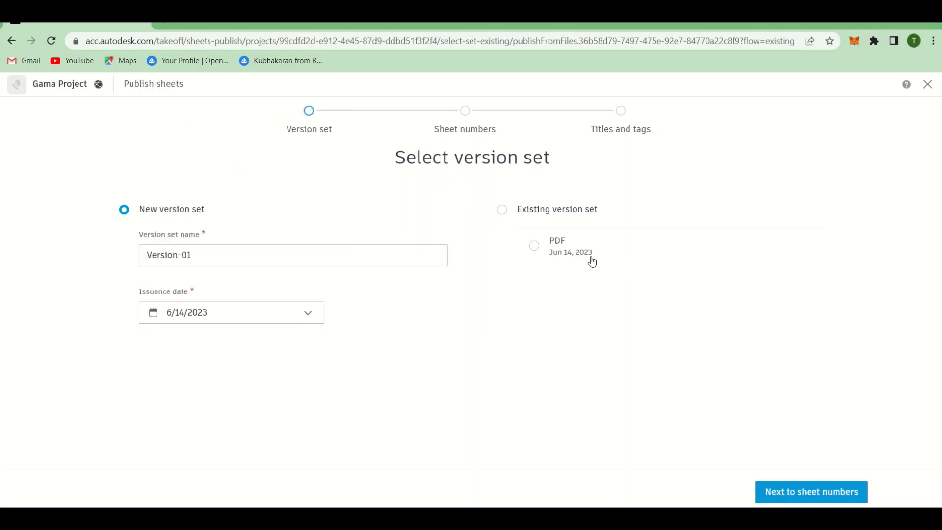
# - Assign the sheet to the existing PDF version set and continue to sheet numbers, accepting the notice about markups
pyautogui.click(534, 246)
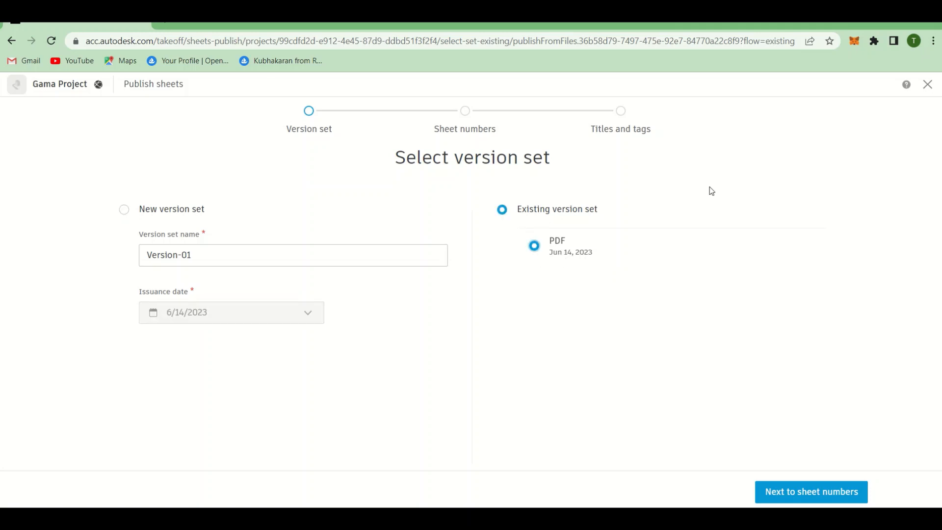
pyautogui.click(815, 496)
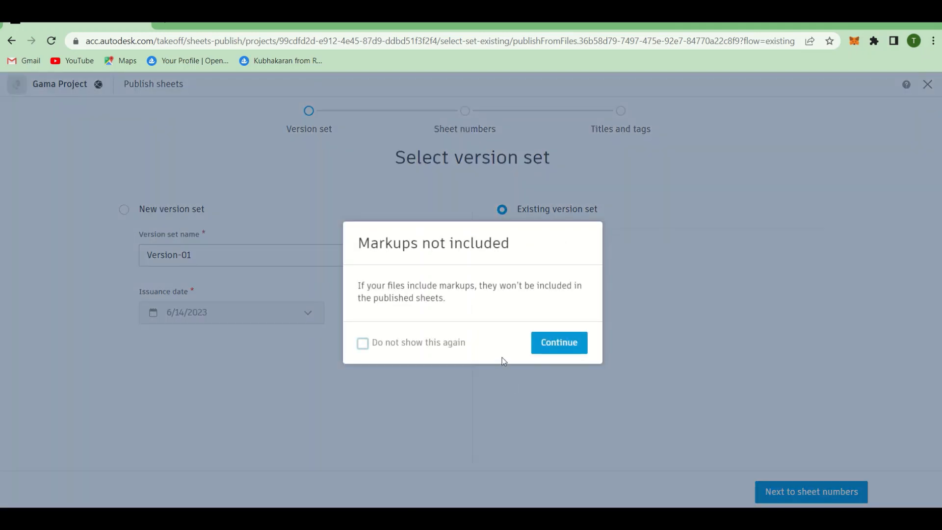
pyautogui.click(578, 341)
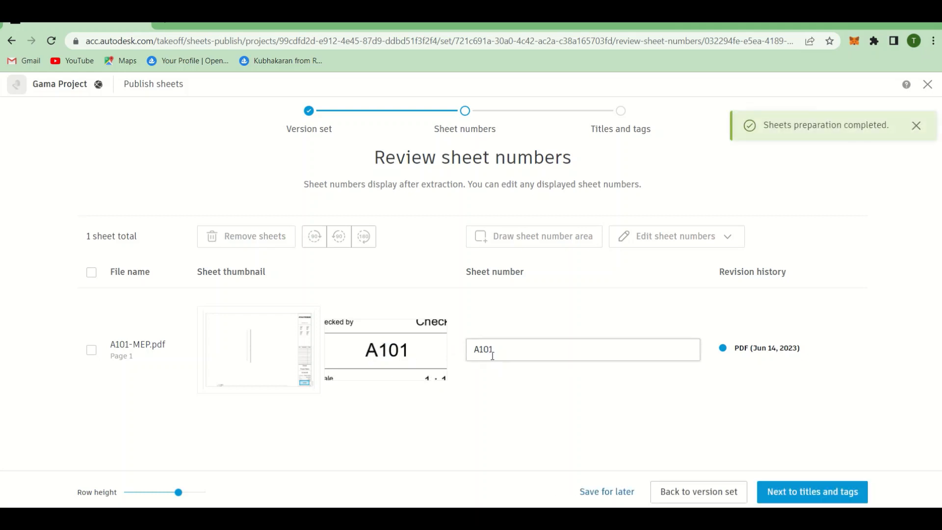
# - Select the A101-MEP.pdf sheet, look at the sheet number editing options, and continue to titles and tags with number A101
pyautogui.click(92, 350)
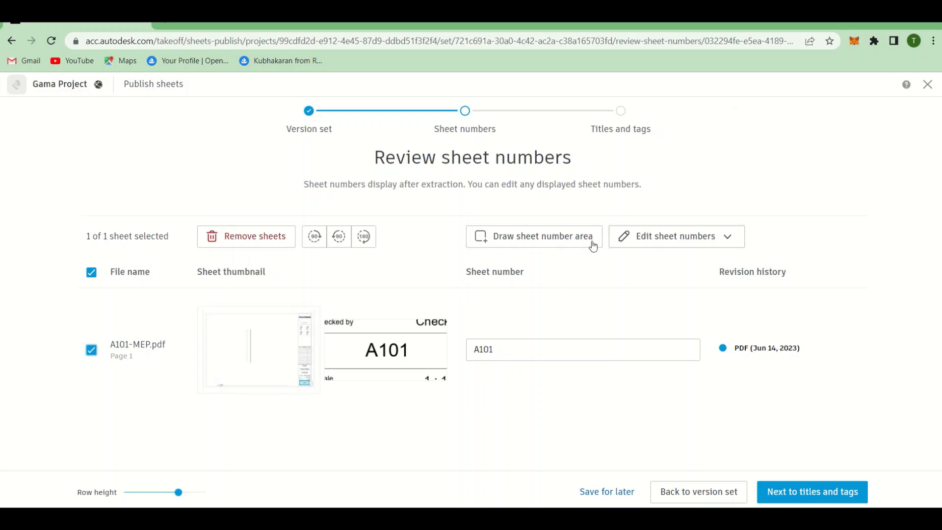
pyautogui.click(695, 241)
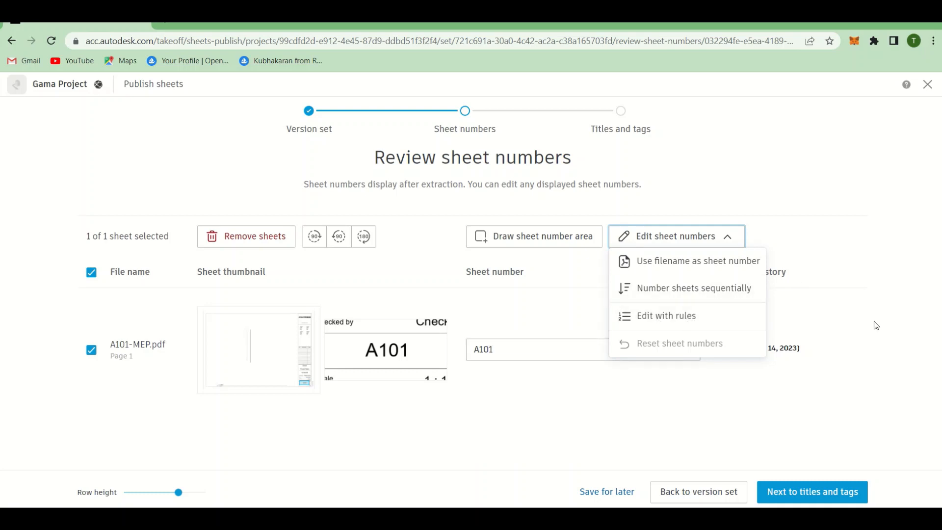
pyautogui.click(770, 422)
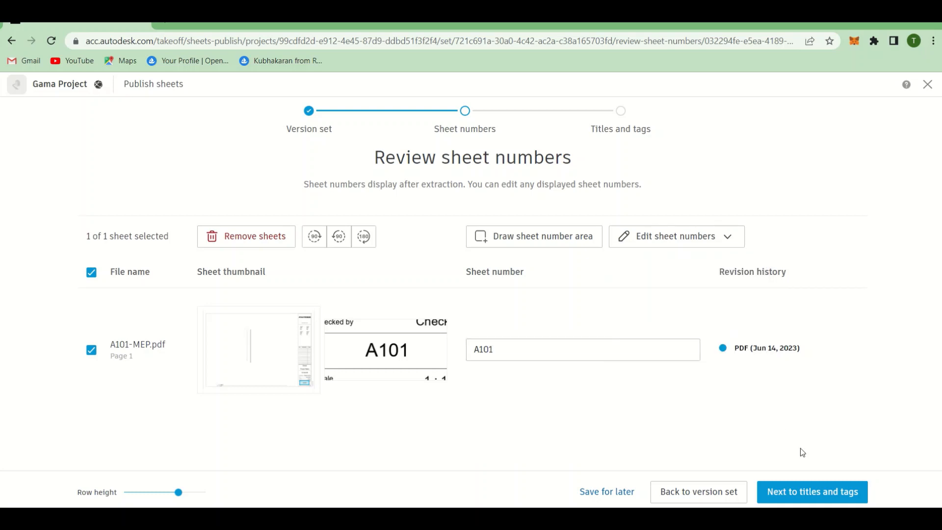
pyautogui.click(820, 493)
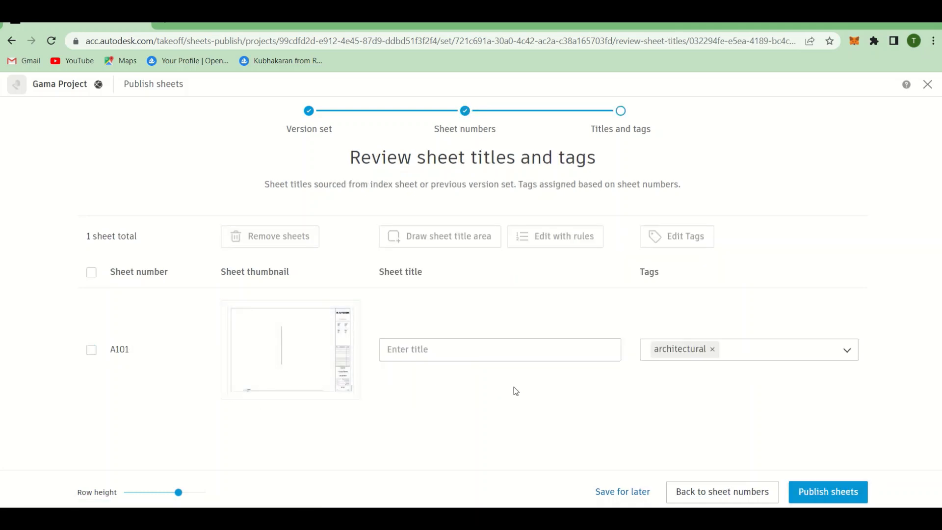
# - Extract the title of sheet A101 by drawing the sheet title area around "Unnamed" in the title block
pyautogui.click(439, 349)
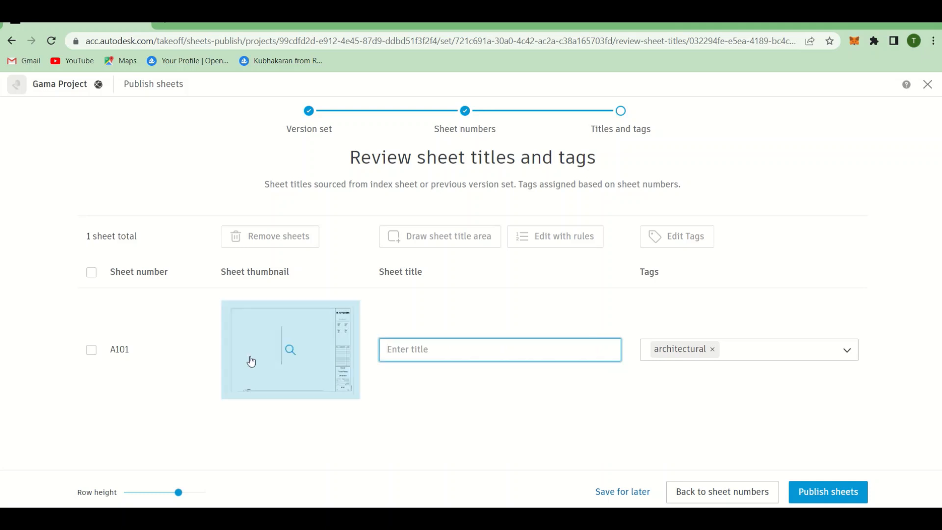
pyautogui.click(95, 353)
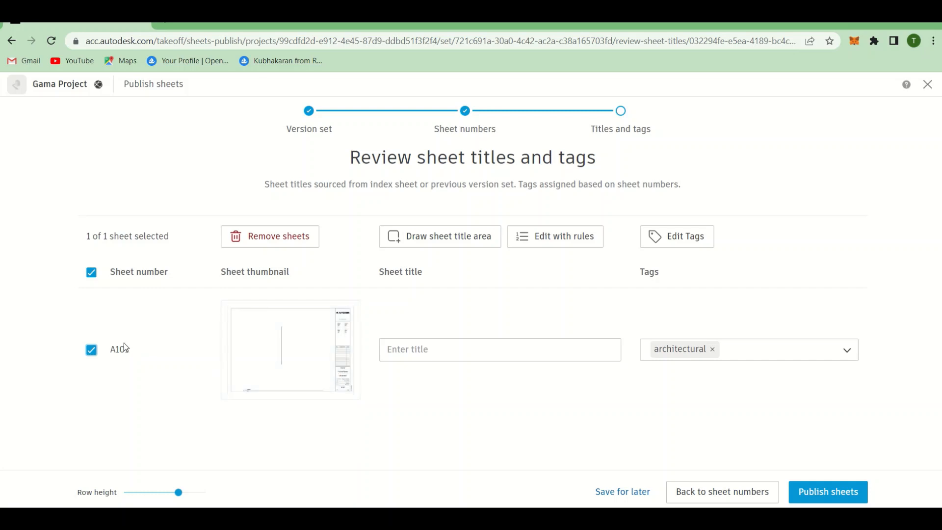
pyautogui.click(452, 240)
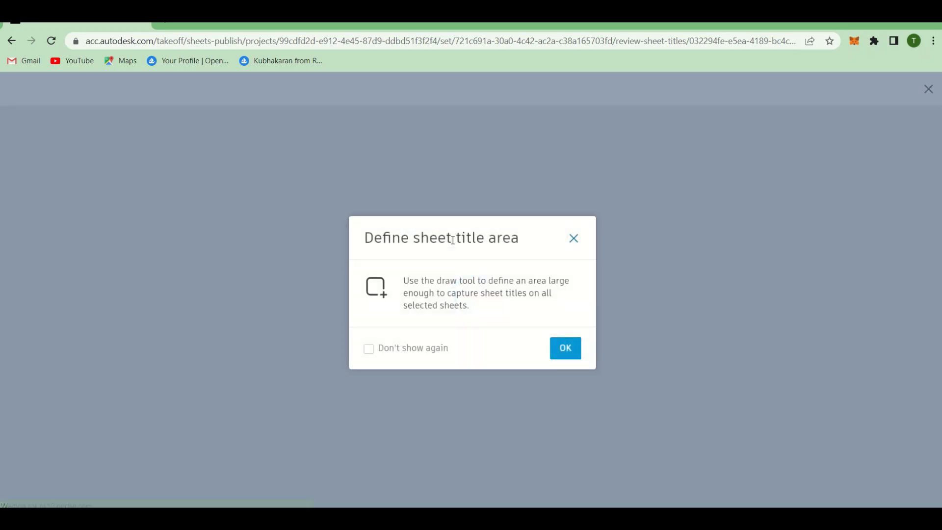
pyautogui.click(570, 355)
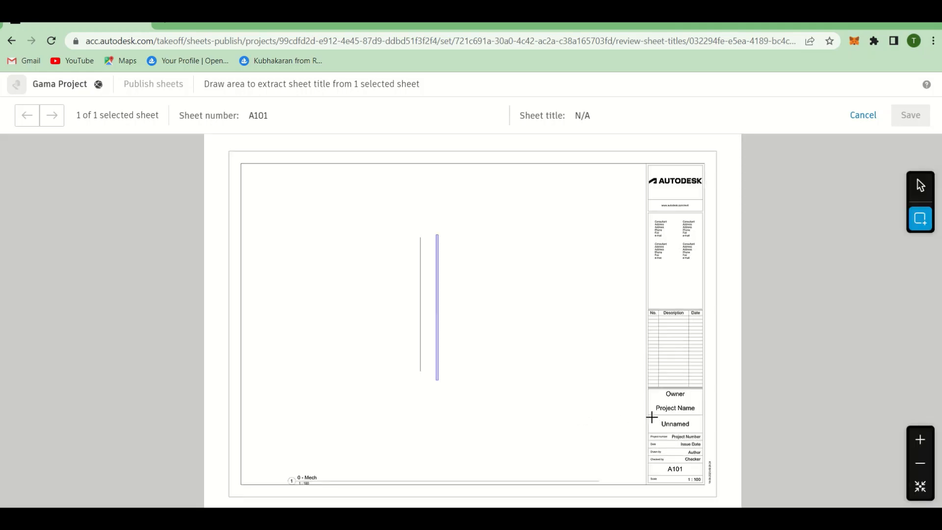
pyautogui.moveTo(649, 415); pyautogui.dragTo(703, 429)
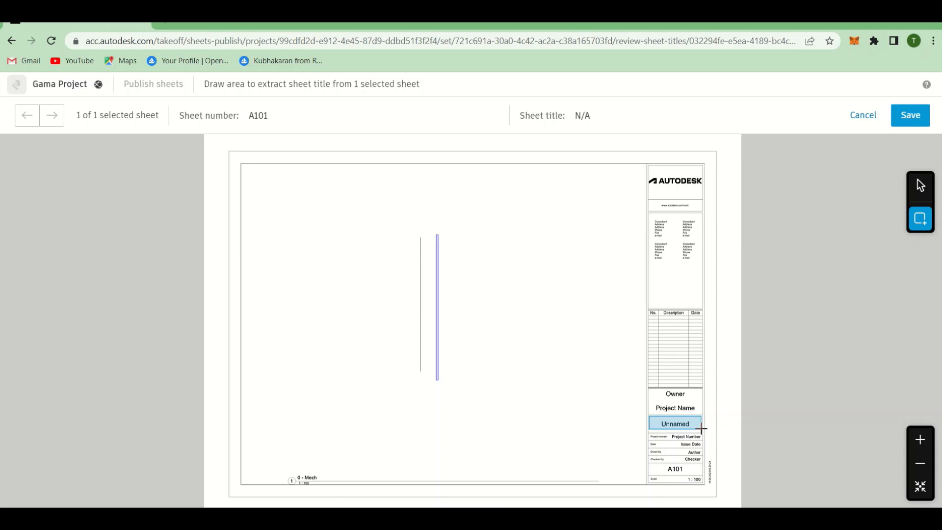
pyautogui.click(857, 406)
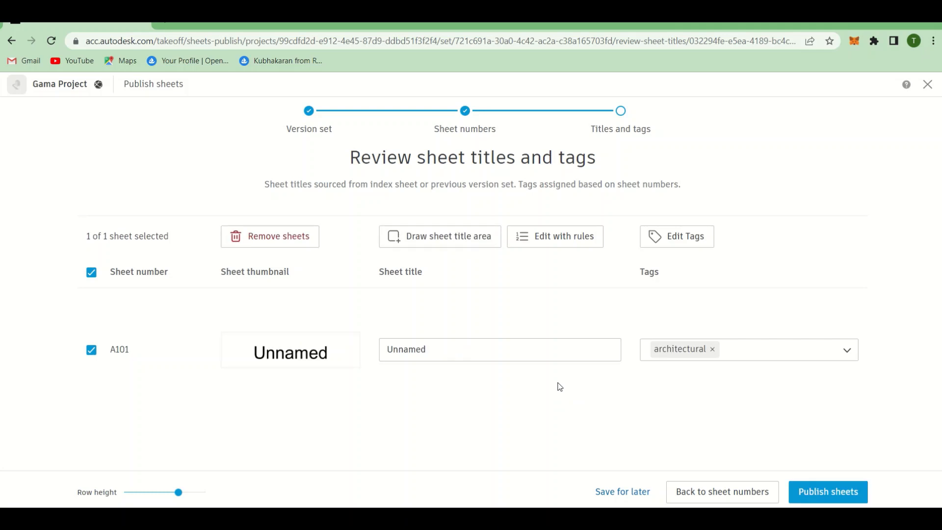
pyautogui.click(504, 355)
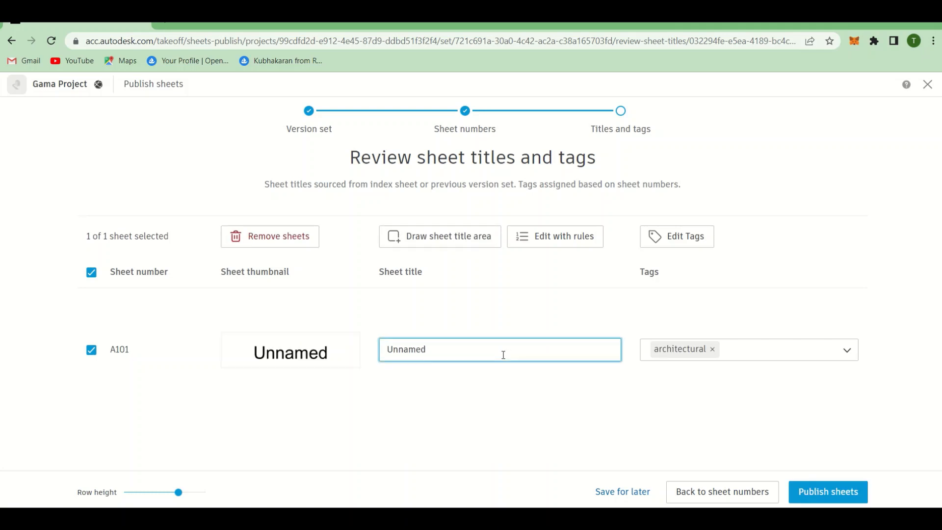
pyautogui.moveTo(492, 351); pyautogui.dragTo(256, 373)
pyautogui.click(515, 416)
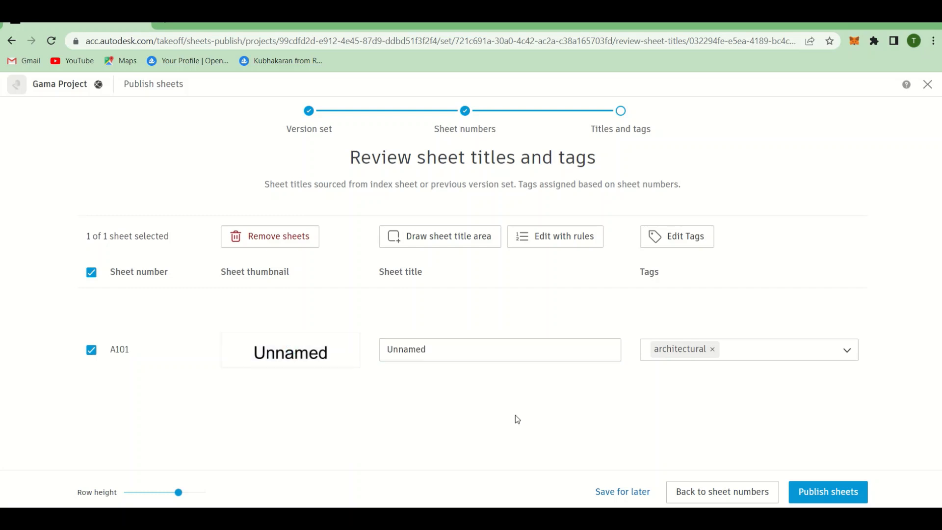
# - Add the prefix "MEP - " to the title of sheet A101 with an add-characters rule and apply it
pyautogui.click(572, 240)
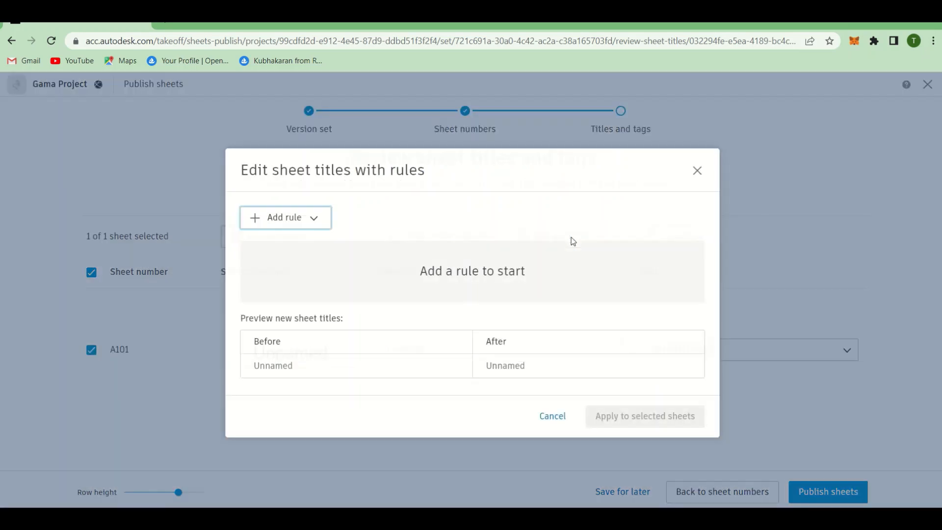
pyautogui.click(290, 215)
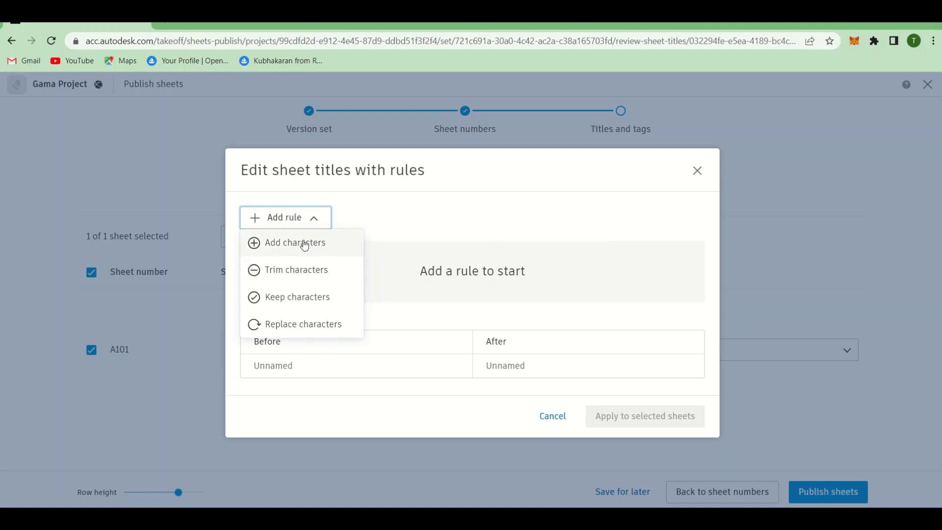
pyautogui.click(304, 244)
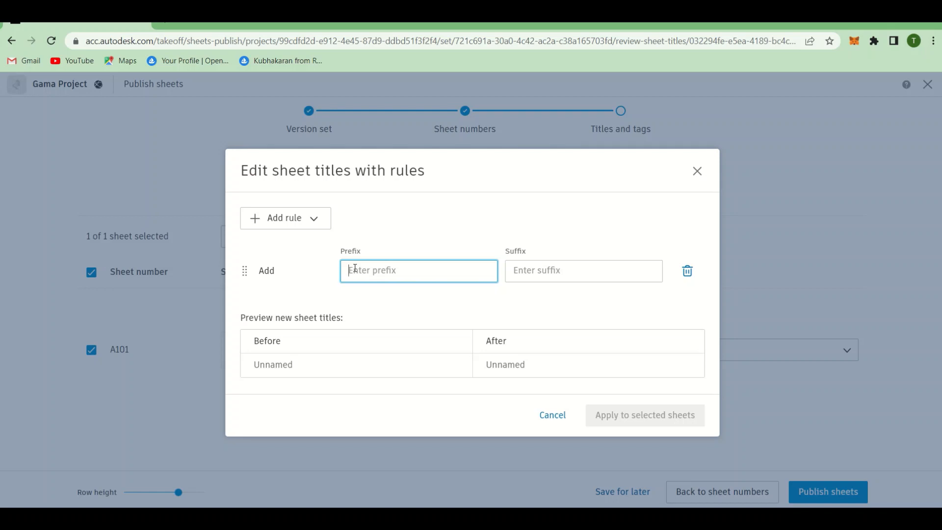
pyautogui.write('MEP')
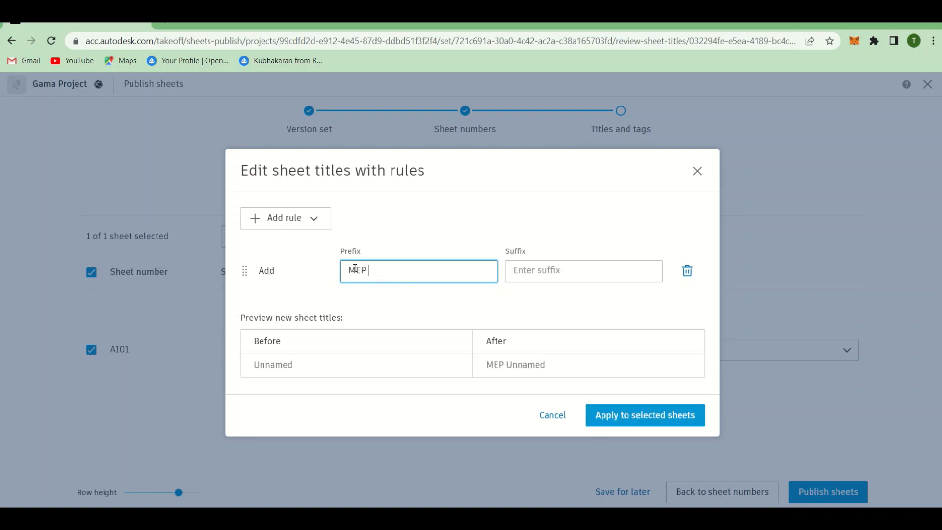
pyautogui.write(' -')
pyautogui.click(642, 415)
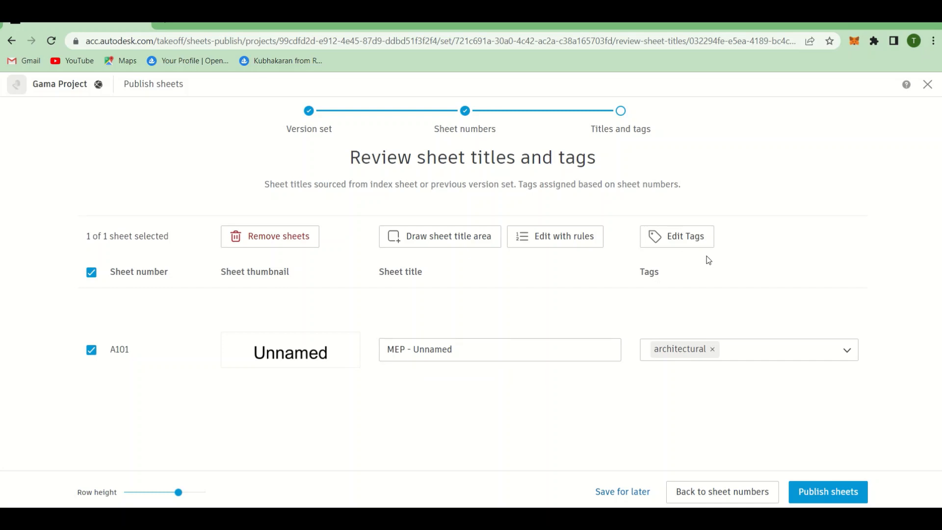
# - Remove the architectural tag from sheet A101 and create the tag MEP for it
pyautogui.click(713, 350)
pyautogui.click(712, 349)
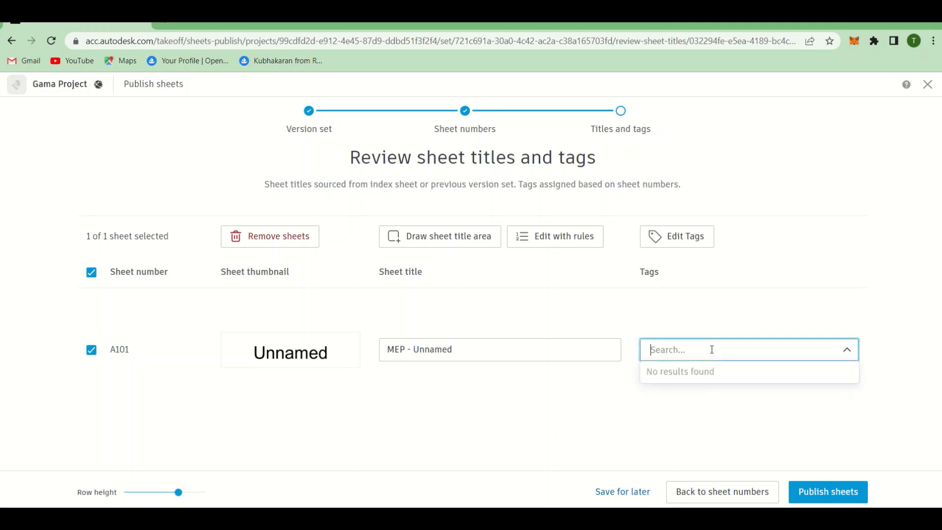
pyautogui.write('MEP')
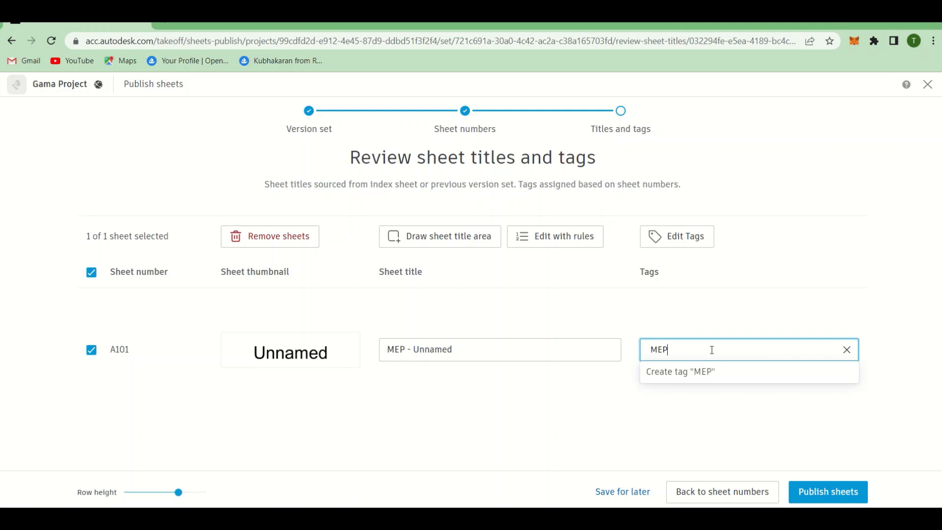
pyautogui.click(697, 372)
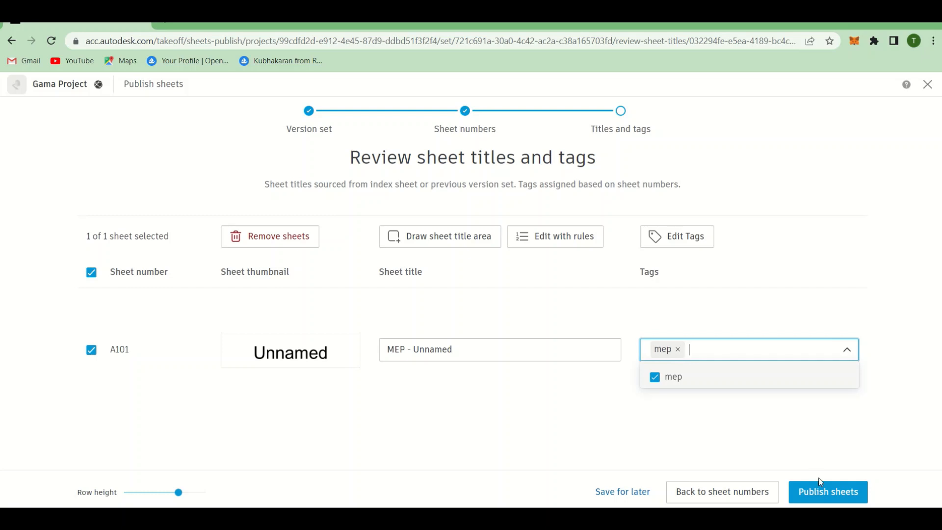
# - Publish the sheet and check the 2D sheets and 3D models lists in Sheets & Models
pyautogui.click(824, 491)
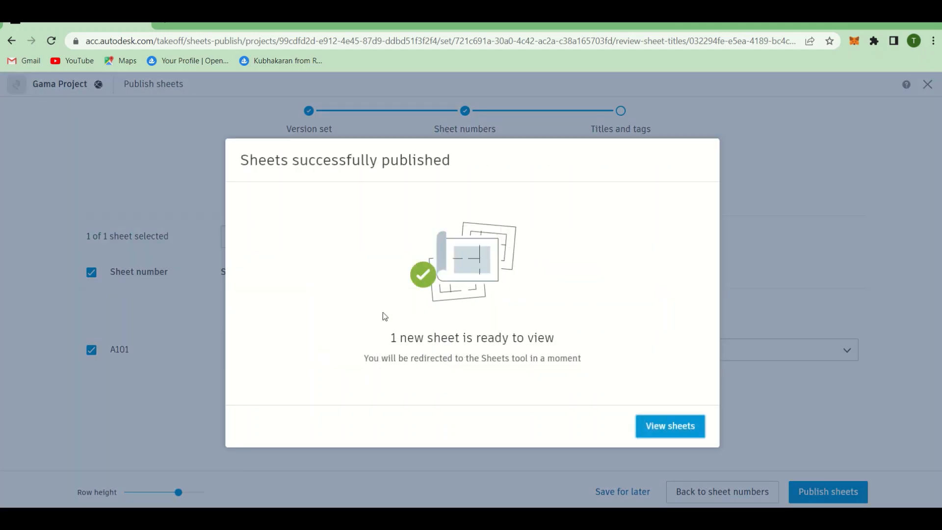
pyautogui.click(682, 435)
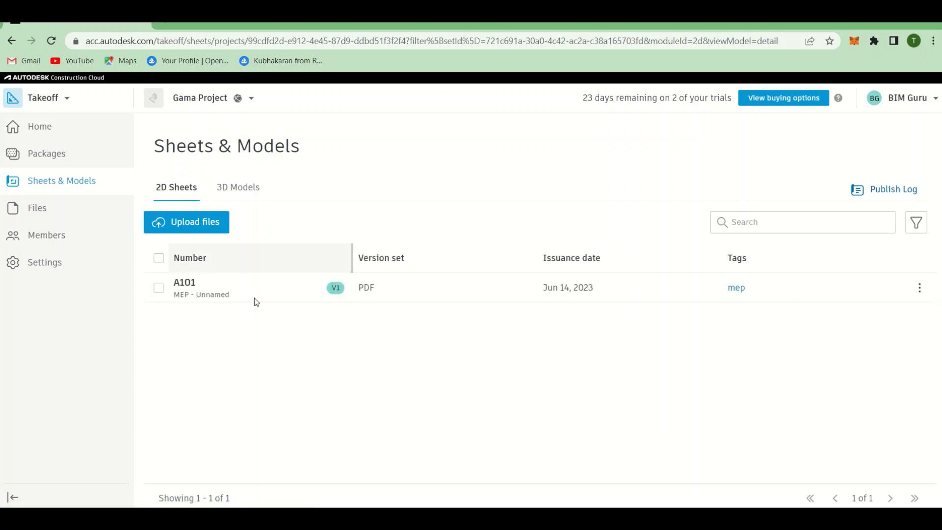
pyautogui.click(236, 192)
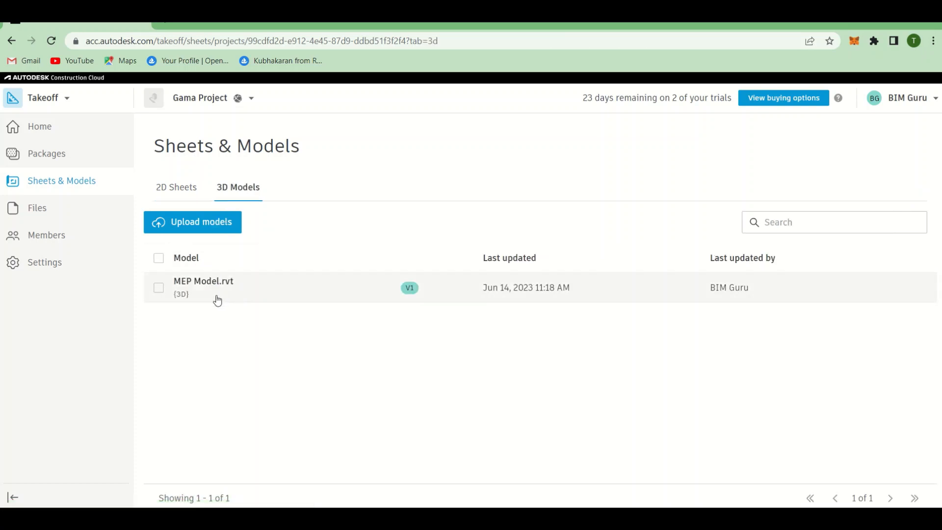
pyautogui.click(186, 189)
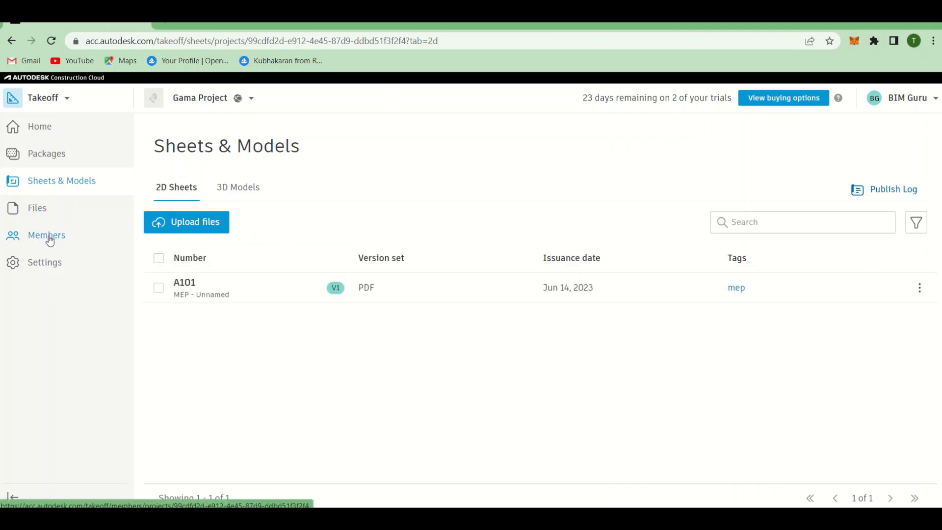
# - Create a takeoff package titled MEP Takeoff and return to the project's Home page
pyautogui.click(54, 123)
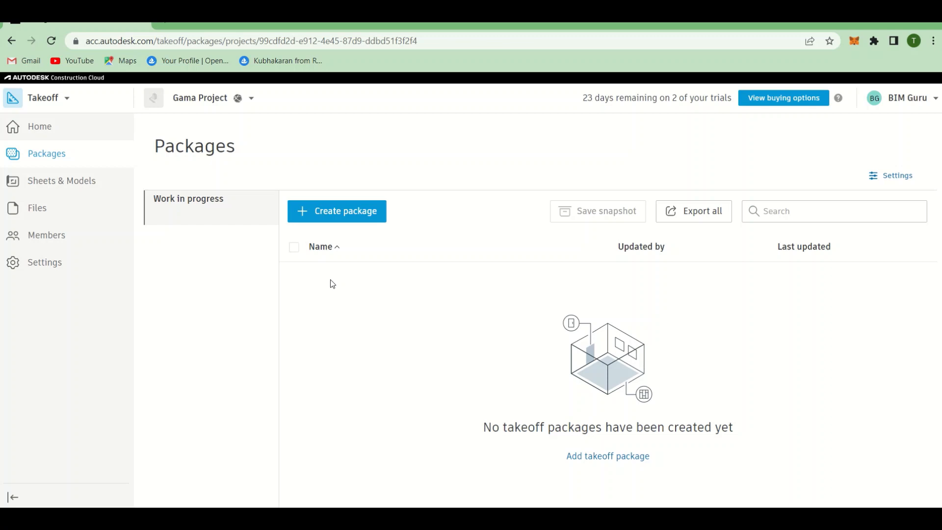
pyautogui.click(354, 218)
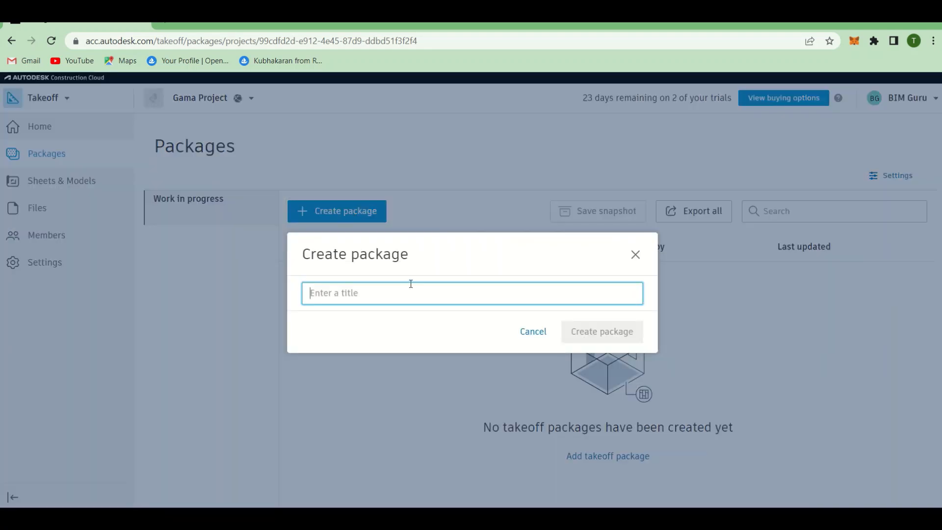
pyautogui.write('MEP Takeoff')
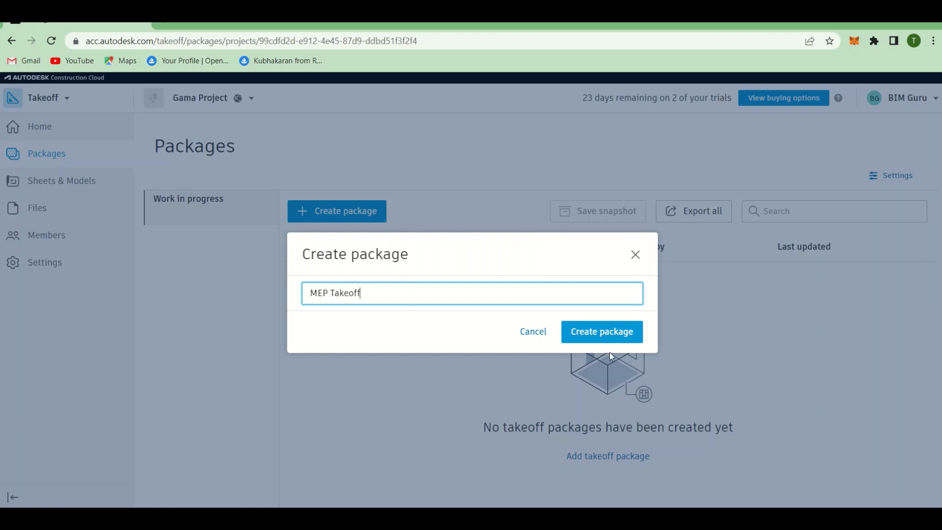
pyautogui.click(608, 340)
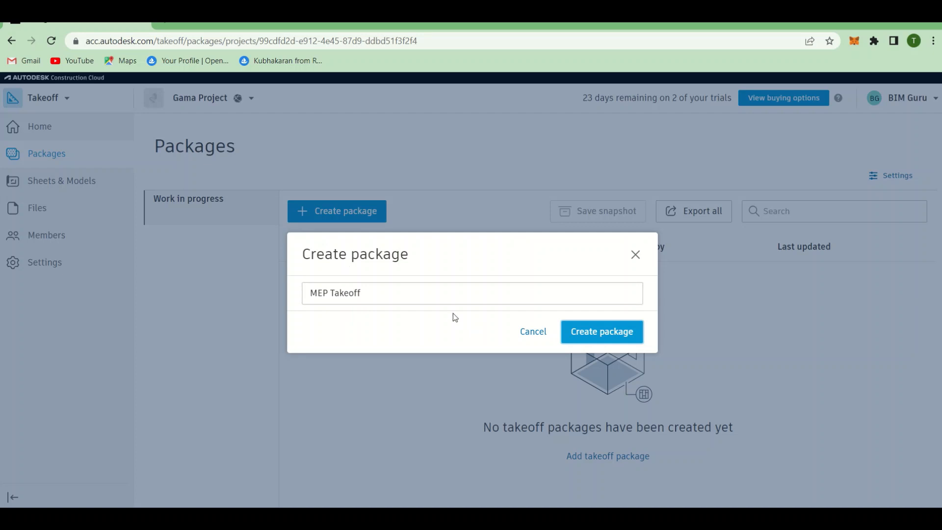
pyautogui.click(602, 333)
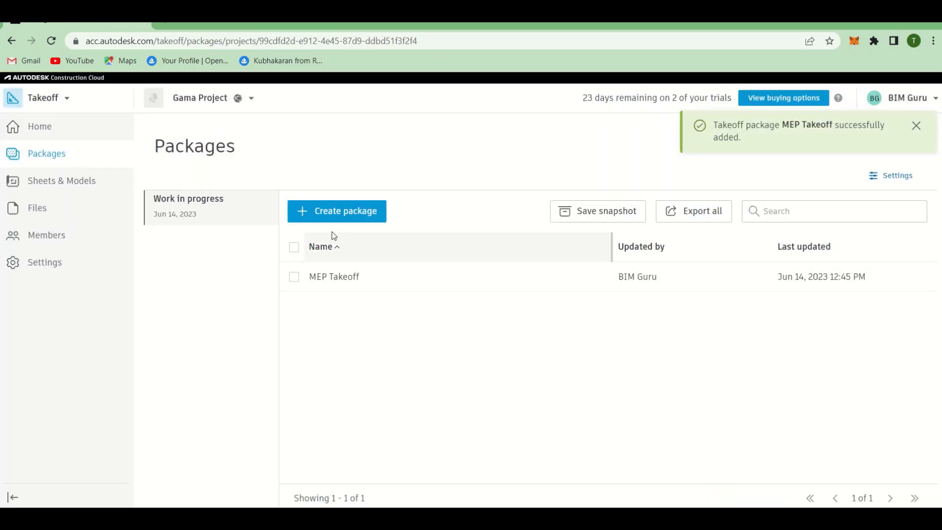
pyautogui.click(54, 128)
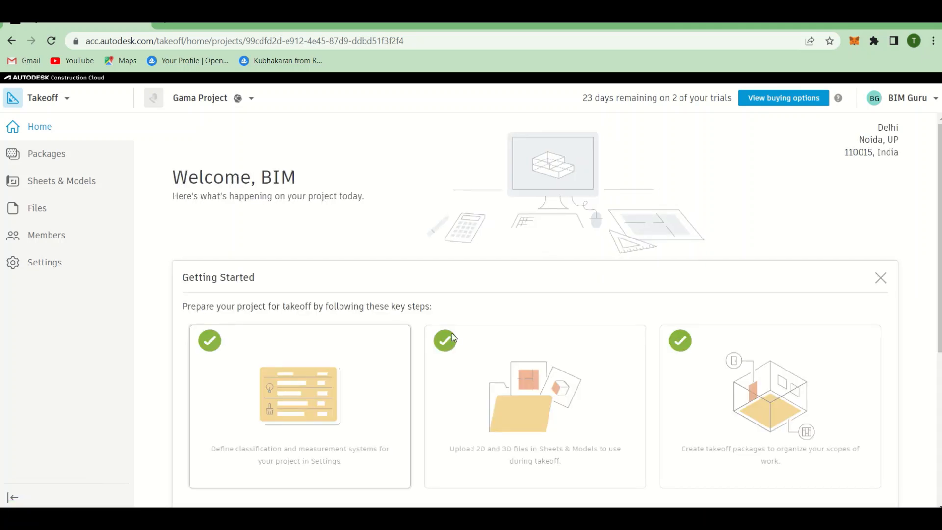
# - Open the MEP Takeoff package, display sheet A101 in it, and check the available sheet scales
pyautogui.click(31, 153)
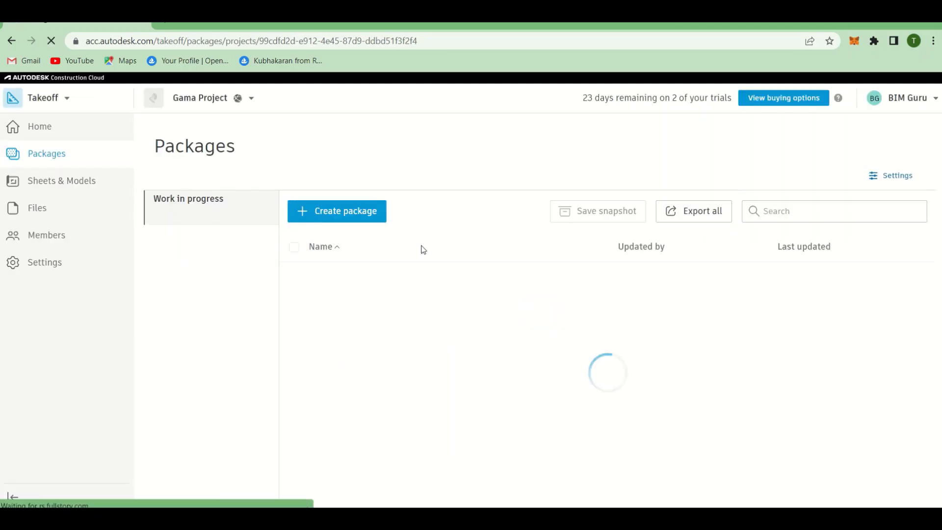
pyautogui.click(339, 278)
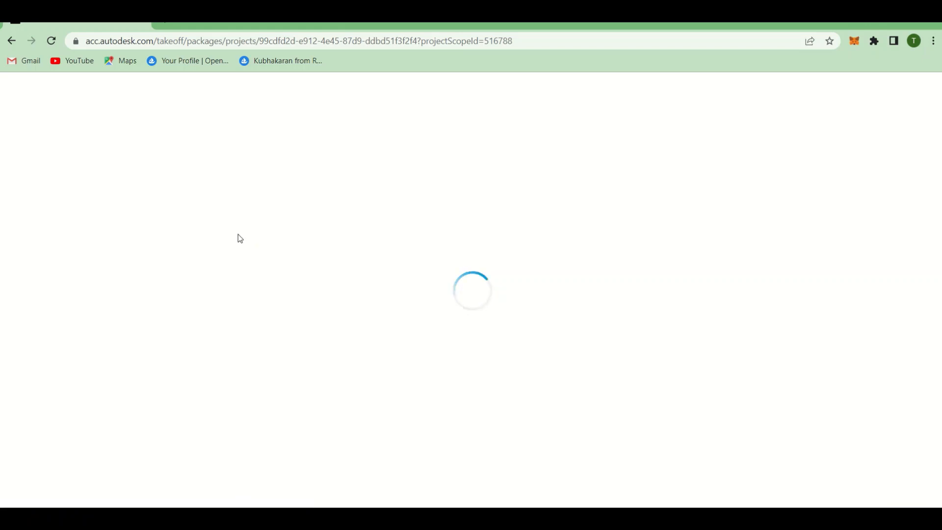
pyautogui.click(141, 163)
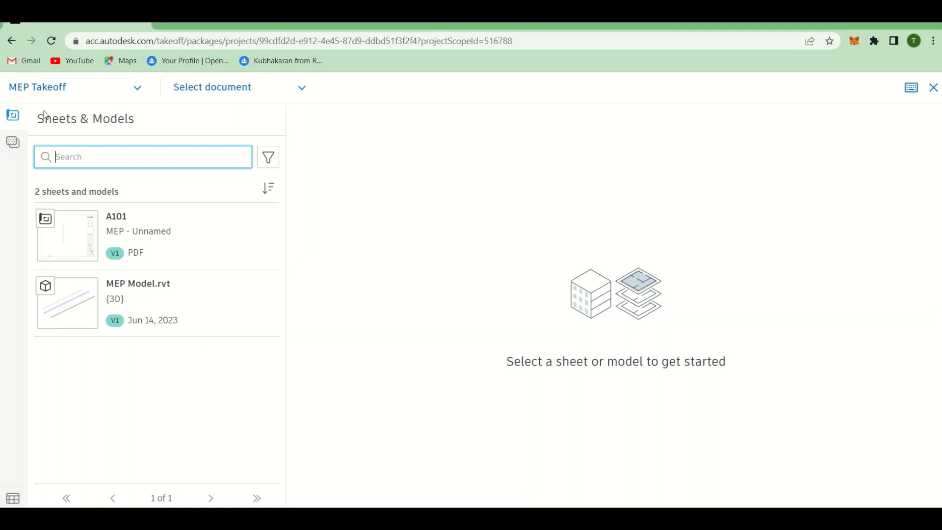
pyautogui.click(104, 85)
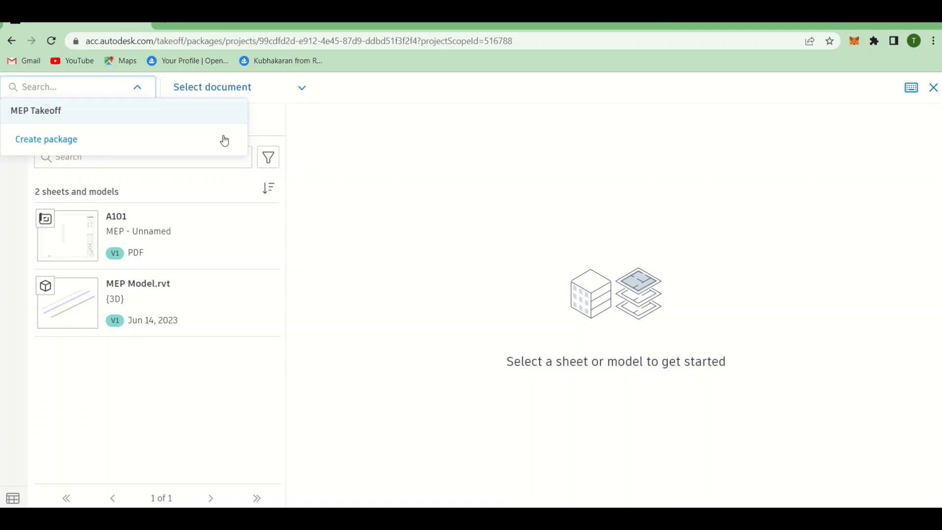
pyautogui.click(286, 88)
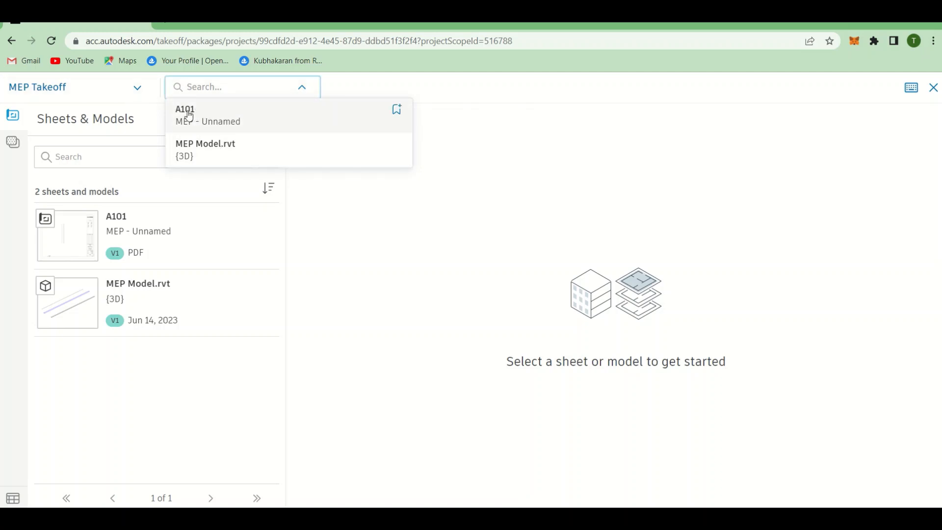
pyautogui.click(240, 115)
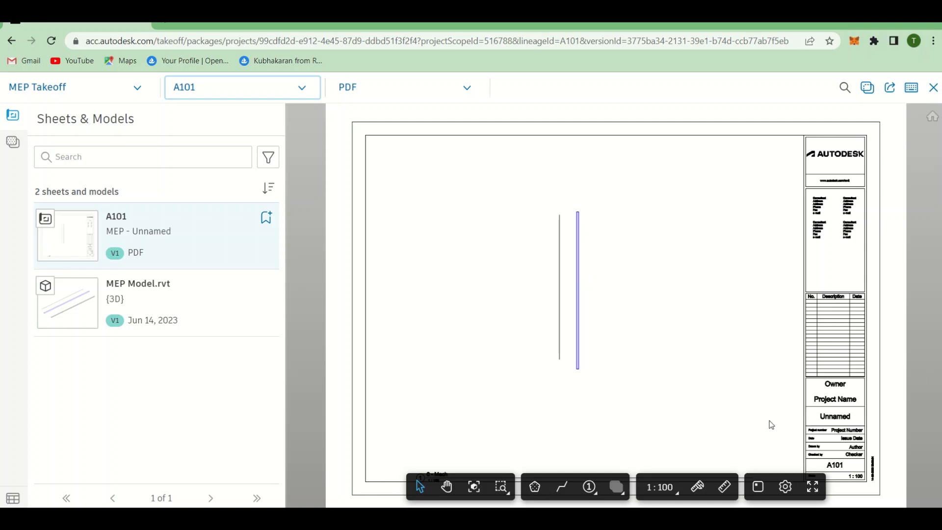
pyautogui.click(665, 493)
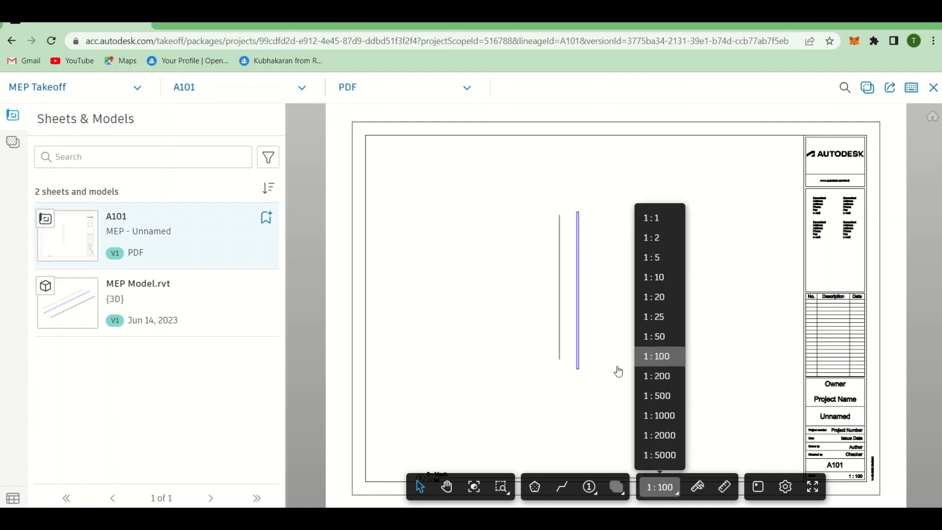
pyautogui.click(403, 342)
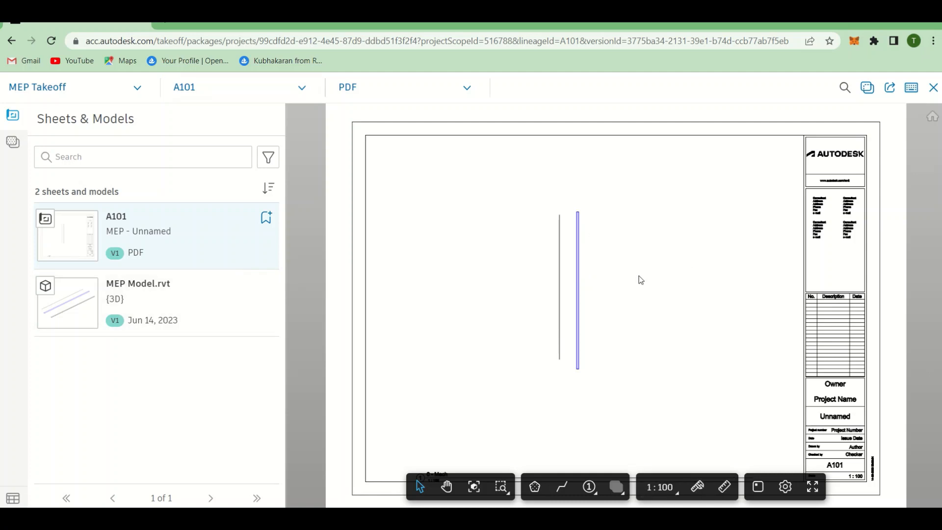
# - Try bookmarking sheet A101 and MEP Model.rvt in the Sheets & Models list, and remove the bookmarks
pyautogui.click(75, 152)
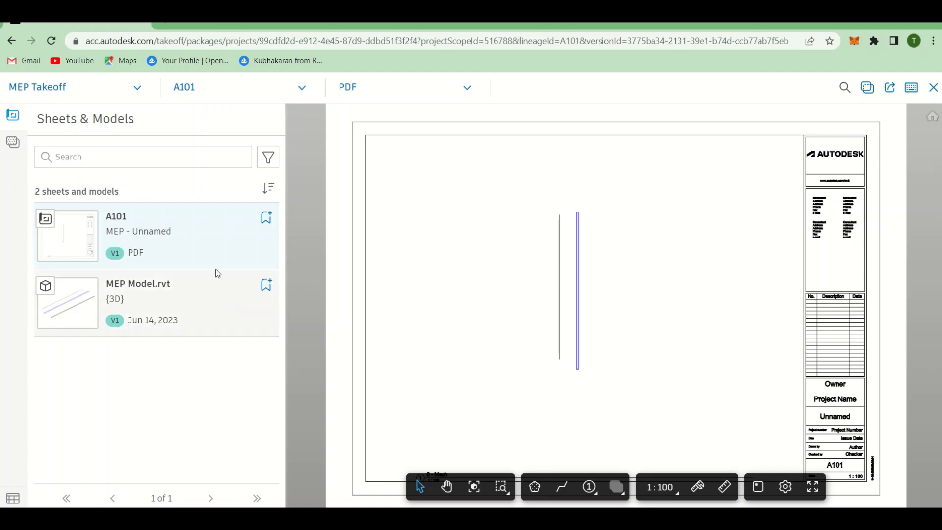
pyautogui.click(266, 219)
pyautogui.click(266, 287)
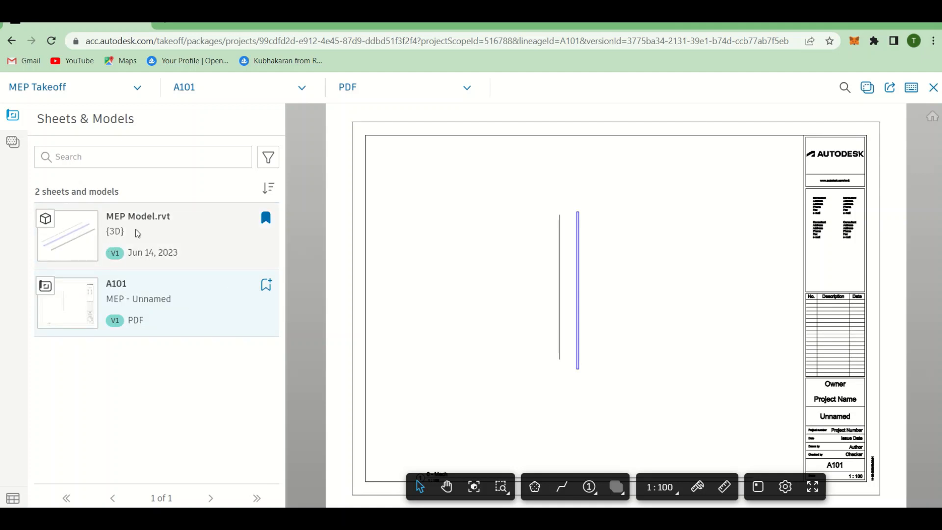
pyautogui.click(266, 218)
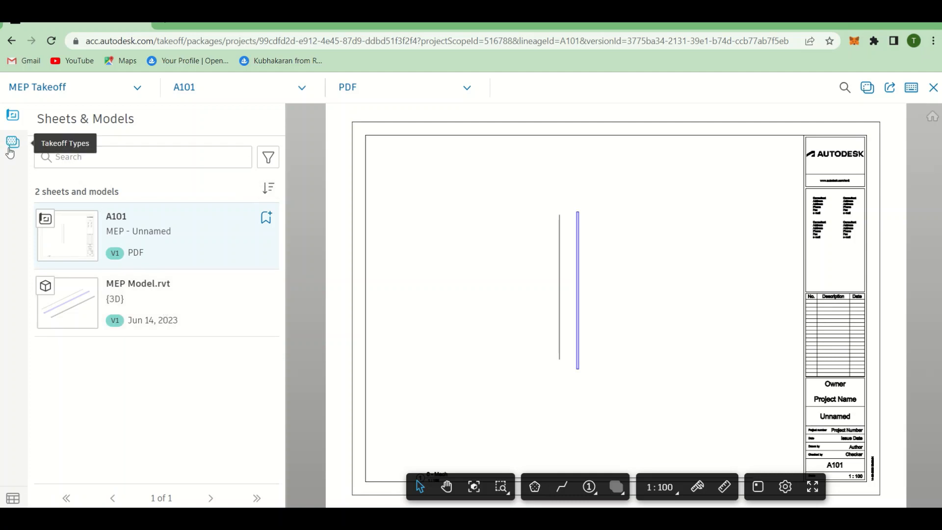
# - Create a takeoff type named Duct that uses the linear tool with a line width of 128 mm
pyautogui.click(11, 150)
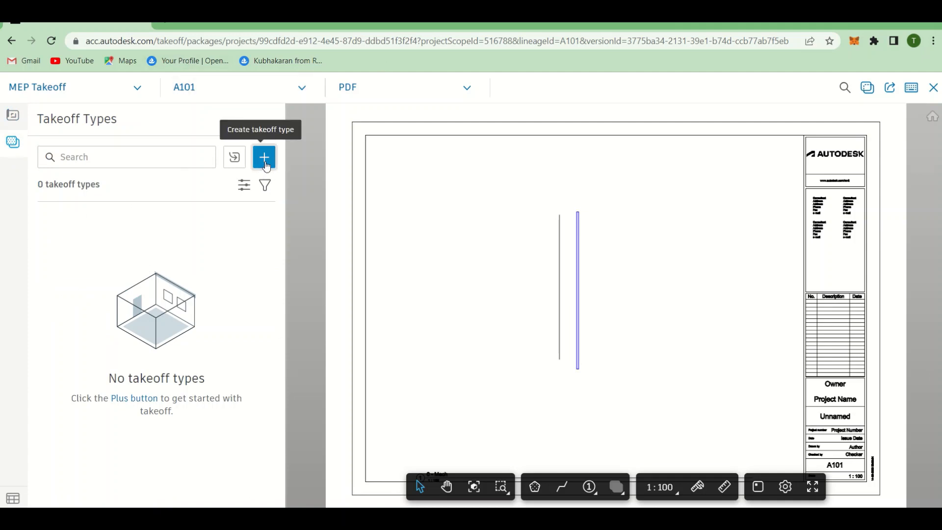
pyautogui.click(264, 158)
pyautogui.write('Duct')
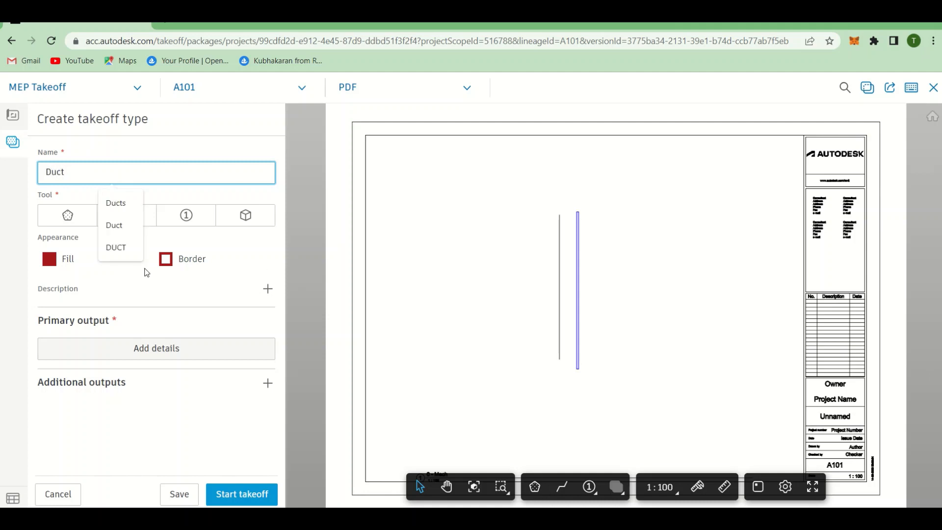
pyautogui.click(147, 273)
pyautogui.click(129, 216)
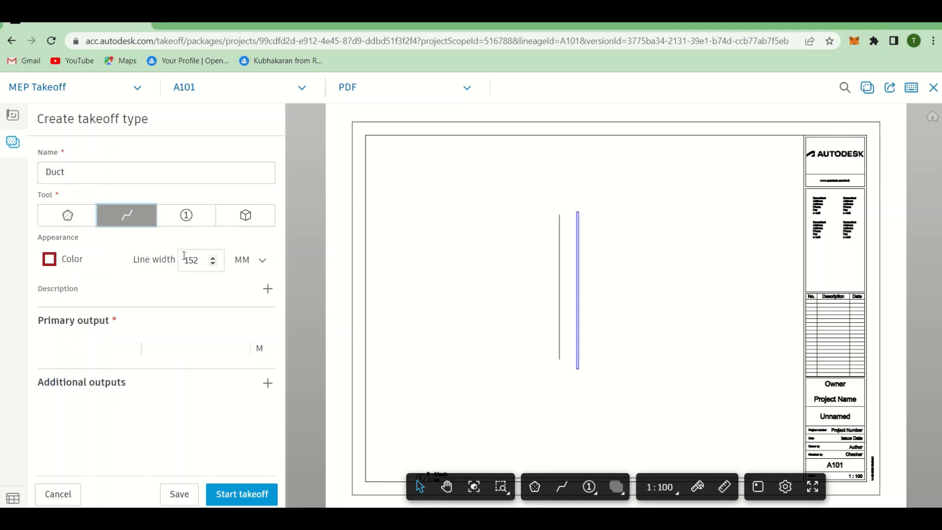
pyautogui.doubleClick(214, 264)
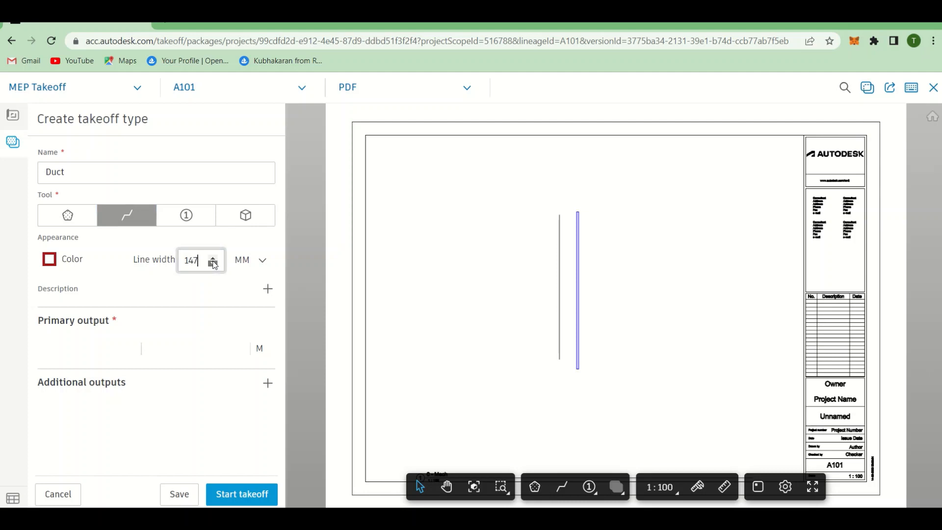
pyautogui.doubleClick(214, 264)
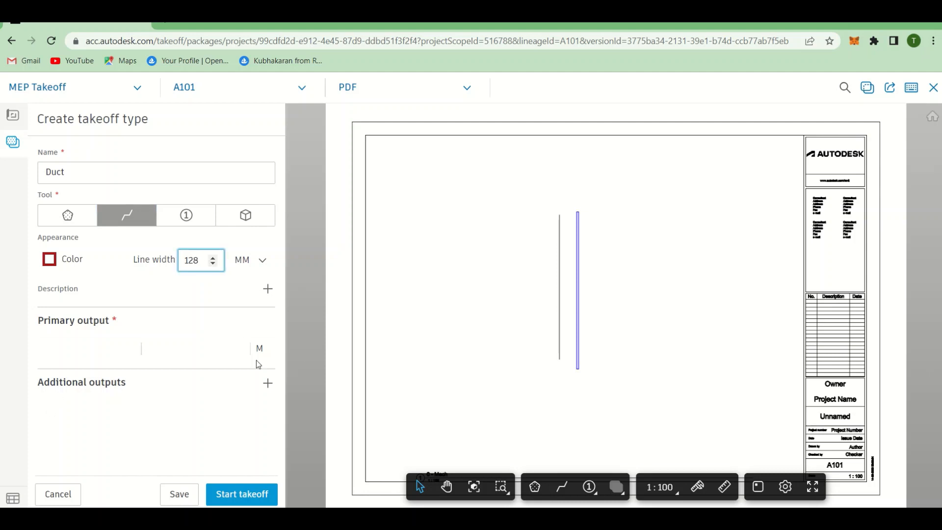
# - Set the primary output to Duct Length with classification A10 - Ducts and unit Meters (M), and start the takeoff
pyautogui.click(151, 349)
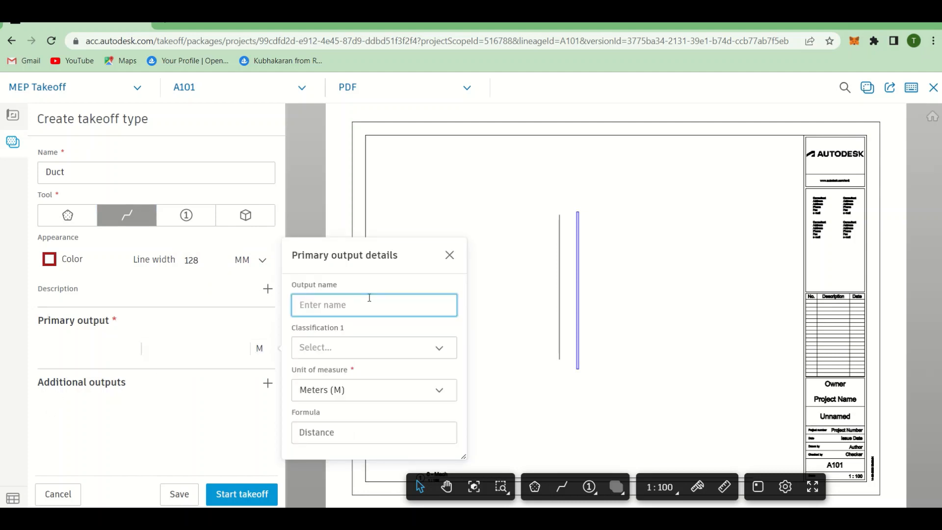
pyautogui.write('Duct Length')
pyautogui.click(431, 347)
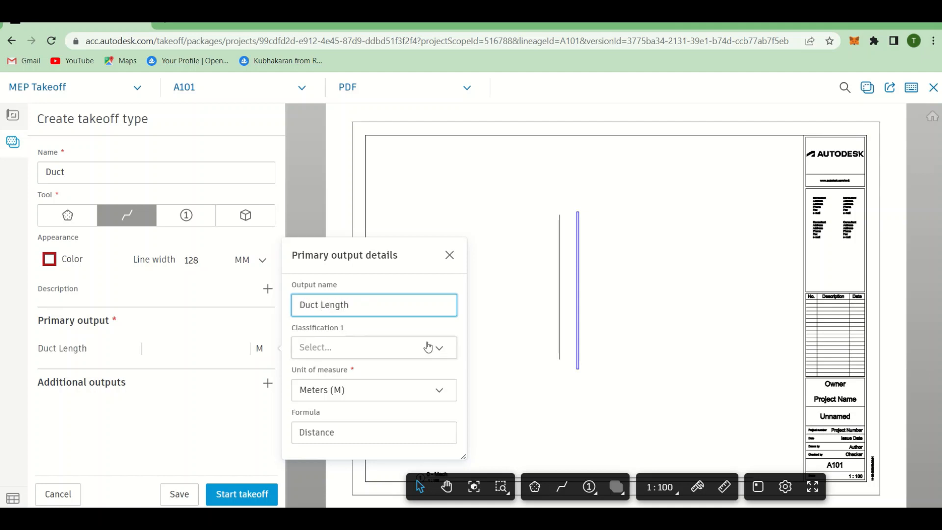
pyautogui.click(345, 375)
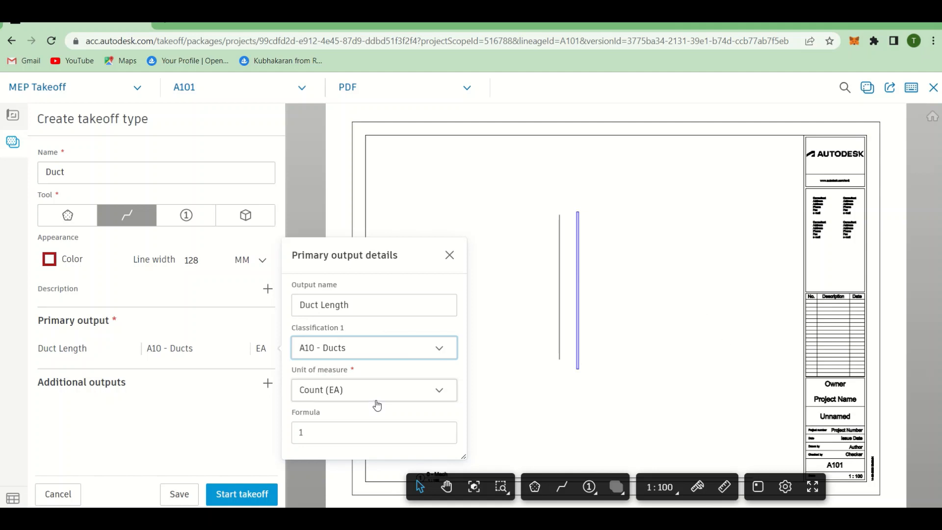
pyautogui.click(376, 398)
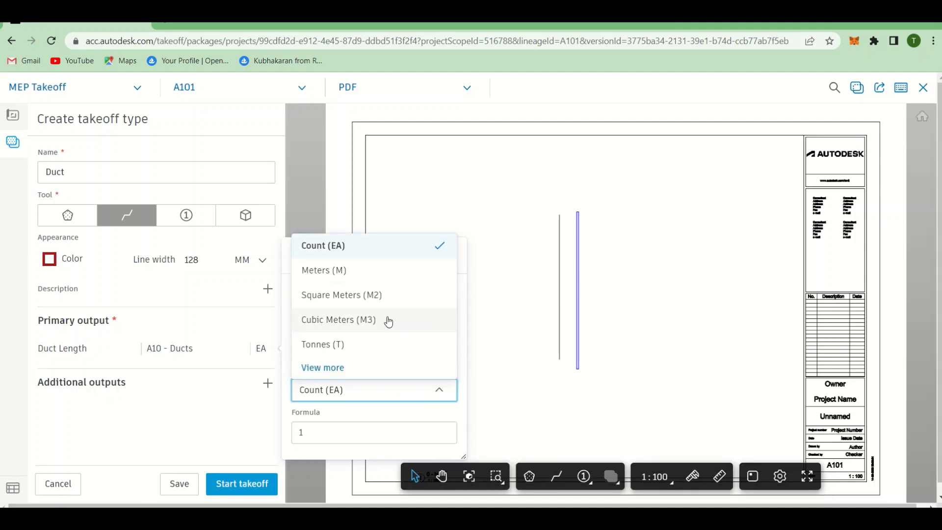
pyautogui.click(361, 272)
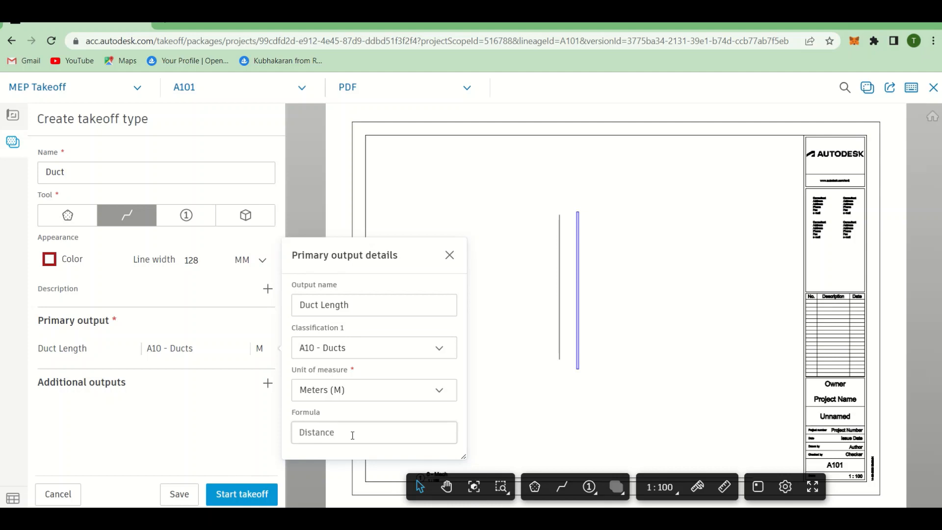
pyautogui.click(449, 255)
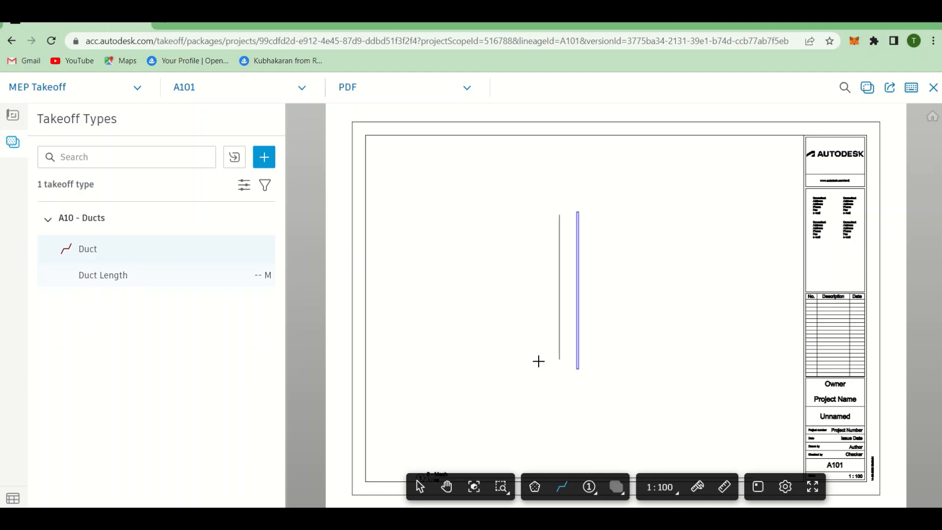
# - Draw a linear takeoff about 22.73 m long along the full length of the blue duct on sheet A101
pyautogui.click(577, 370)
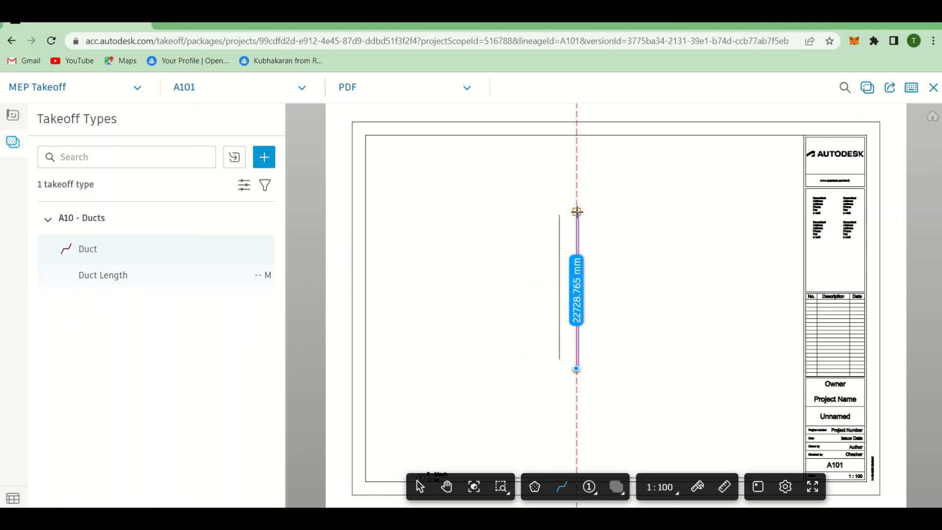
pyautogui.click(578, 212)
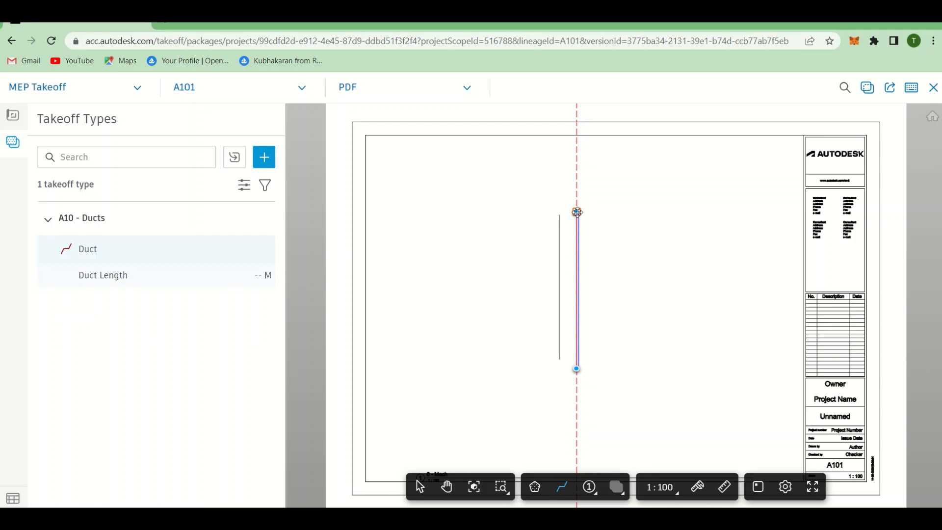
pyautogui.doubleClick(577, 212)
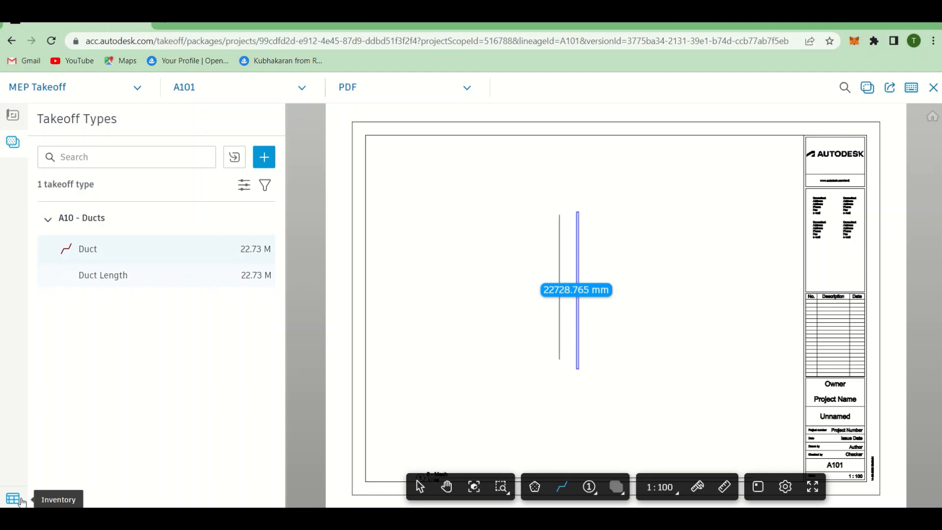
# - Review the Duct Length entry in the inventory, including its instance's quantity, document and location details, and close the inventory
pyautogui.click(21, 500)
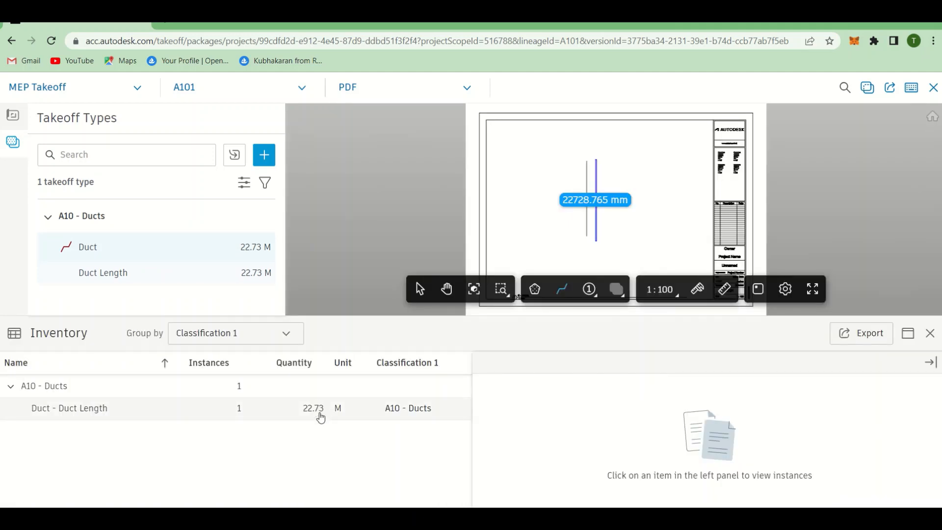
pyautogui.click(318, 416)
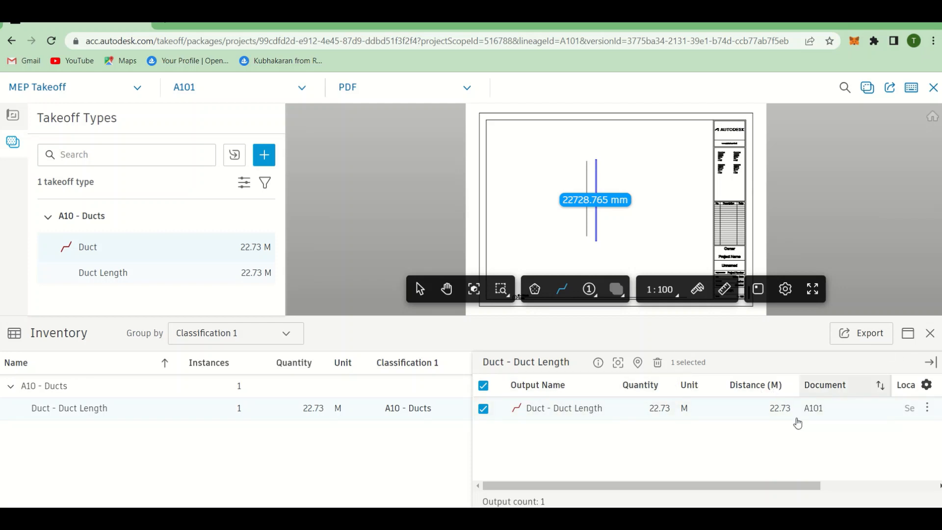
pyautogui.moveTo(760, 486); pyautogui.dragTo(922, 470)
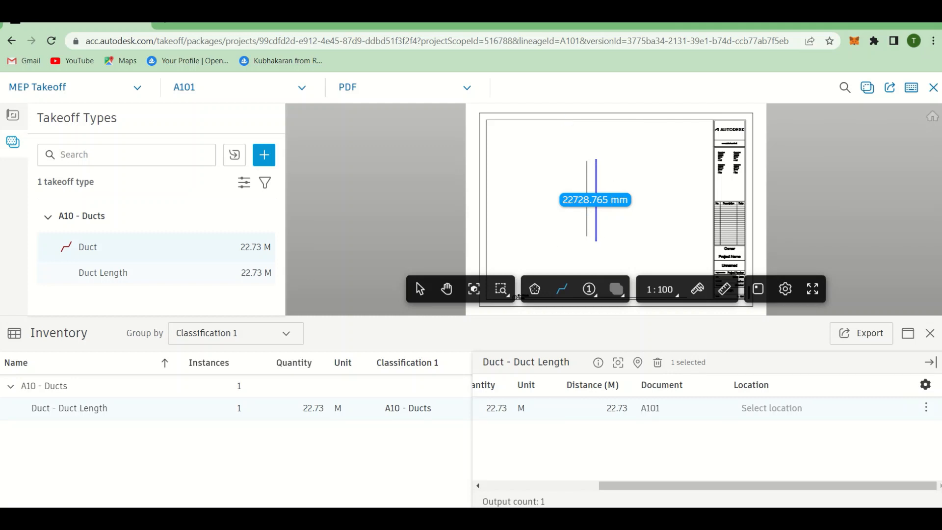
pyautogui.click(930, 336)
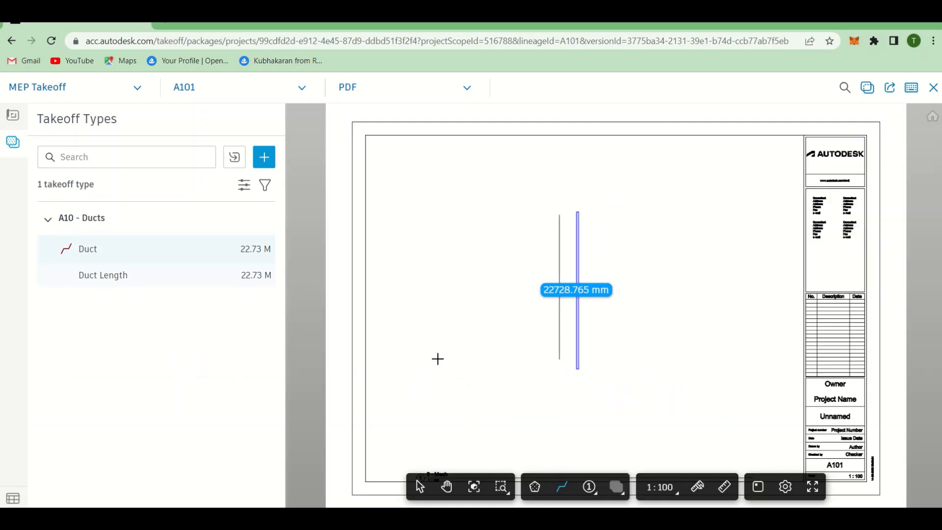
# - Exit the linear tool and examine how the takeoff line lies against the duct's edges at its lower end
pyautogui.press('Escape')
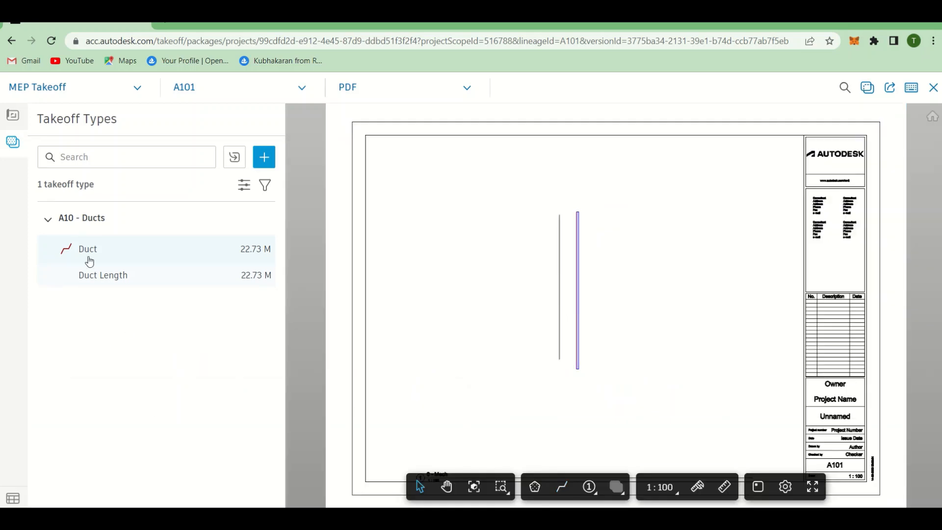
pyautogui.click(111, 161)
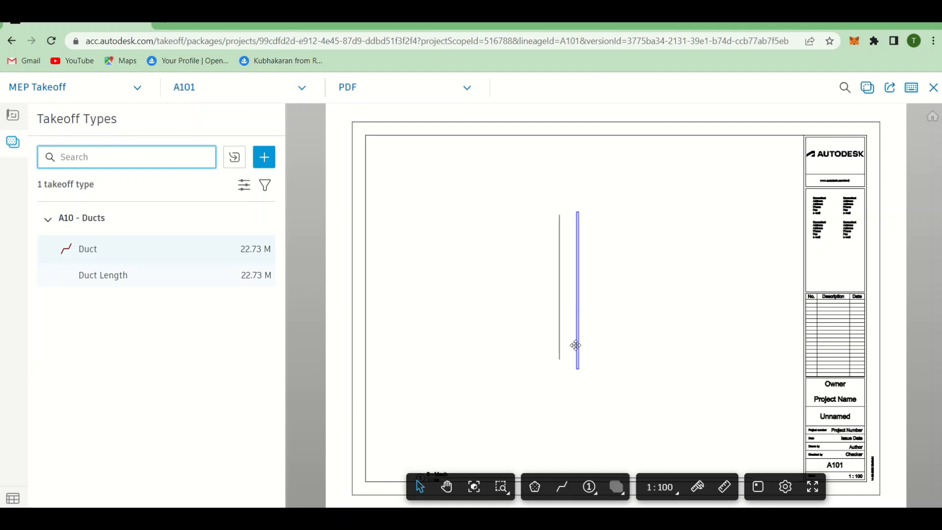
pyautogui.scroll(10, 574, 342)
pyautogui.scroll(-6, 571, 375)
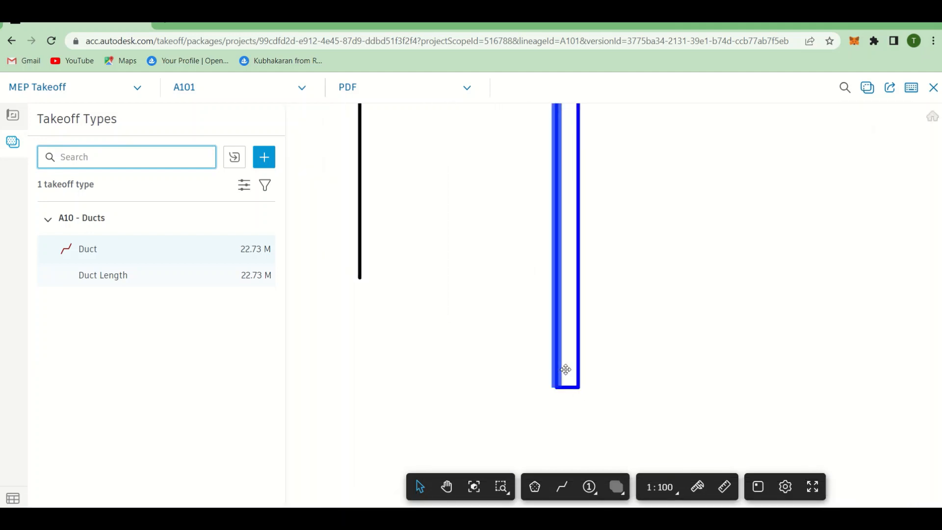
pyautogui.scroll(-2, 544, 333)
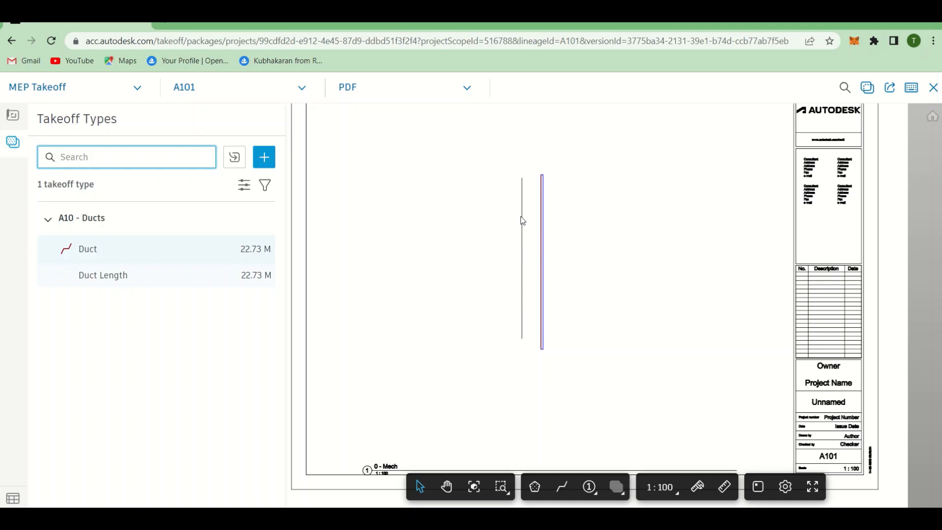
# - Create a new takeoff type named Ducts that uses the area tool
pyautogui.click(262, 164)
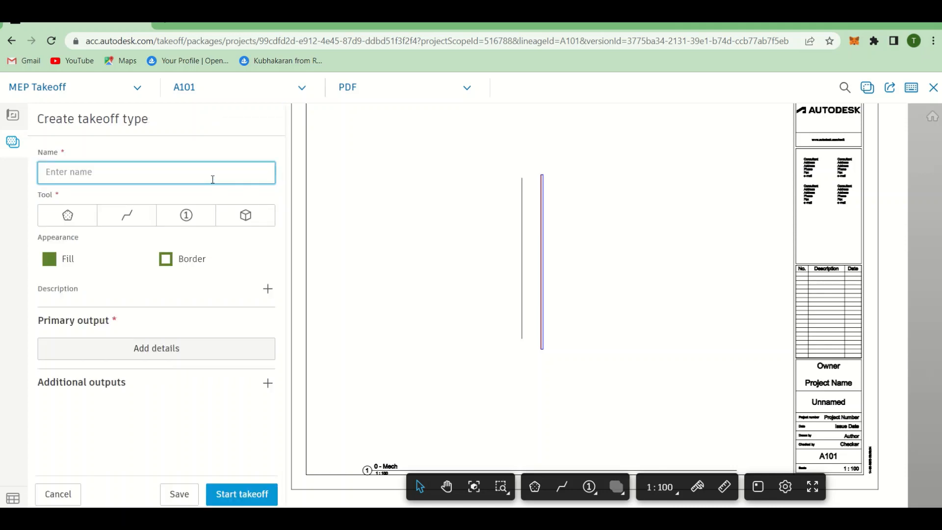
pyautogui.write('D')
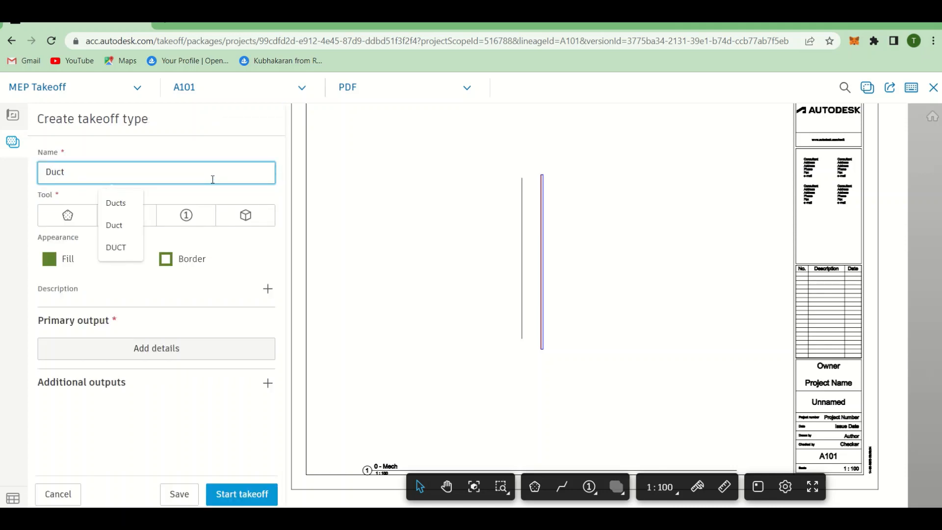
pyautogui.write('uct')
pyautogui.click(116, 203)
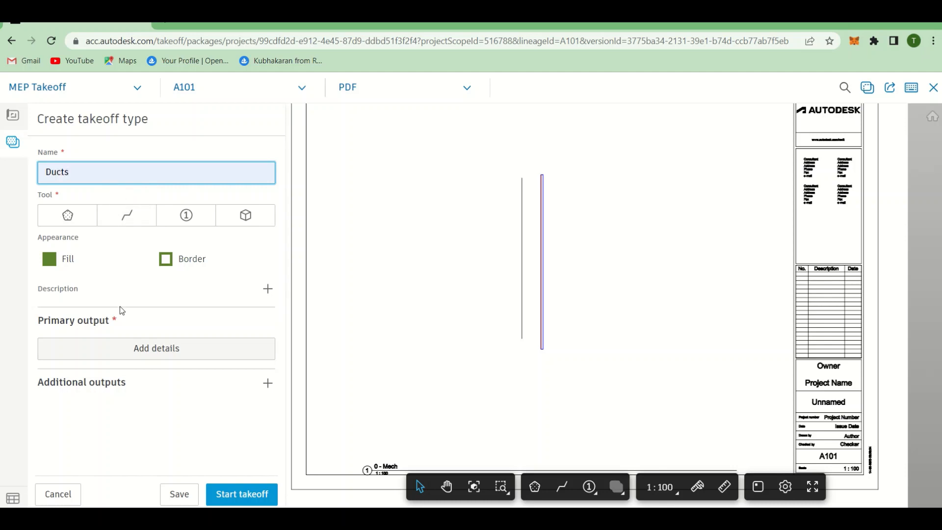
pyautogui.click(68, 215)
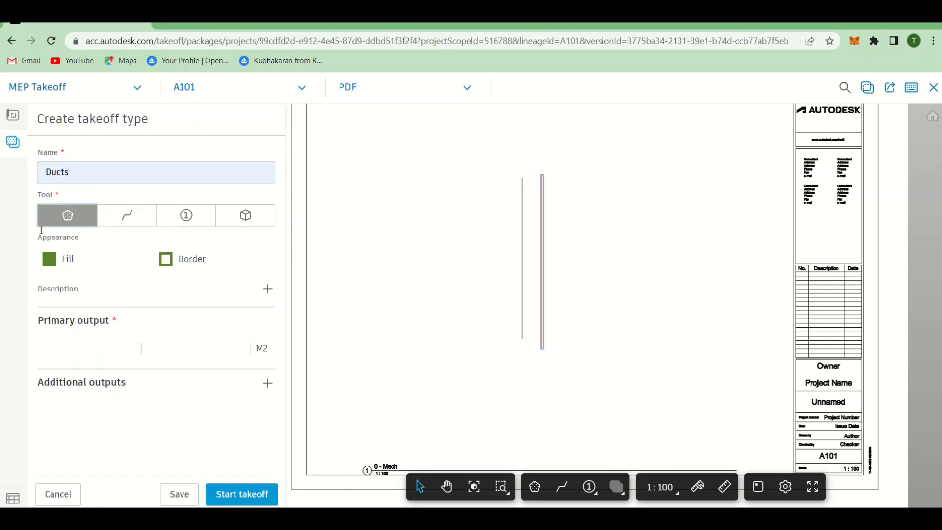
# - Set the primary output to Duct Area with classification A10 - Ducts and unit Square Meters (M2), and start the takeoff
pyautogui.click(160, 355)
pyautogui.write('Du')
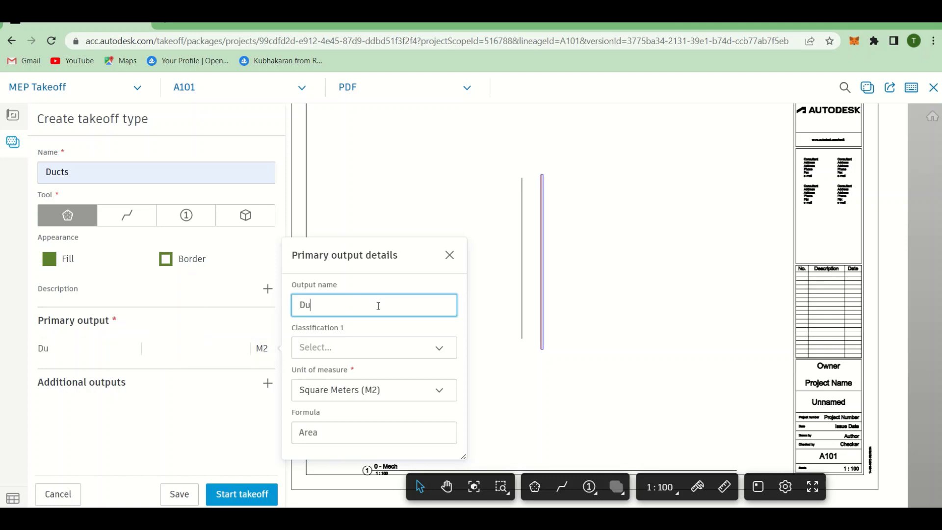
pyautogui.write('ct Area')
pyautogui.click(379, 347)
pyautogui.click(347, 371)
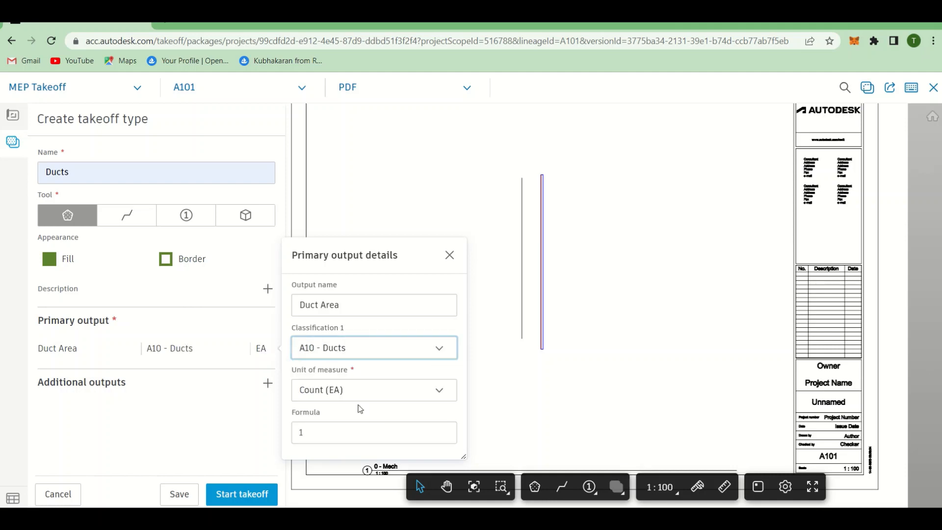
pyautogui.click(359, 393)
pyautogui.click(348, 297)
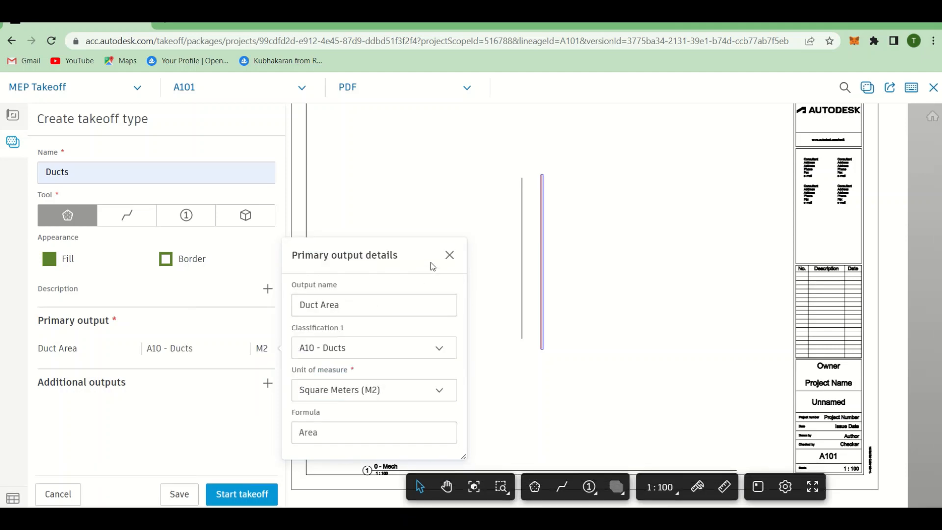
pyautogui.click(448, 255)
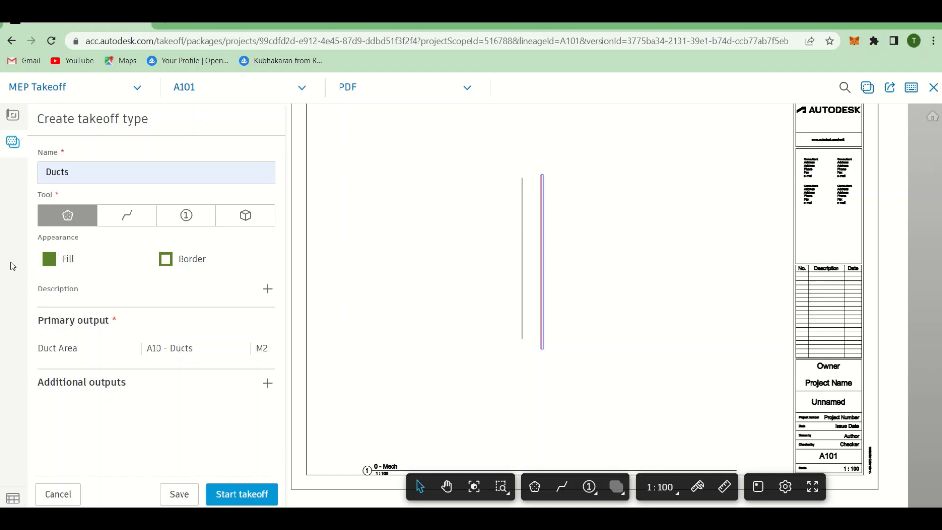
pyautogui.click(49, 259)
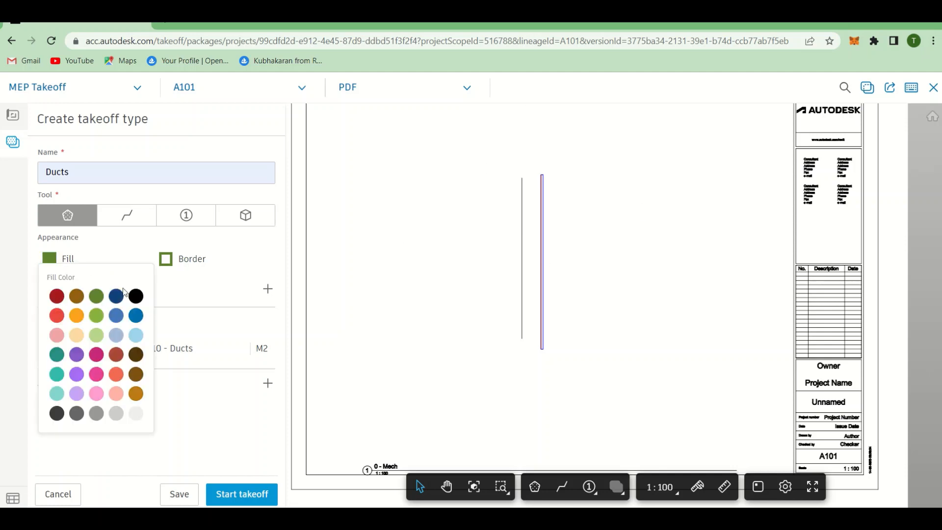
pyautogui.click(251, 246)
pyautogui.click(239, 499)
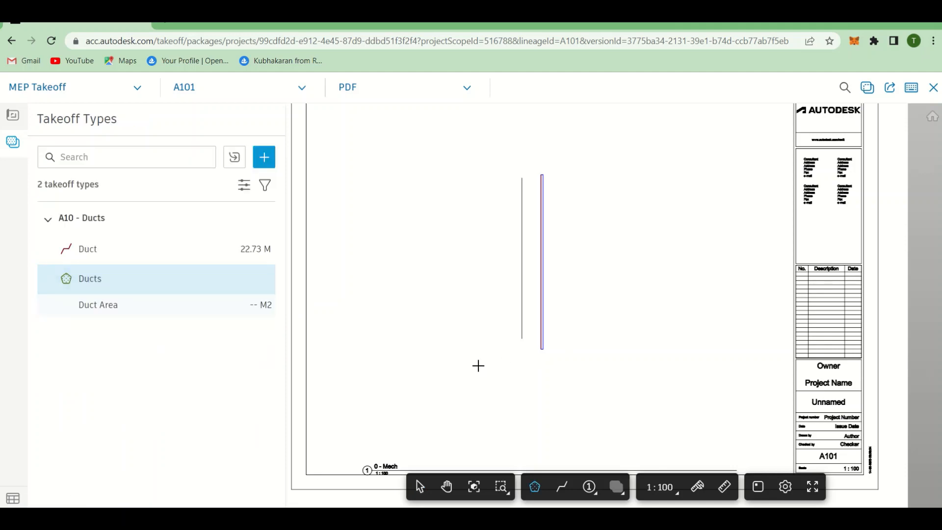
# - Outline the blue duct on sheet A101 through its four corners as an area takeoff of about 6.16 M2, and exit the area tool
pyautogui.scroll(1, 544, 360)
pyautogui.scroll(3, 545, 361)
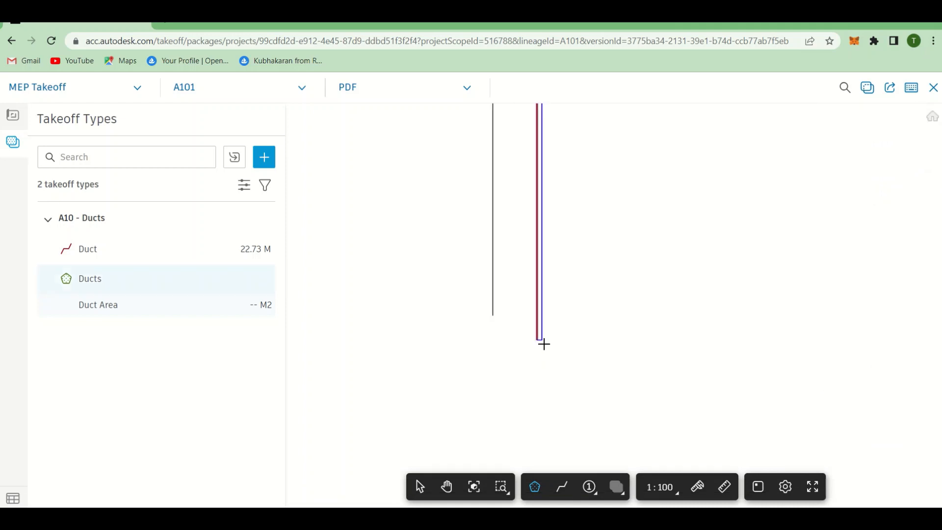
pyautogui.click(529, 343)
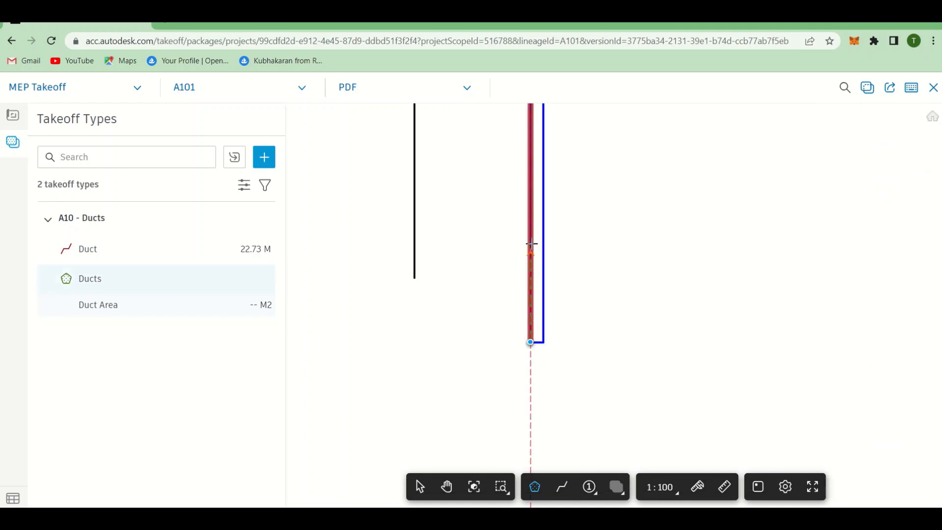
pyautogui.scroll(-3, 528, 236)
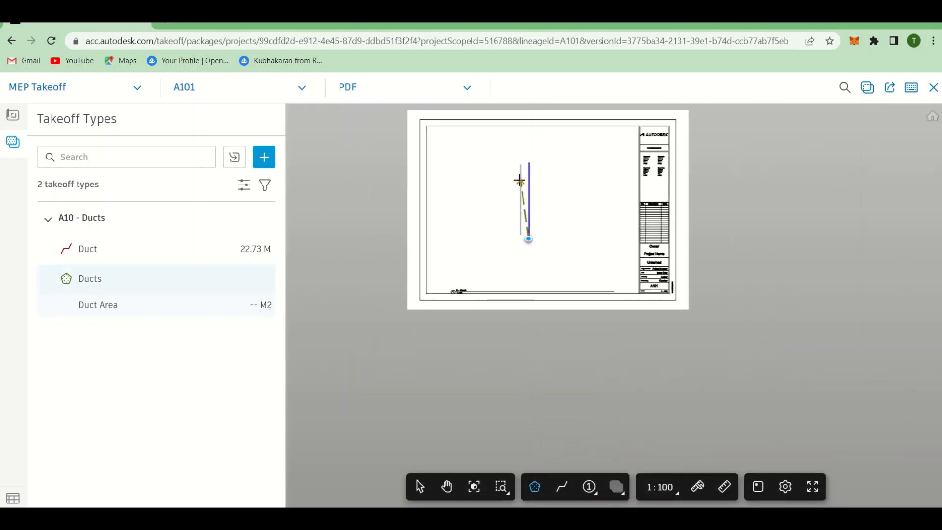
pyautogui.scroll(4, 525, 162)
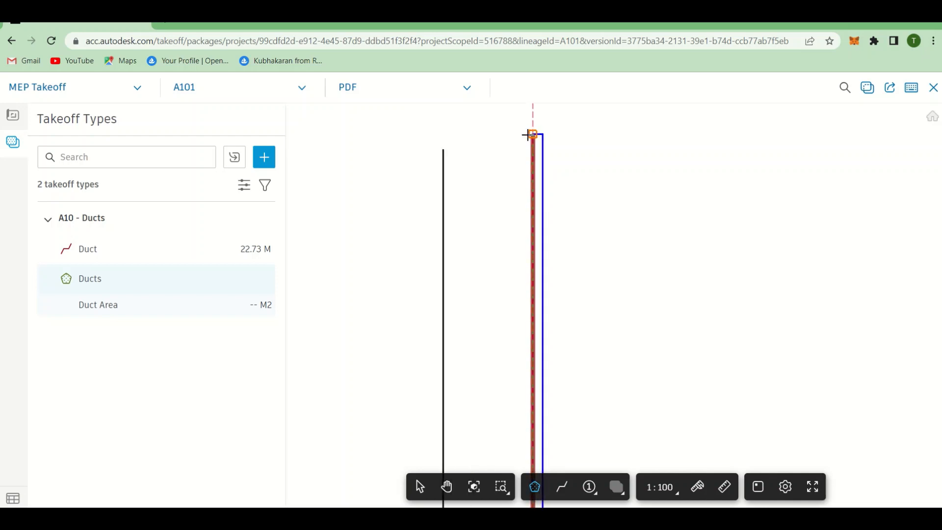
pyautogui.click(532, 134)
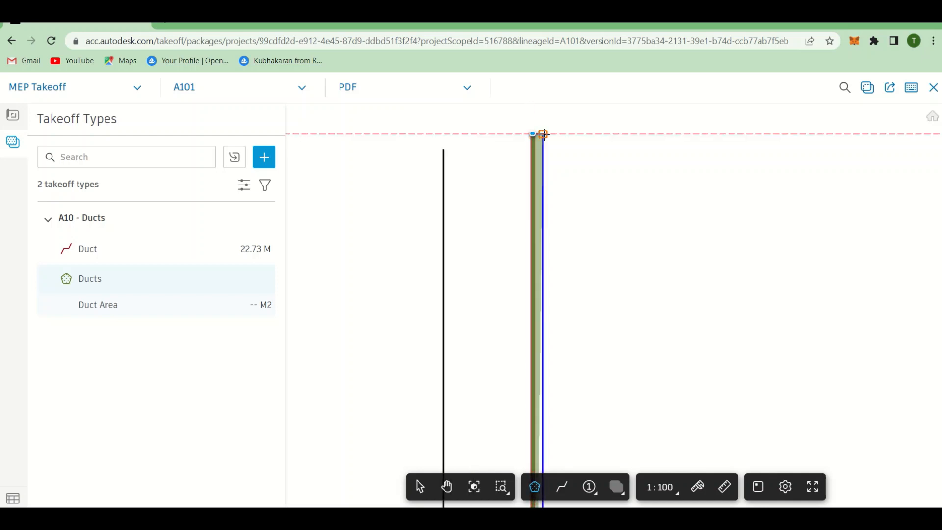
pyautogui.click(542, 135)
pyautogui.scroll(-3, 546, 255)
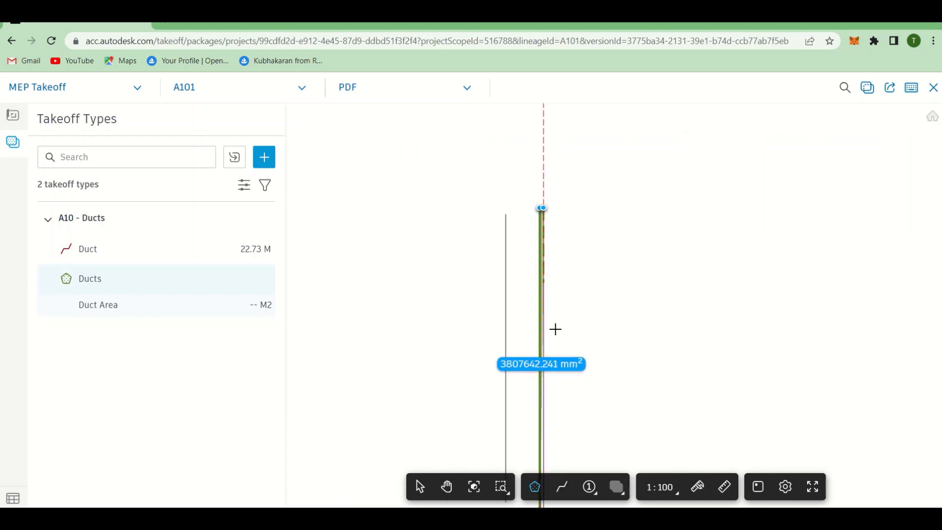
pyautogui.scroll(-4, 552, 373)
pyautogui.click(546, 436)
pyautogui.scroll(4, 550, 440)
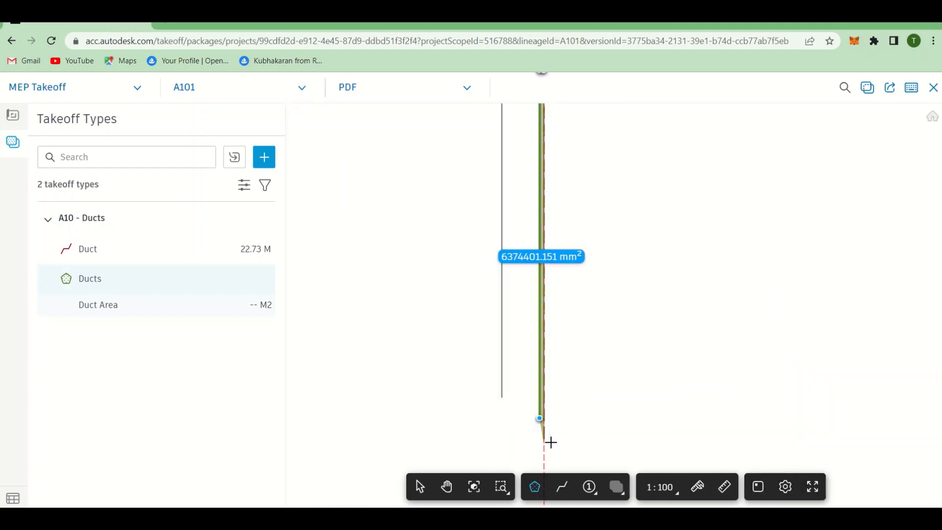
pyautogui.scroll(5, 547, 430)
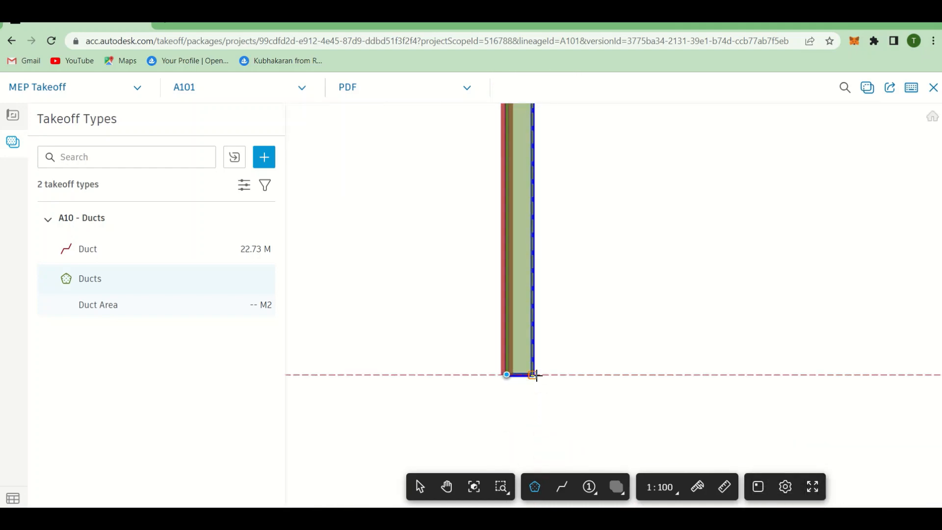
pyautogui.click(535, 375)
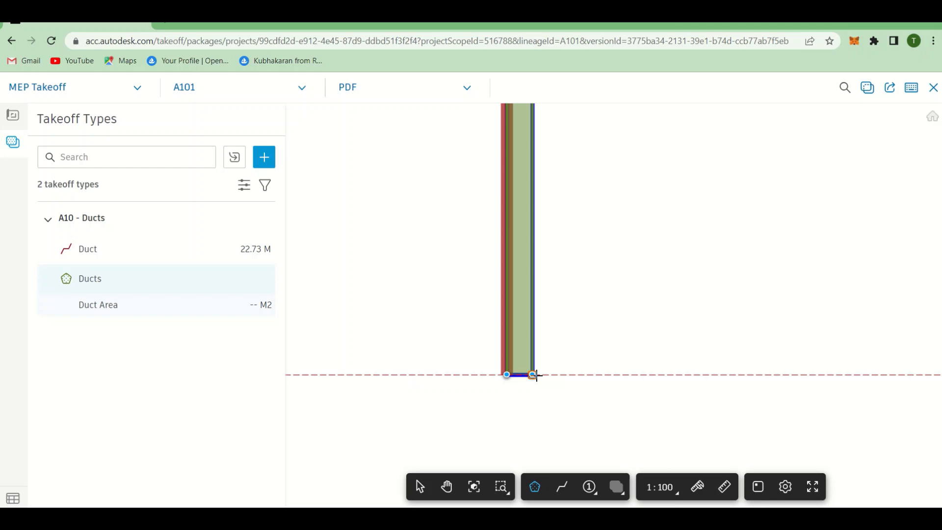
pyautogui.click(535, 376)
pyautogui.scroll(-5, 536, 375)
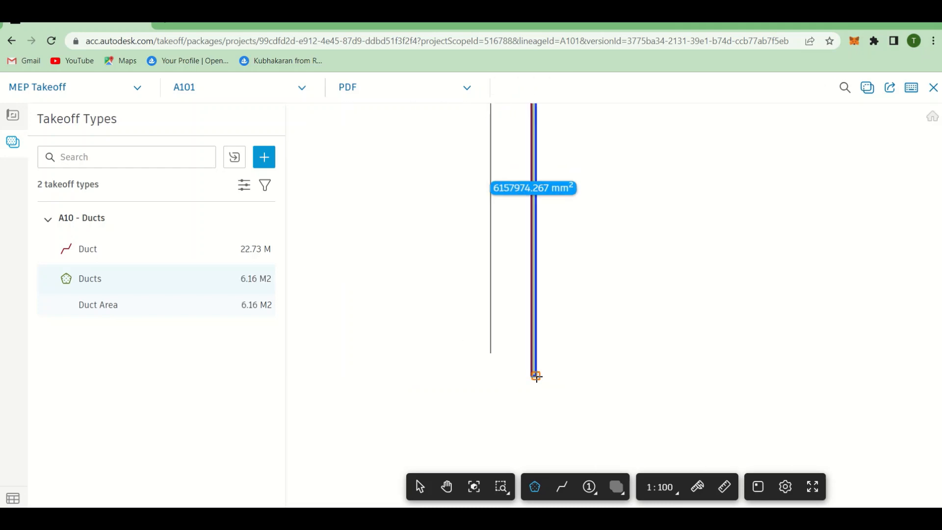
pyautogui.scroll(-2, 536, 375)
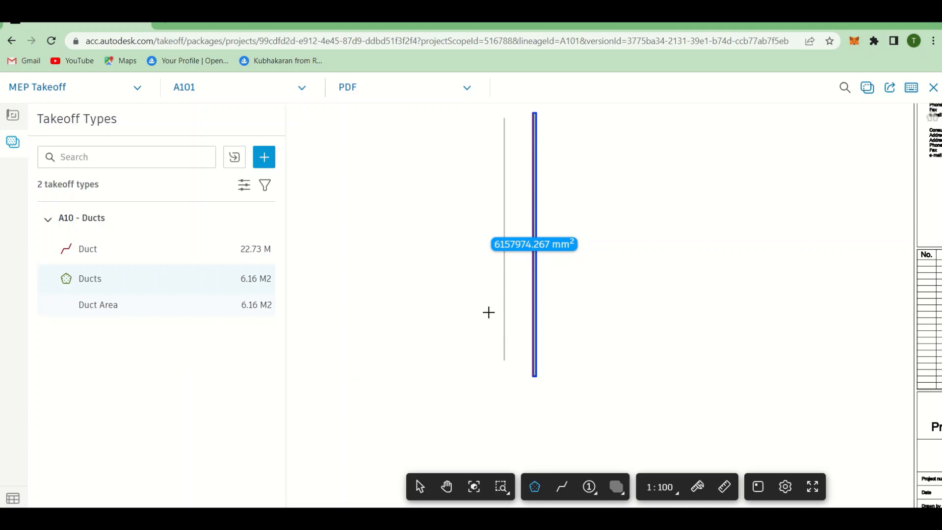
pyautogui.press('Escape')
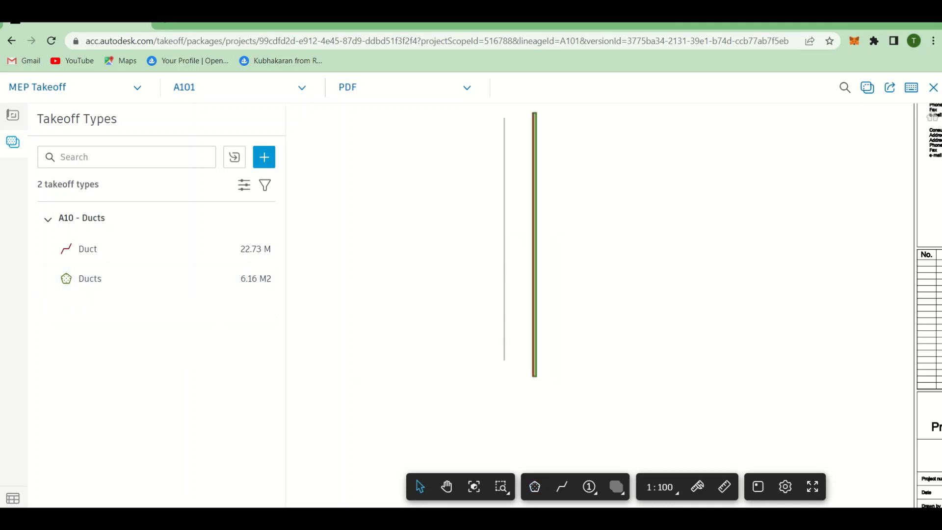
# - Review the Duct Area entry in the inventory, including its instance's quantity and document
pyautogui.click(20, 499)
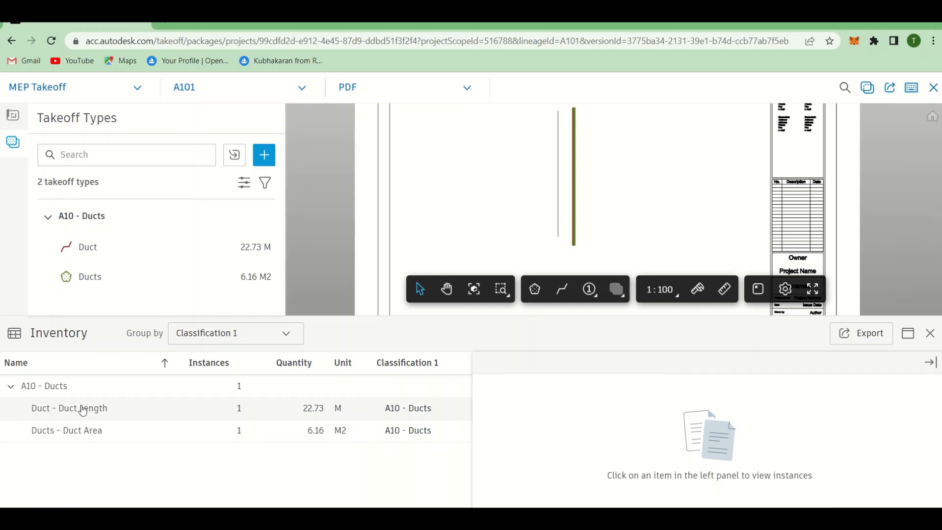
pyautogui.click(81, 434)
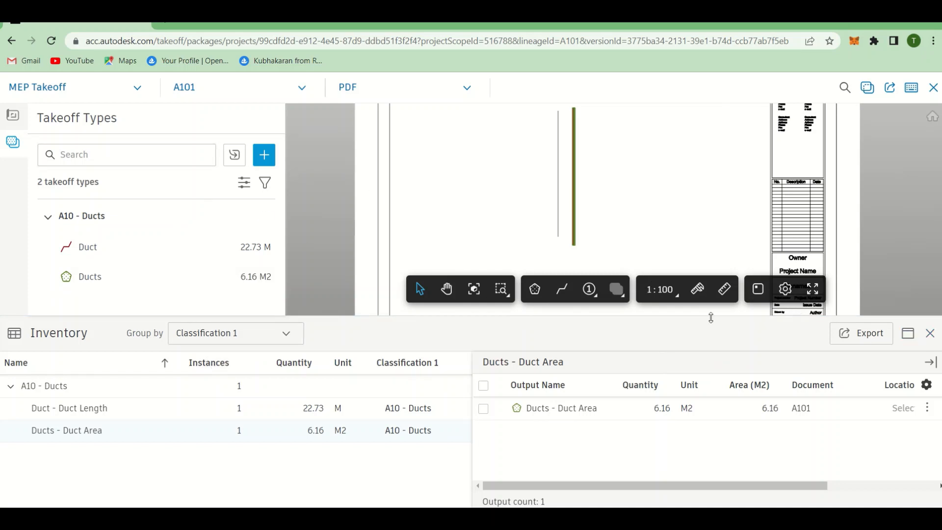
# - Switch the takeoff document from sheet A101 to MEP Model.rvt and close the inventory
pyautogui.click(184, 99)
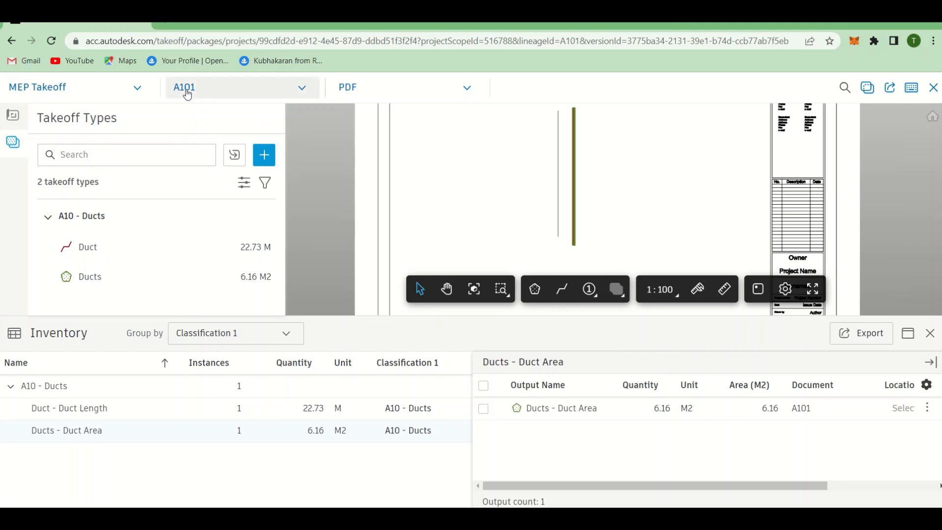
pyautogui.click(199, 145)
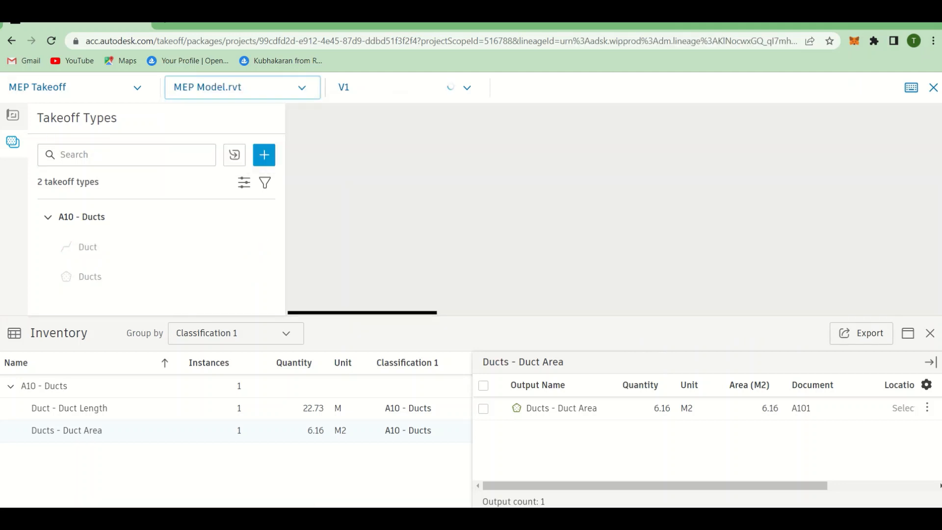
pyautogui.click(930, 333)
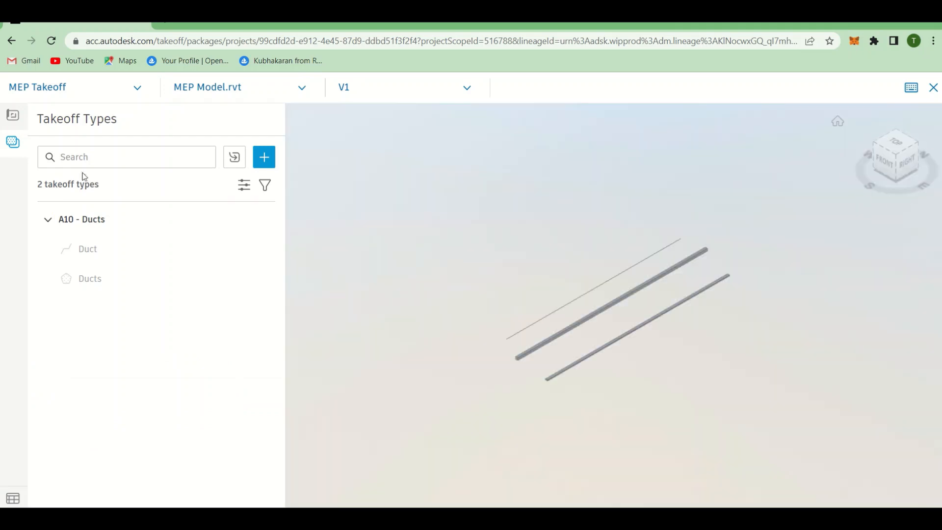
pyautogui.click(95, 163)
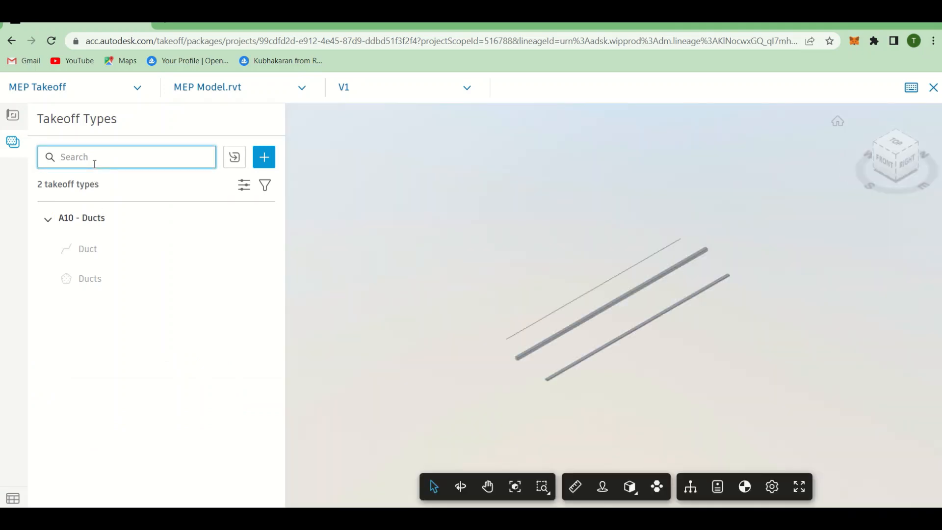
pyautogui.write('DC')
pyautogui.press('BackSpace')
pyautogui.write('u')
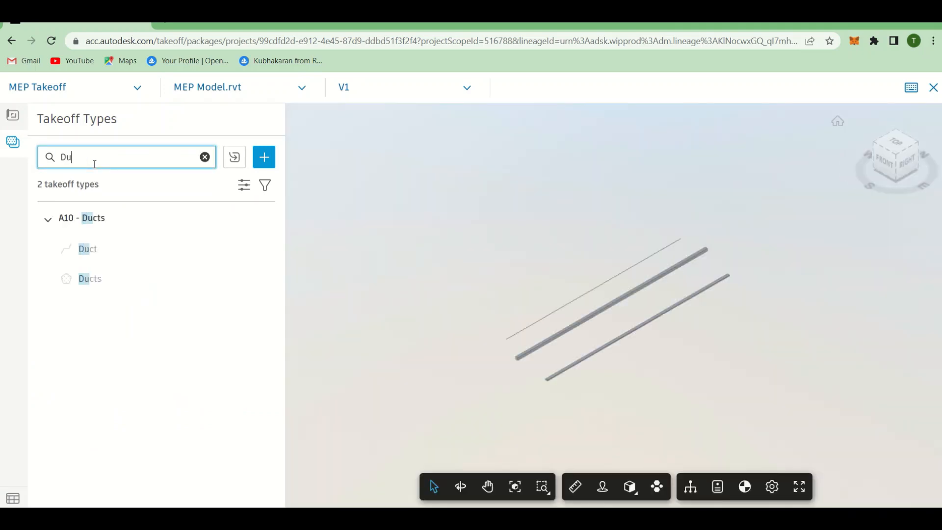
pyautogui.press('BackSpace')
pyautogui.write('uct B')
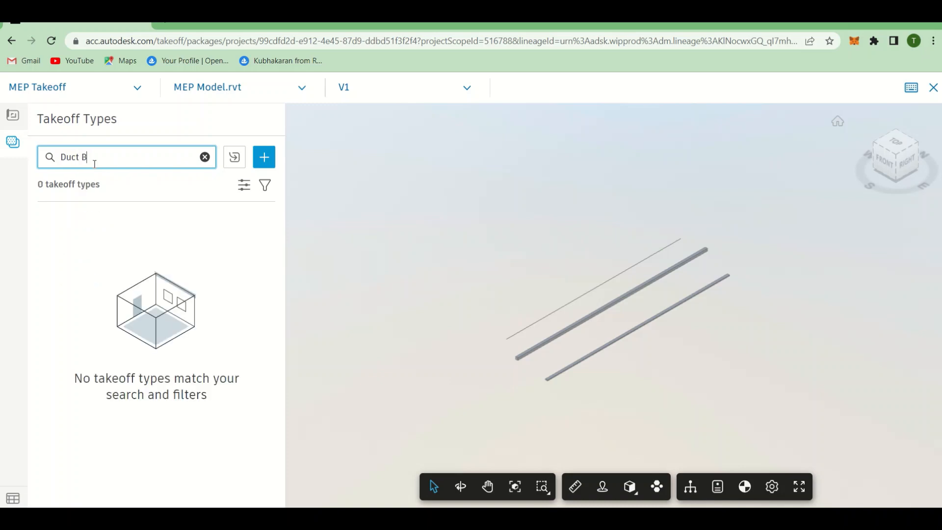
pyautogui.write('IM Area')
# - Create a model takeoff type named Duct BIM Area and name its primary output Duct Area
pyautogui.click(264, 162)
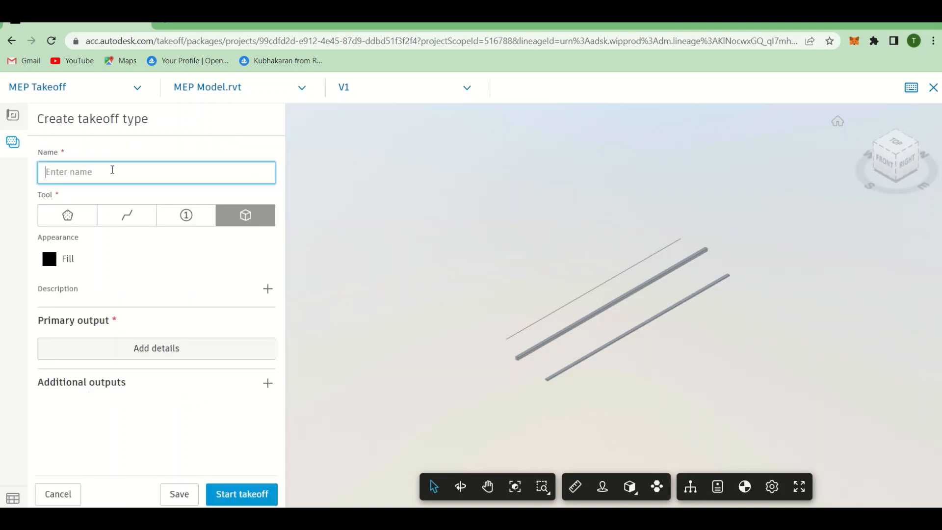
pyautogui.write('Duct BIM Area')
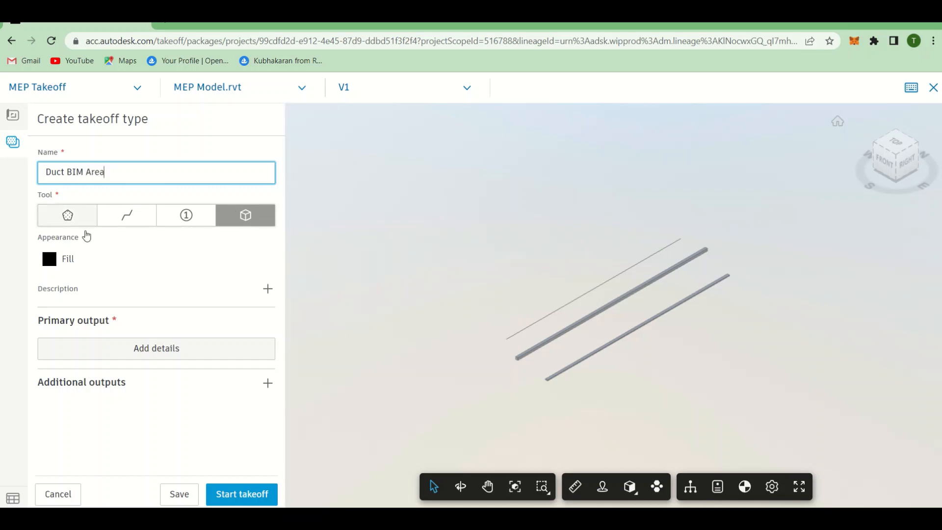
pyautogui.click(204, 349)
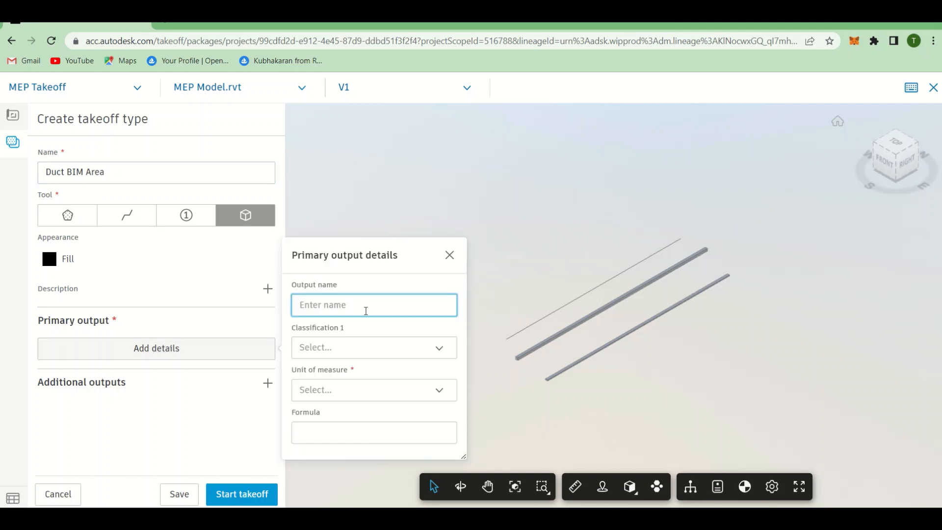
pyautogui.write('Duct ')
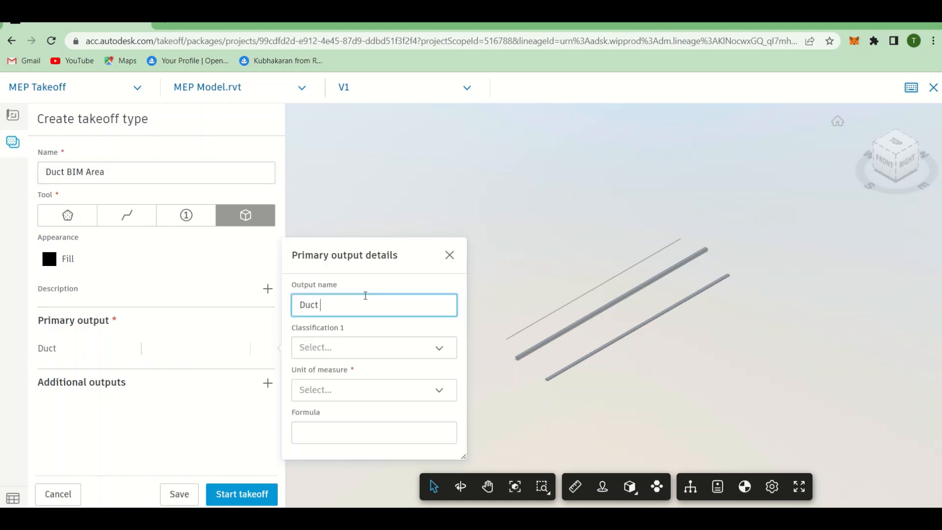
pyautogui.write('Area')
# - Give the Duct Area output the classification A10 - Ducts and unit Square Meters (M2), and check its Area model mapping
pyautogui.click(387, 347)
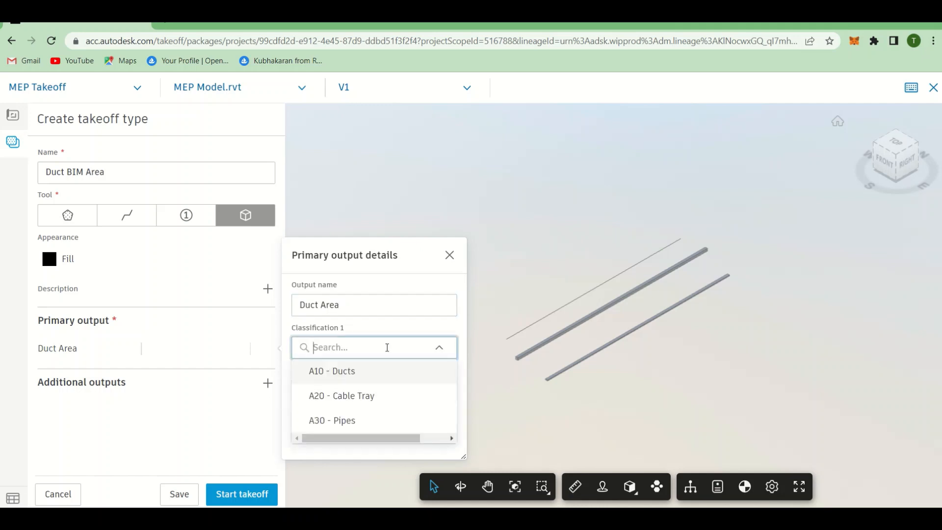
pyautogui.click(342, 371)
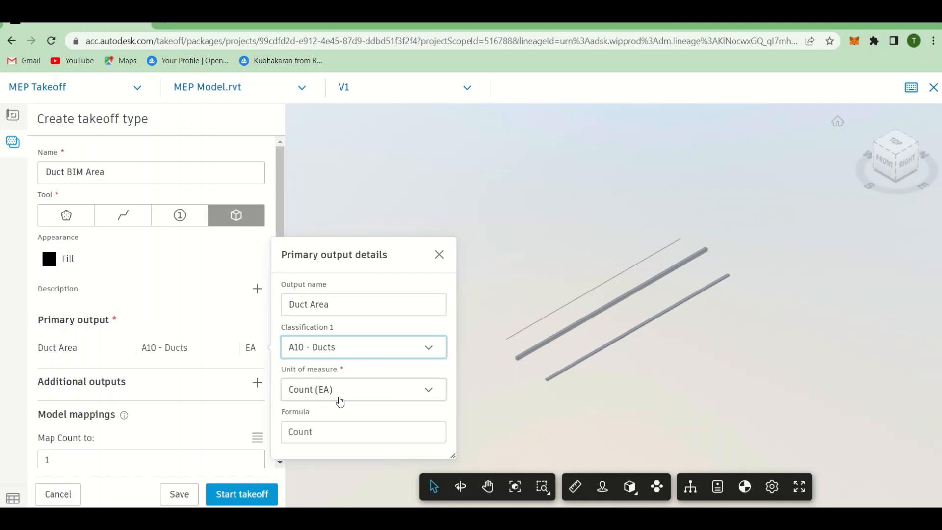
pyautogui.click(340, 398)
pyautogui.click(336, 294)
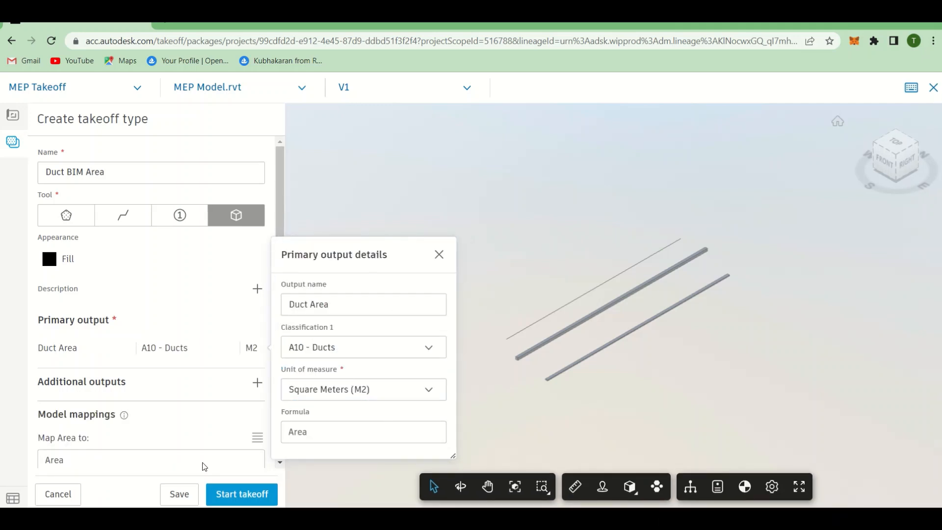
pyautogui.click(439, 255)
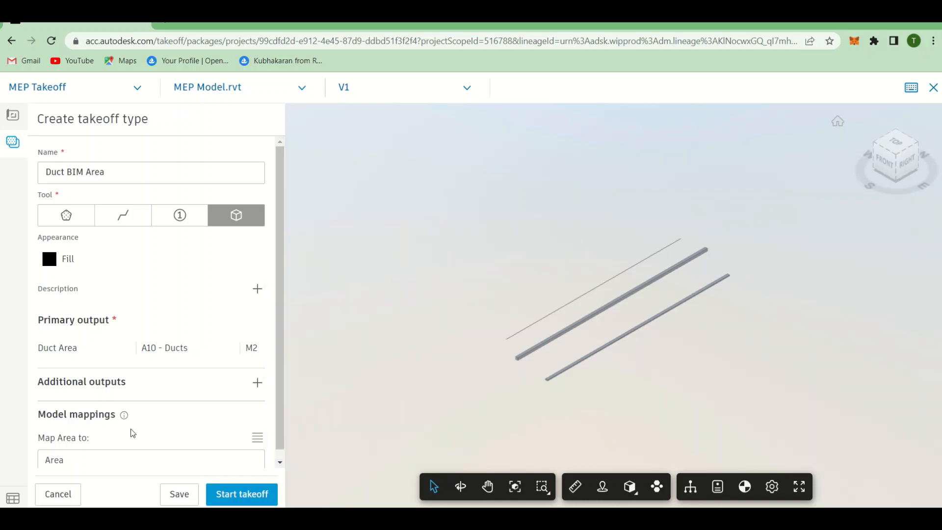
pyautogui.scroll(-1, 108, 441)
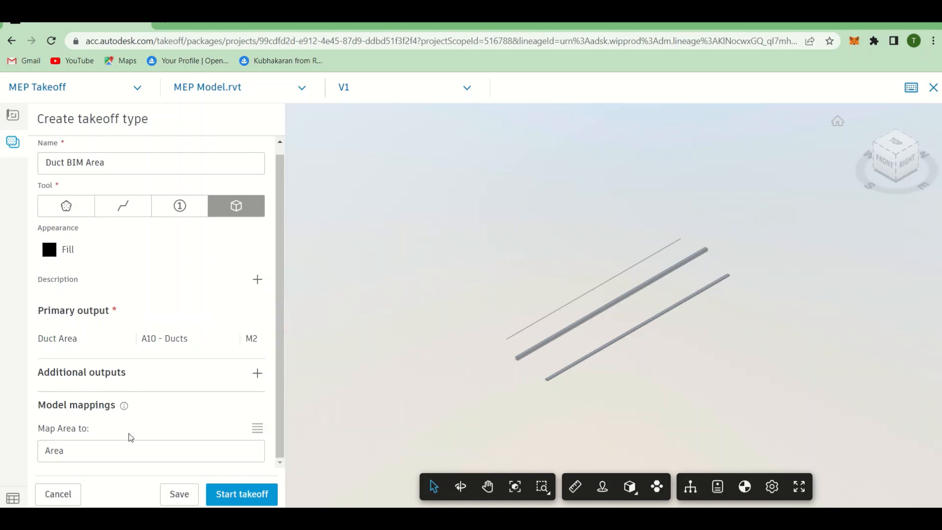
# - Start the takeoff and add the thick middle duct in the model to Duct BIM Area
pyautogui.click(256, 496)
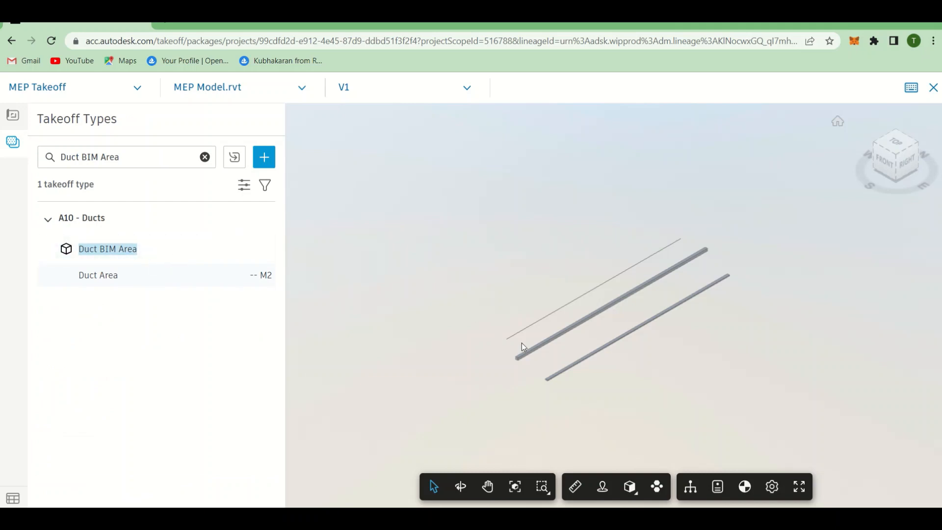
pyautogui.click(539, 347)
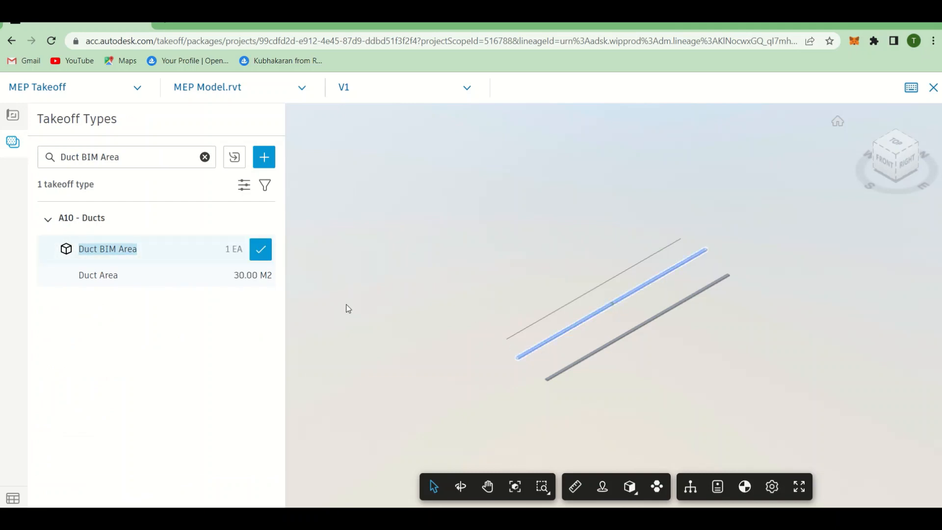
pyautogui.click(261, 250)
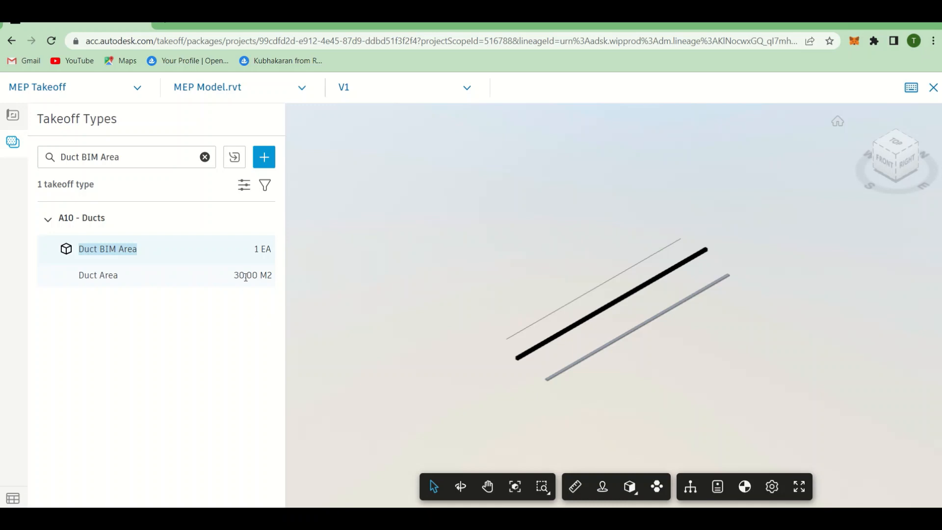
# - Compare the Duct BIM Area and Ducts area entries in the inventory, including the sheet instance's details, and close the inventory
pyautogui.click(12, 499)
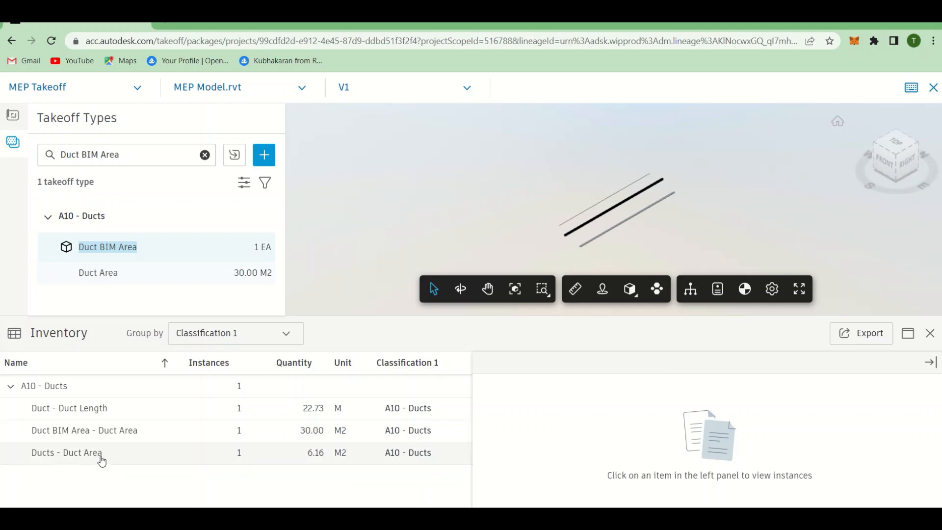
pyautogui.click(146, 461)
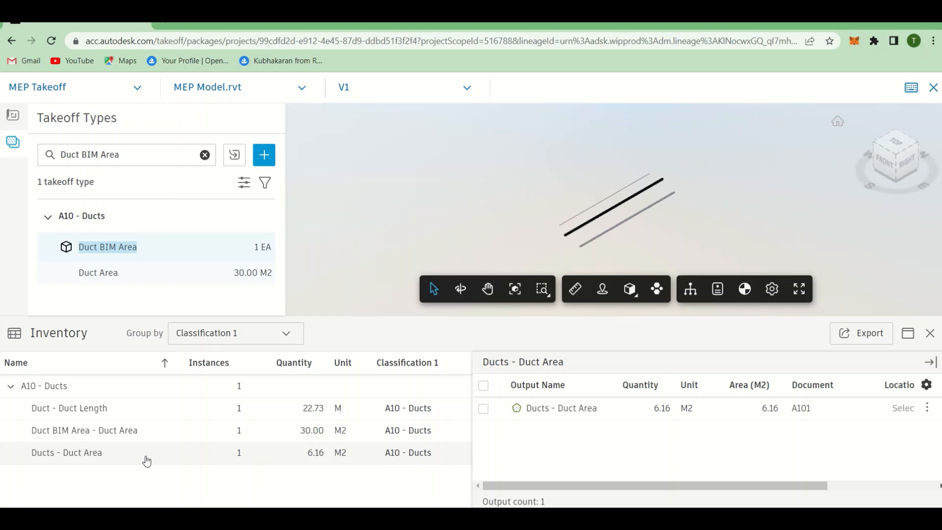
pyautogui.click(310, 437)
pyautogui.click(296, 455)
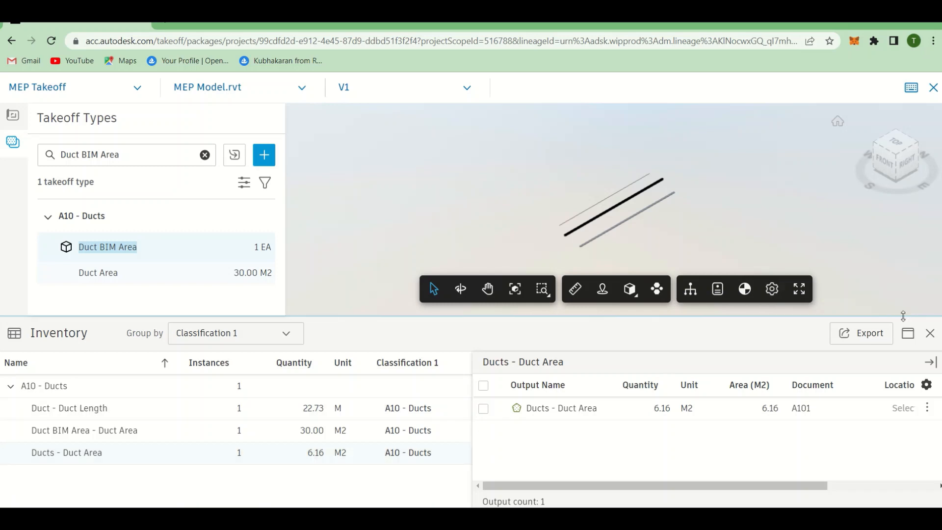
pyautogui.click(930, 335)
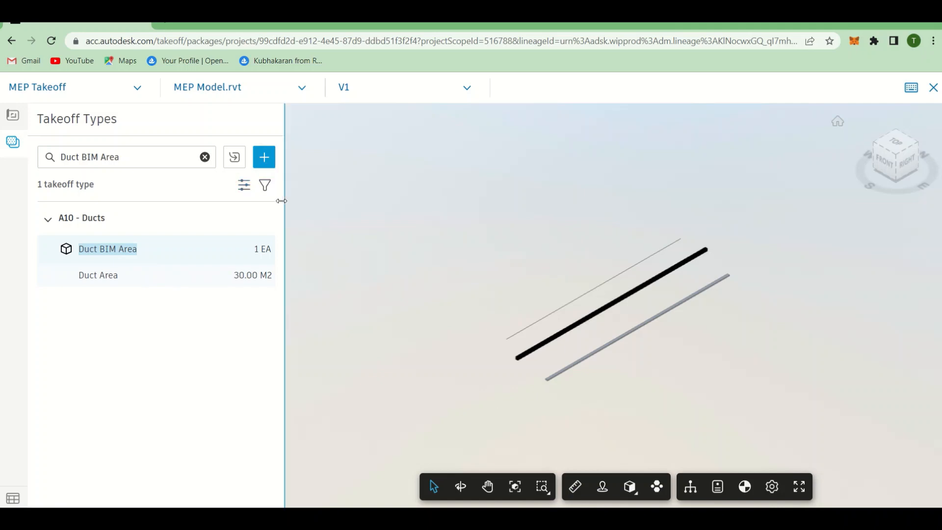
# - Create a model takeoff type named Duct Length BIM and name its primary output Duct BIM Length
pyautogui.click(264, 157)
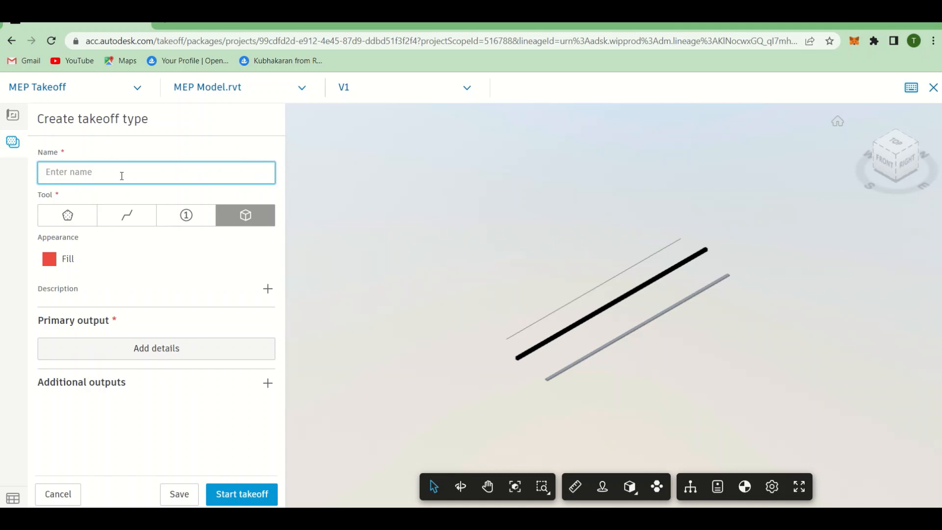
pyautogui.write('Duct Length BIM')
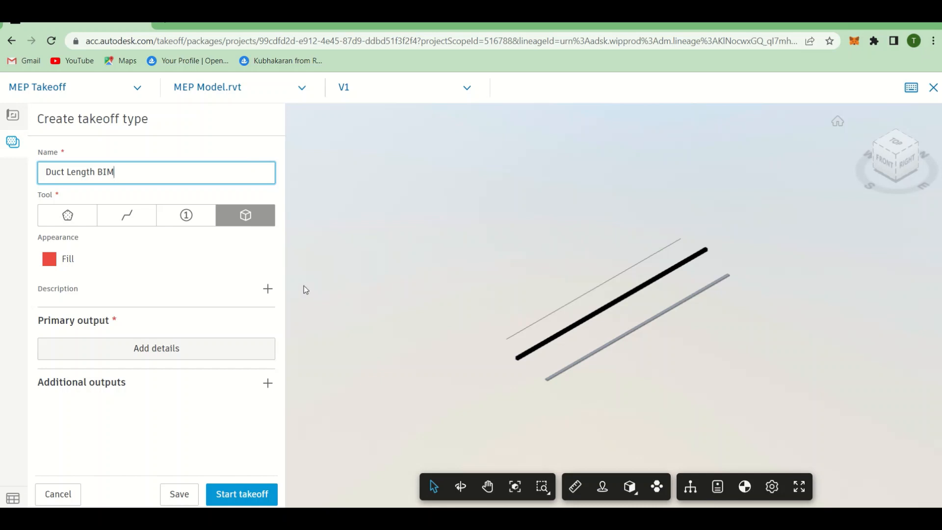
pyautogui.click(190, 349)
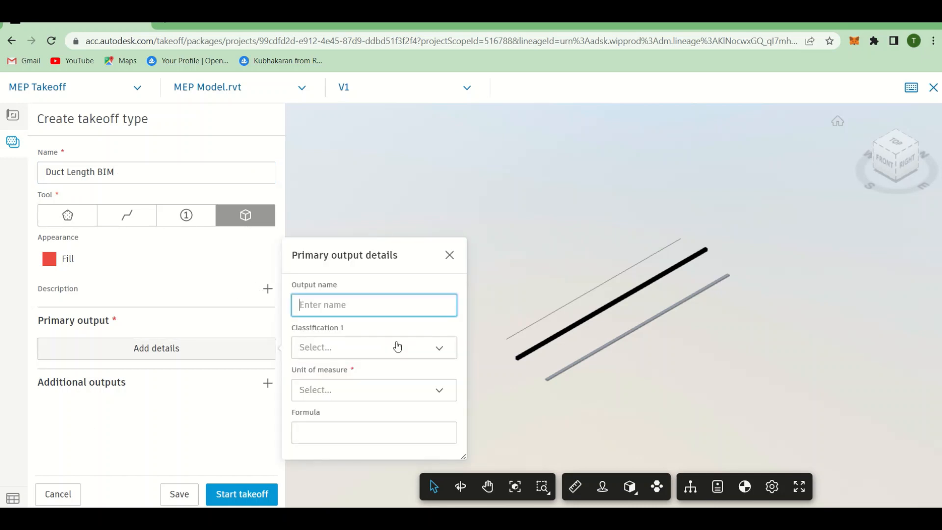
pyautogui.write('D')
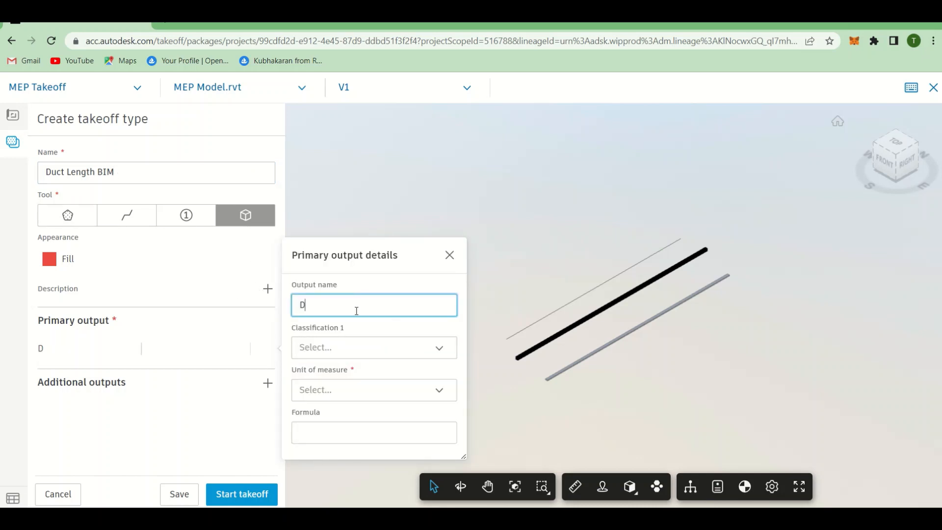
pyautogui.write('uct BIM Length')
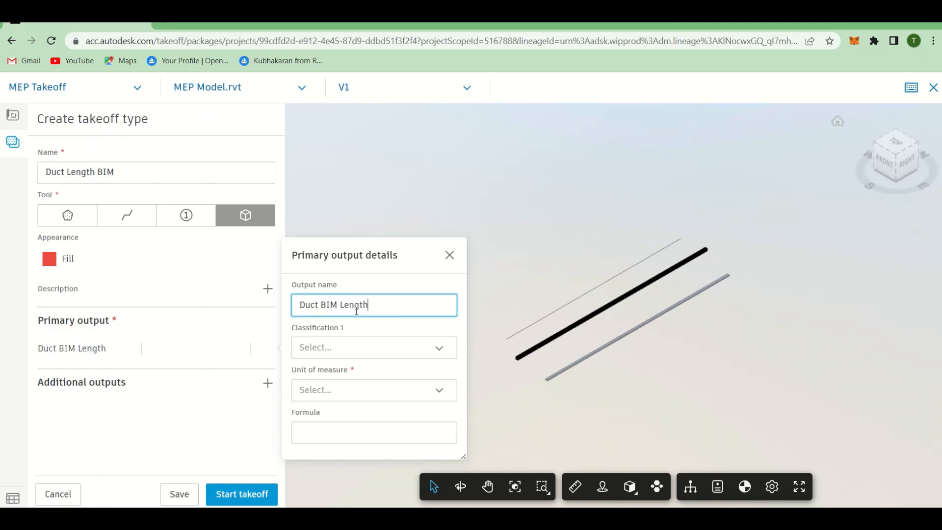
# - Set the Duct BIM Length output to classification A10 - Ducts and unit Meters (M), and finish the output details
pyautogui.click(364, 347)
pyautogui.click(362, 373)
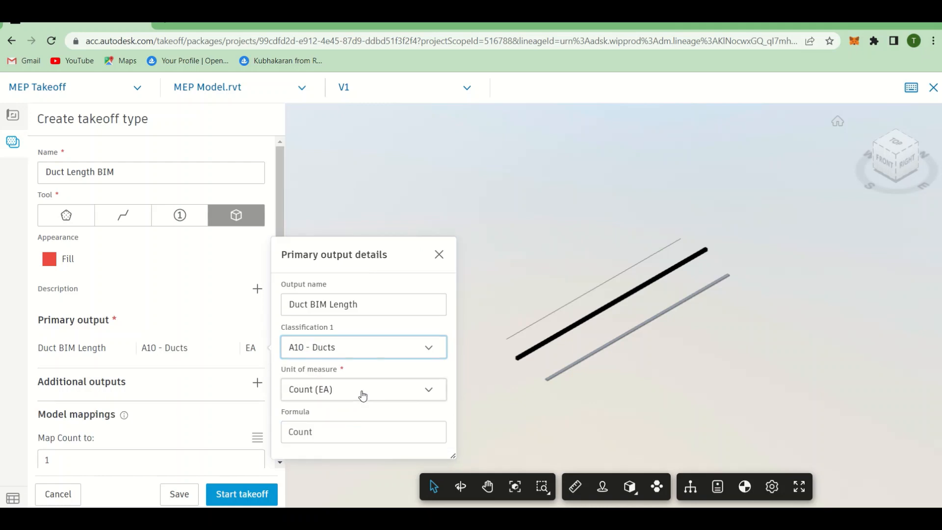
pyautogui.click(362, 392)
pyautogui.click(327, 273)
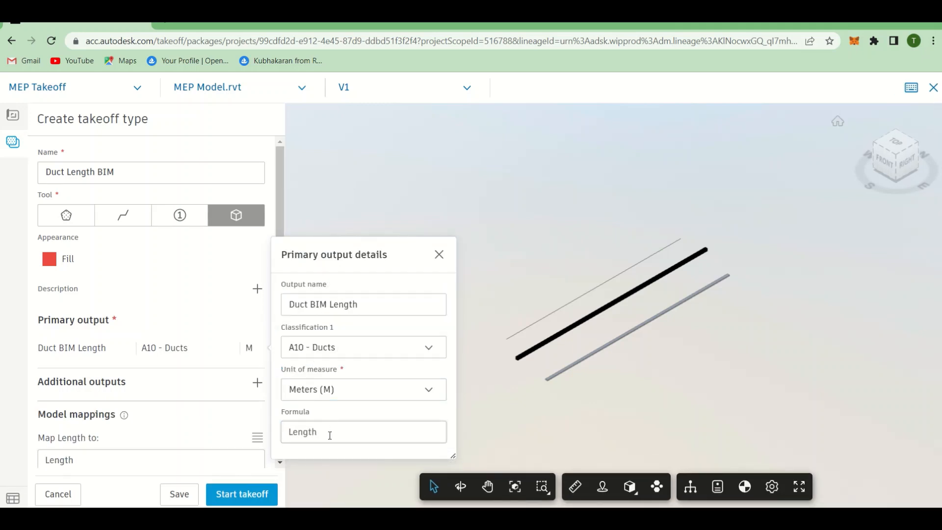
pyautogui.click(438, 254)
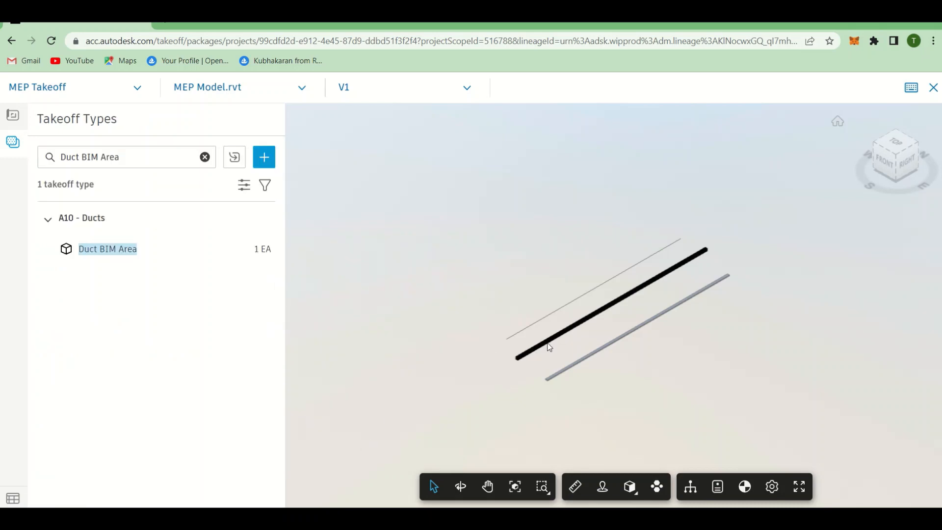
# - Select the thick middle duct in the model, clear the takeoff type search and collapse the A10 - Ducts group
pyautogui.click(536, 352)
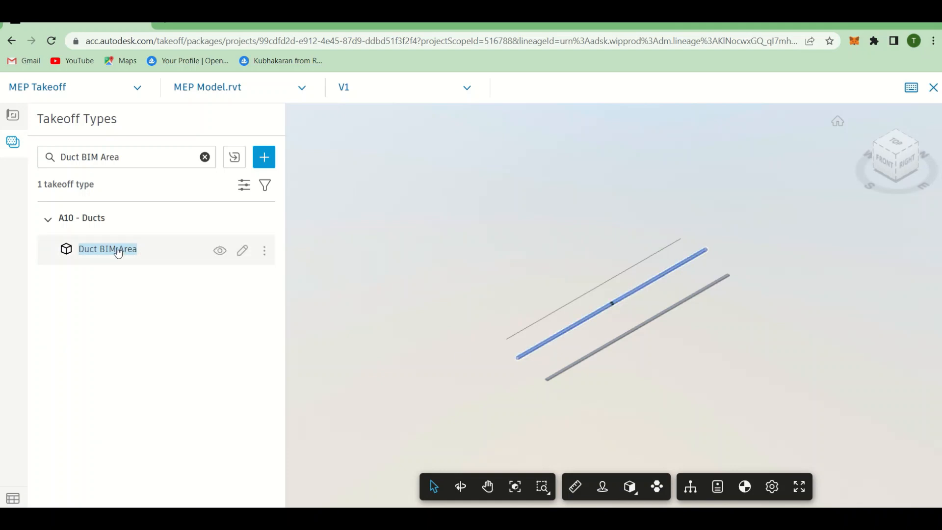
pyautogui.click(205, 157)
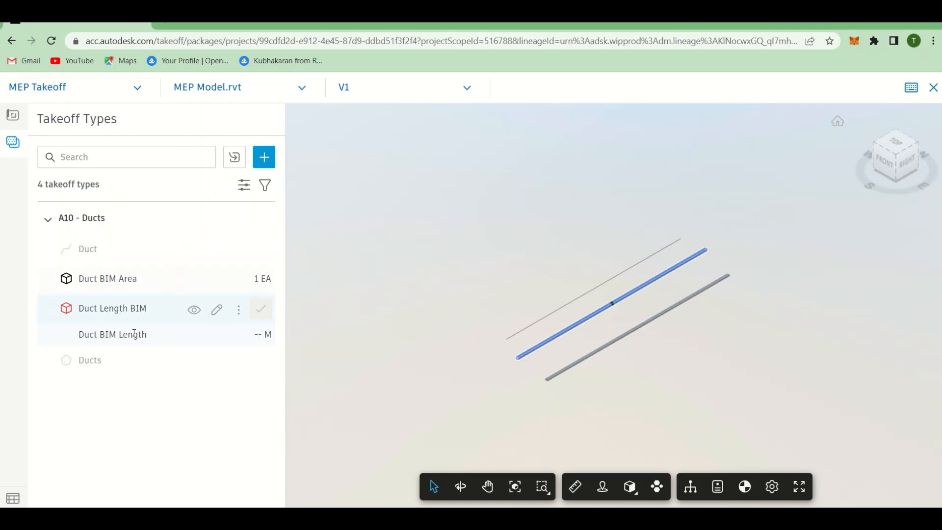
pyautogui.click(50, 225)
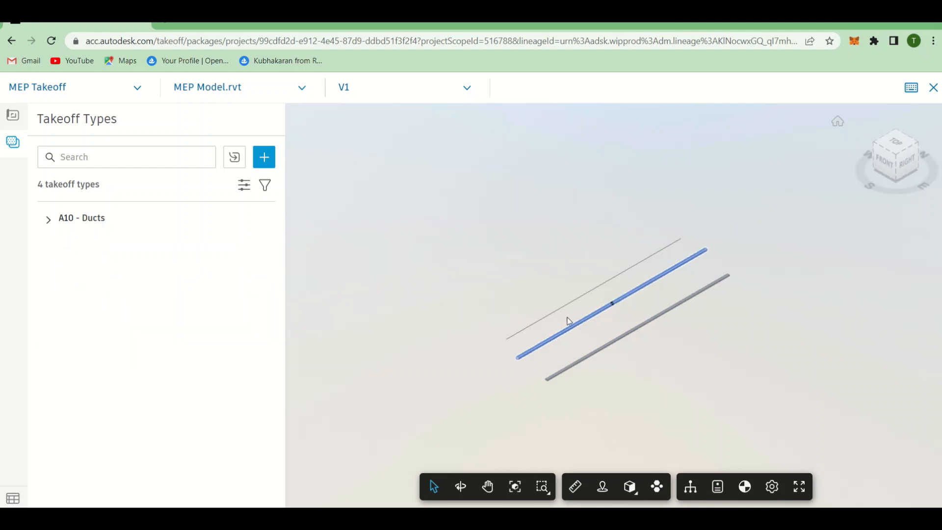
# - Export the takeoff inventory as an Excel file with the A10 - Ducts group collapsed, and open the downloaded workbook in Excel
pyautogui.click(12, 500)
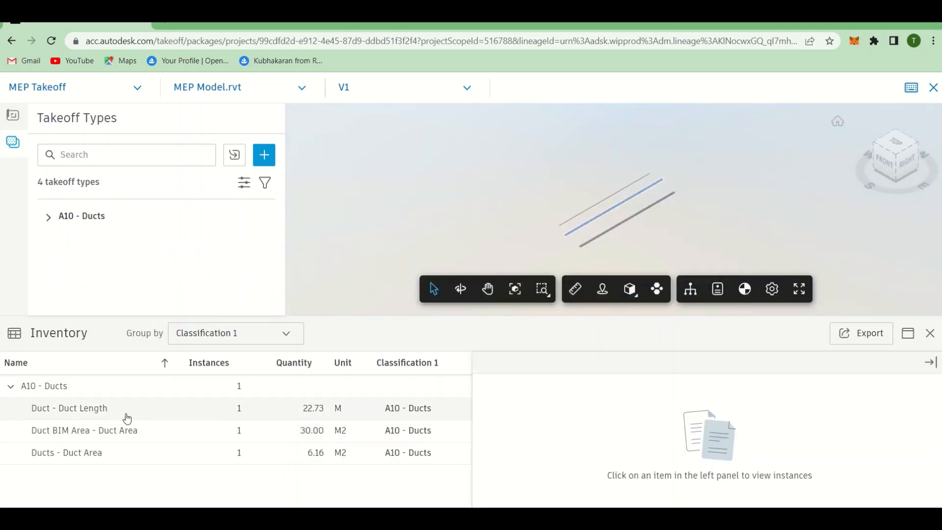
pyautogui.click(10, 387)
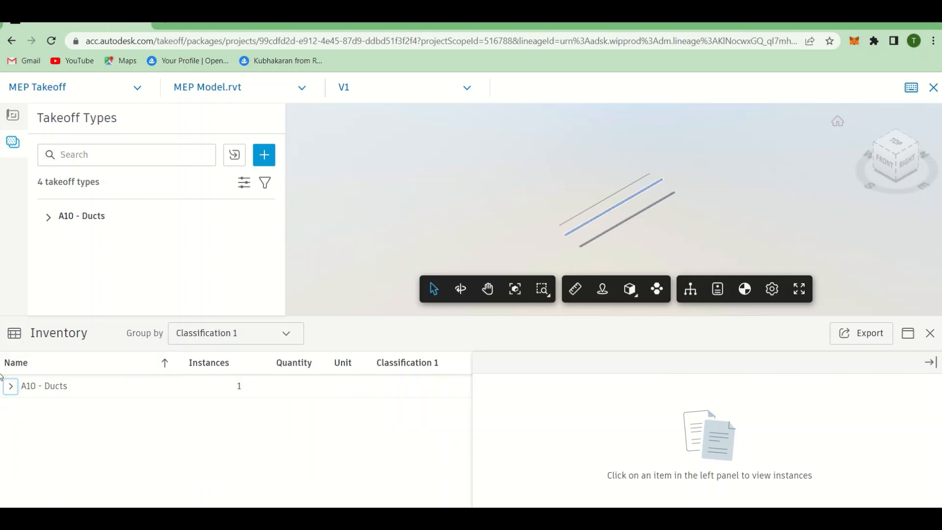
pyautogui.click(868, 343)
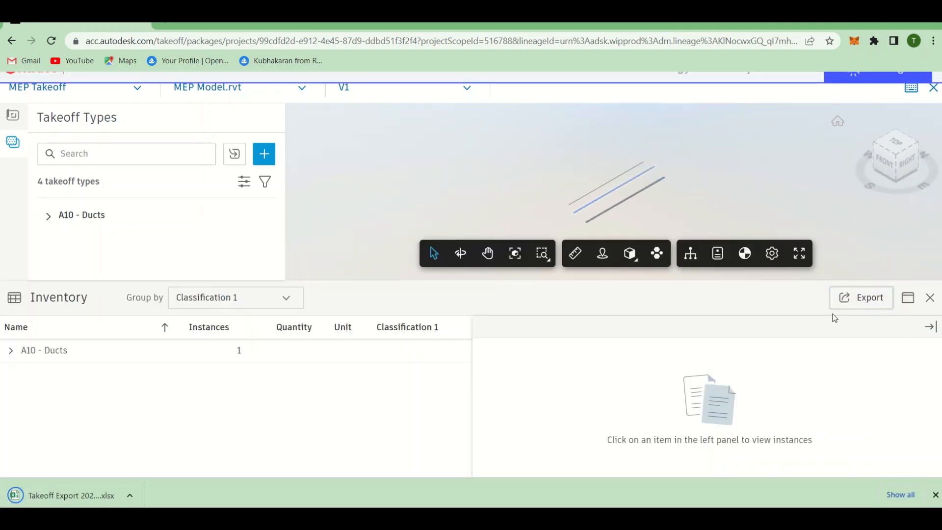
pyautogui.click(131, 495)
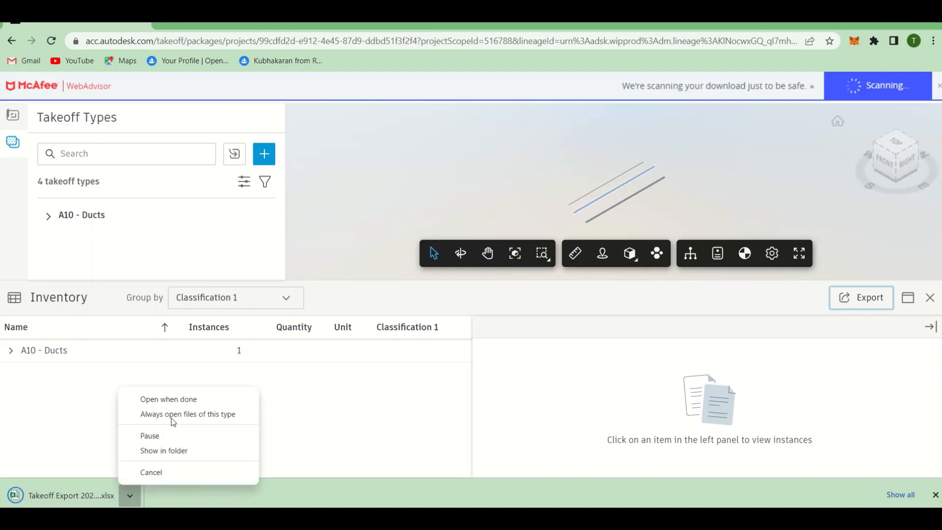
pyautogui.click(173, 398)
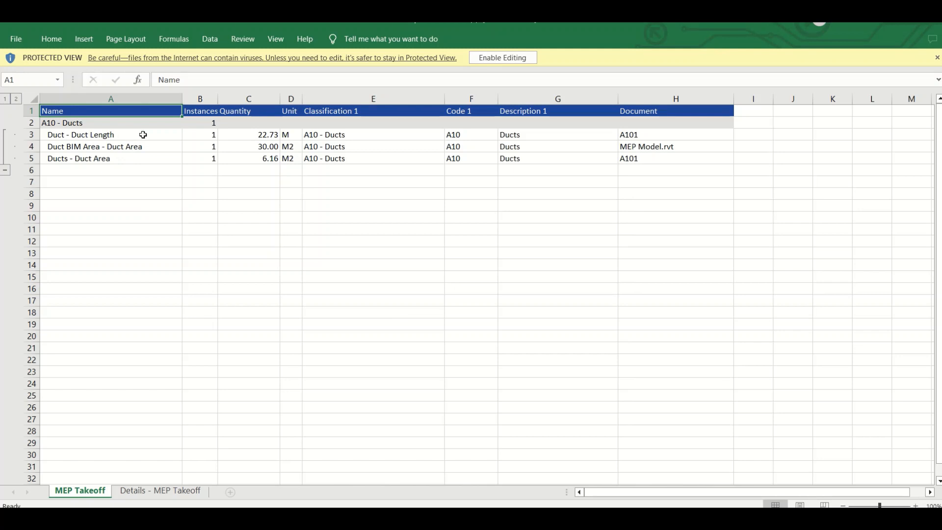
# - Examine the classification and source document of each duct entry on the MEP Takeoff worksheet
pyautogui.click(359, 138)
pyautogui.click(360, 147)
pyautogui.click(359, 156)
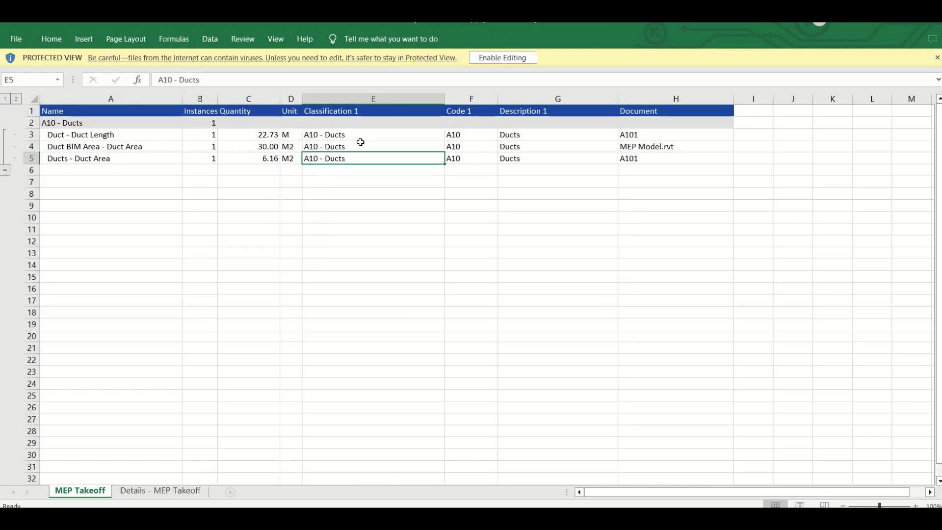
pyautogui.click(361, 144)
pyautogui.click(360, 134)
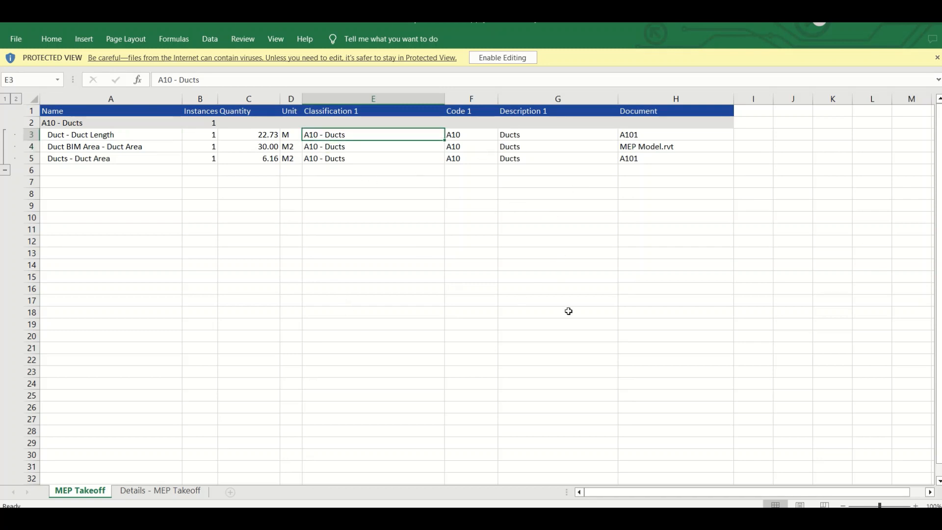
pyautogui.click(657, 131)
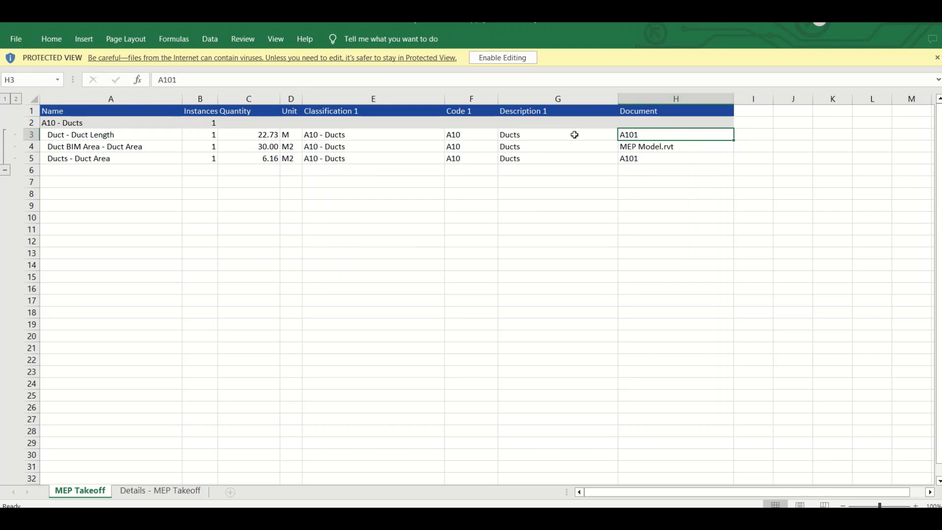
# - Examine the classification and source document of each duct record on the Details - MEP Takeoff worksheet
pyautogui.click(153, 491)
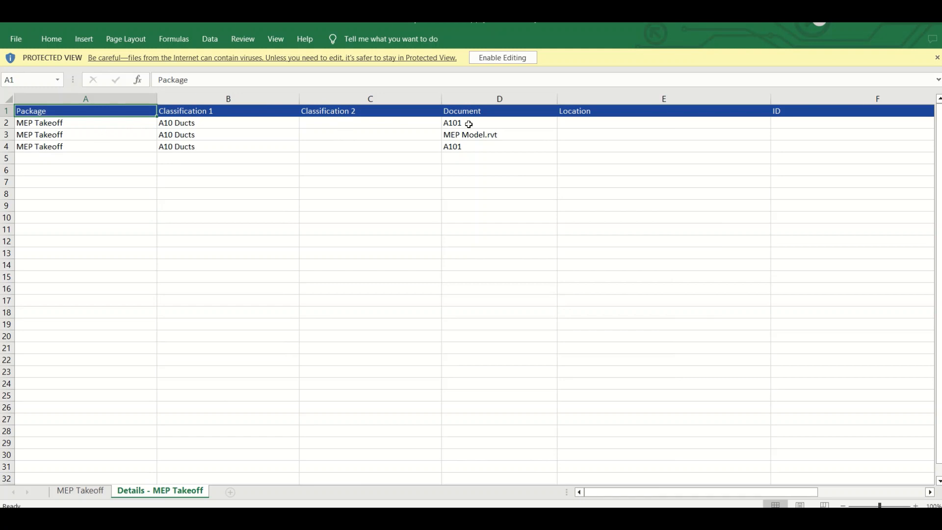
pyautogui.click(198, 123)
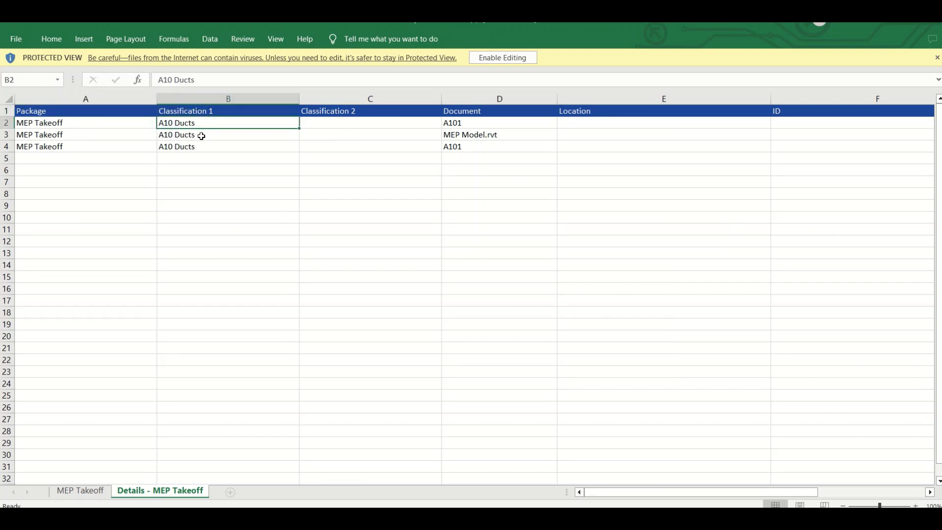
pyautogui.click(201, 136)
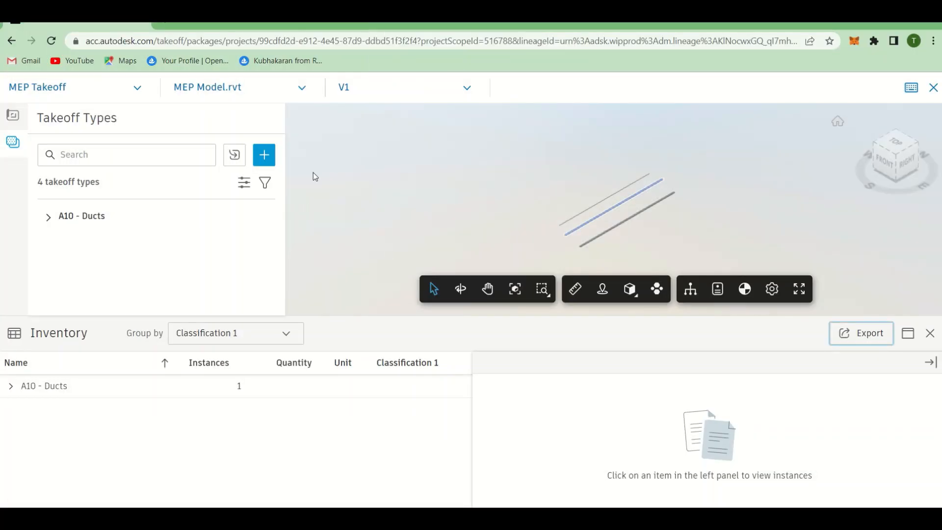
# - Return to Autodesk Takeoff in the browser, close the inventory and MEP model, and open the project's Insight module
pyautogui.click(932, 335)
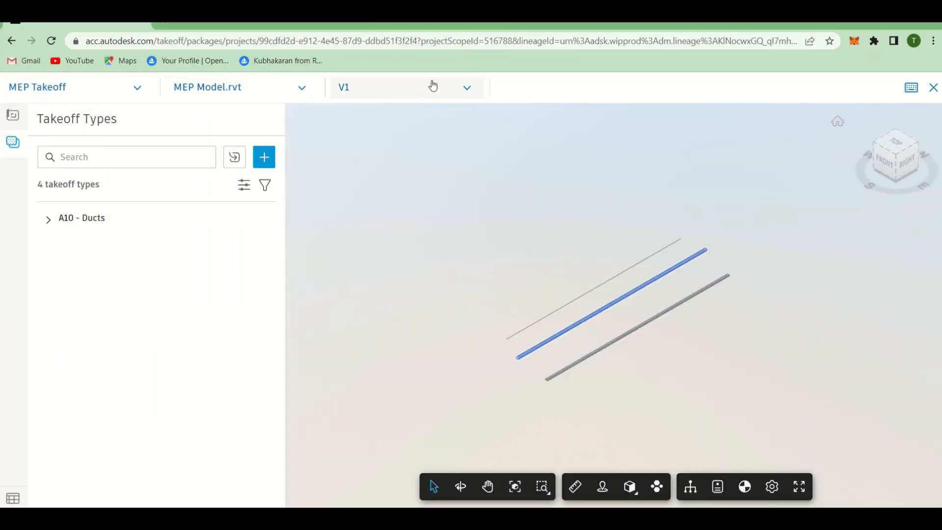
pyautogui.click(933, 88)
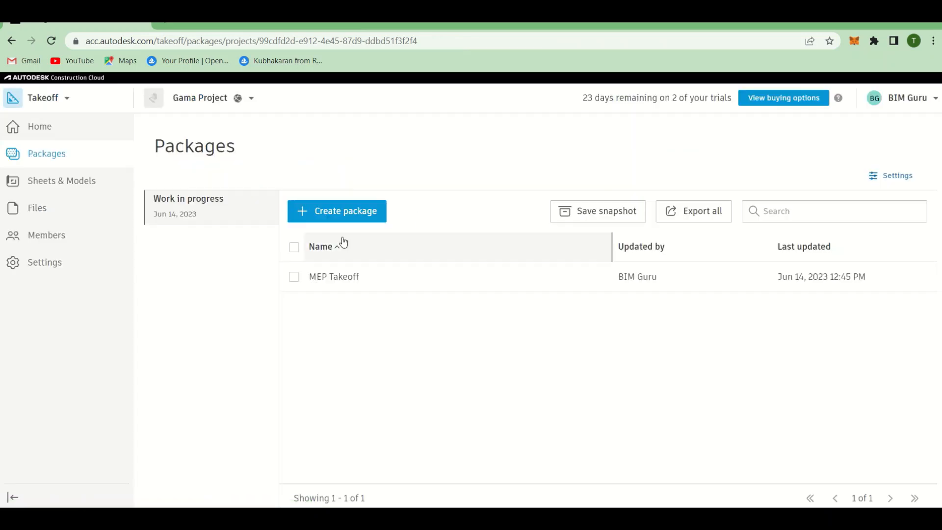
pyautogui.click(68, 99)
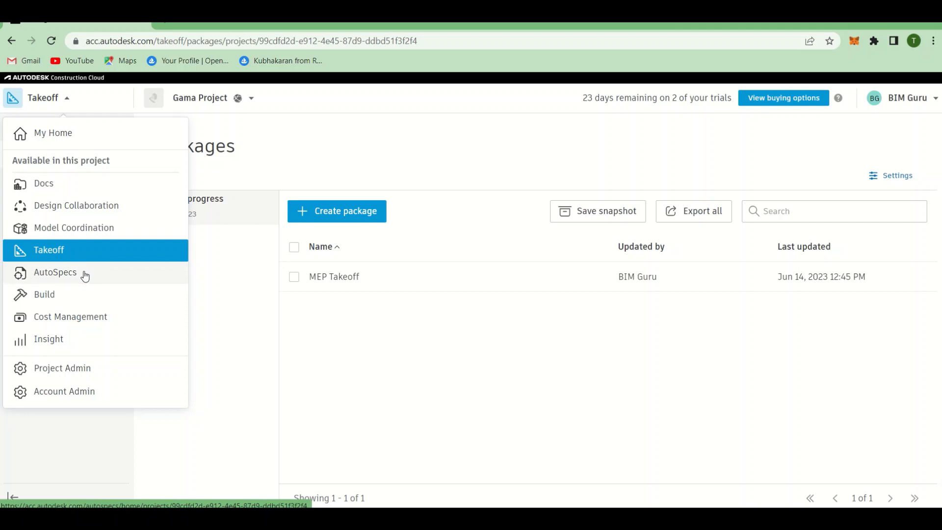
pyautogui.click(75, 347)
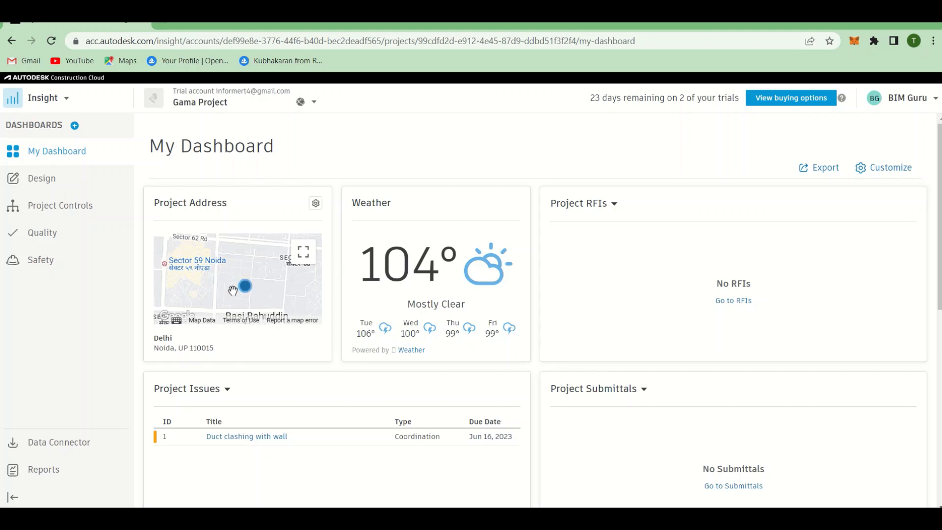
# - Inspect the project's location on the Project Address map in full screen, zooming around the marker, and return to the dashboard
pyautogui.scroll(-1, 248, 293)
pyautogui.scroll(3, 248, 293)
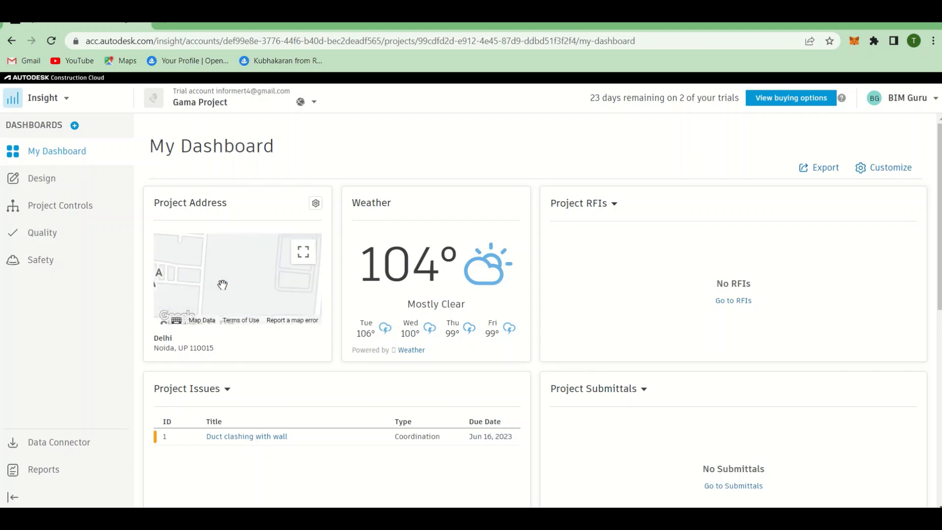
pyautogui.click(304, 252)
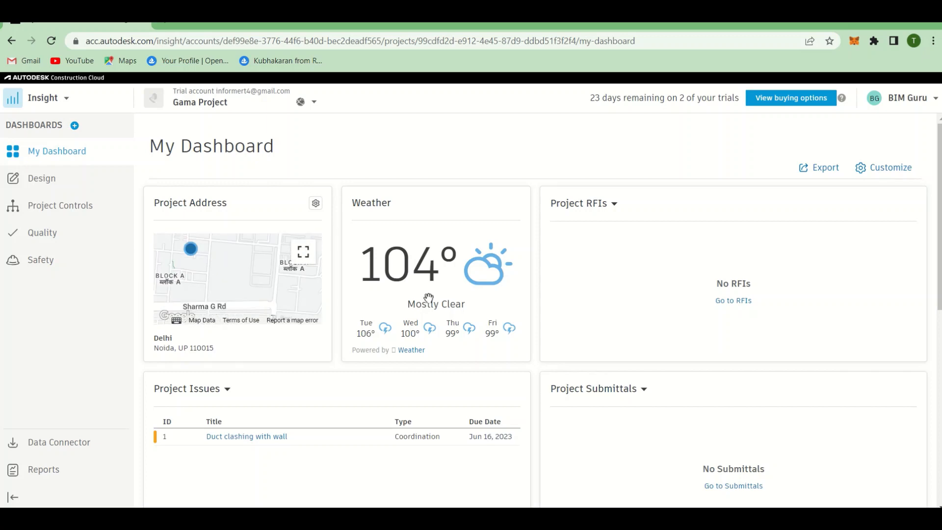
pyautogui.scroll(4, 432, 248)
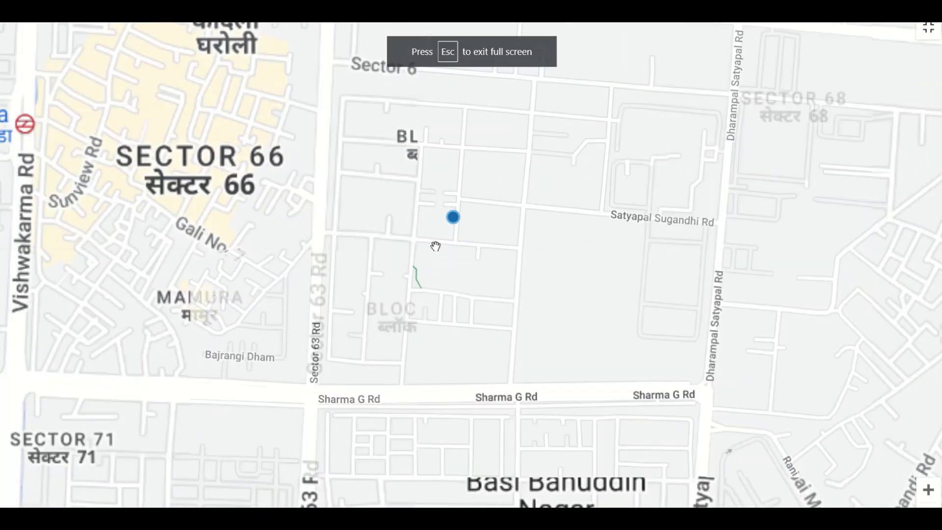
pyautogui.scroll(2, 457, 222)
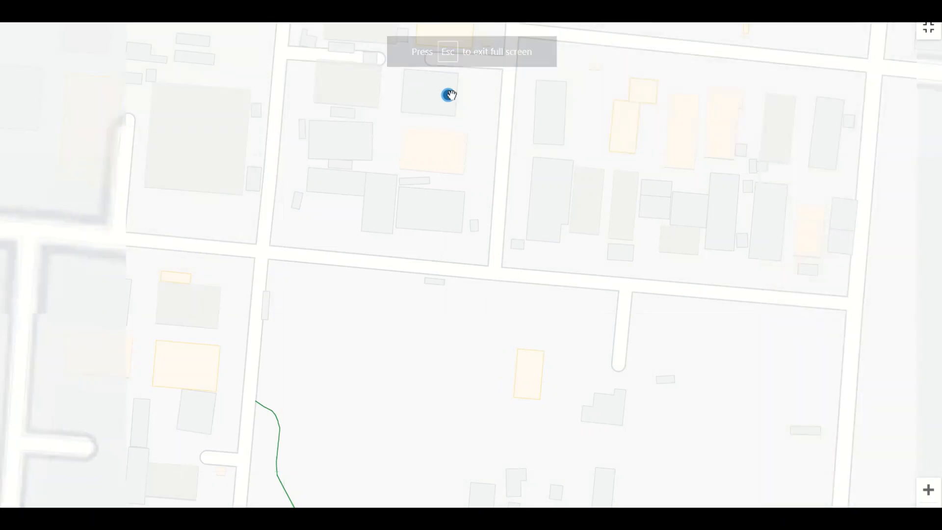
pyautogui.scroll(-4, 448, 96)
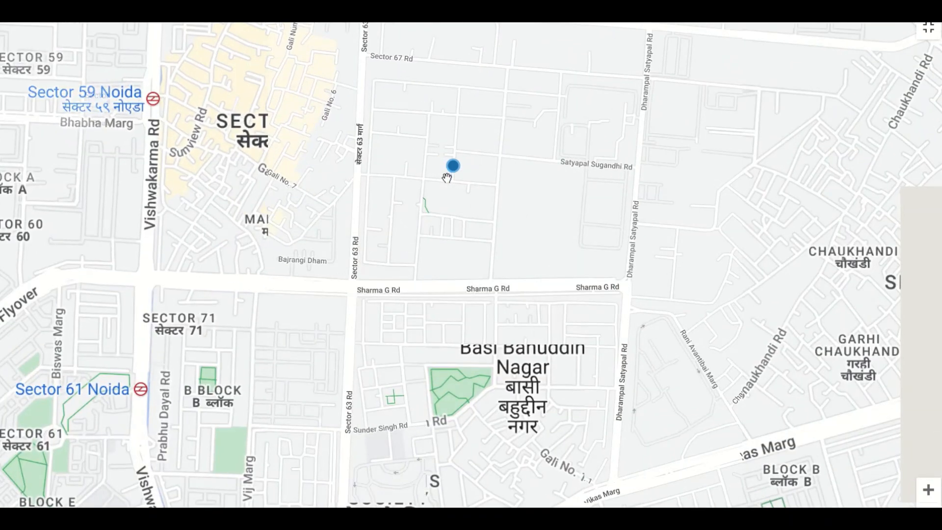
pyautogui.scroll(-3, 442, 182)
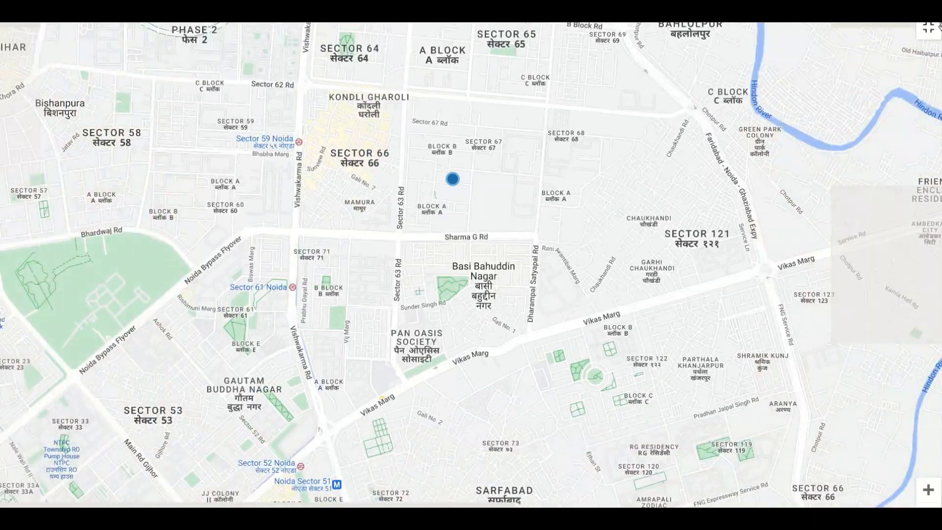
pyautogui.click(929, 28)
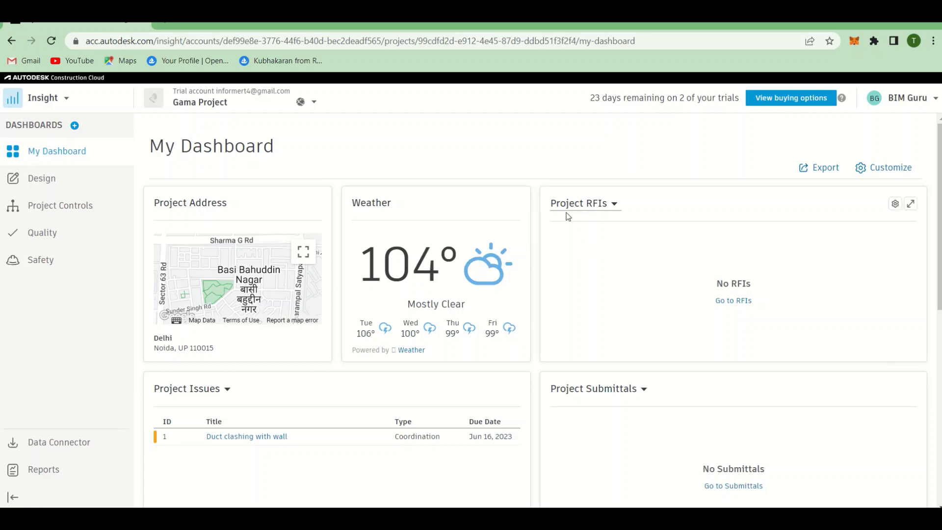
# - Set the temperature unit of the dashboard's Weather card to Celsius
pyautogui.click(514, 203)
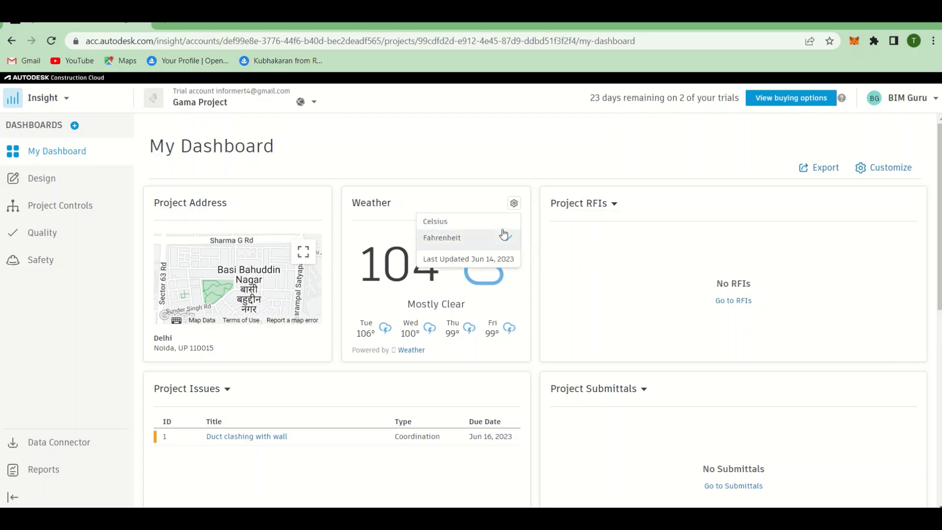
pyautogui.click(461, 224)
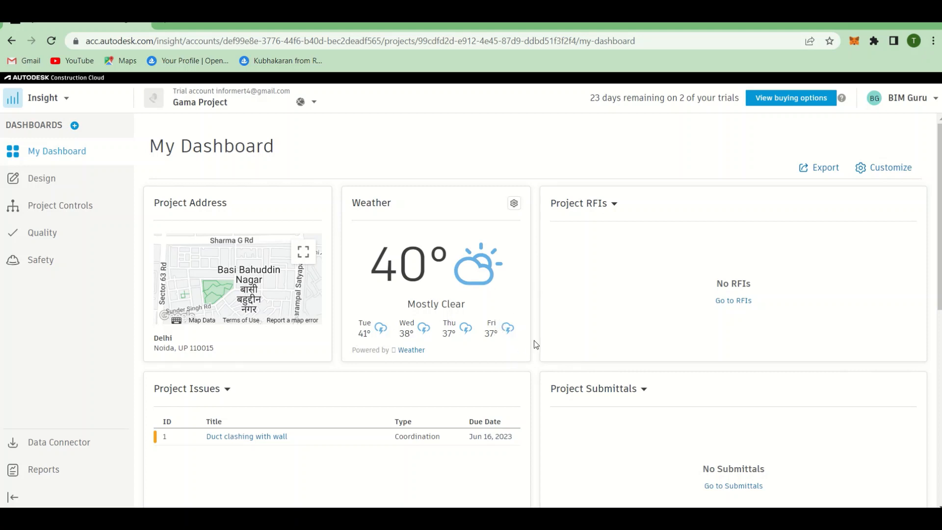
# - Check which view options the Project RFIs, Project Issues and Project Submittals cards offer, keeping their current selections
pyautogui.click(602, 204)
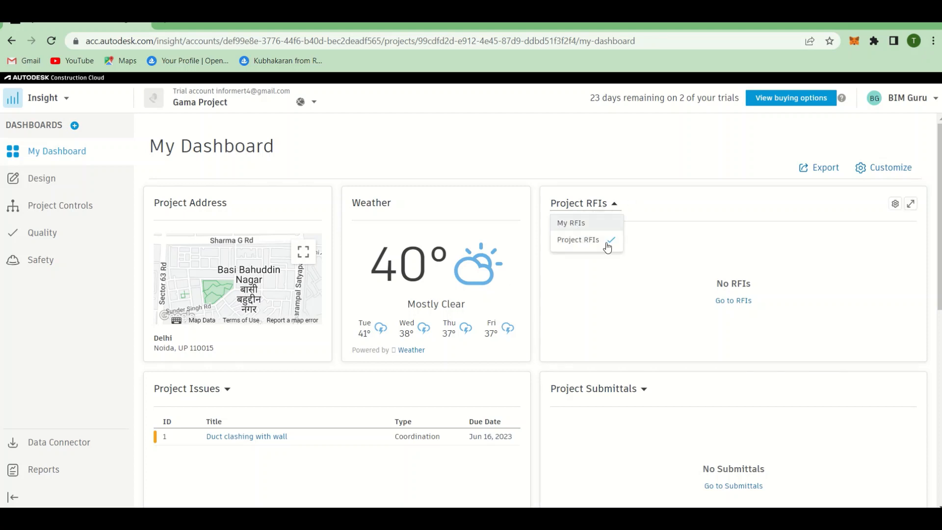
pyautogui.click(680, 300)
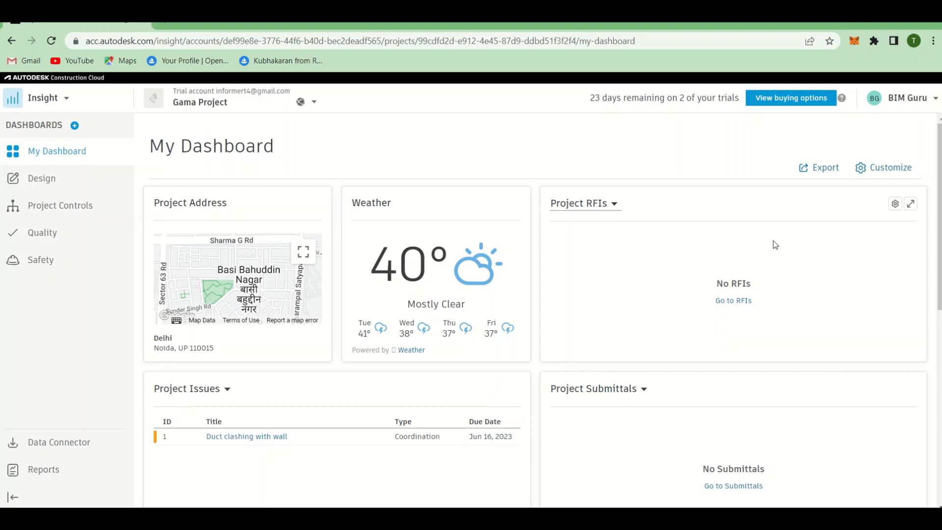
pyautogui.scroll(-4, 618, 263)
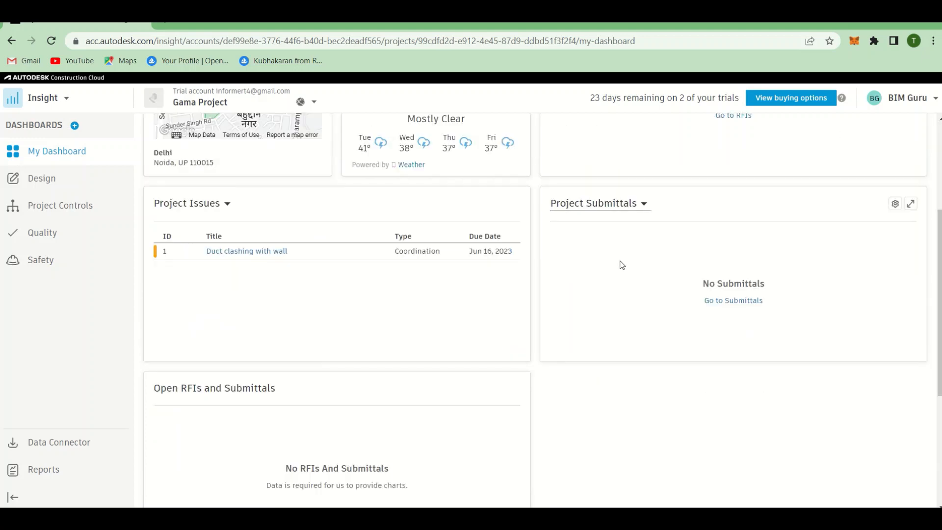
pyautogui.click(204, 207)
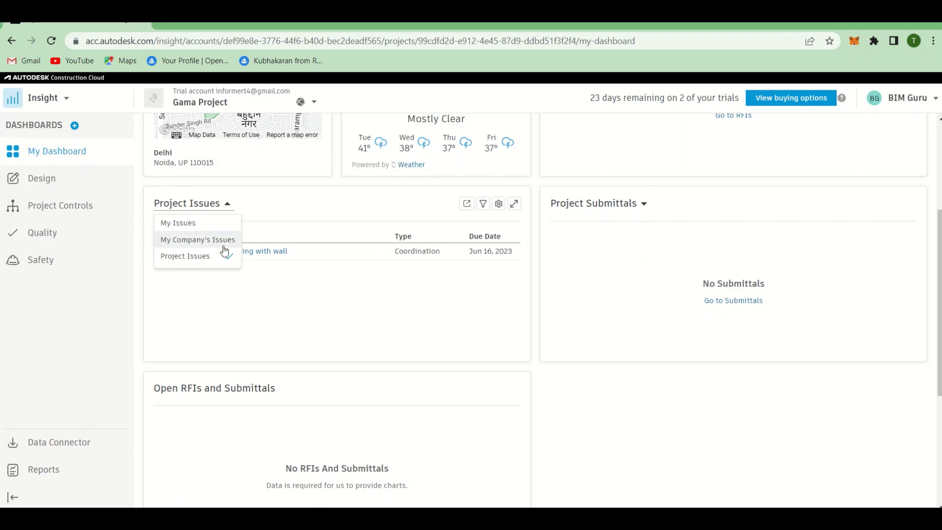
pyautogui.click(287, 286)
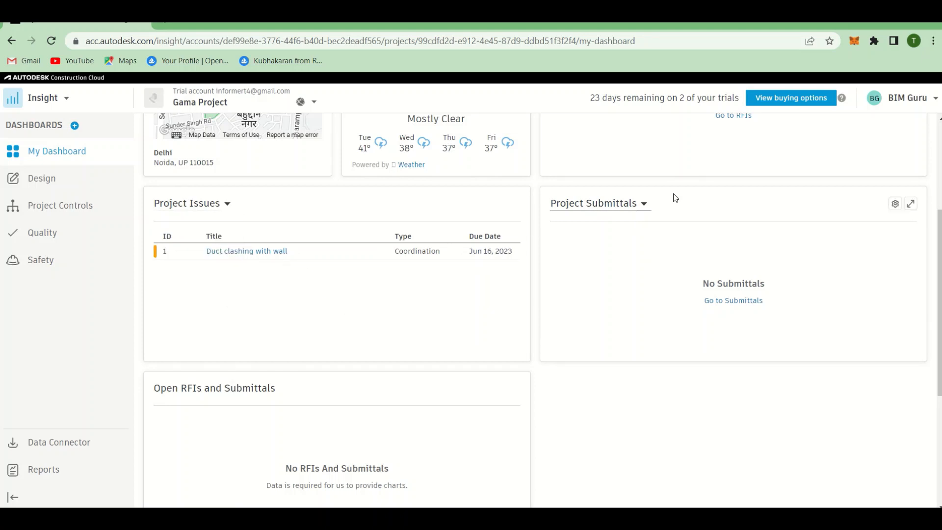
pyautogui.click(640, 204)
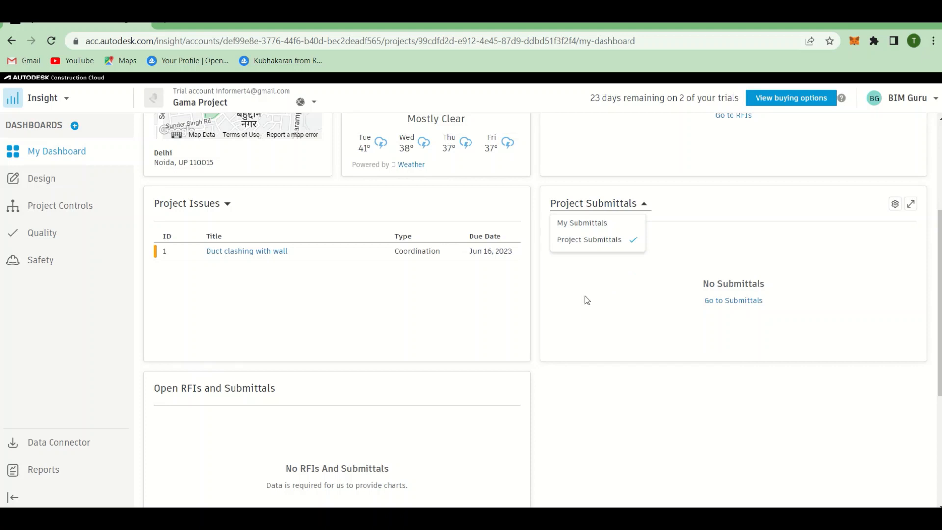
pyautogui.click(657, 276)
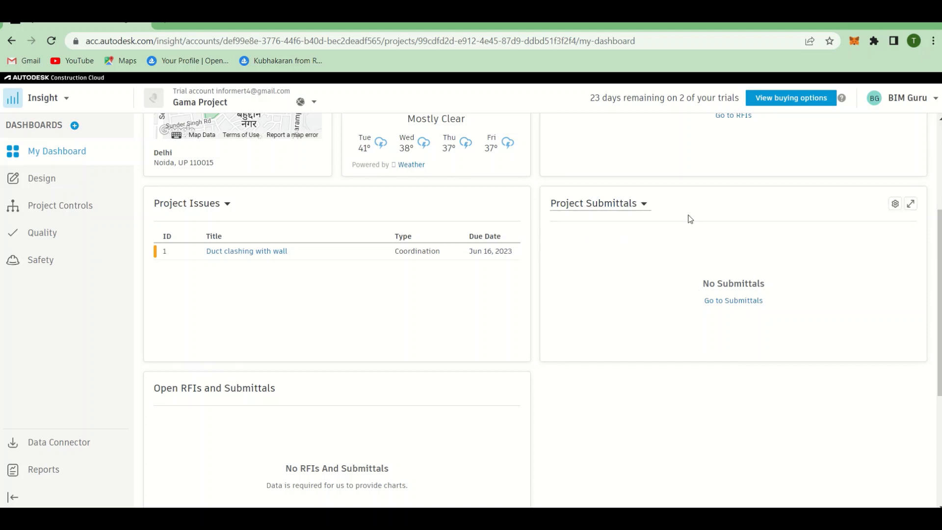
# - Review the Open RFIs and Submittals and Design Packages cards, and look over the whole dashboard again
pyautogui.scroll(-3, 184, 424)
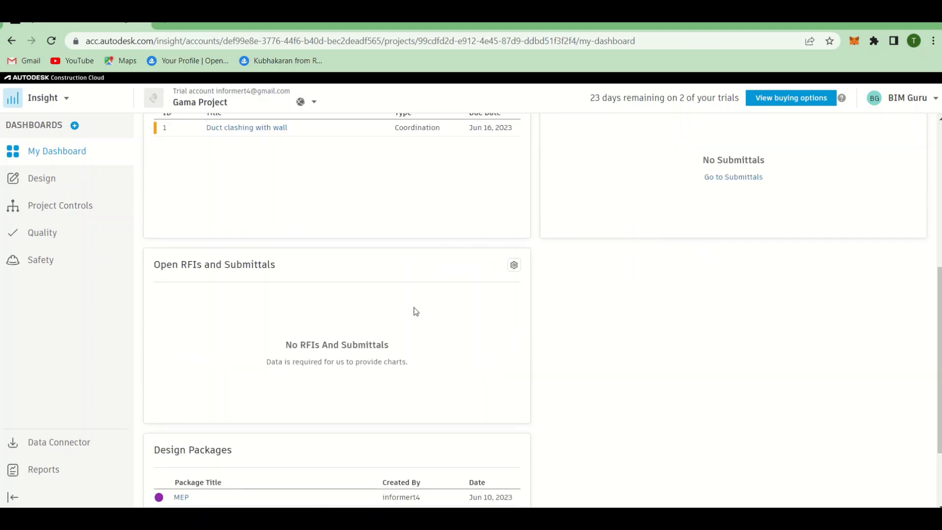
pyautogui.scroll(-2, 274, 351)
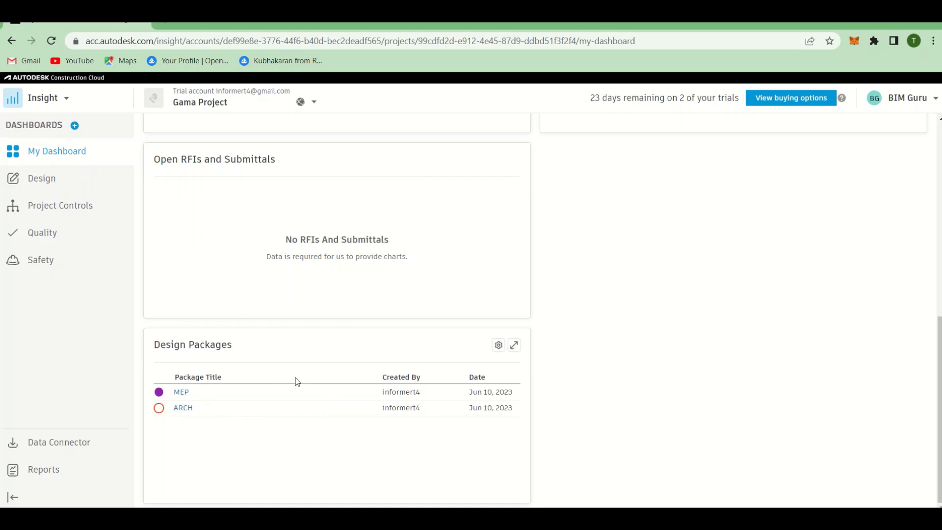
pyautogui.scroll(8, 296, 382)
pyautogui.scroll(-8, 295, 379)
pyautogui.scroll(6, 581, 314)
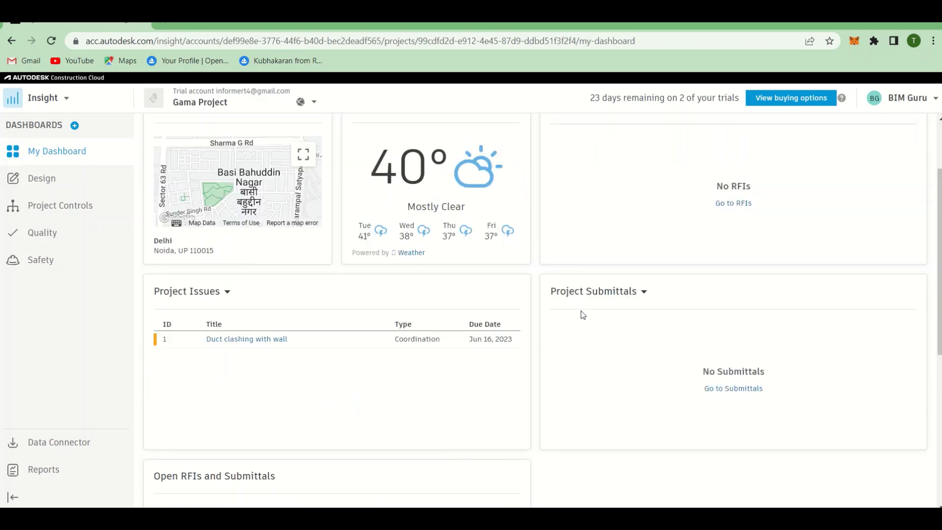
pyautogui.scroll(2, 584, 315)
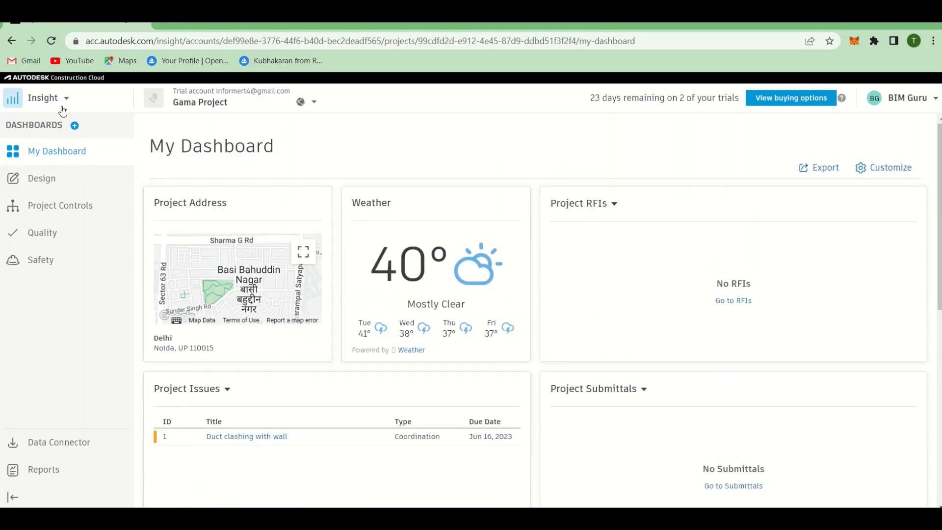
pyautogui.click(63, 103)
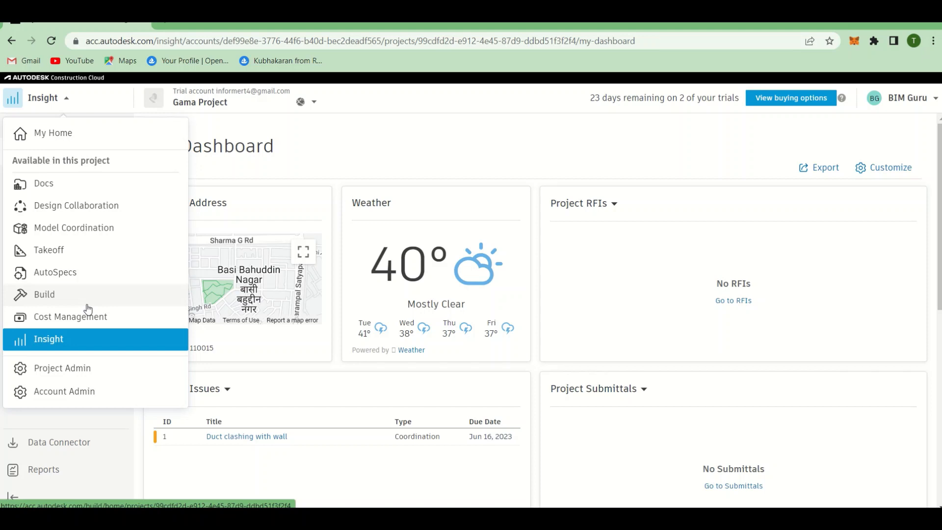
pyautogui.click(520, 143)
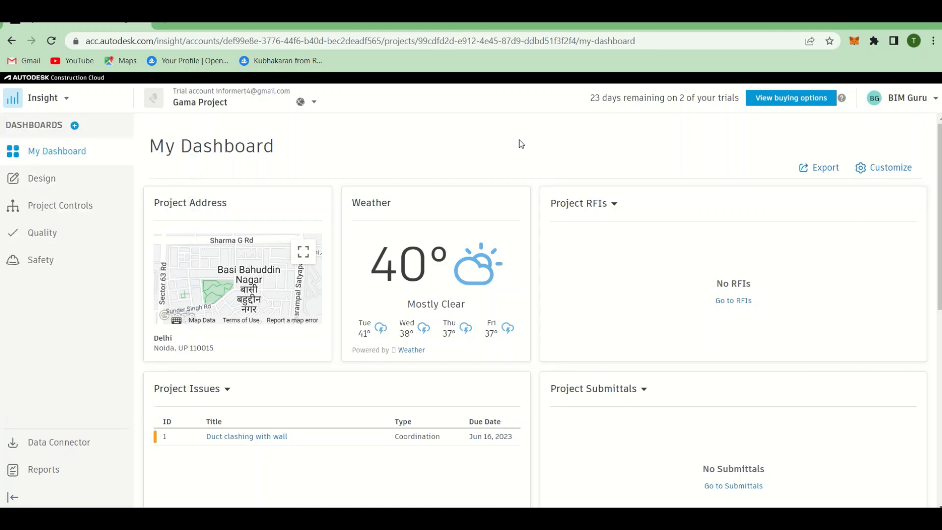